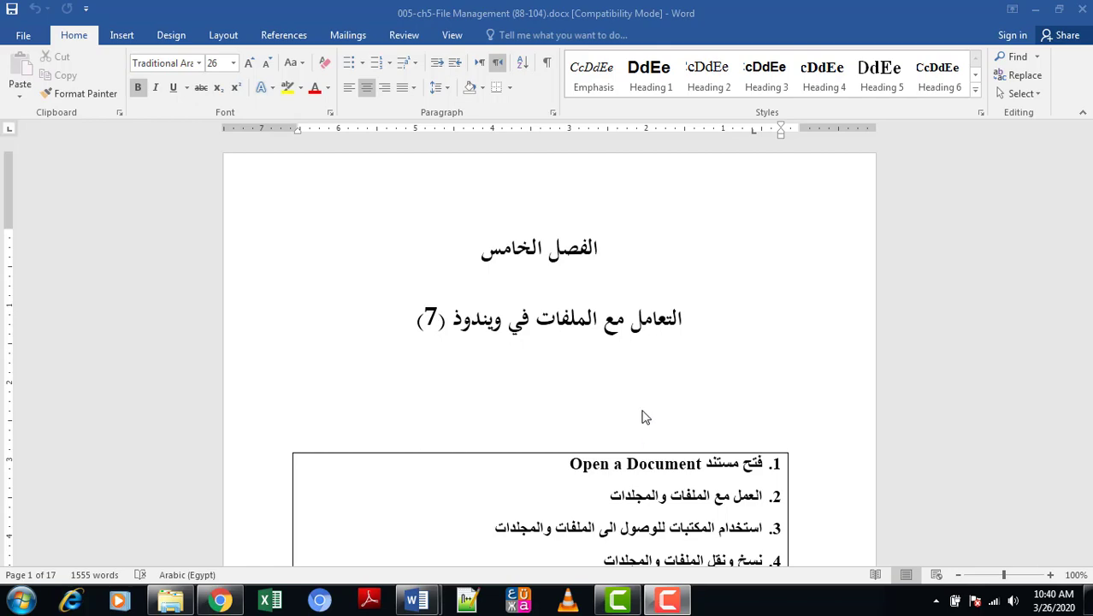
# - Minimize the Word document and the browser window to reveal the desktop
pyautogui.click(1035, 13)
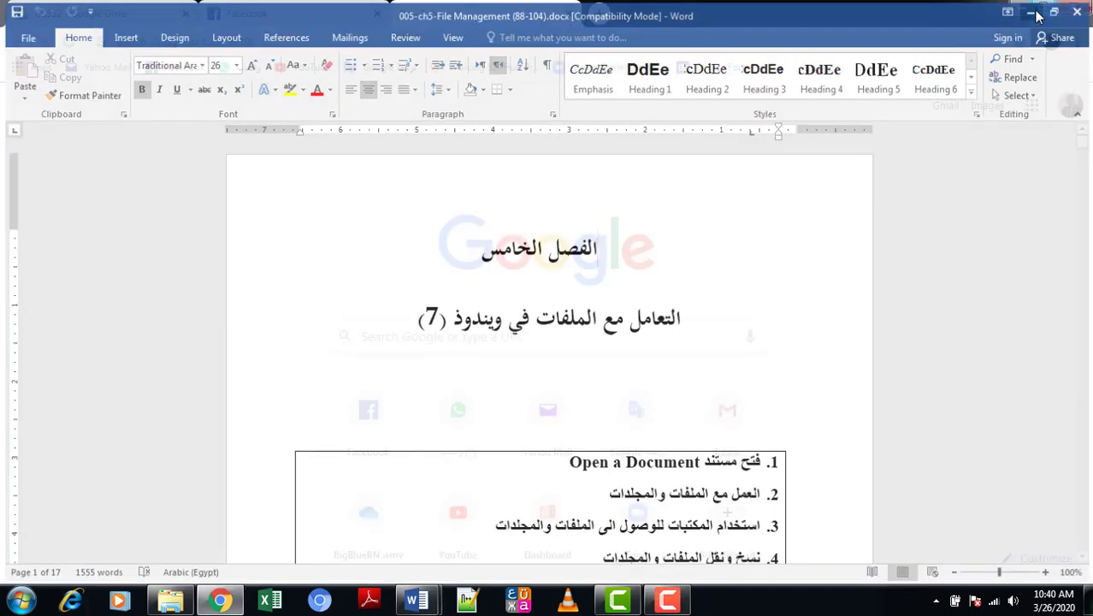
pyautogui.click(1022, 10)
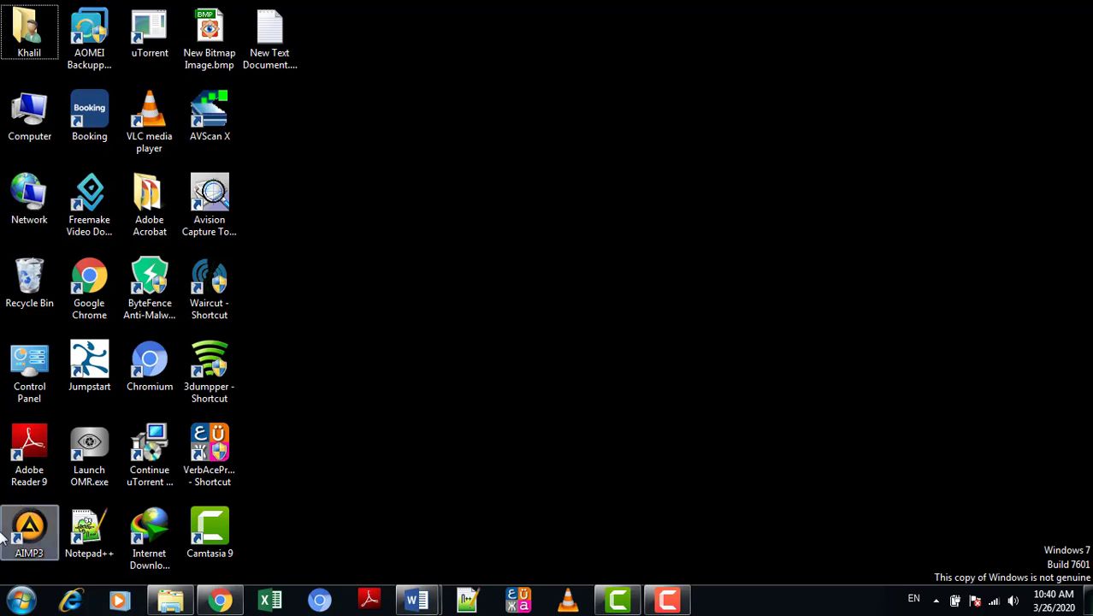
# - Launch the Command Prompt by searching for cmd, look at its window and close it
pyautogui.click(21, 599)
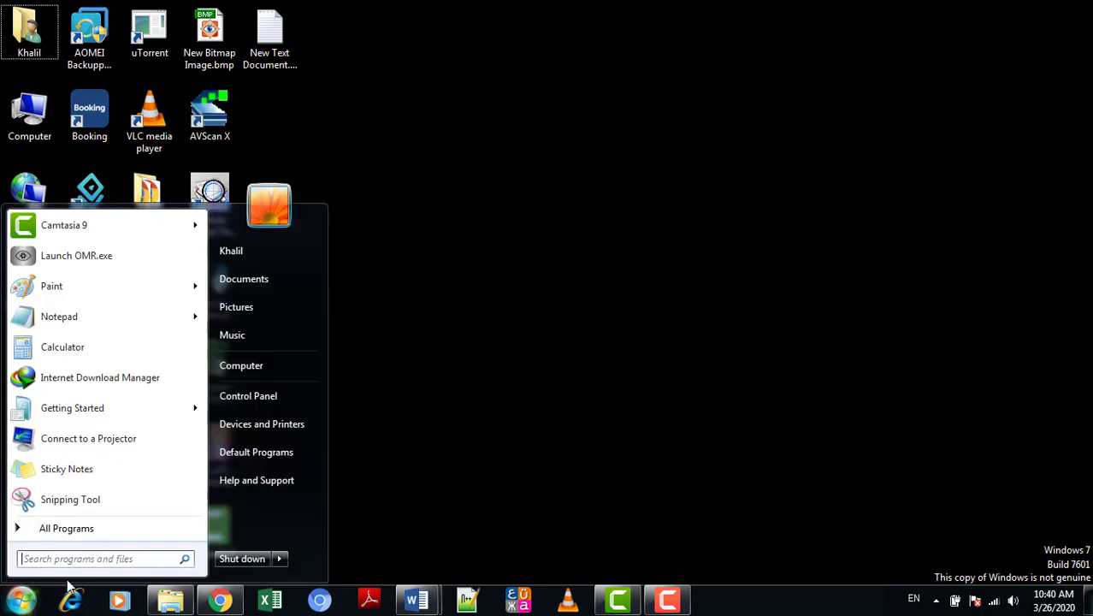
pyautogui.write('cmd')
pyautogui.press('Return')
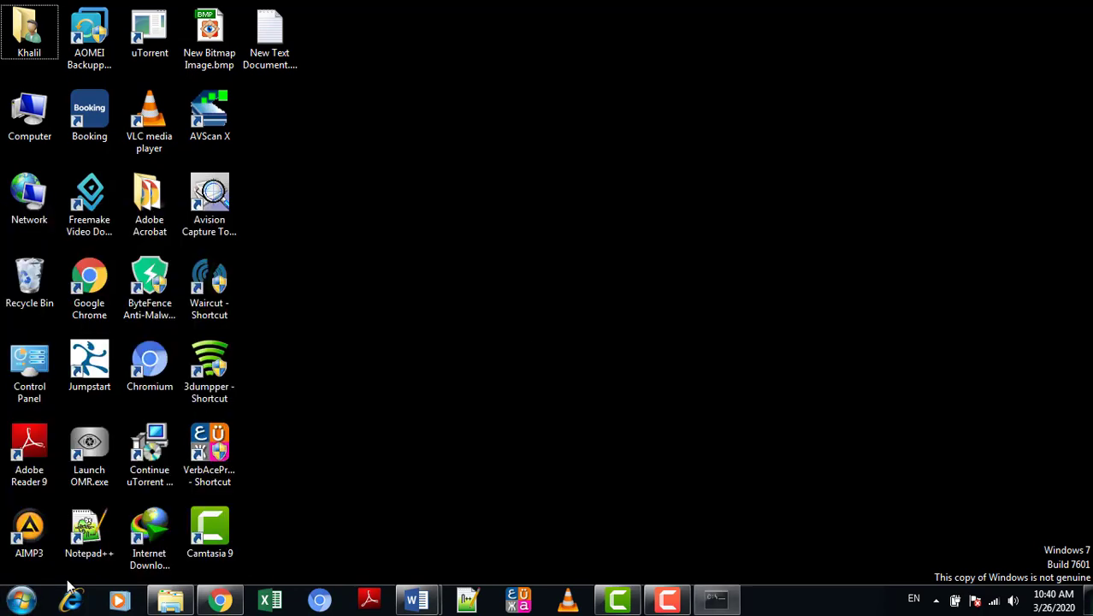
pyautogui.click(544, 69)
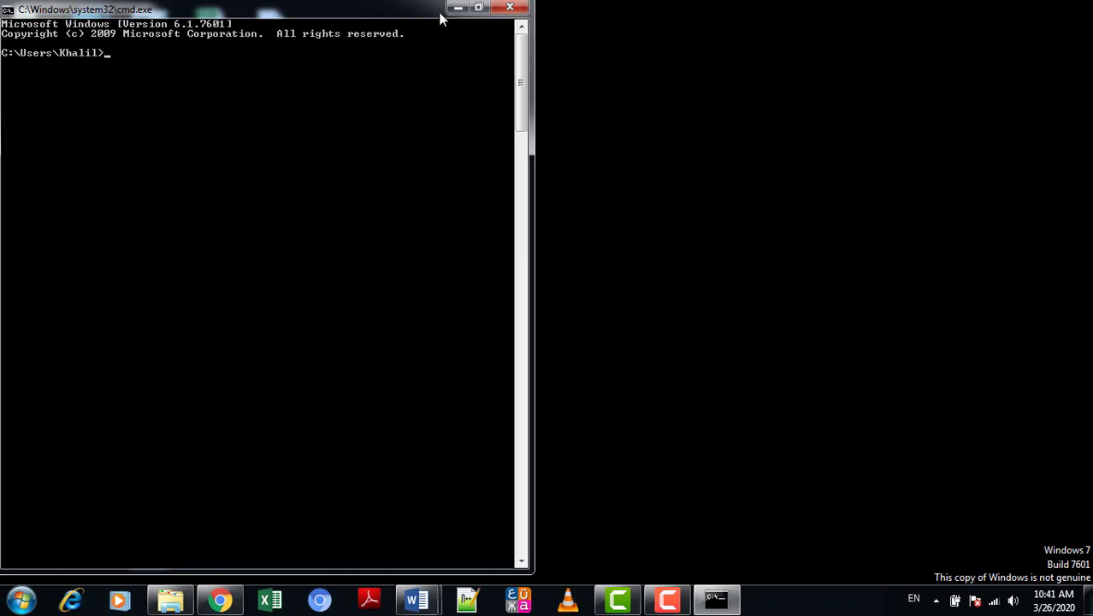
pyautogui.click(510, 8)
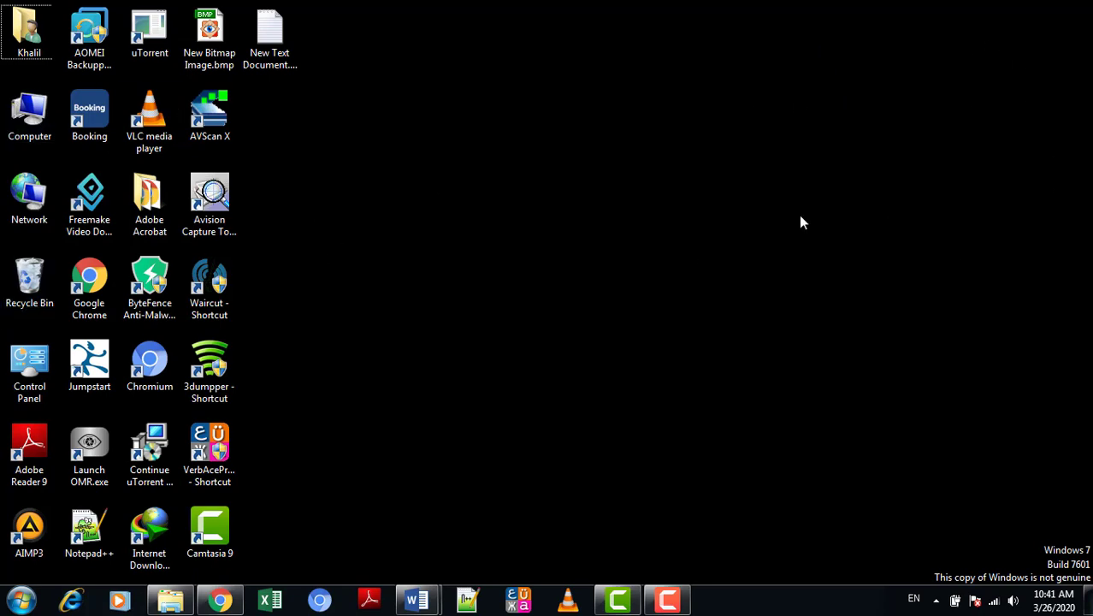
# - Browse from Computer to the COURSES folder on drive F:, view its contents and close the window
pyautogui.doubleClick(30, 124)
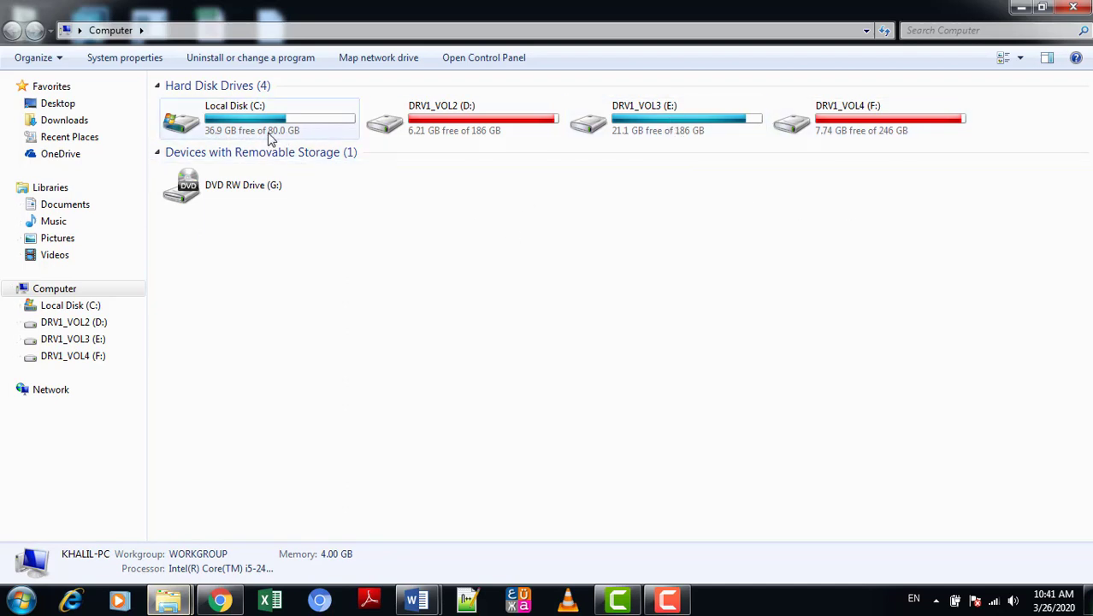
pyautogui.doubleClick(873, 122)
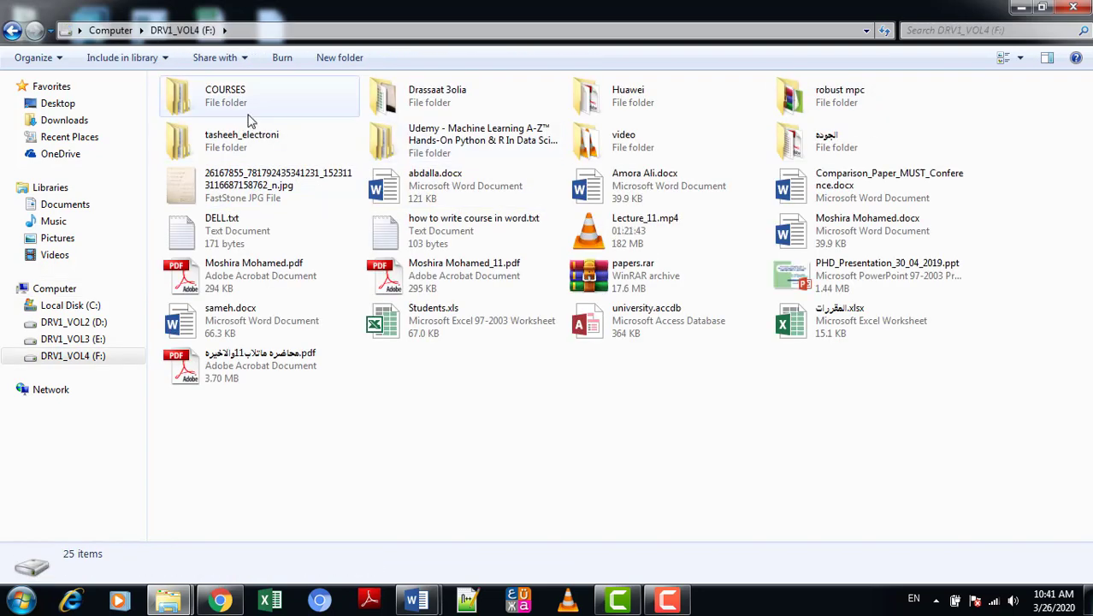
pyautogui.doubleClick(241, 105)
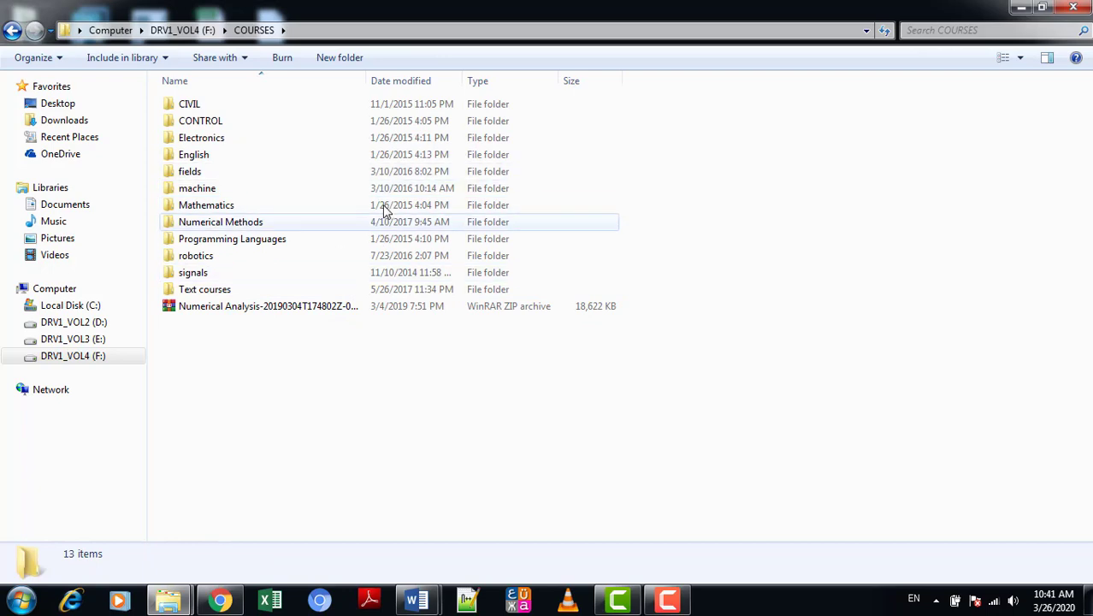
pyautogui.click(1071, 11)
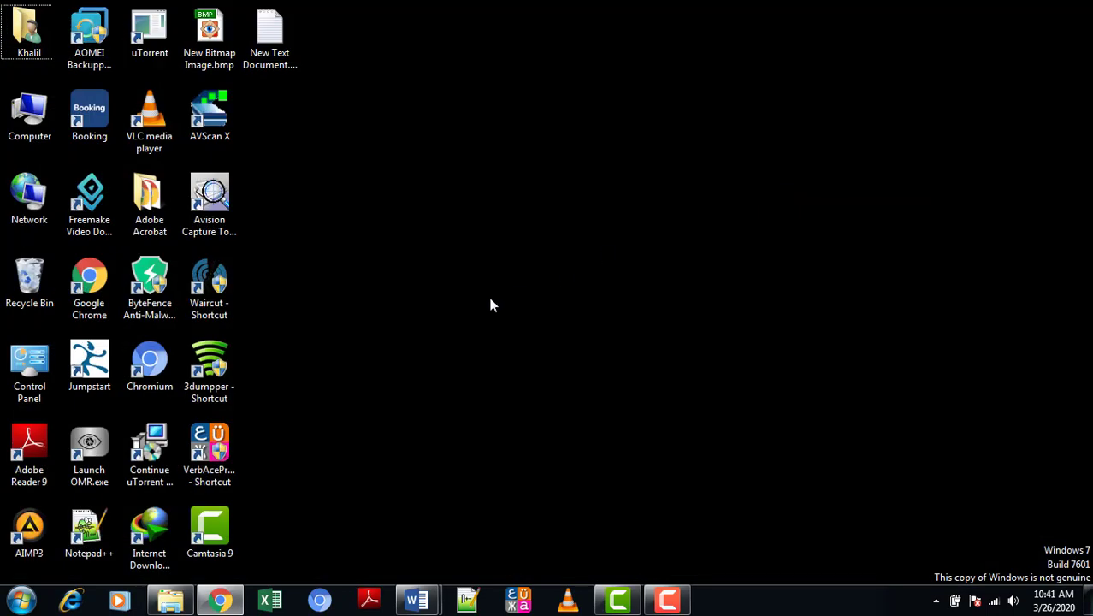
# - Search programs and files for the user's name, open the matching personal folder and close it
pyautogui.click(20, 601)
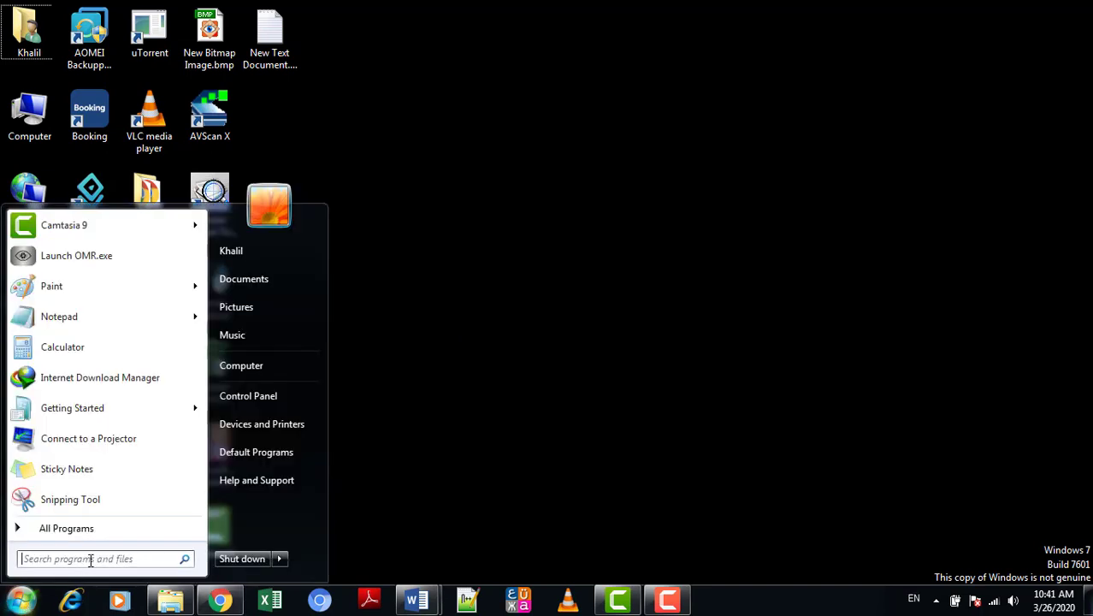
pyautogui.write('khalil')
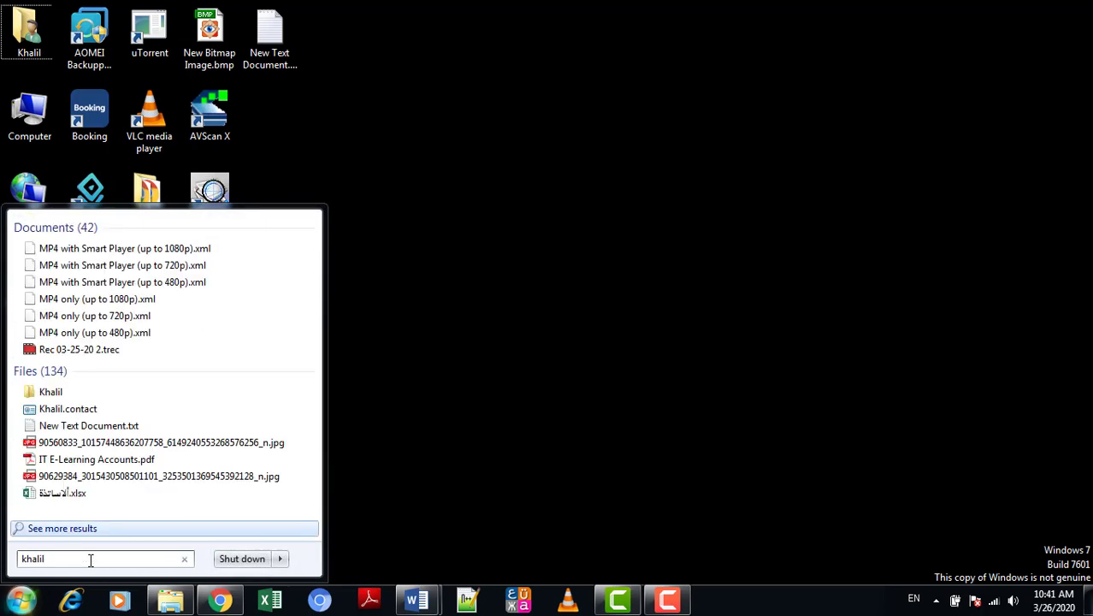
pyautogui.click(86, 395)
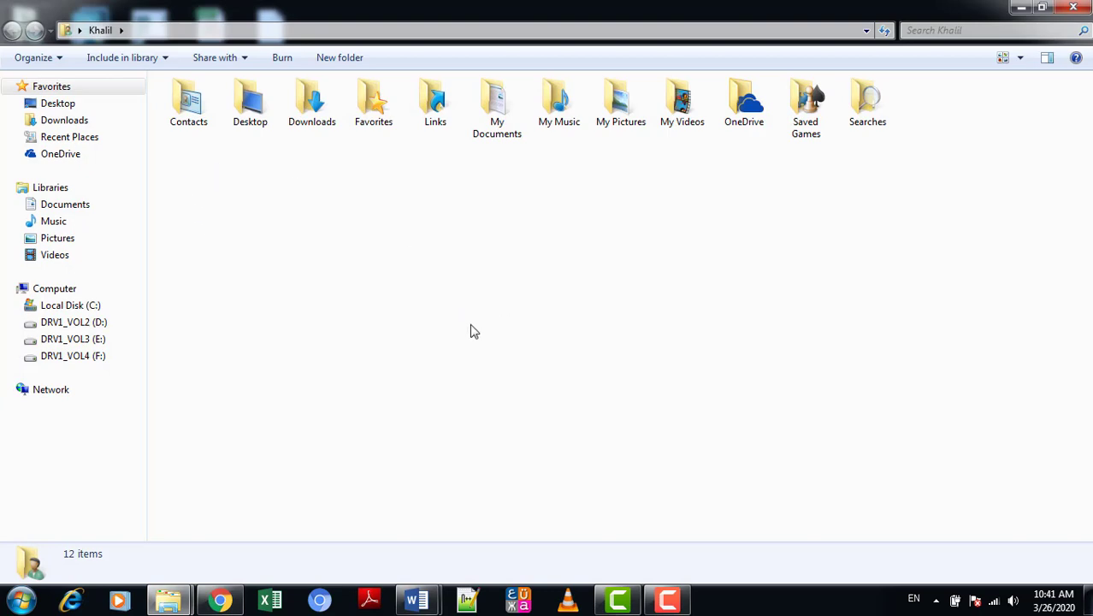
pyautogui.click(1070, 8)
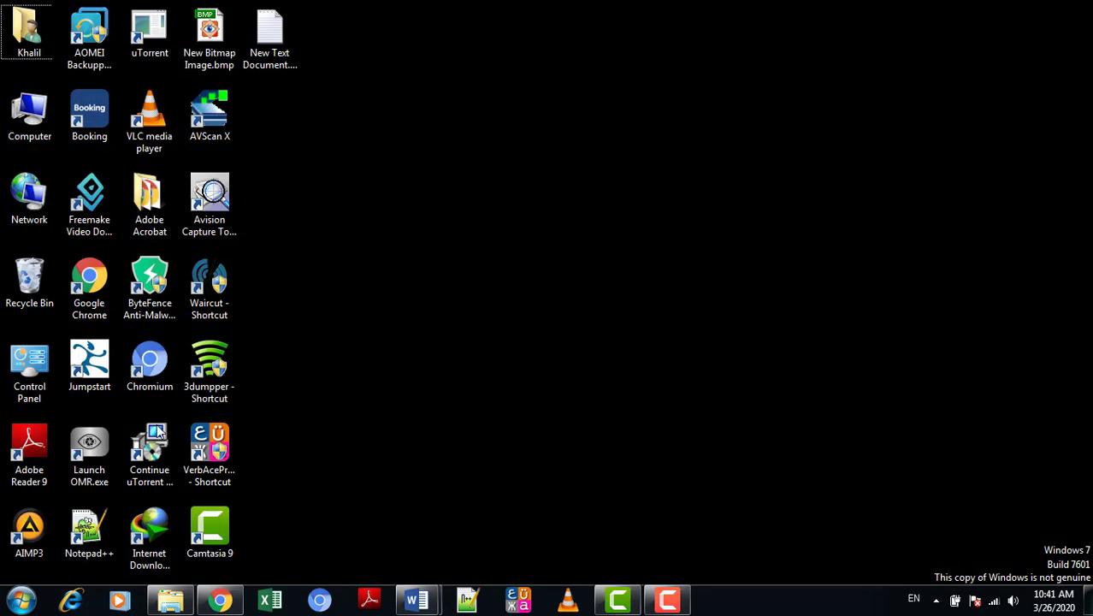
# - Examine the Start menu, Word's recent documents, the taskbar's options and the previews of open windows without changing anything
pyautogui.click(24, 601)
pyautogui.click(558, 282)
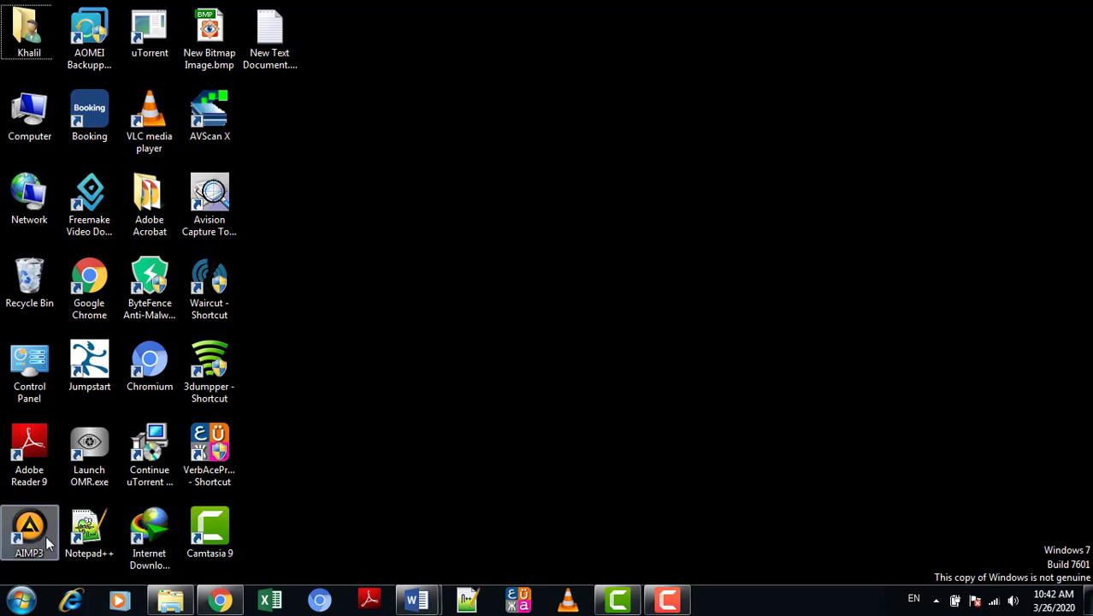
pyautogui.rightClick(417, 601)
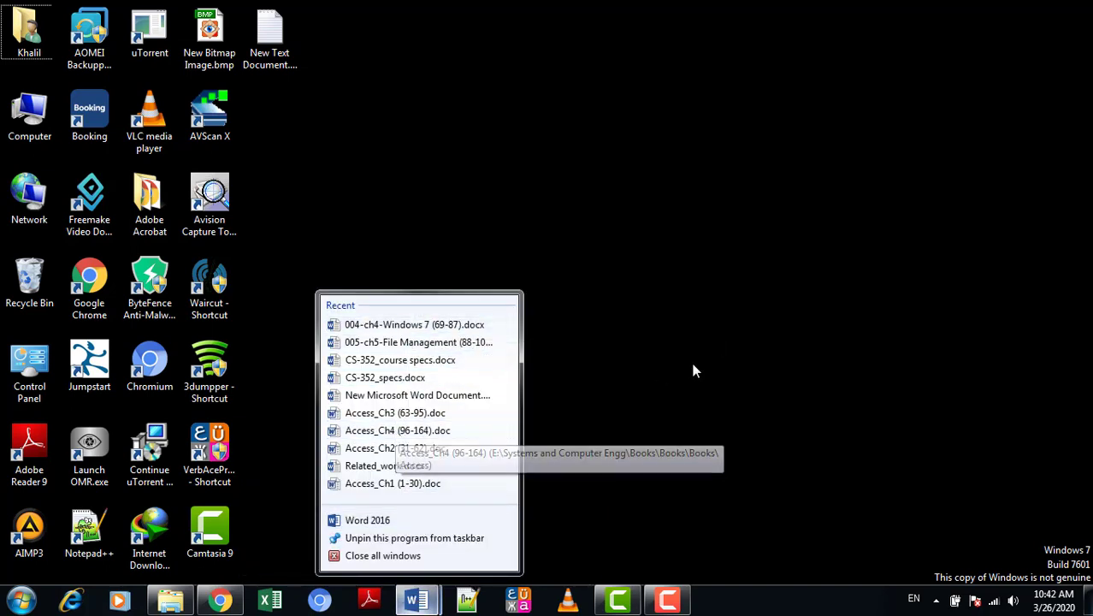
pyautogui.click(703, 438)
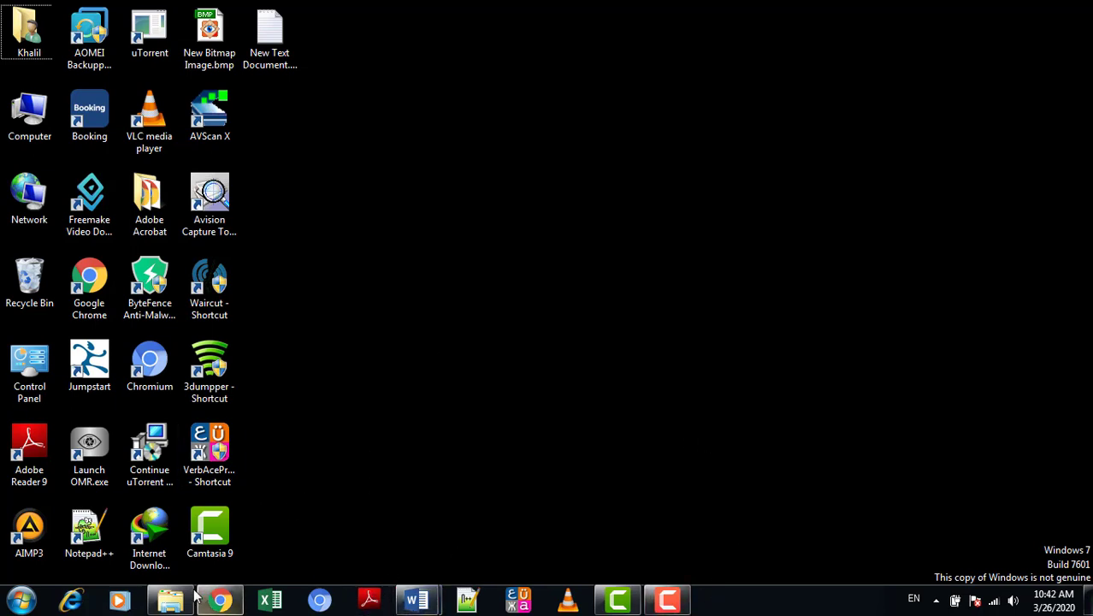
pyautogui.moveTo(194, 590)
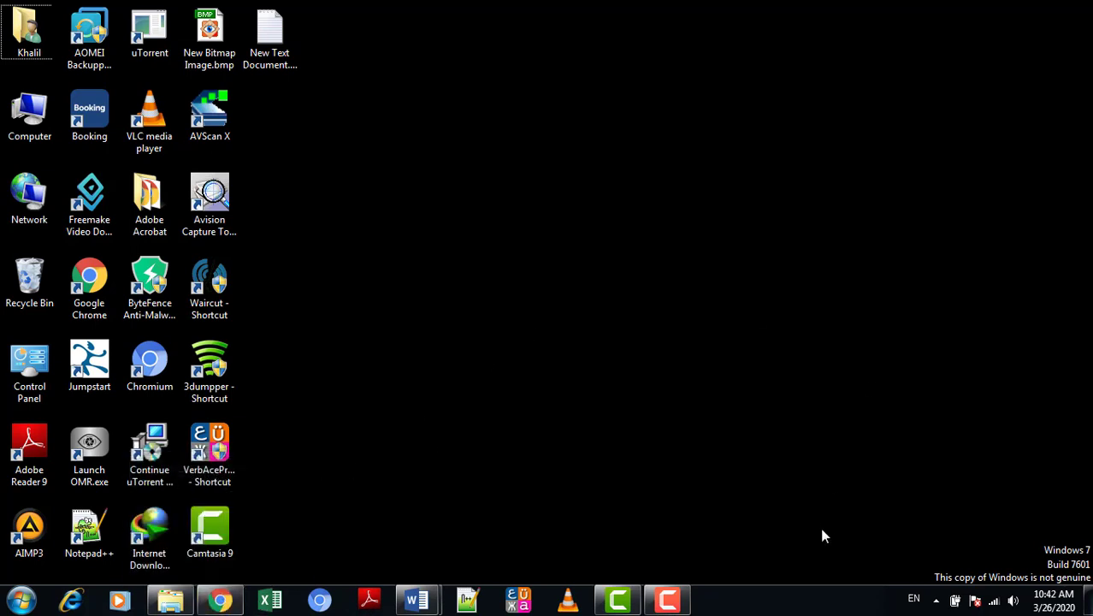
pyautogui.rightClick(778, 608)
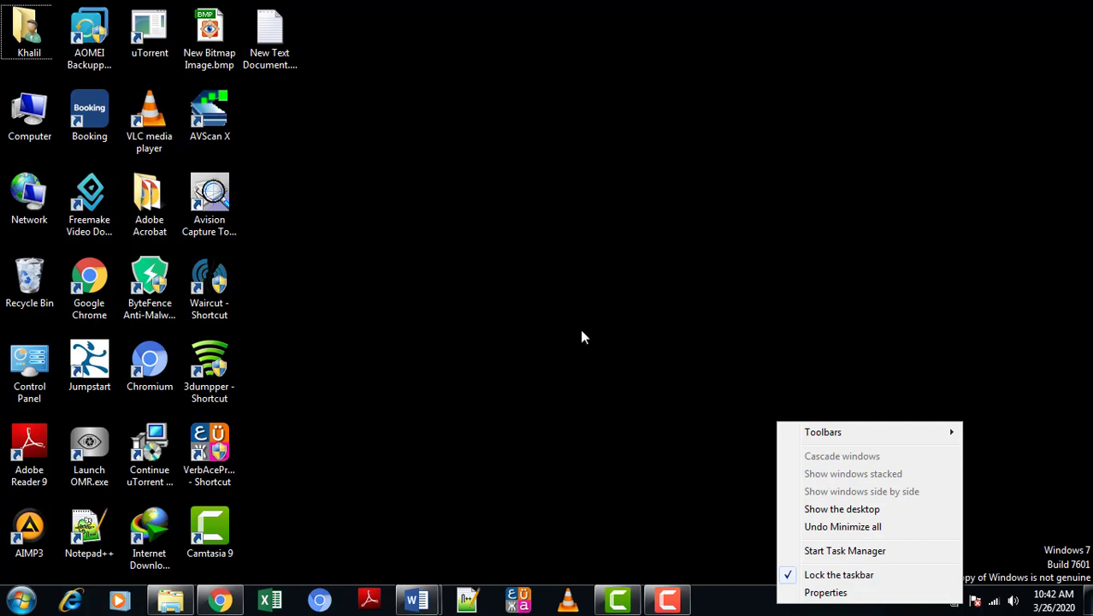
pyautogui.click(503, 323)
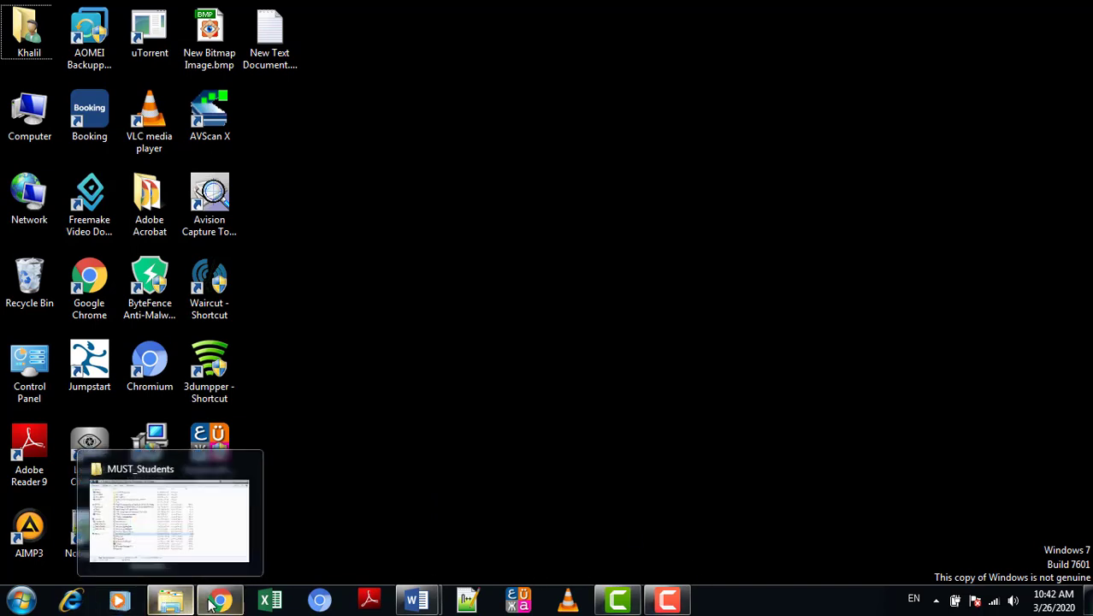
pyautogui.moveTo(220, 604)
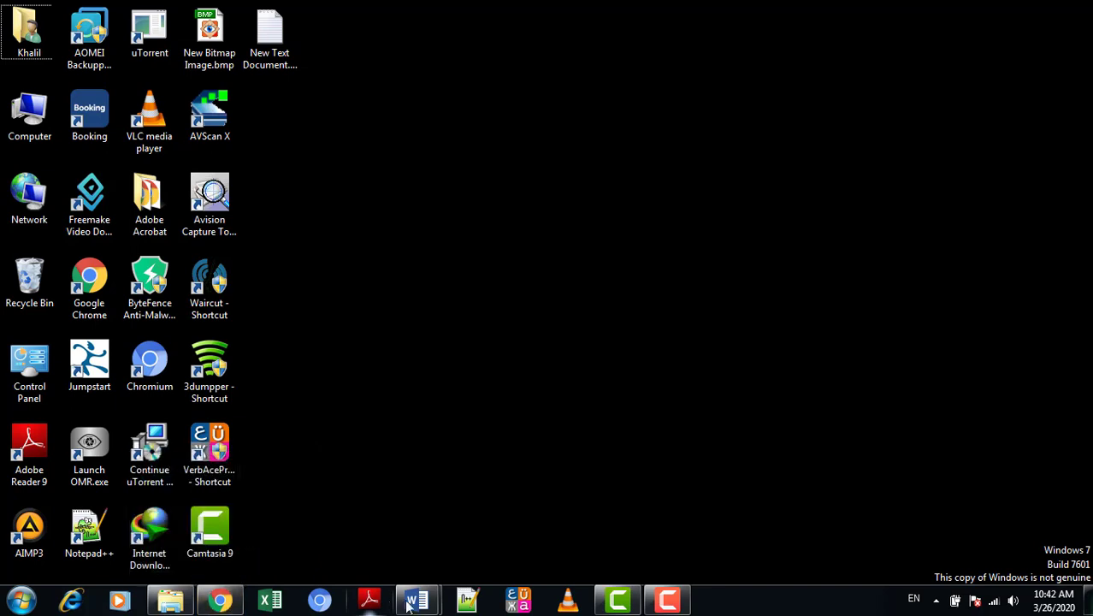
pyautogui.moveTo(418, 604)
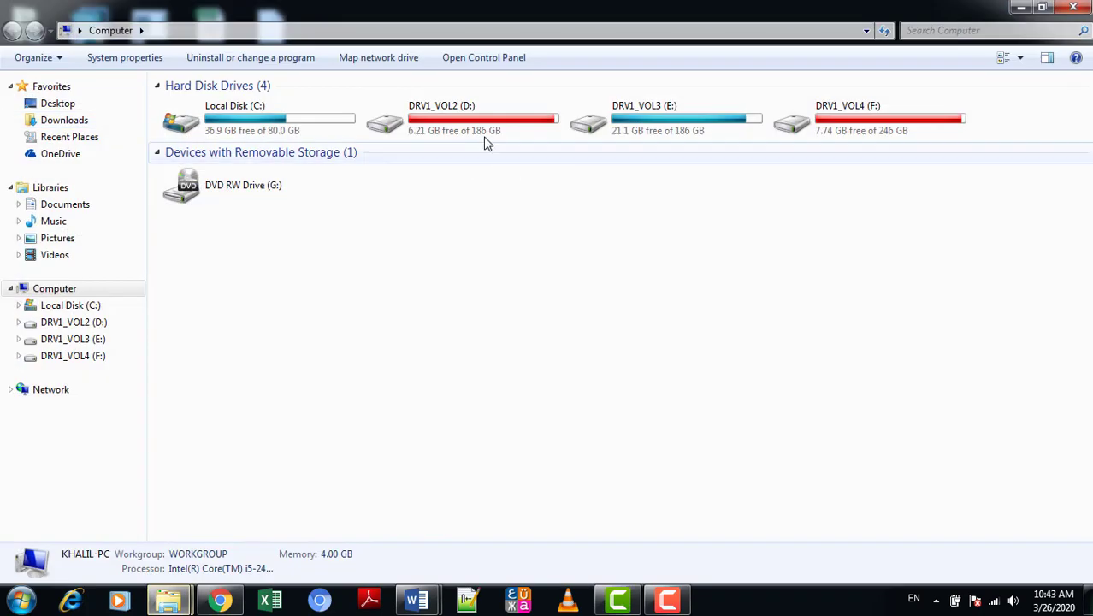
# - Browse to the Harb folder on drive D:, view its video files and close the window
pyautogui.doubleClick(481, 135)
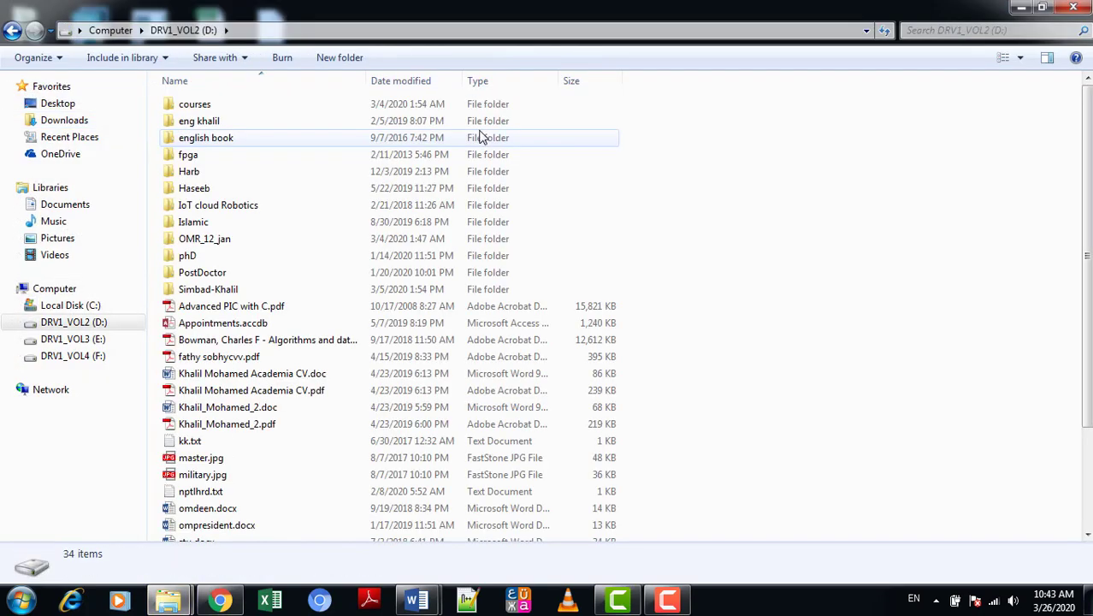
pyautogui.doubleClick(214, 171)
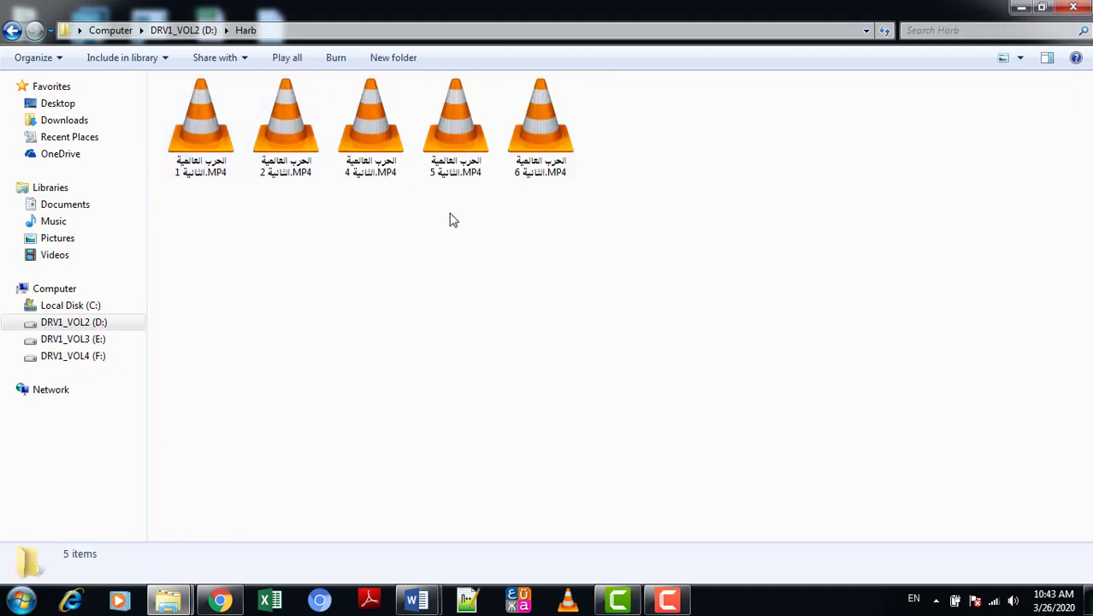
pyautogui.click(1074, 8)
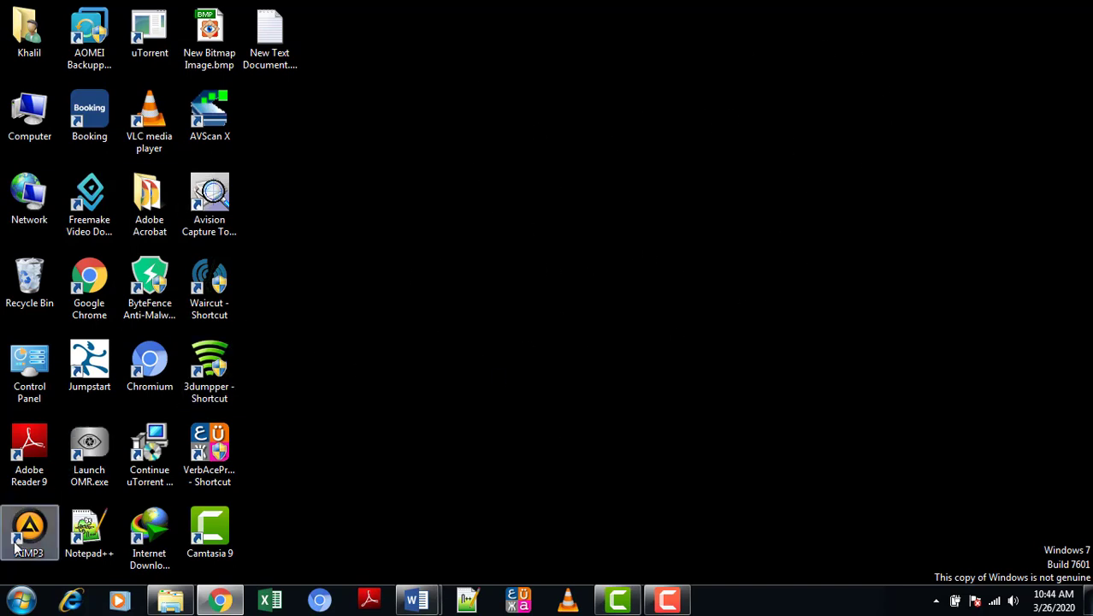
# - Show the alternatives to shutting down, such as Restart, Sleep and Hibernate, and dismiss them without choosing one
pyautogui.click(21, 601)
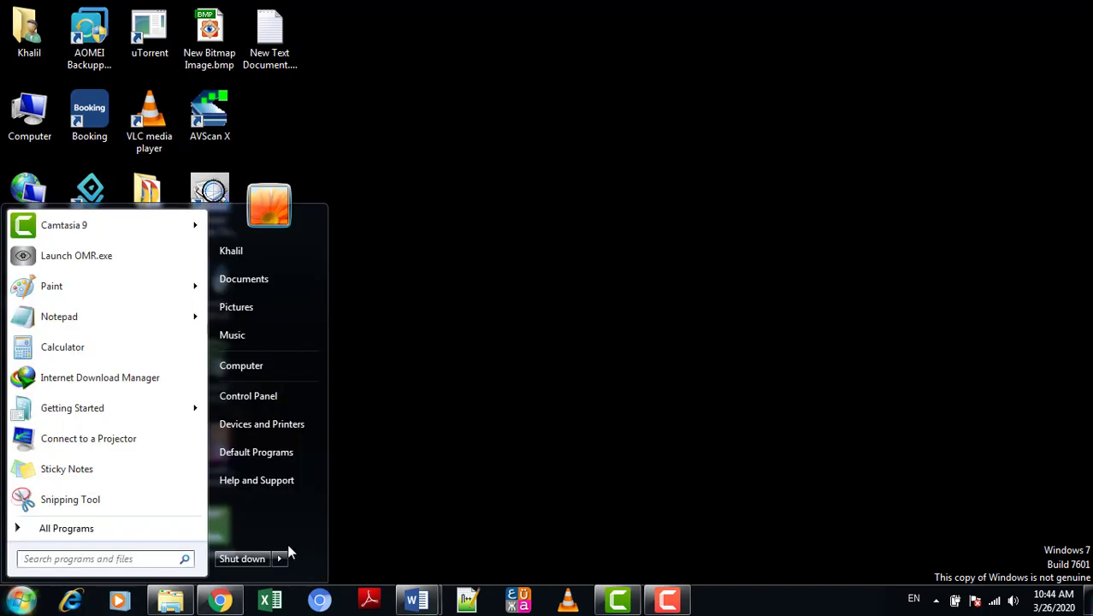
pyautogui.moveTo(281, 555)
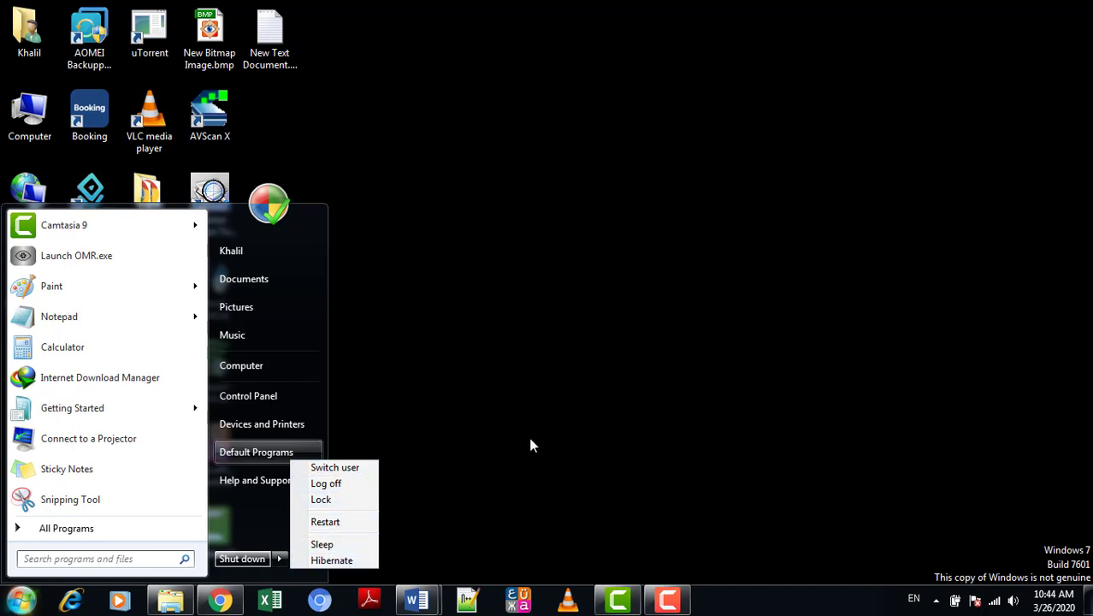
pyautogui.click(616, 294)
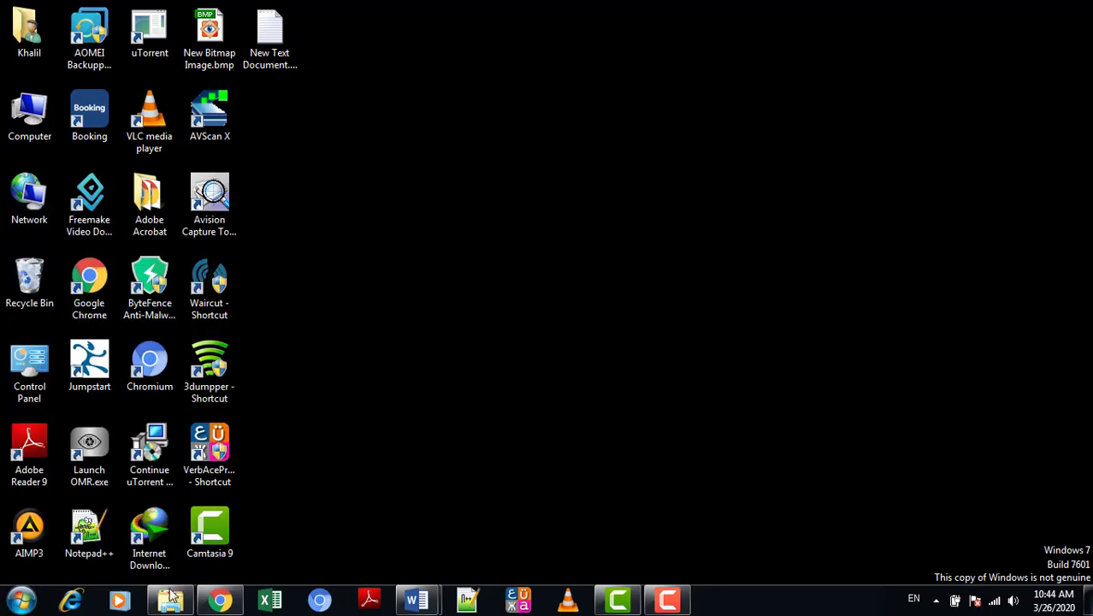
# - Open the taskbar properties and view the choices for combining taskbar buttons, keeping the current setting
pyautogui.rightClick(787, 596)
pyautogui.click(799, 584)
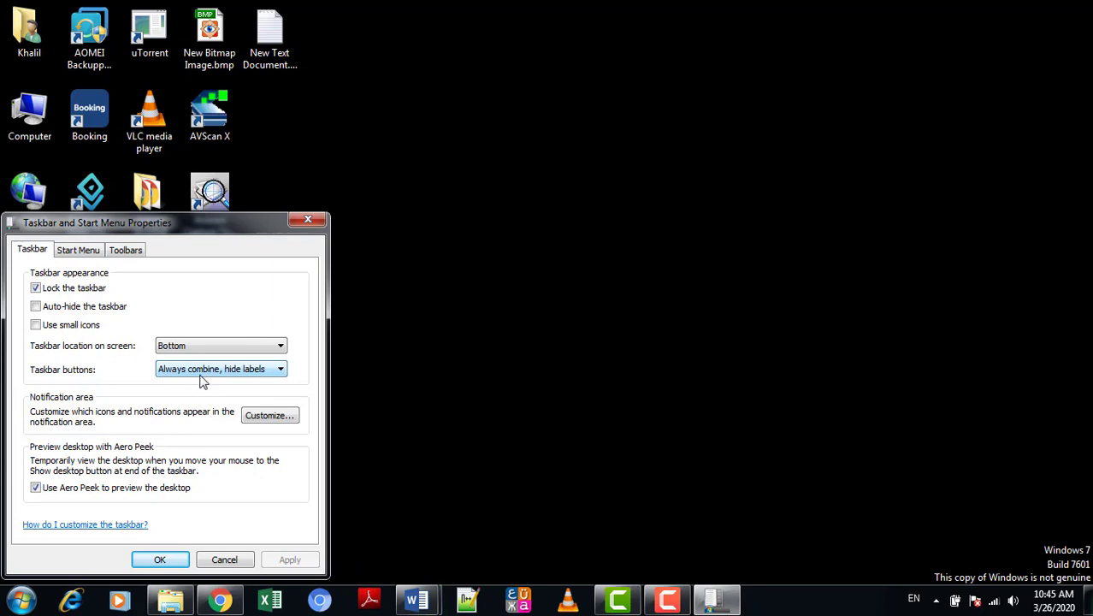
pyautogui.click(270, 375)
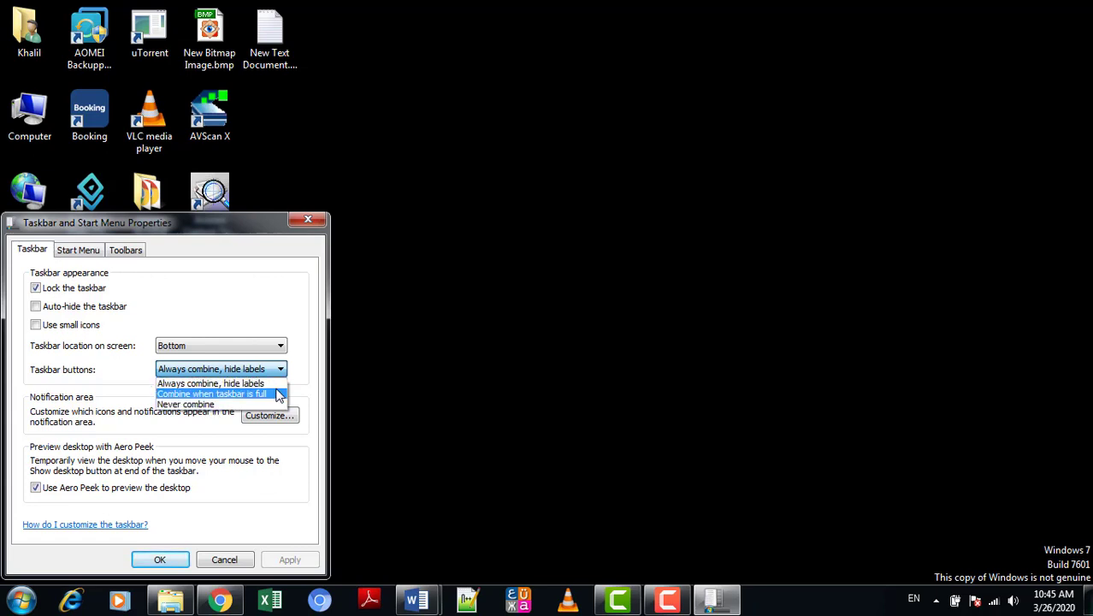
pyautogui.click(309, 221)
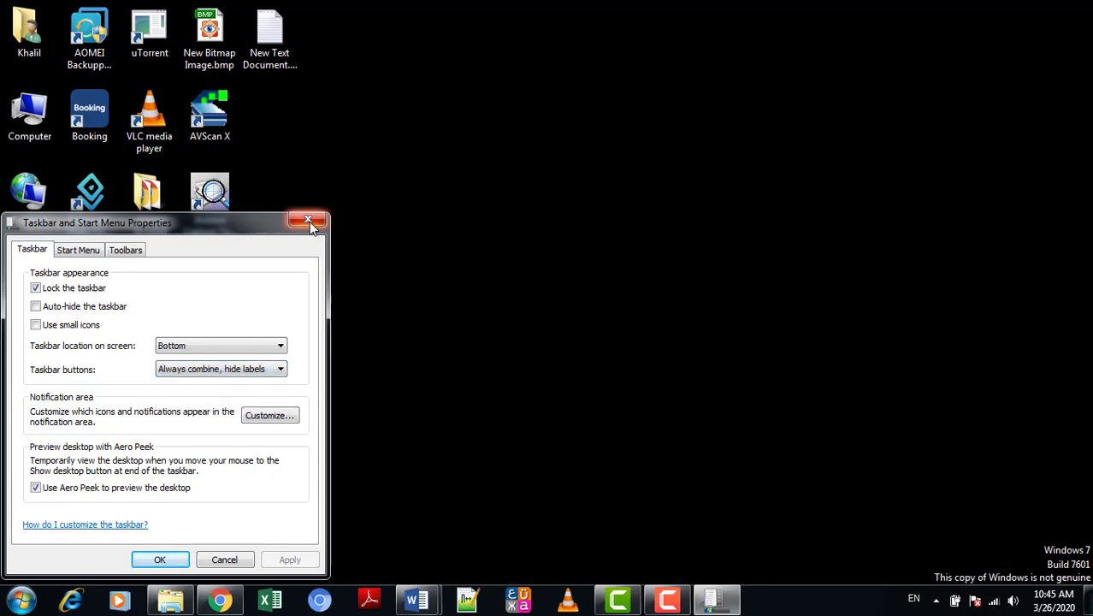
# - View the behavior choices for the Power icon in the notification area customization, and close all taskbar settings without changes
pyautogui.click(275, 421)
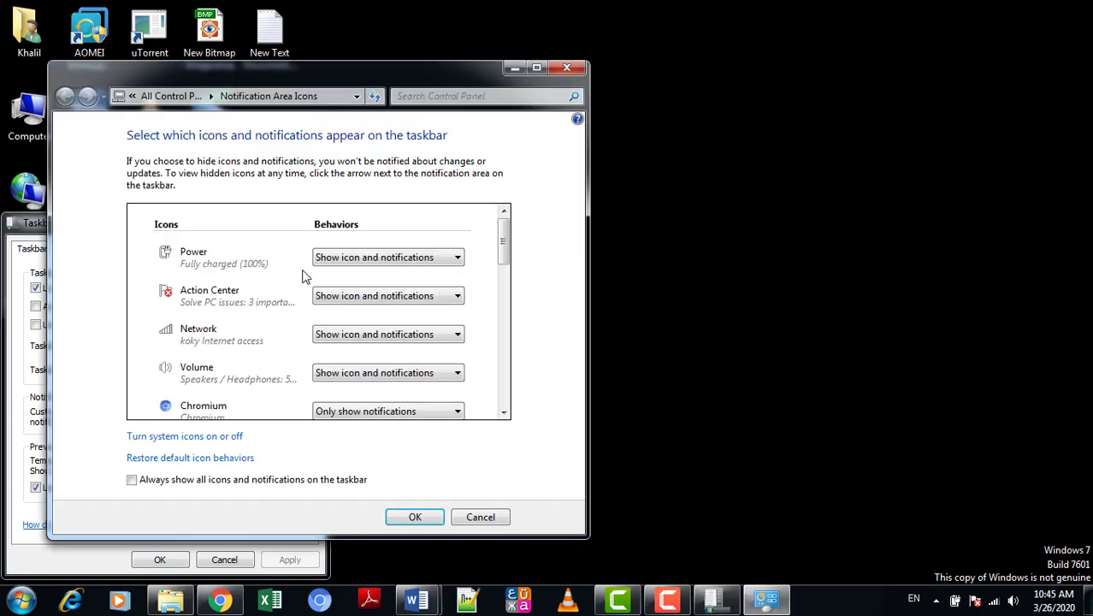
pyautogui.click(451, 262)
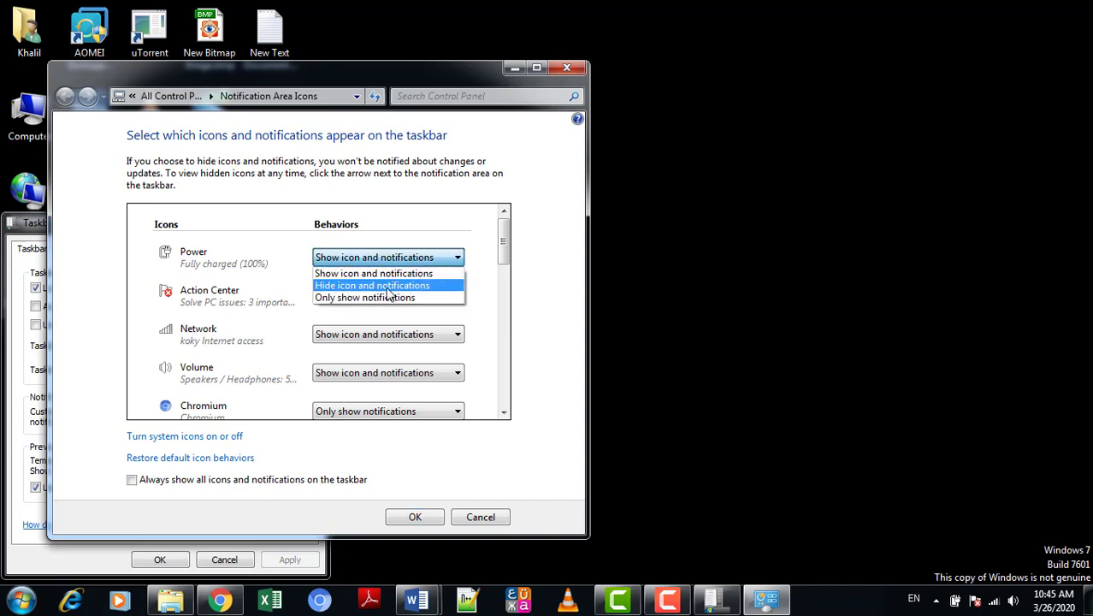
pyautogui.click(565, 71)
pyautogui.click(565, 72)
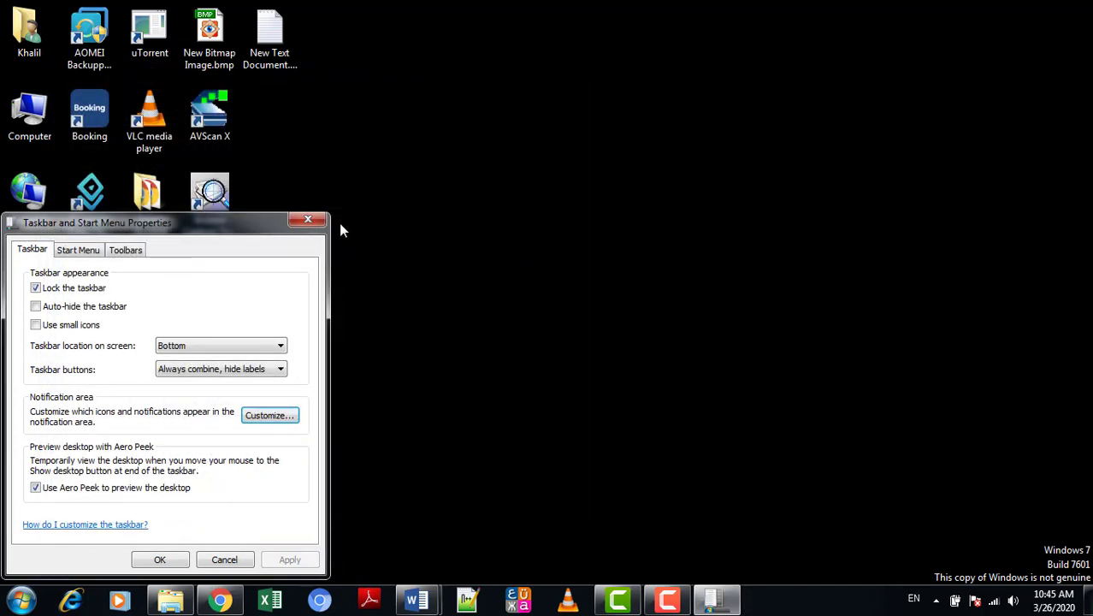
pyautogui.click(310, 221)
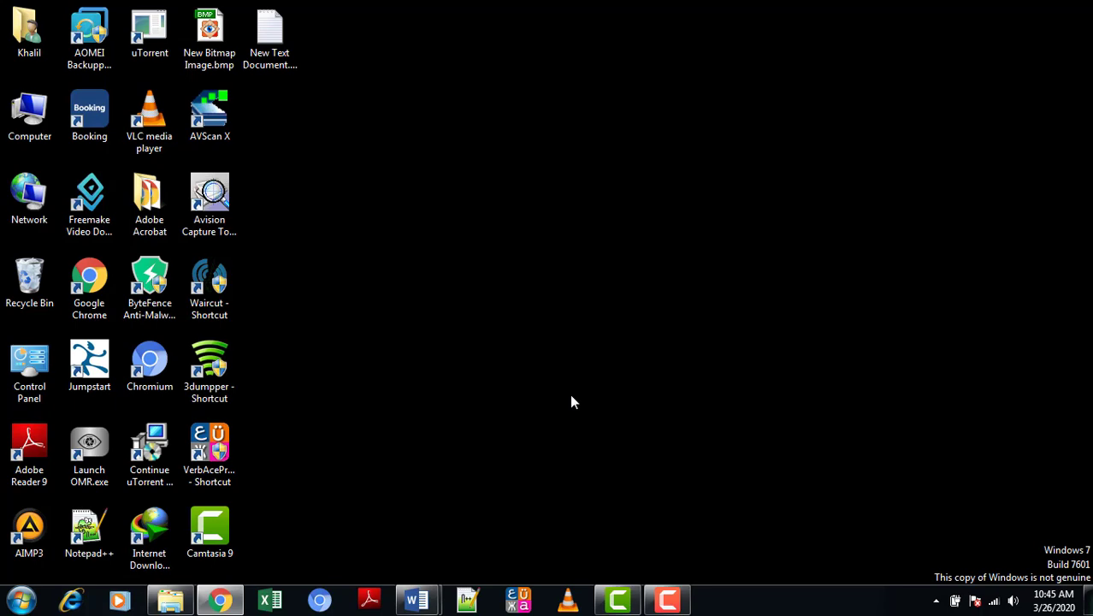
# - Open the Computer window, view the available icon layout choices and dismiss them, keeping the current layout
pyautogui.press('super+e')
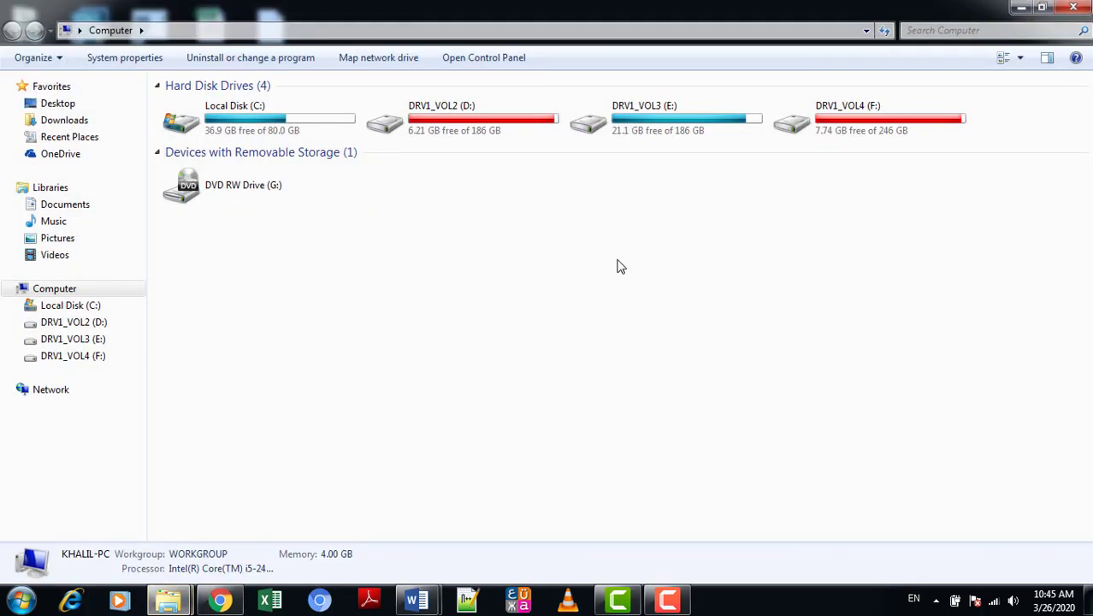
pyautogui.click(1018, 60)
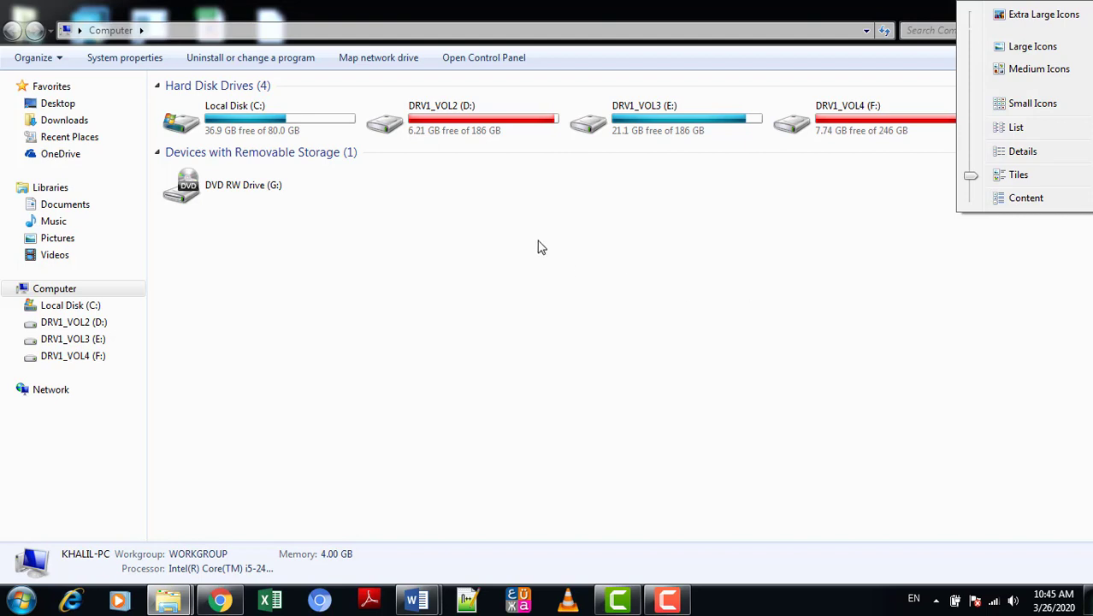
pyautogui.click(661, 222)
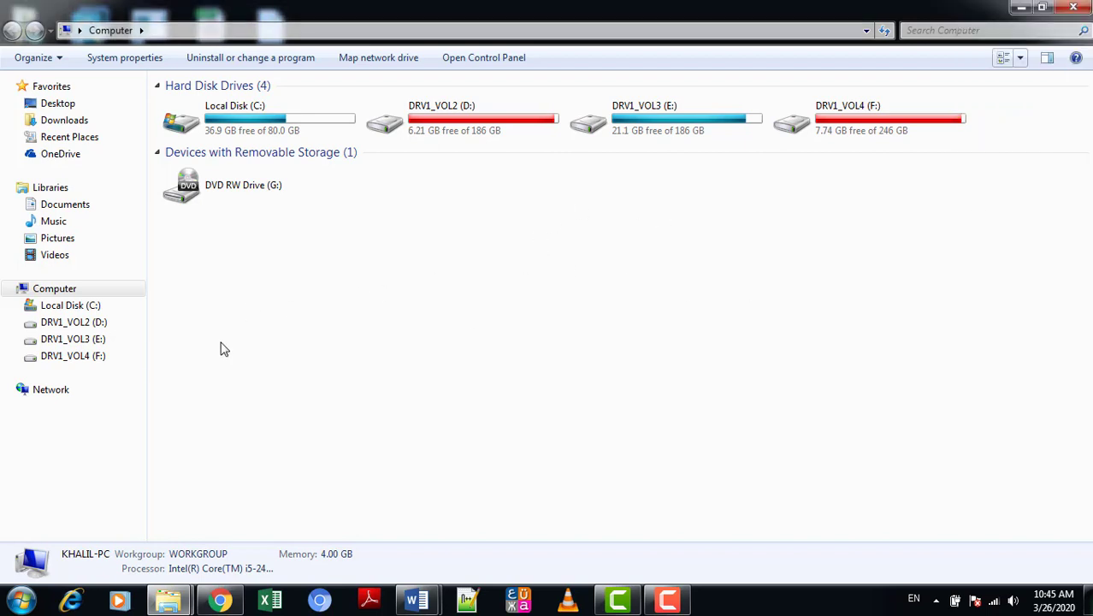
# - Browse drive F: through tasheeh_electroni and New folder to the tanfiz gabry-5-Engl folder
pyautogui.click(848, 118)
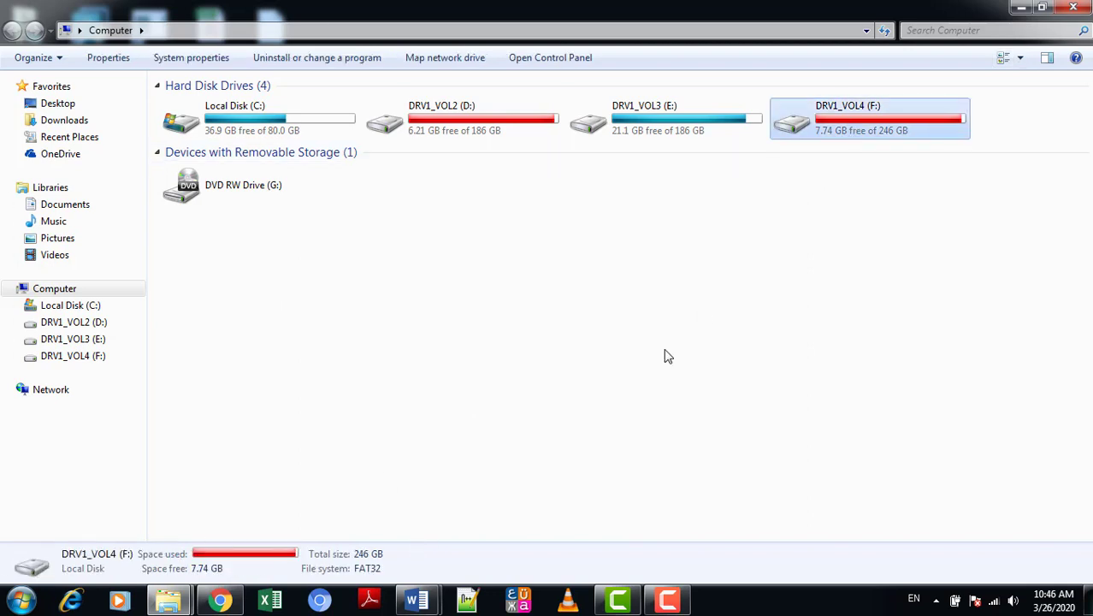
pyautogui.doubleClick(855, 110)
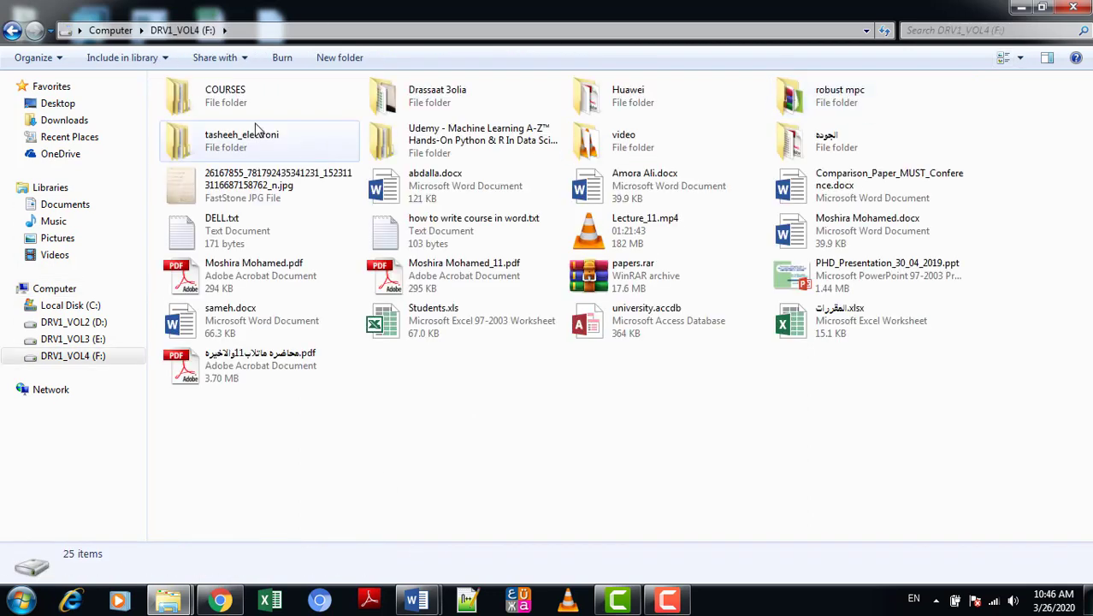
pyautogui.click(297, 145)
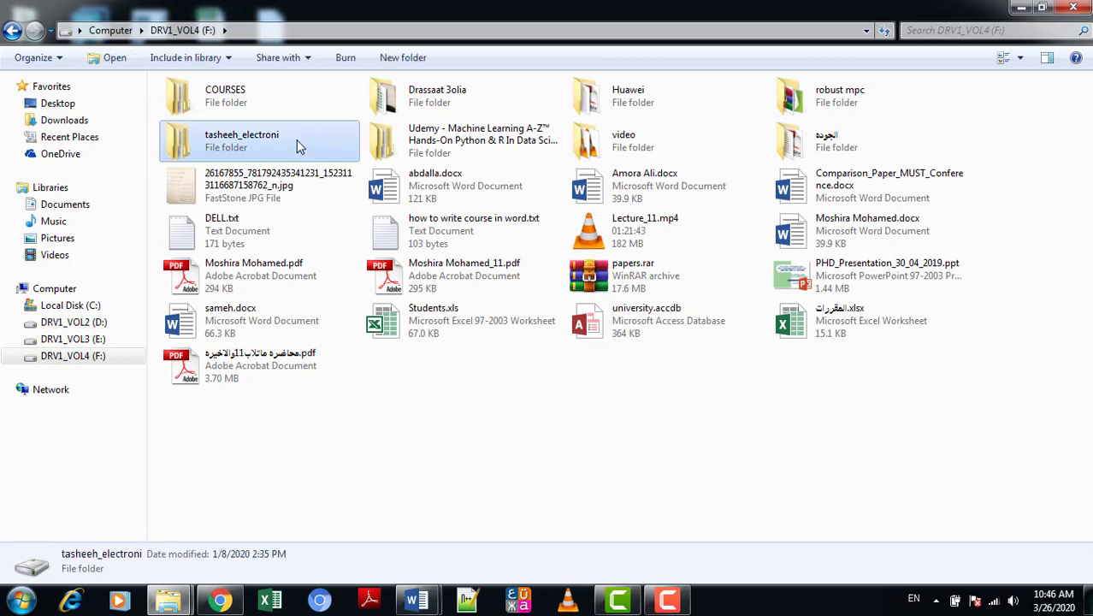
pyautogui.doubleClick(296, 145)
pyautogui.click(224, 171)
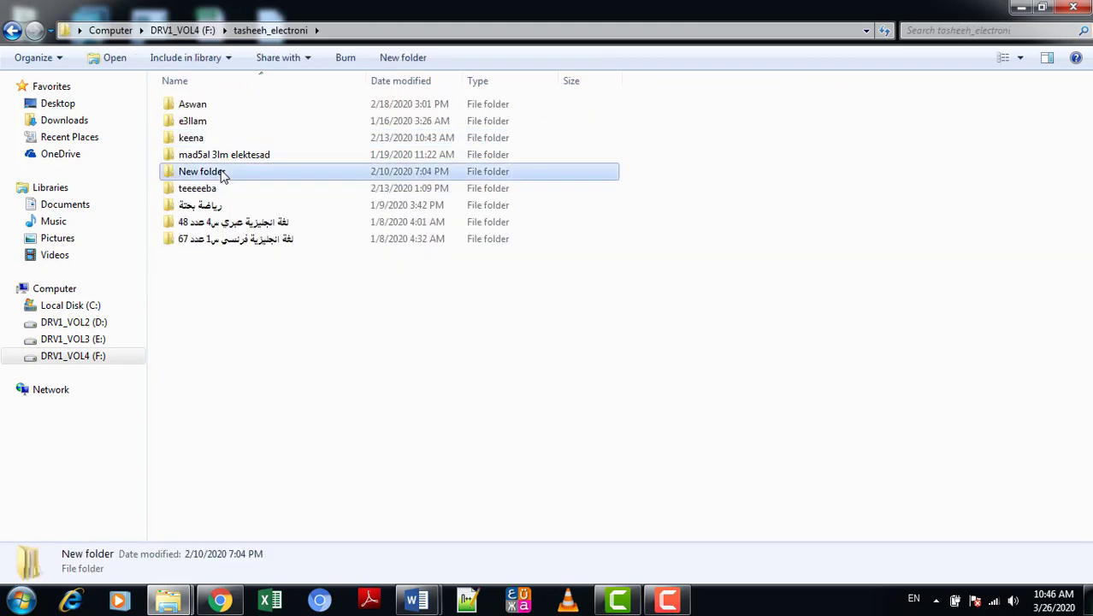
pyautogui.doubleClick(224, 171)
pyautogui.click(223, 162)
pyautogui.doubleClick(223, 162)
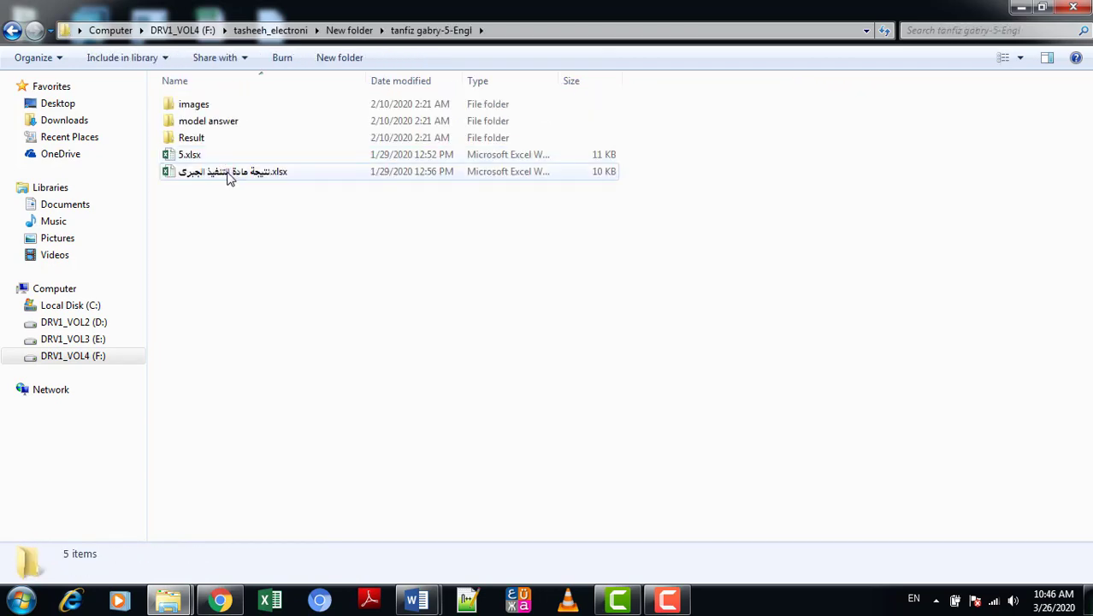
# - View the file details of the Arabic-named Excel workbook in tanfiz gabry-5-Engl, deselect it and close the window
pyautogui.click(229, 173)
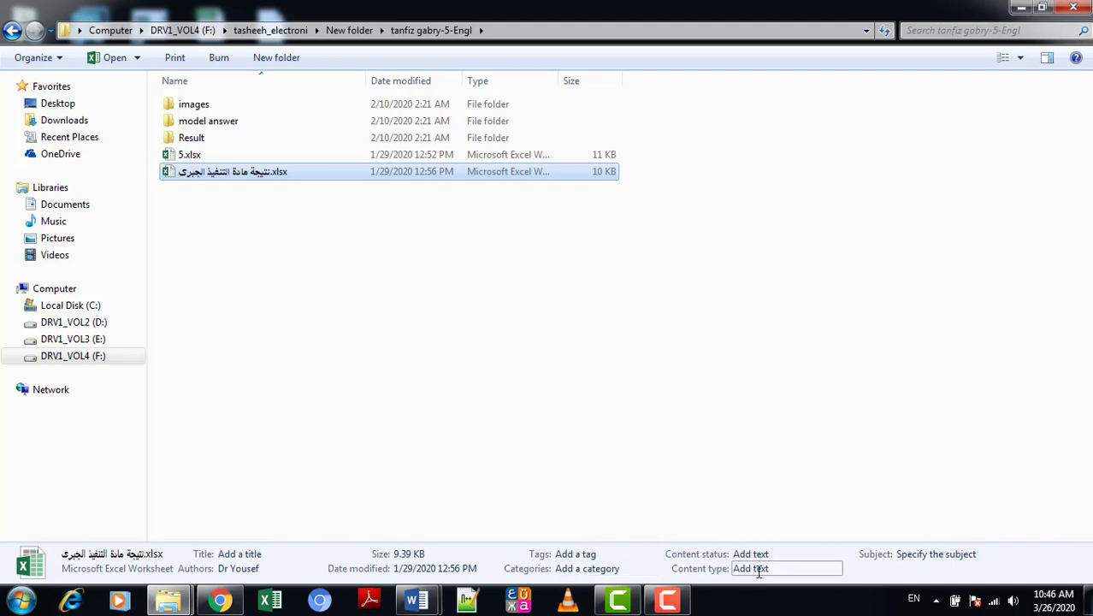
pyautogui.click(853, 220)
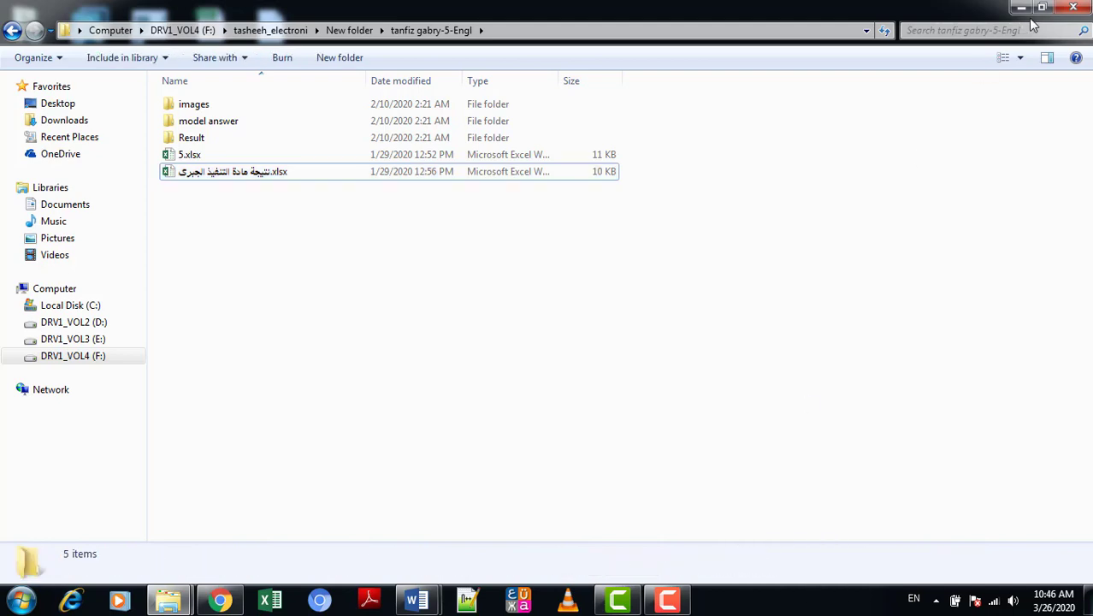
pyautogui.click(1075, 8)
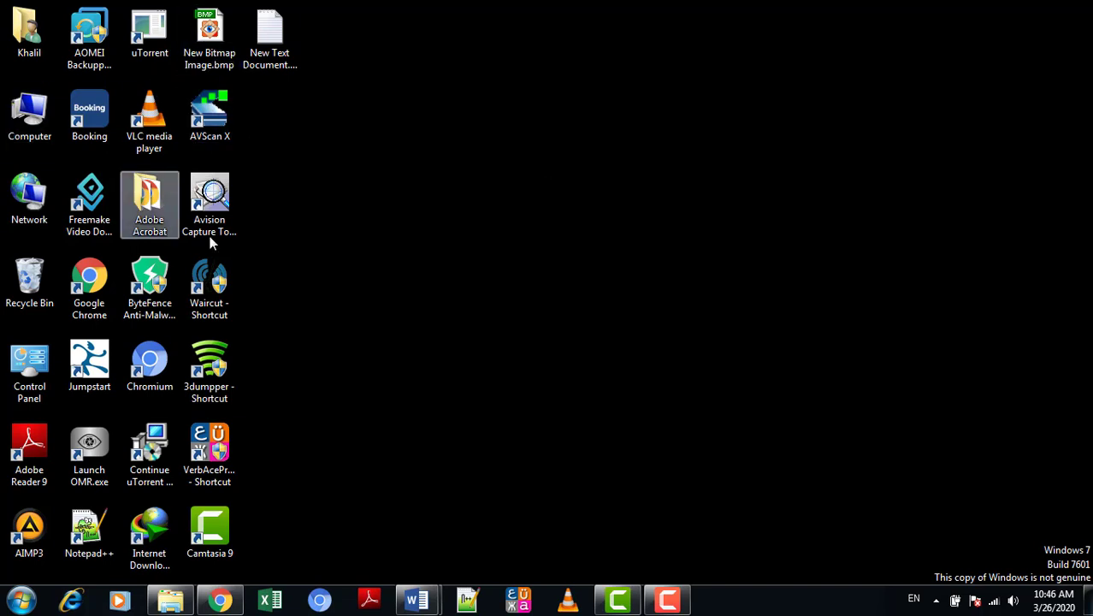
# - Select New Text Document.txt on the desktop to point out a file icon, and clear the selection
pyautogui.click(274, 43)
pyautogui.moveTo(273, 43); pyautogui.dragTo(326, 26)
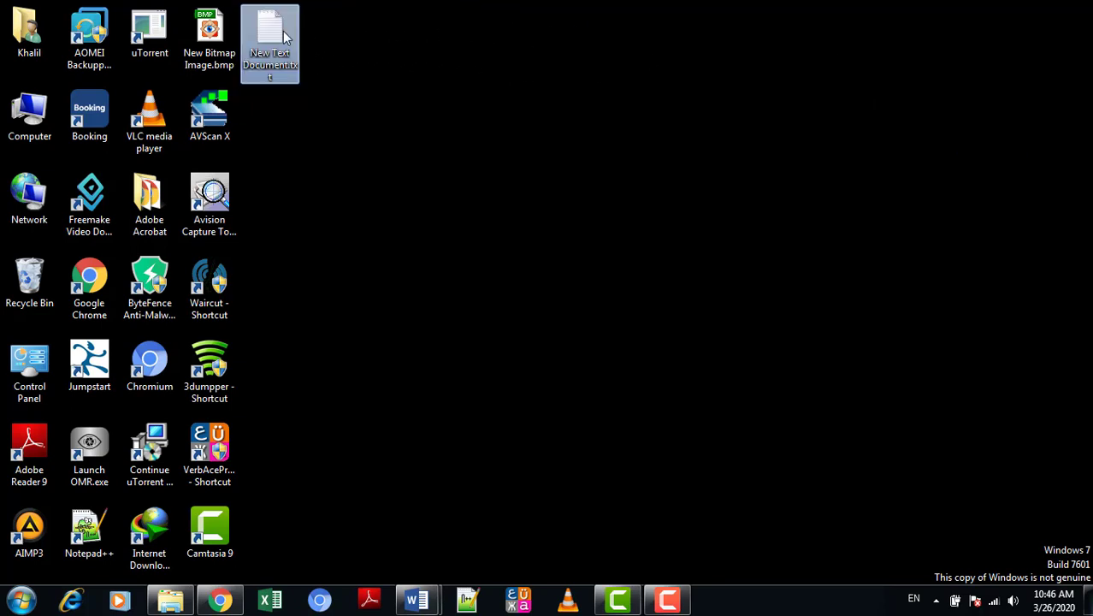
pyautogui.click(526, 171)
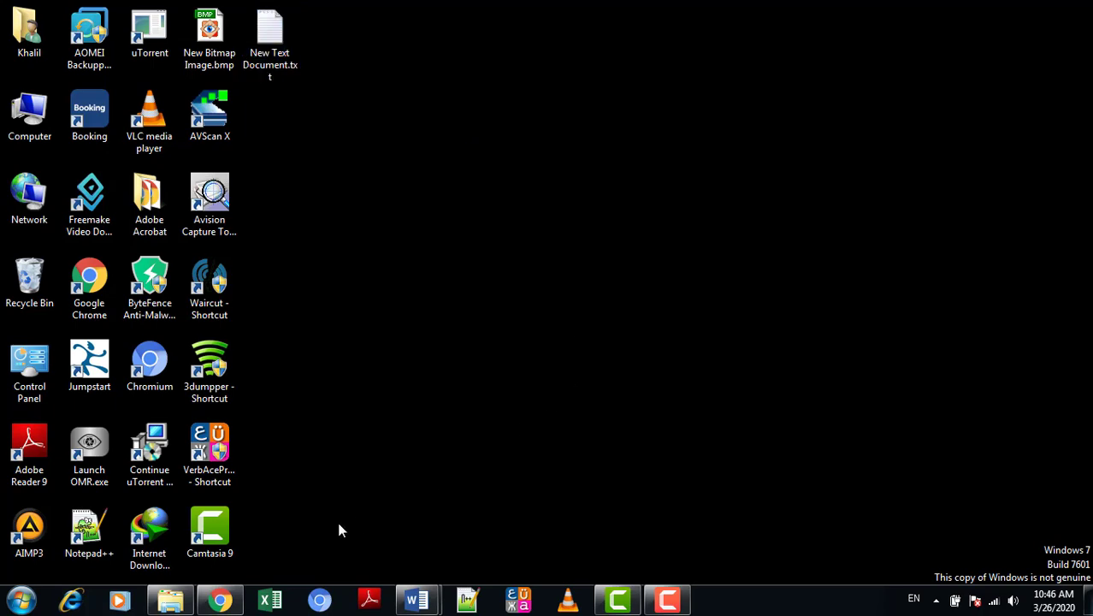
# - Search the MUST_Students folder for Excel files with the wildcard *.xls*, and clear the search
pyautogui.click(170, 601)
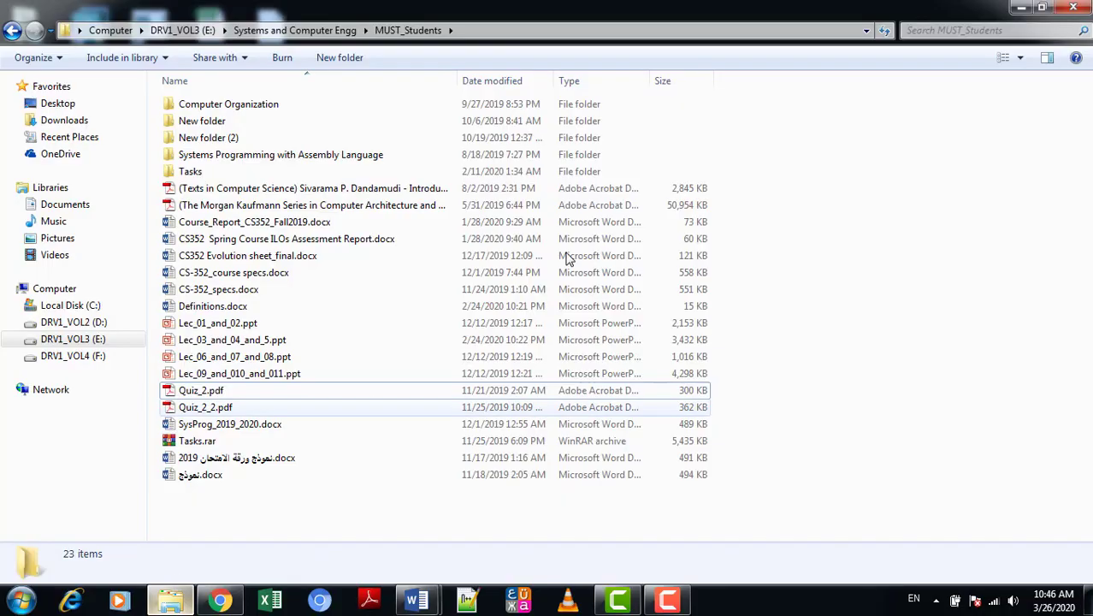
pyautogui.click(956, 29)
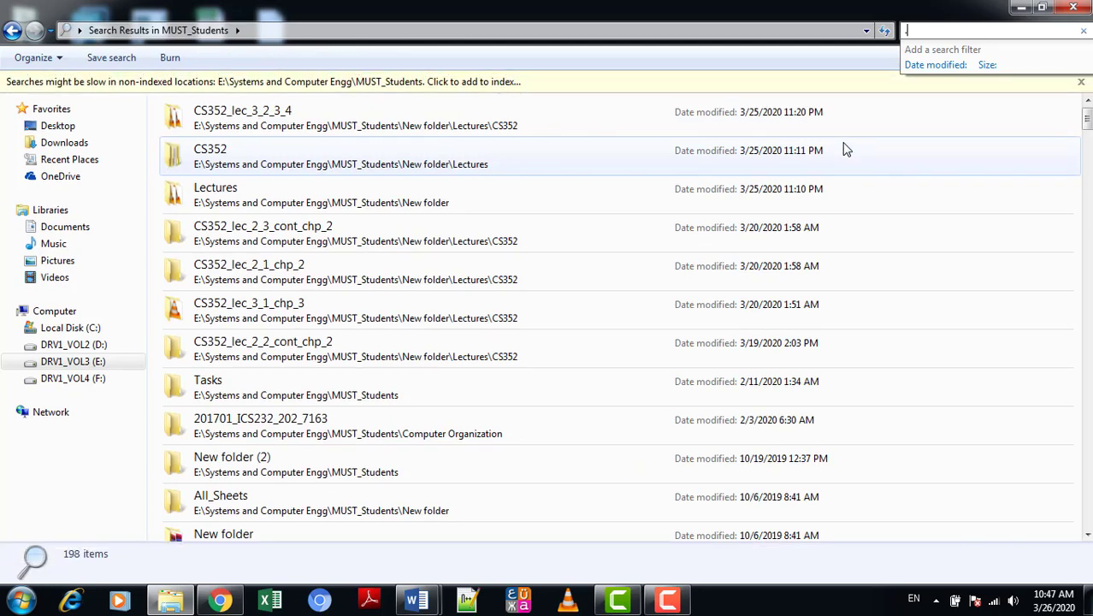
pyautogui.press('BackSpace')
pyautogui.write('*0')
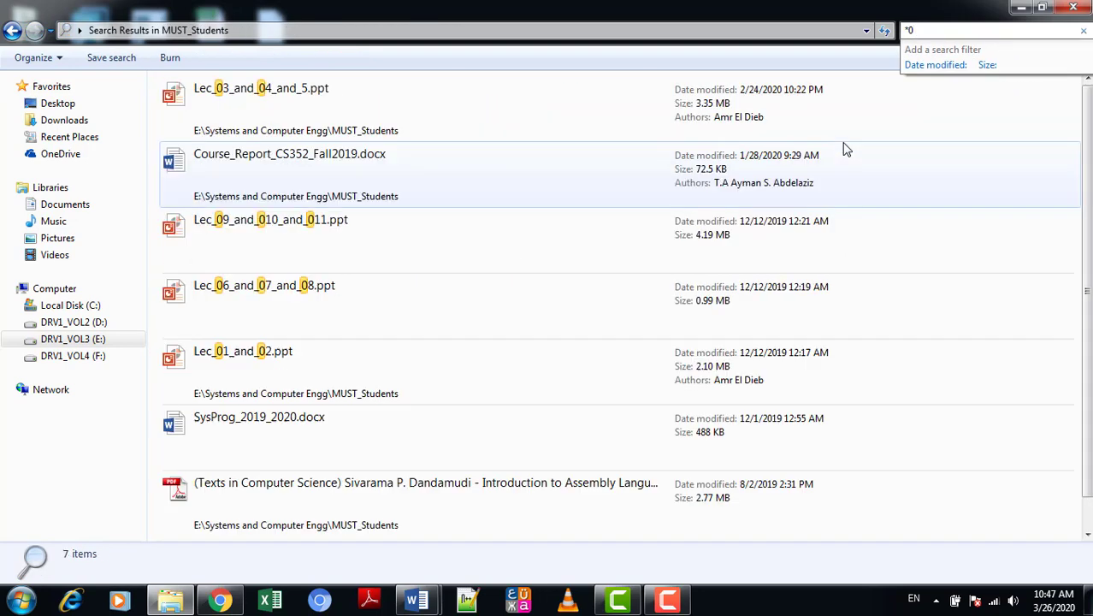
pyautogui.press('BackSpace')
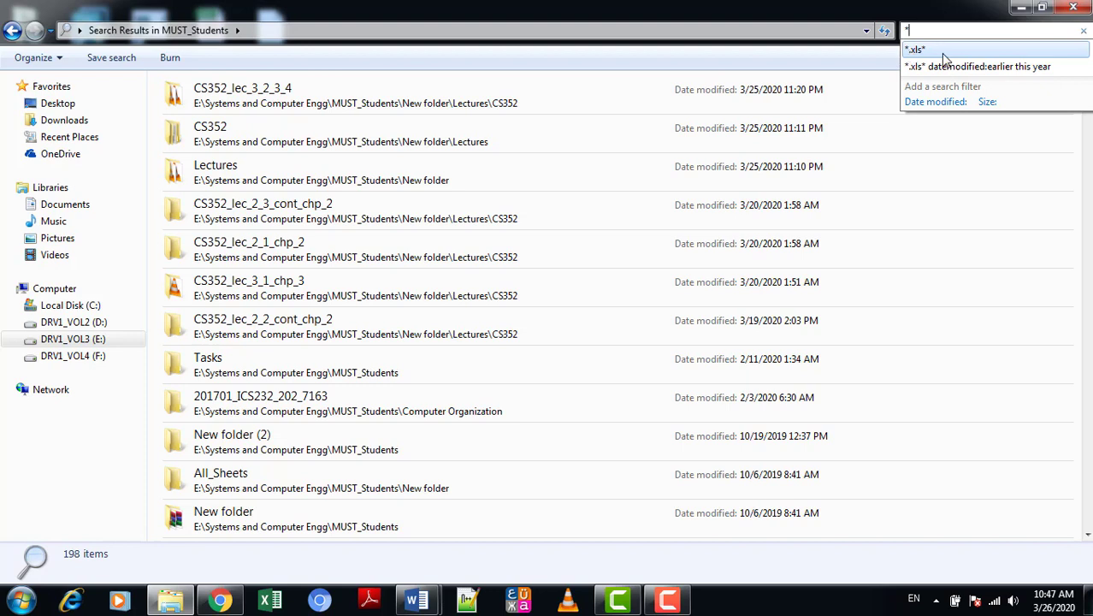
pyautogui.click(939, 50)
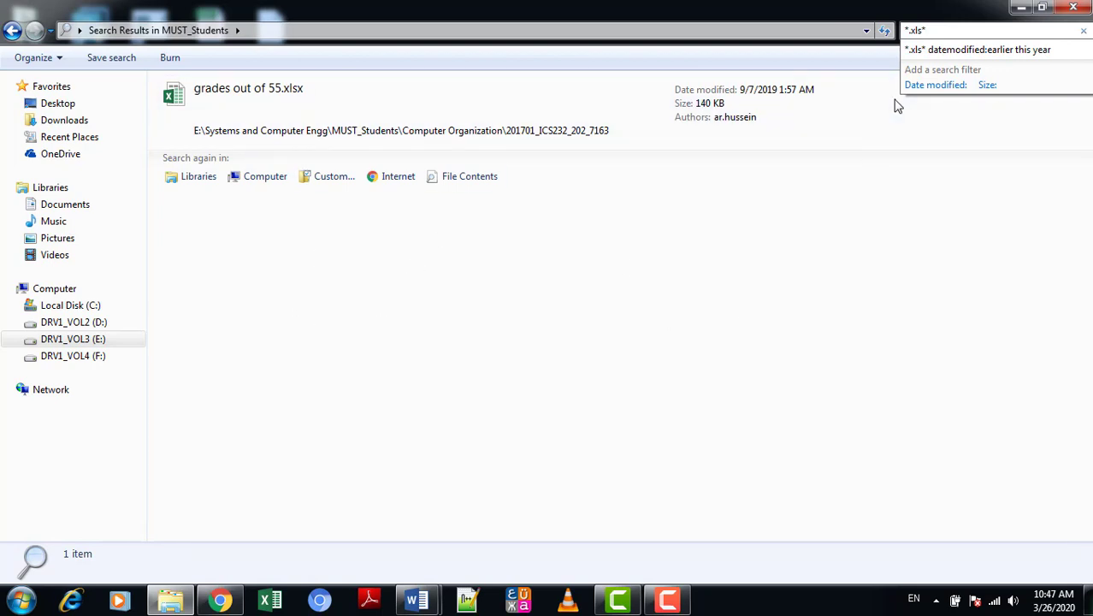
pyautogui.click(886, 30)
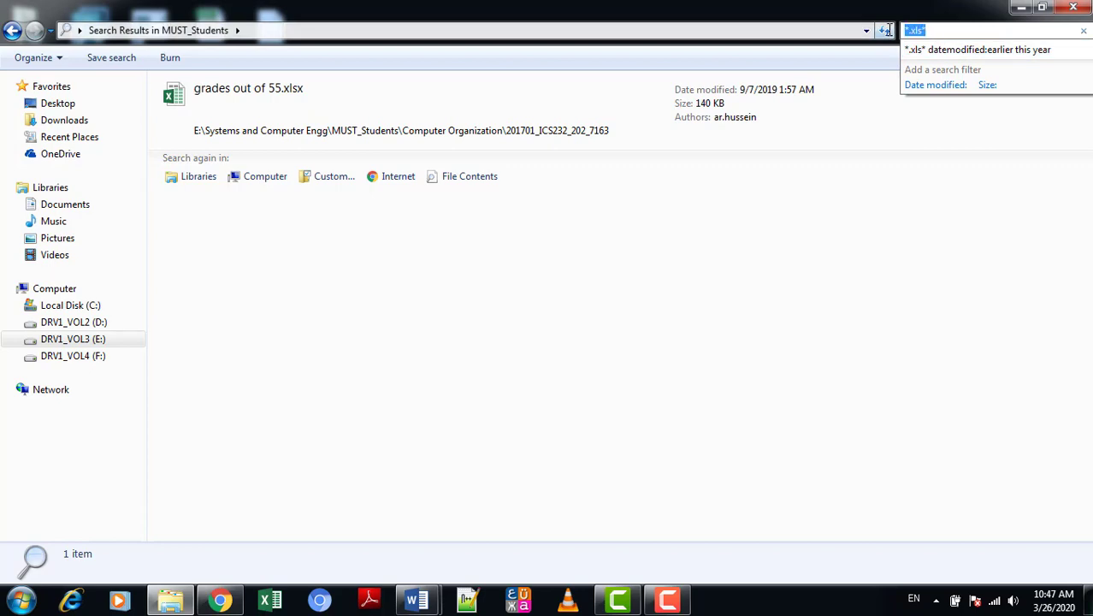
pyautogui.press('BackSpace')
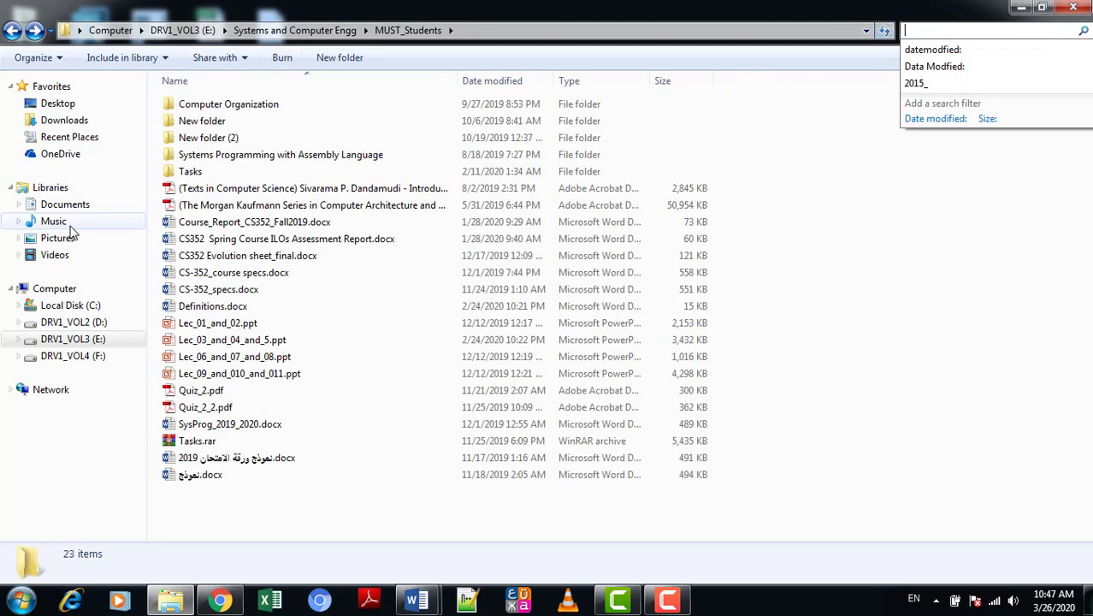
# - Search the whole computer for *.xls* files, look through the matches, clear the search and close the window
pyautogui.click(75, 290)
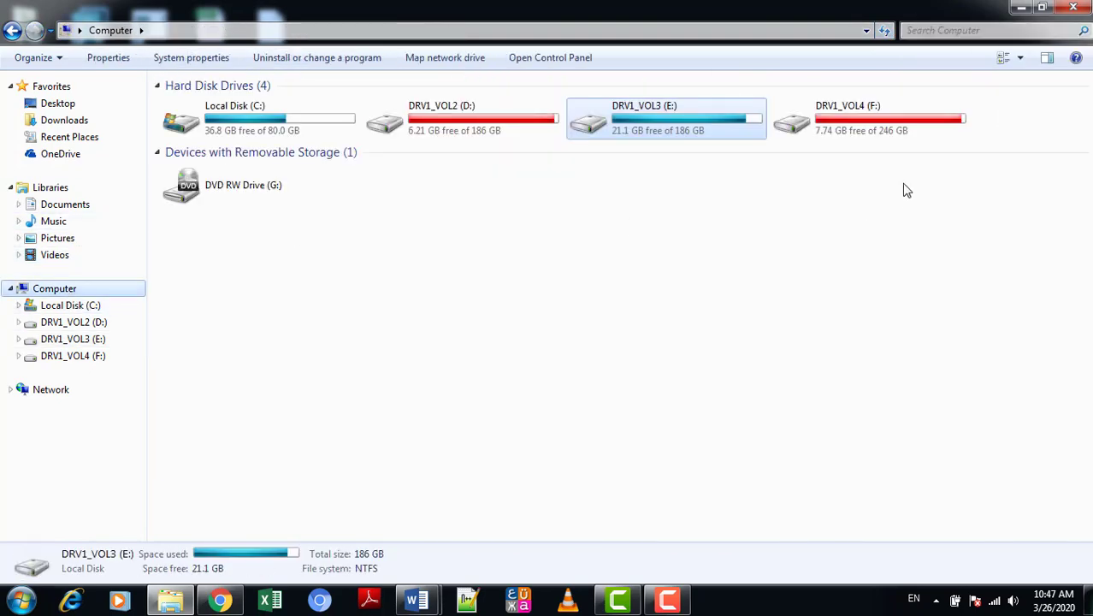
pyautogui.click(932, 30)
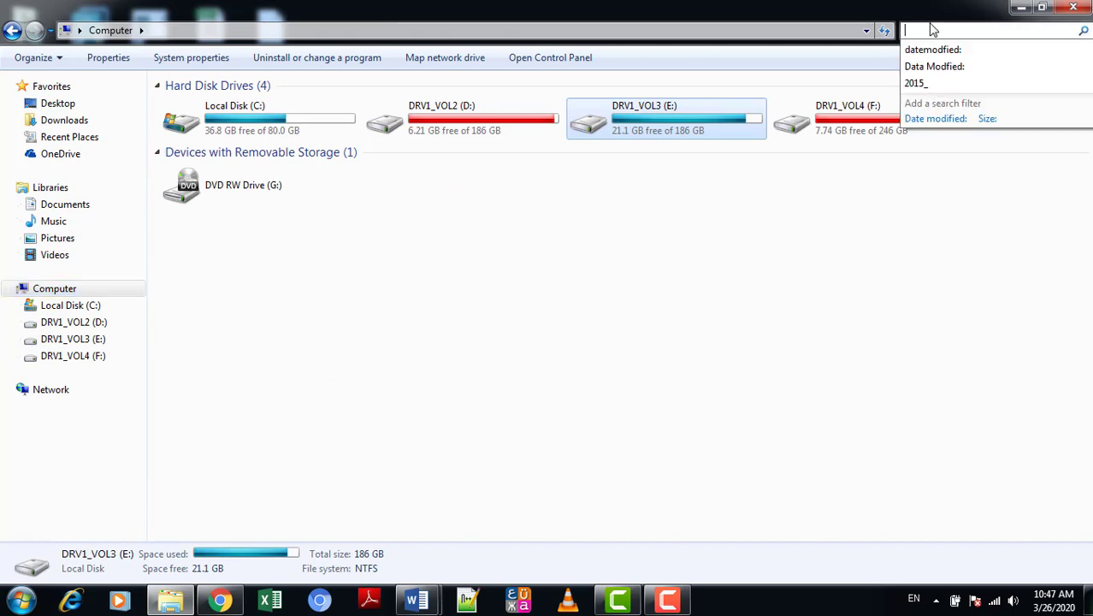
pyautogui.write('*.xls*')
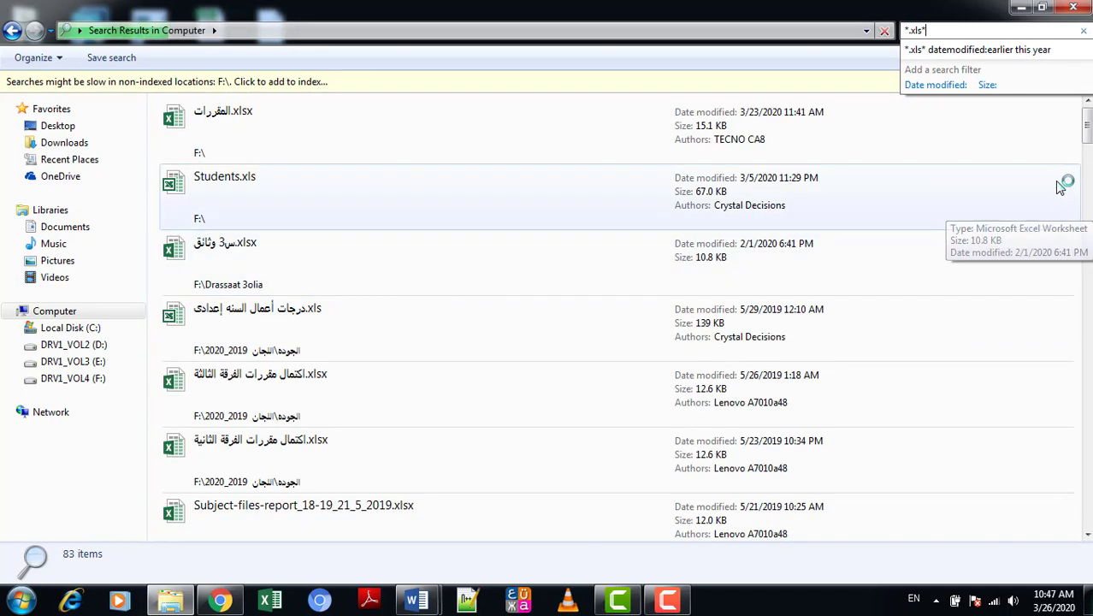
pyautogui.moveTo(1087, 128); pyautogui.dragTo(1087, 413)
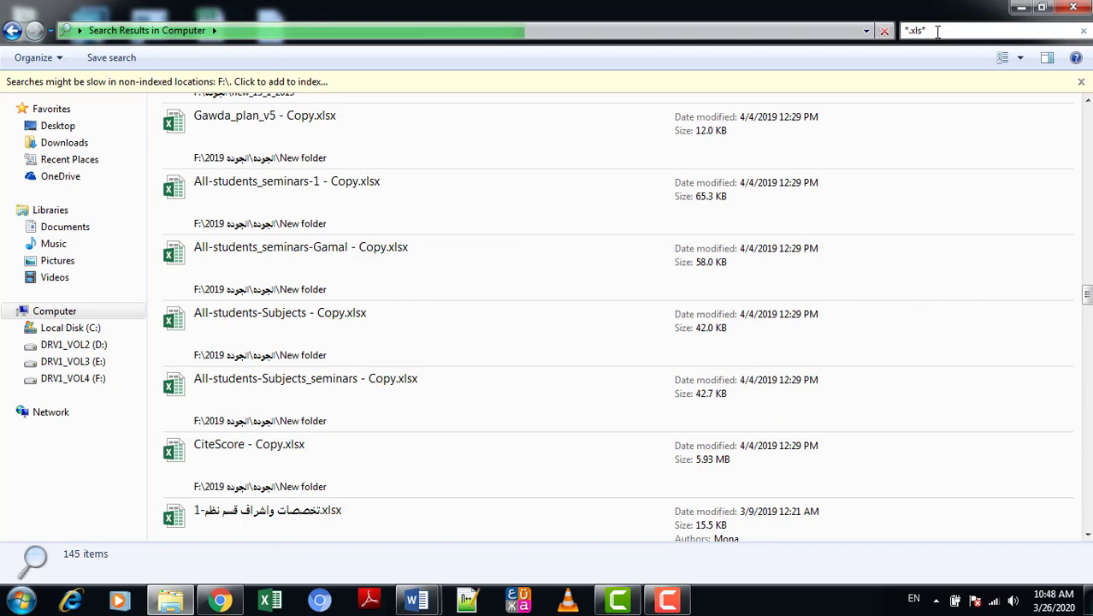
pyautogui.click(928, 30)
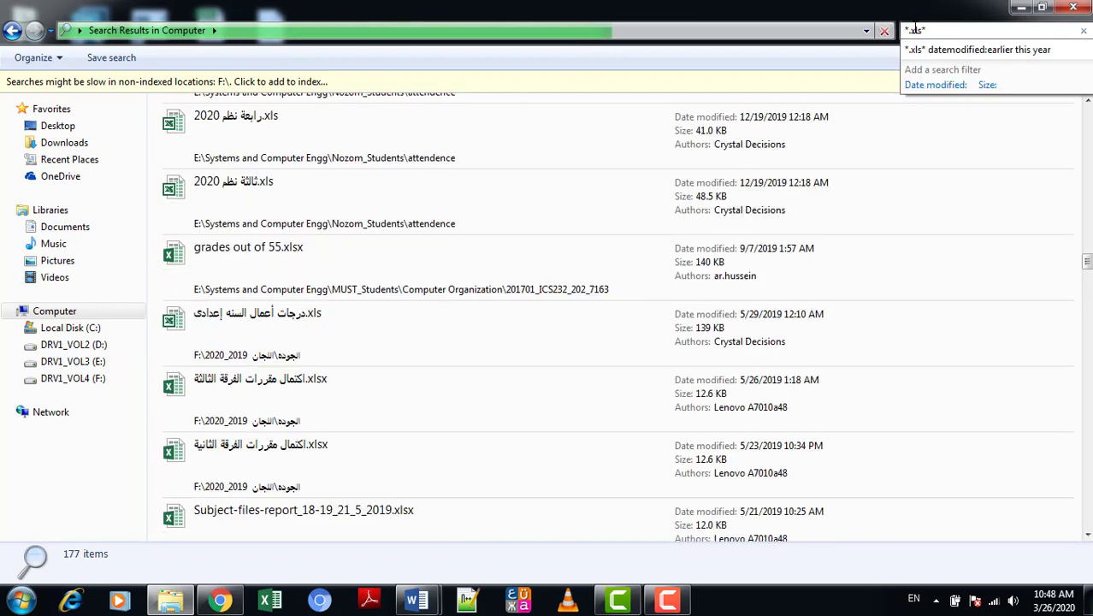
pyautogui.click(1083, 30)
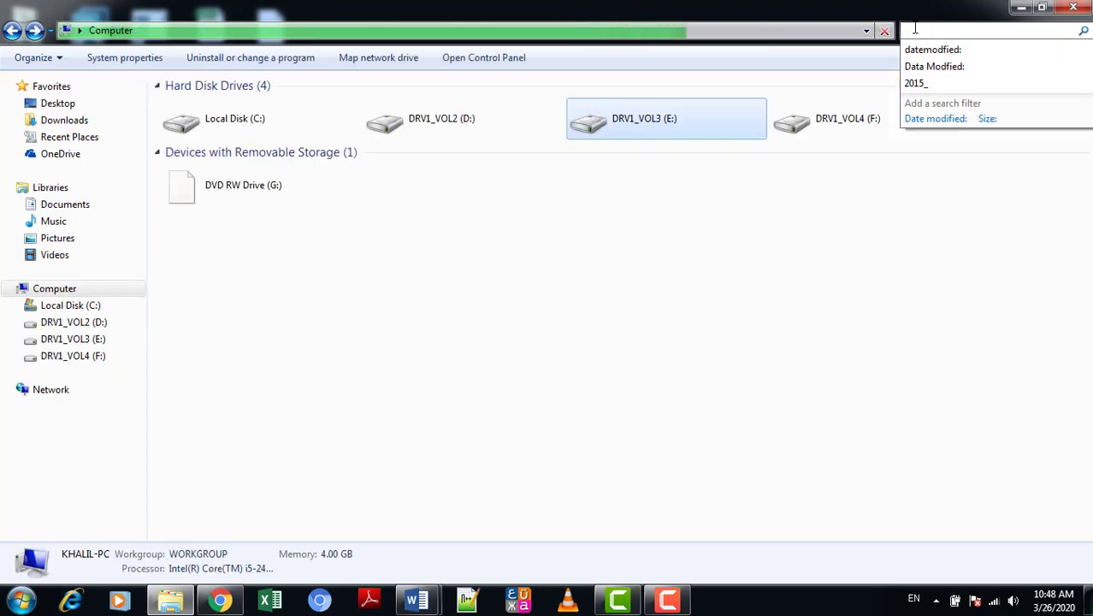
pyautogui.click(1073, 9)
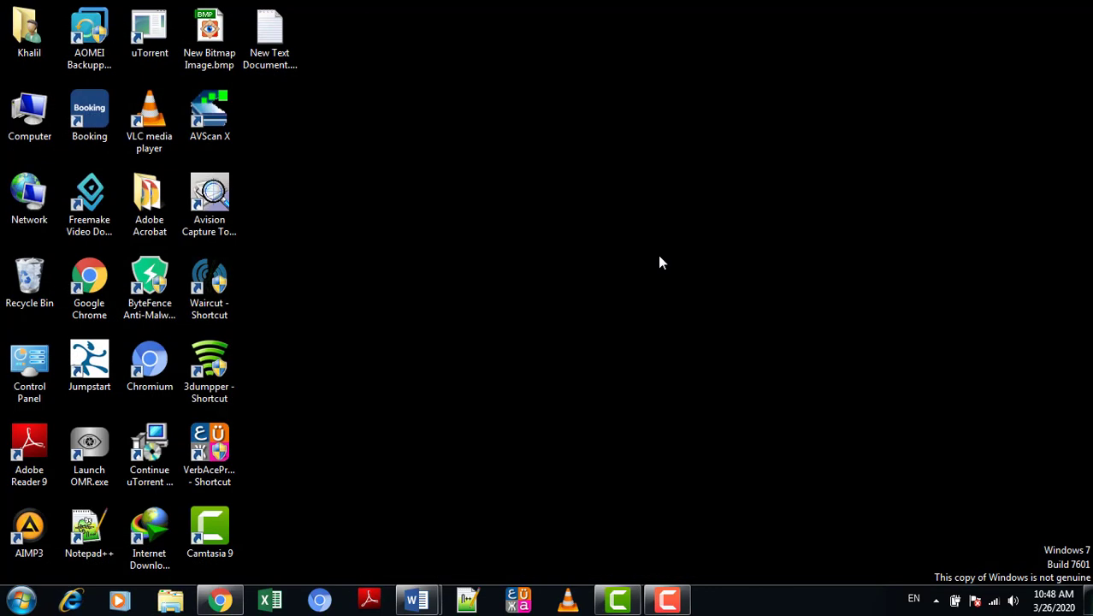
# - Switch to the Word document 005-ch5-File Management (88-104).docx and go to its section "1. Open a Document"
pyautogui.moveTo(416, 601)
pyautogui.click(371, 533)
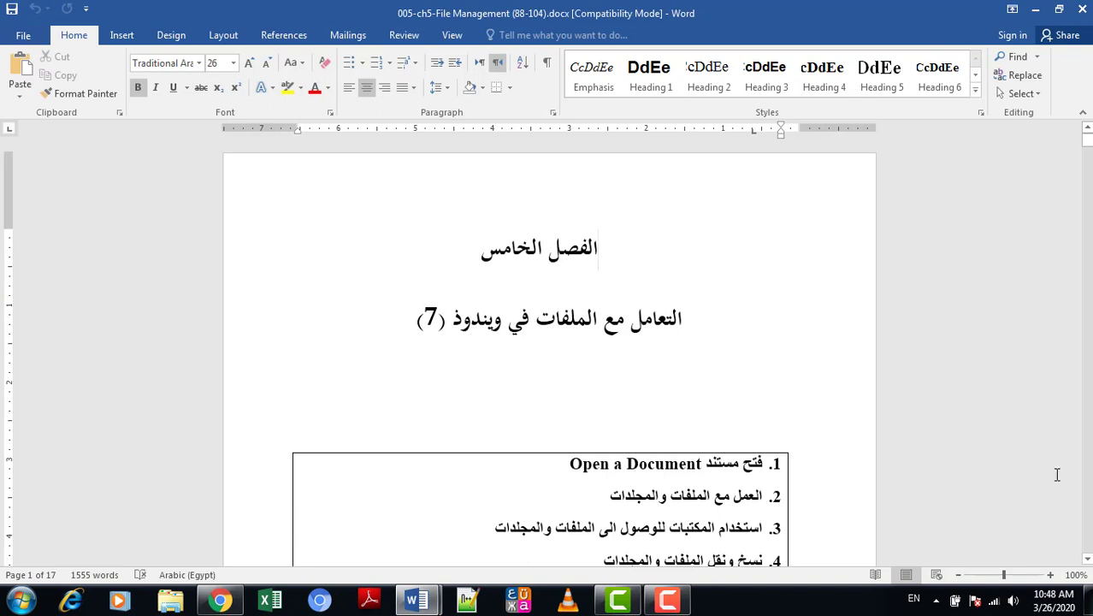
pyautogui.click(1086, 560)
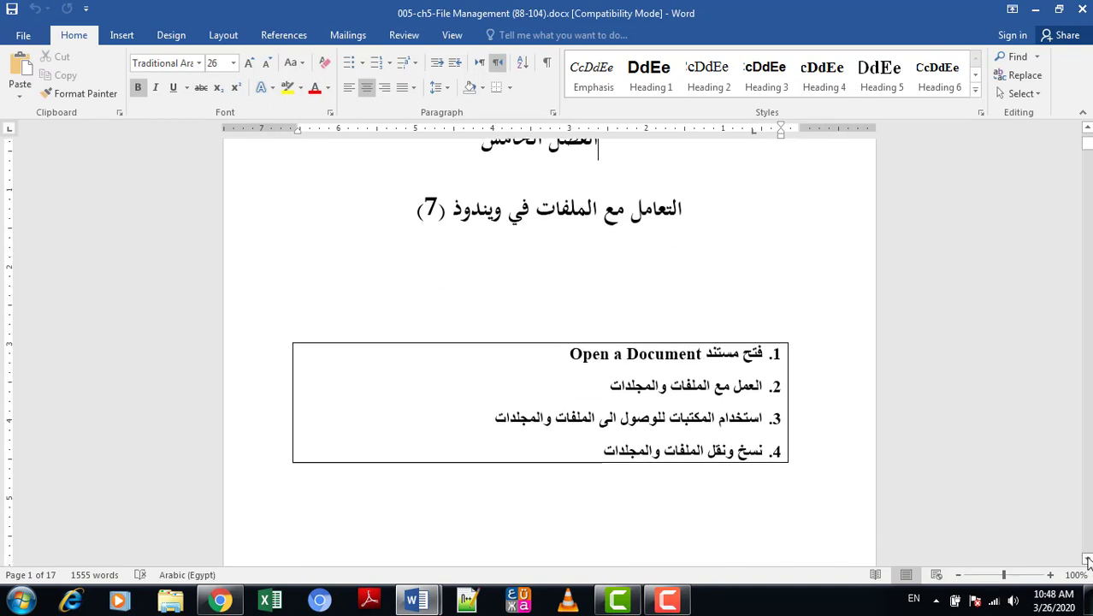
pyautogui.moveTo(1087, 561); pyautogui.dragTo(1087, 561)
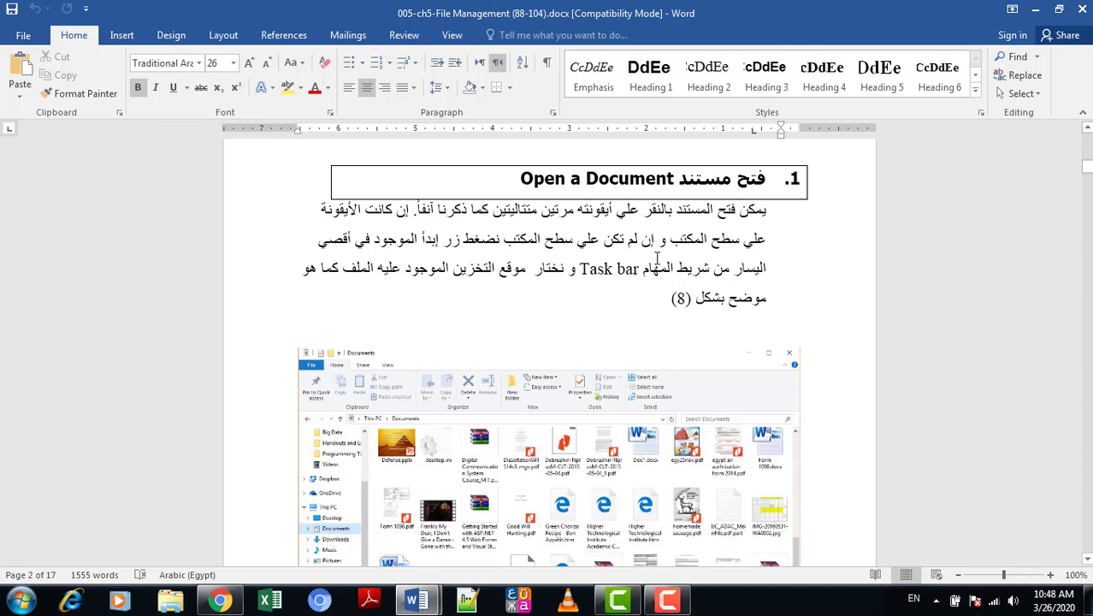
# - Switch to Windows Explorer, browse to the Drassaat 3olia folder on drive F:, and open the Word document س3 وثائق.docx
pyautogui.click(169, 603)
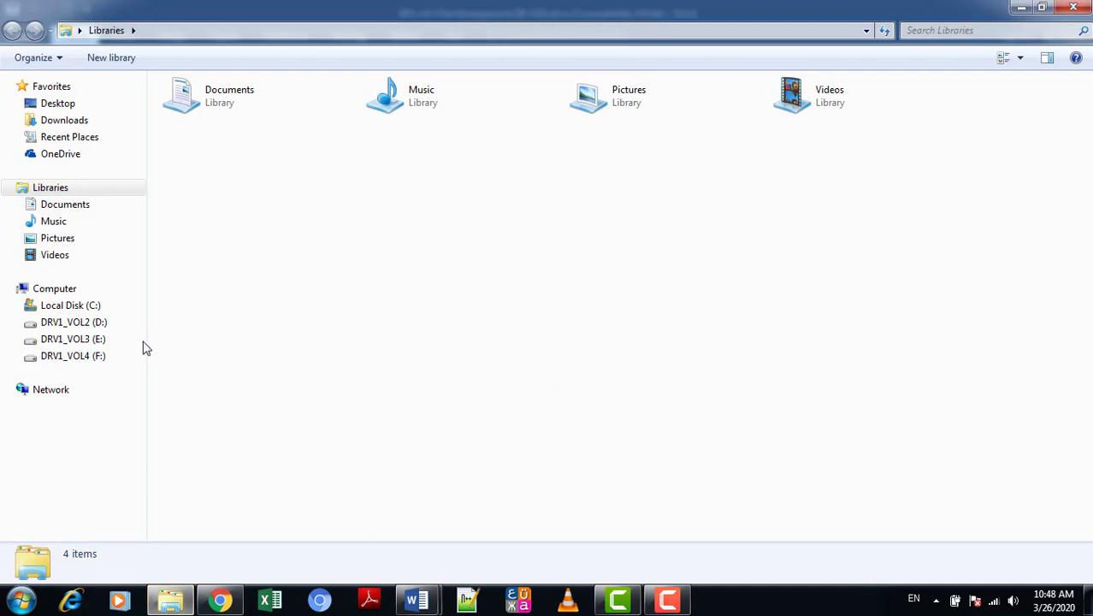
pyautogui.click(107, 358)
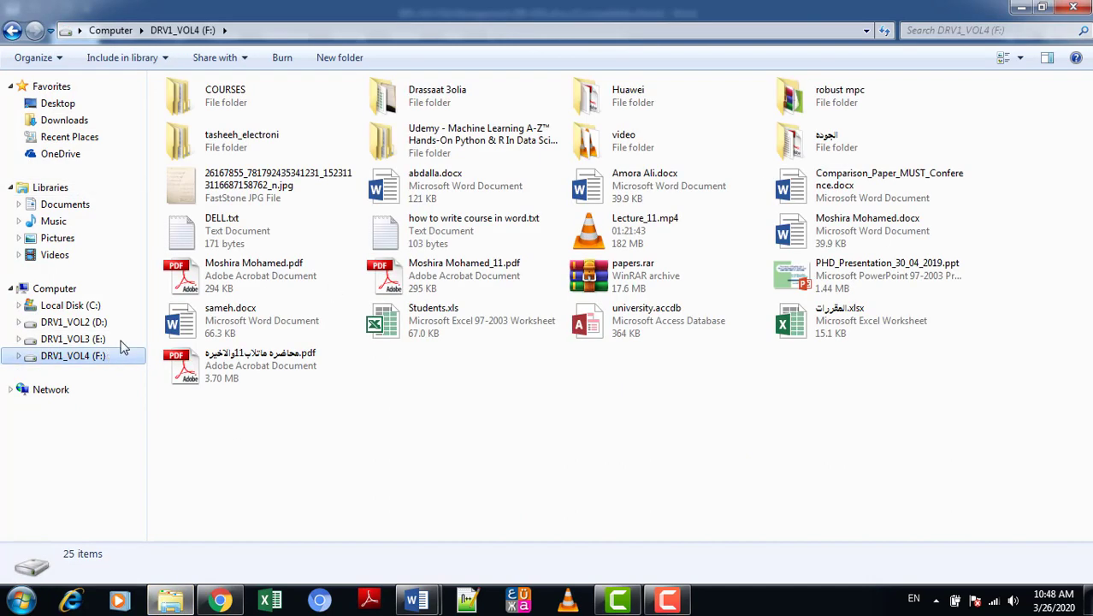
pyautogui.doubleClick(440, 100)
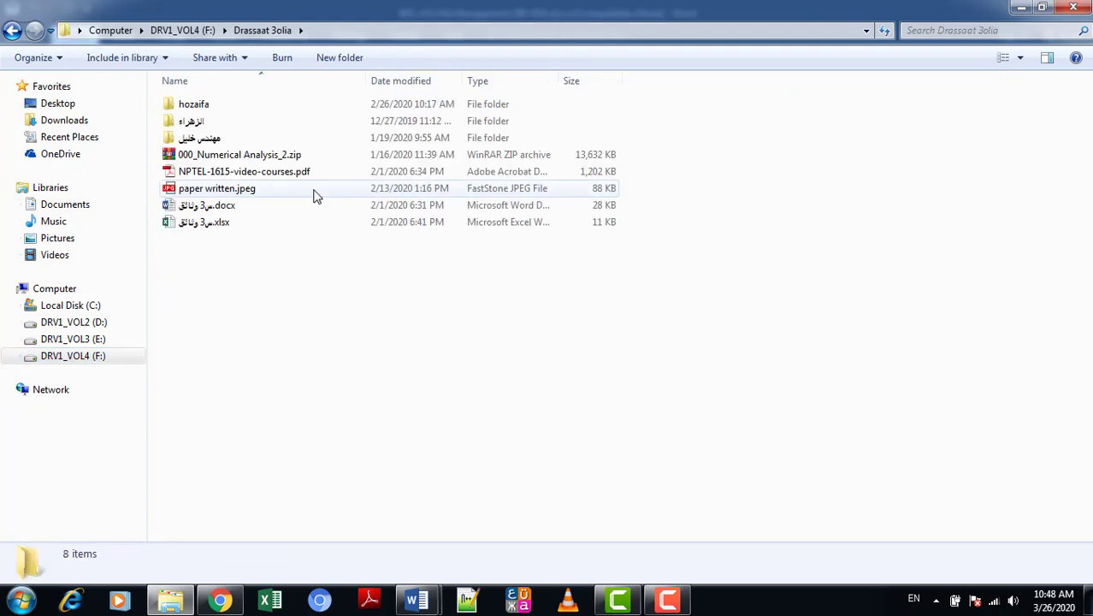
pyautogui.click(228, 209)
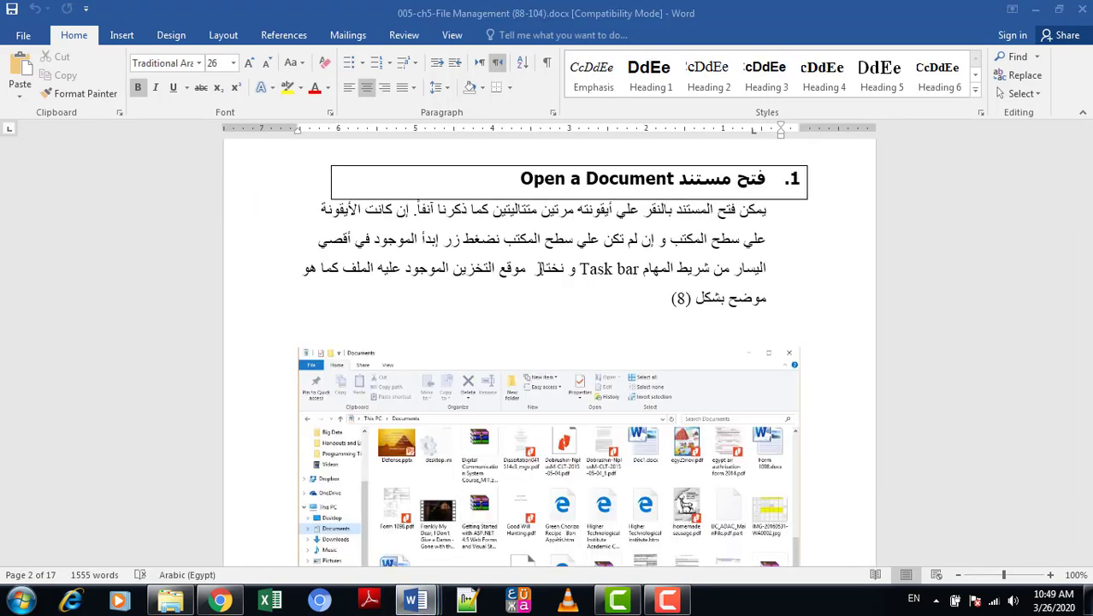
# - Close س3 وثائق.docx and return to the chapter 5 document at Figure 8
pyautogui.moveTo(414, 601)
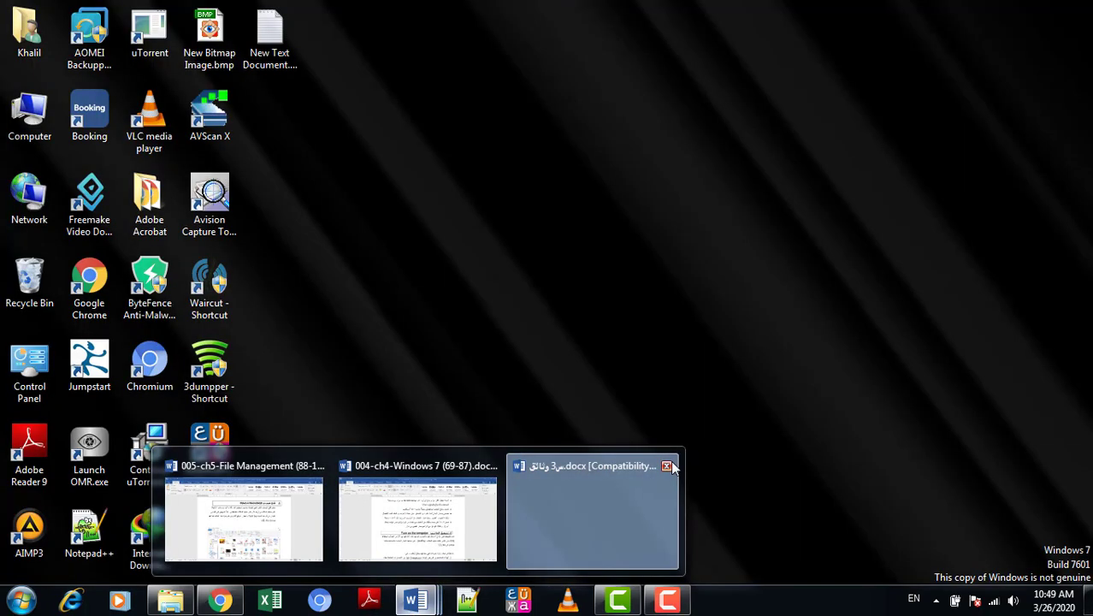
pyautogui.click(668, 466)
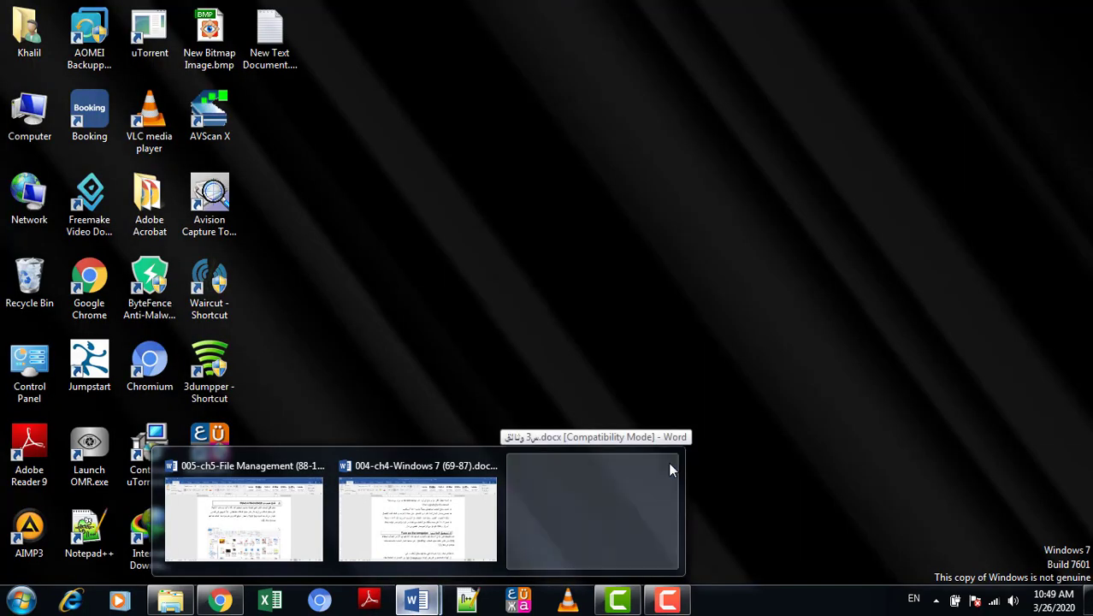
pyautogui.click(380, 522)
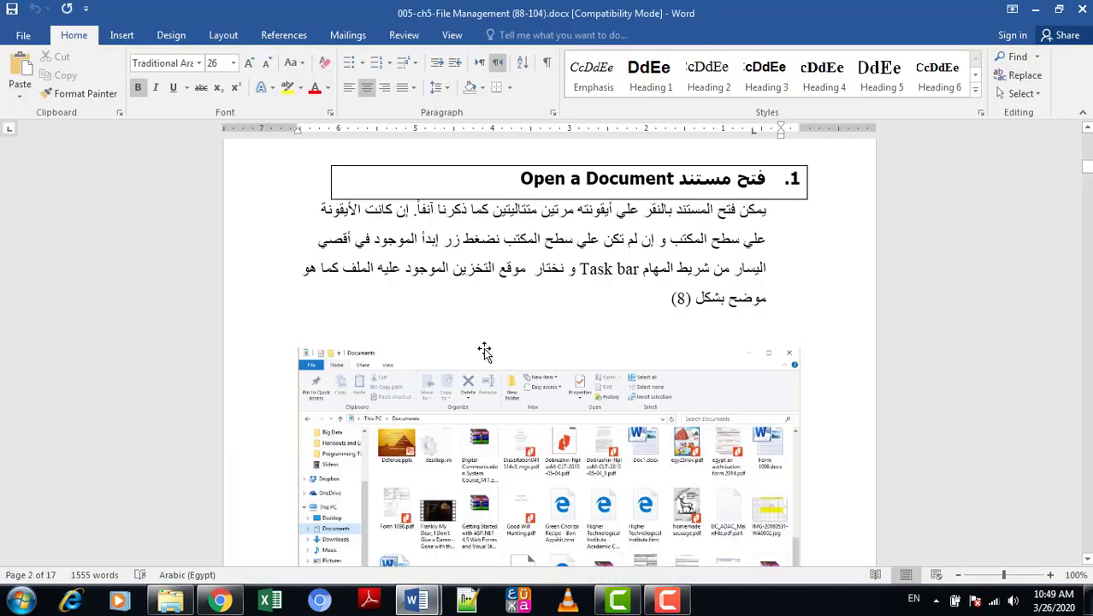
pyautogui.click(646, 240)
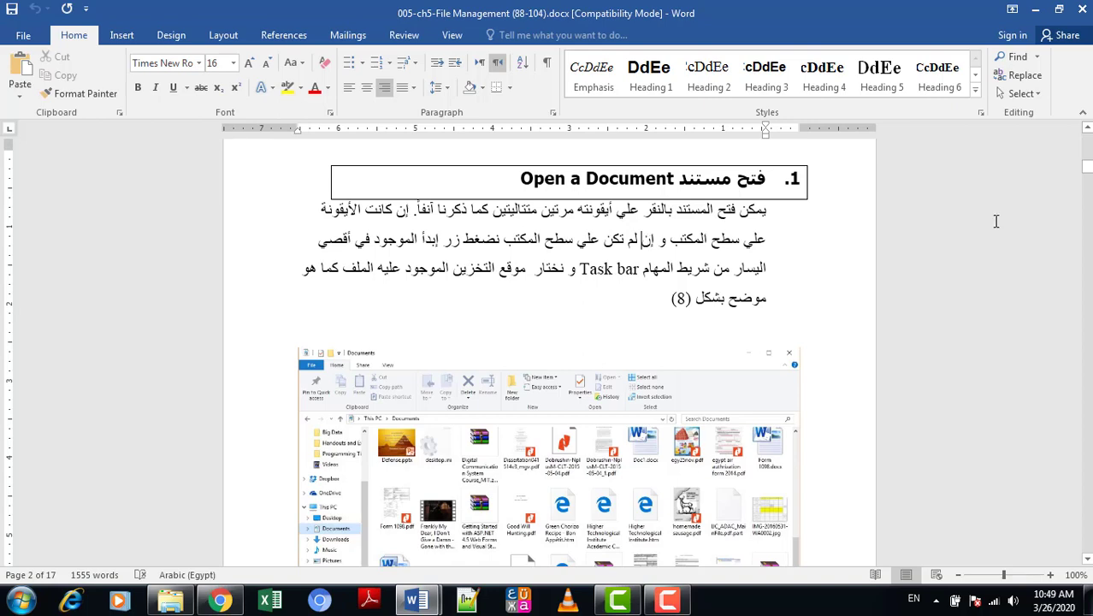
pyautogui.moveTo(1089, 168); pyautogui.dragTo(1087, 171)
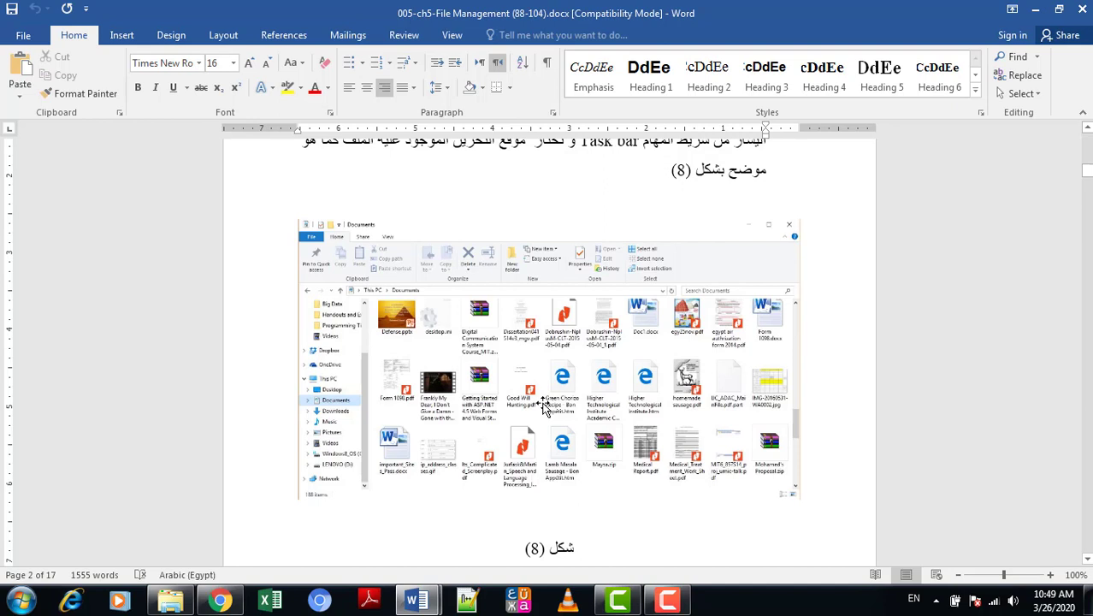
# - Copy the name of س3 وثائق.docx without its extension from the Drassaat 3olia folder, leaving the file name unchanged
pyautogui.click(29, 594)
pyautogui.click(592, 423)
pyautogui.click(170, 601)
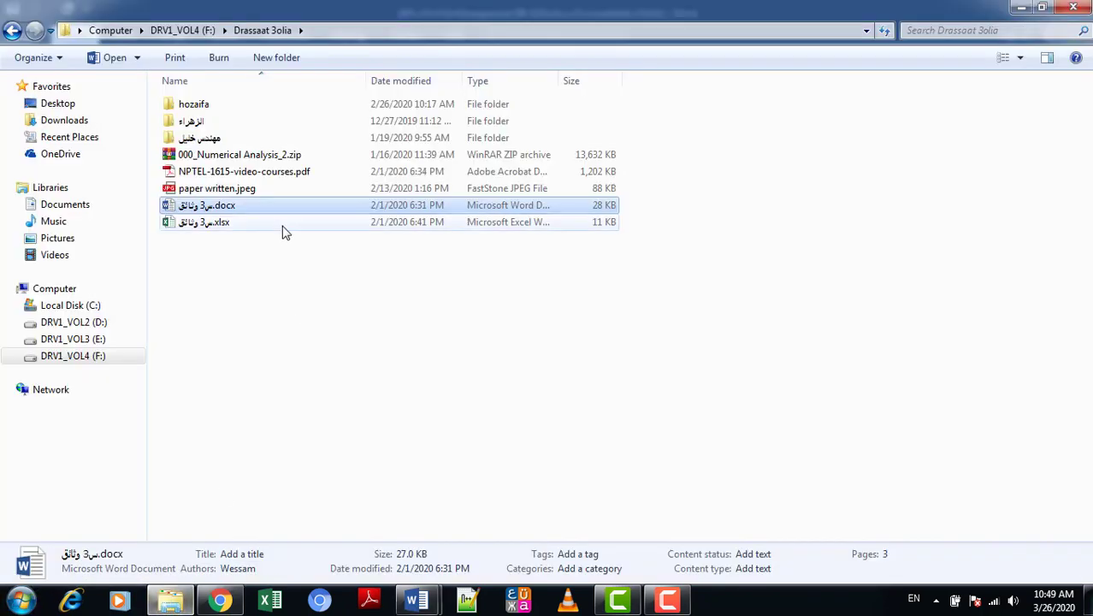
pyautogui.click(209, 213)
pyautogui.hotkey('ctrl', 'c')
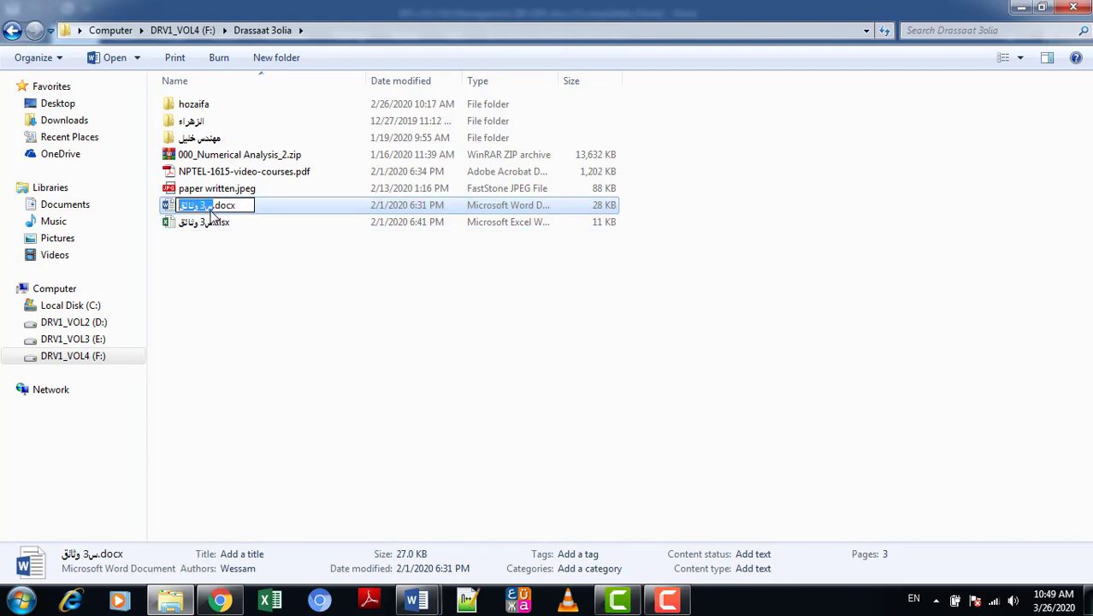
pyautogui.click(255, 312)
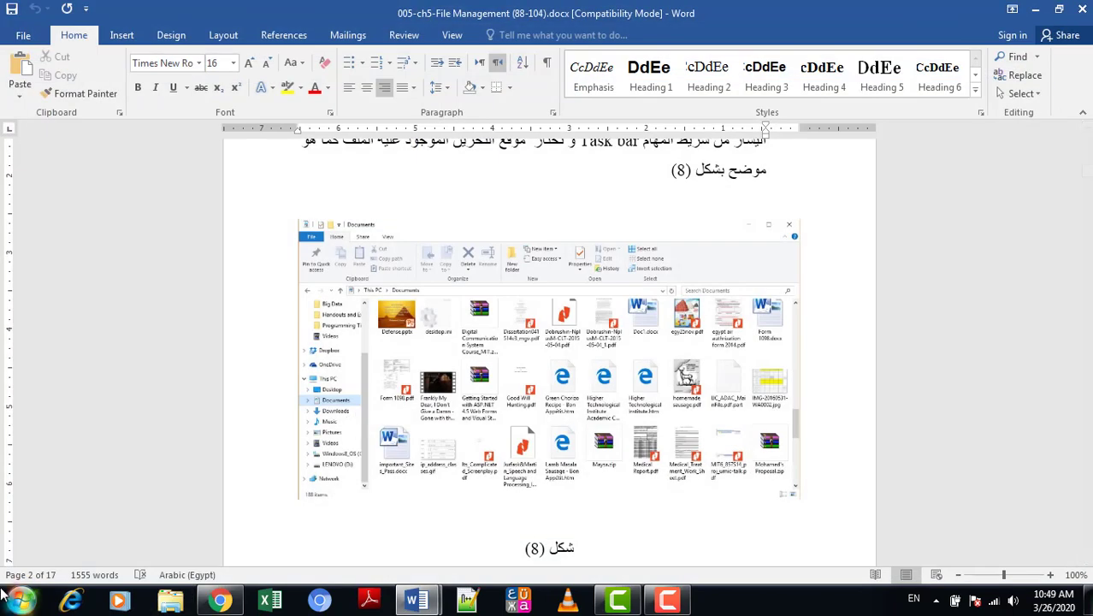
# - Search from the Start menu for the copied name س3 وثائق and show the full search results
pyautogui.click(19, 602)
pyautogui.hotkey('ctrl', 'v')
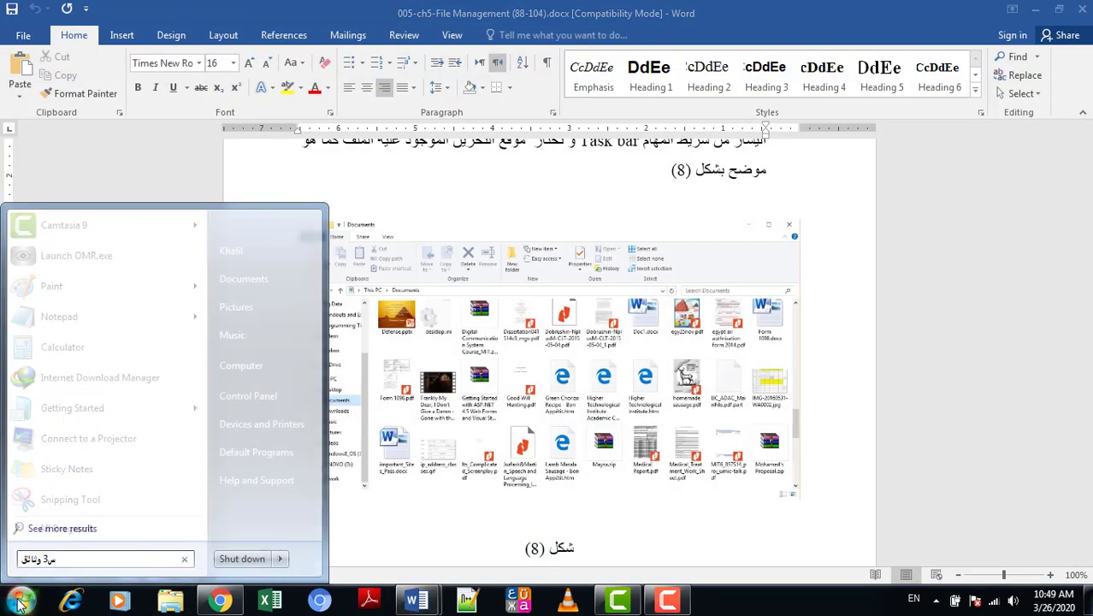
pyautogui.click(62, 528)
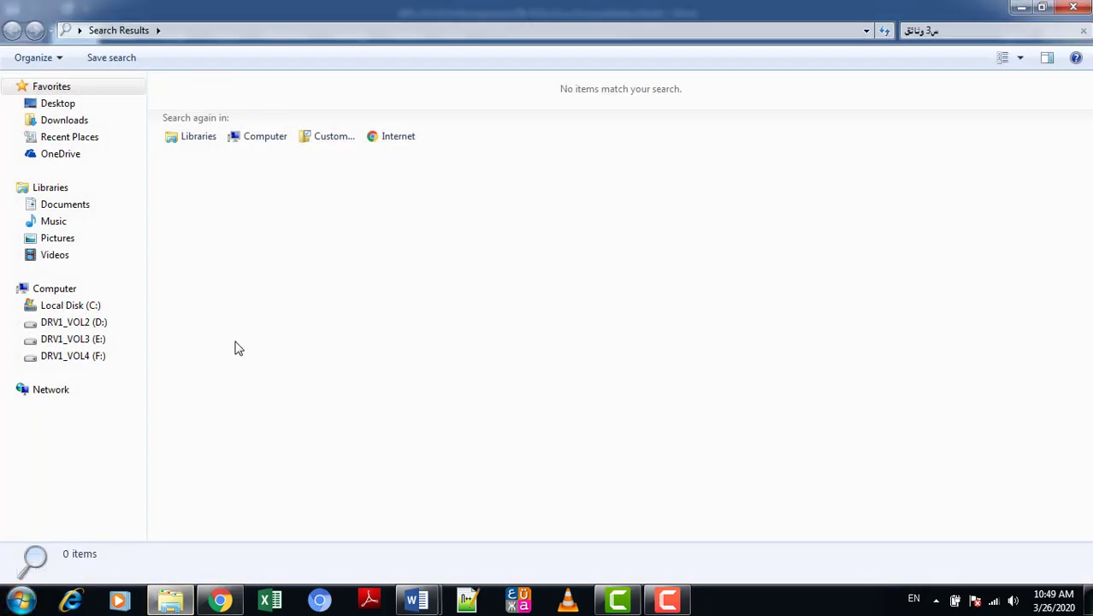
# - Search from the Start menu for س3 وثائق, open the matching Word document, and close it
pyautogui.click(22, 601)
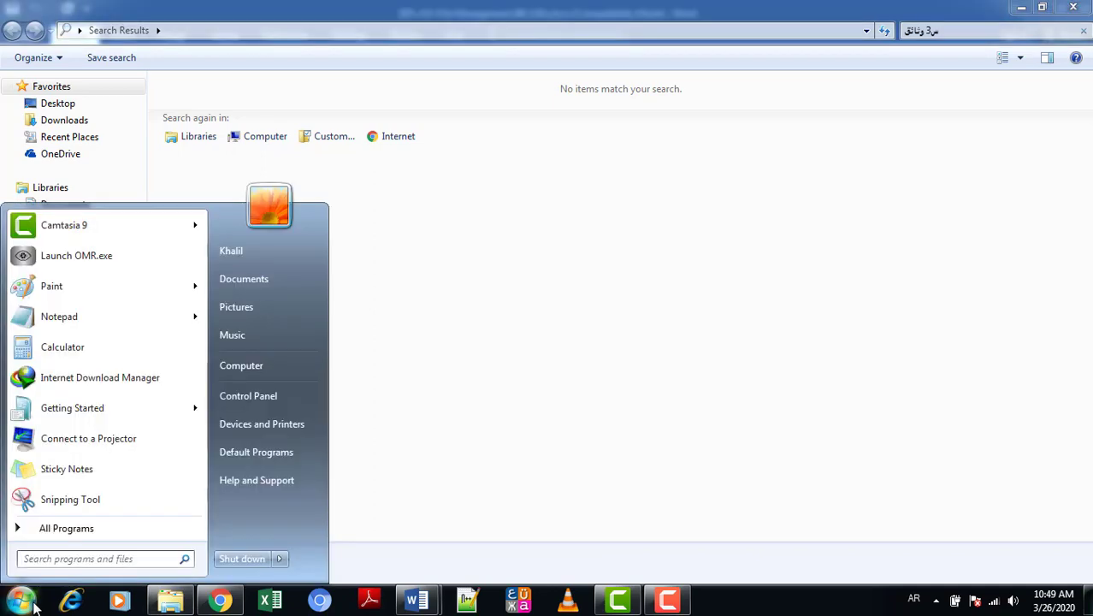
pyautogui.write('س3 وثائق')
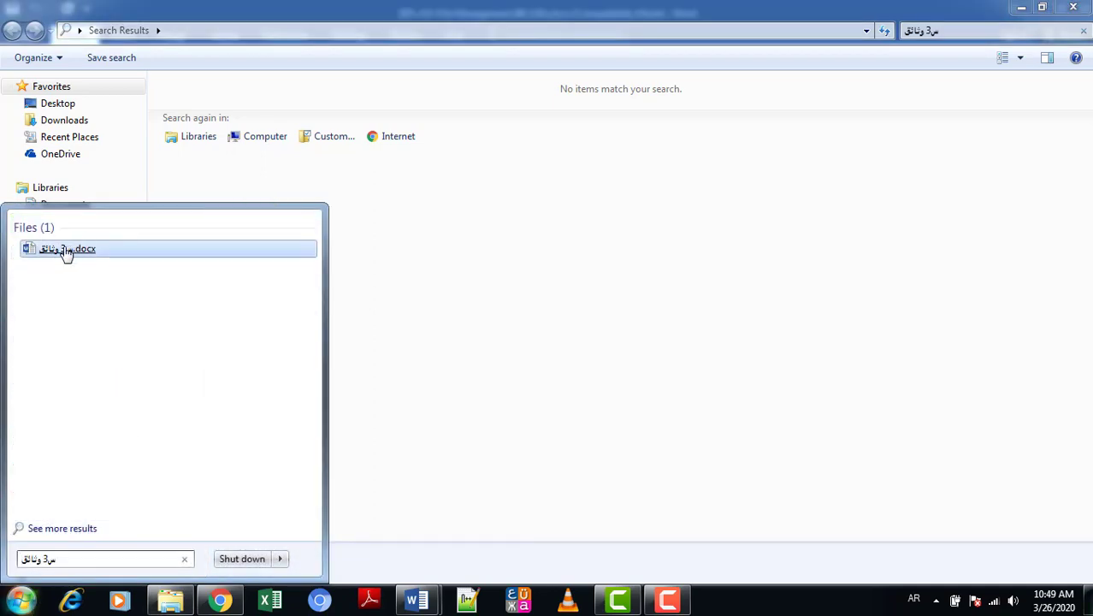
pyautogui.click(67, 249)
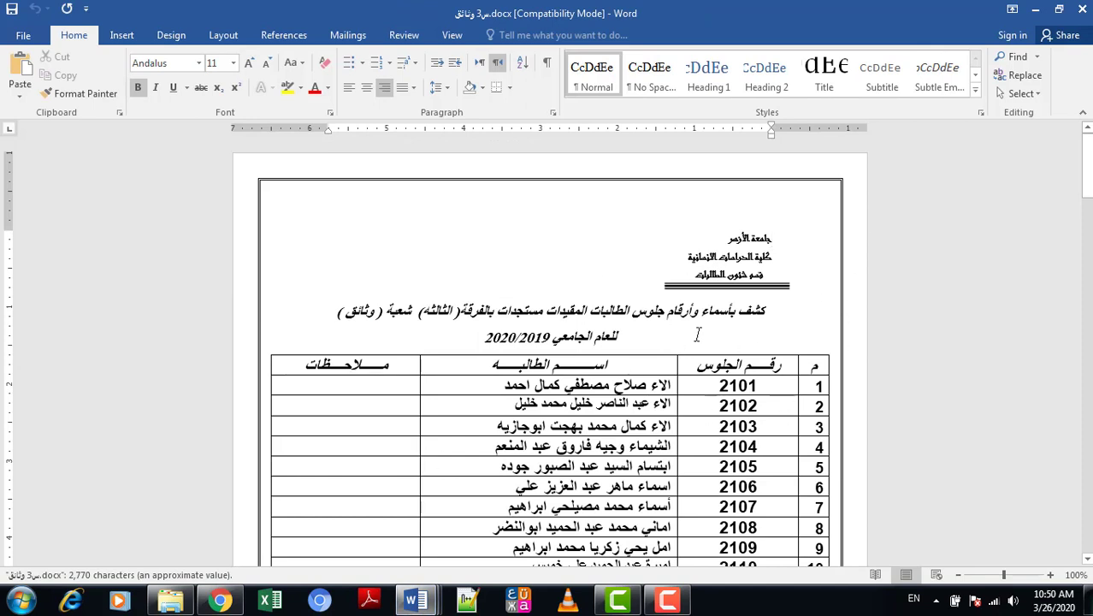
pyautogui.click(1084, 9)
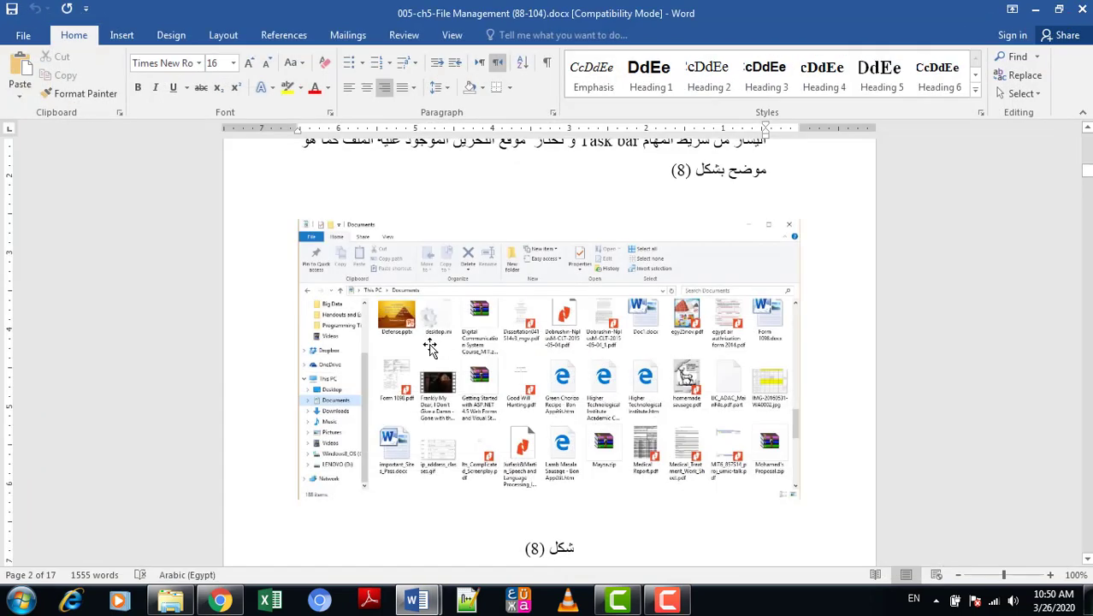
# - Repeat the Start menu search for س3 وثائق, reopen the Word document from the results, and close it
pyautogui.click(23, 602)
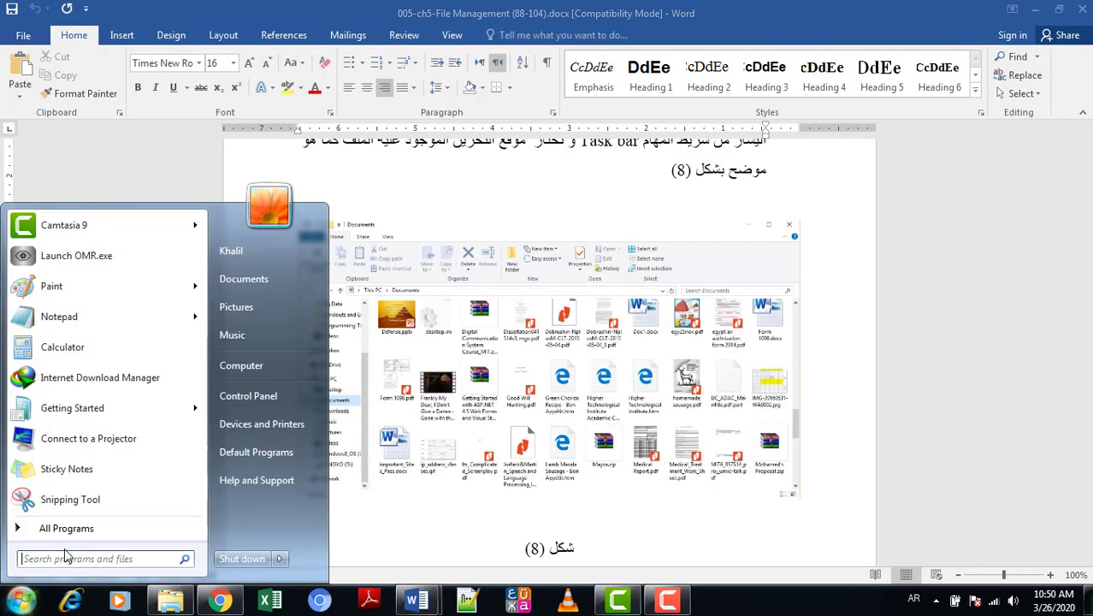
pyautogui.write('وثائق3س')
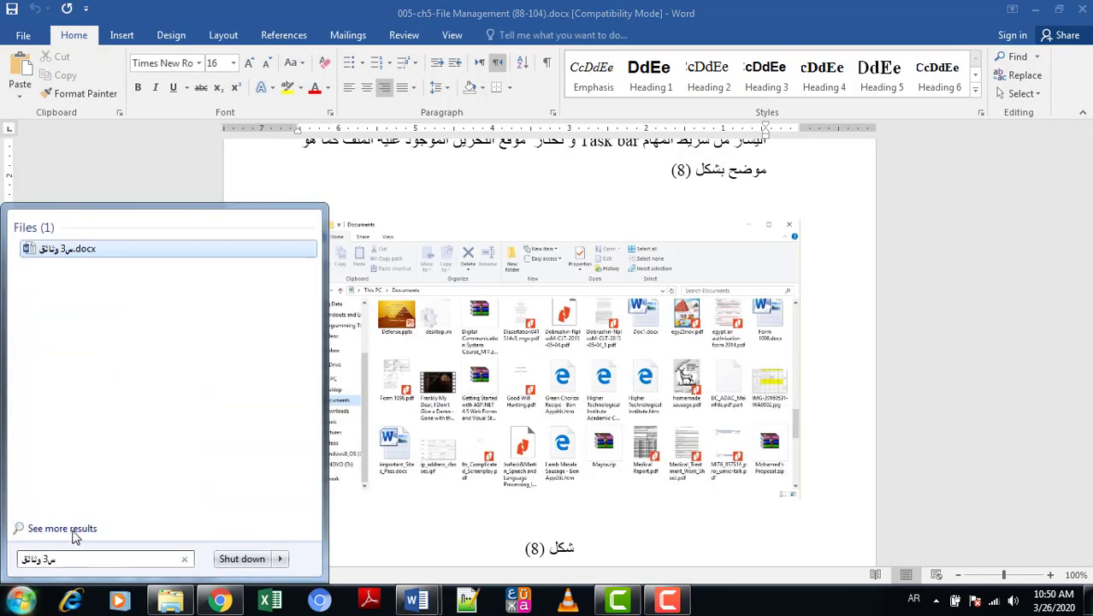
pyautogui.click(67, 249)
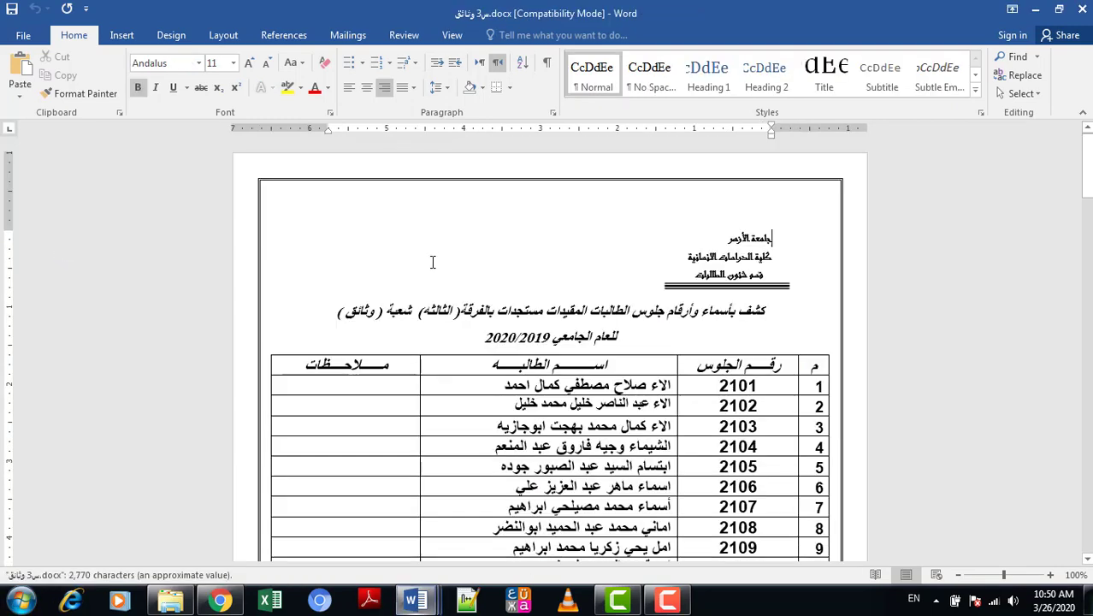
pyautogui.click(1082, 12)
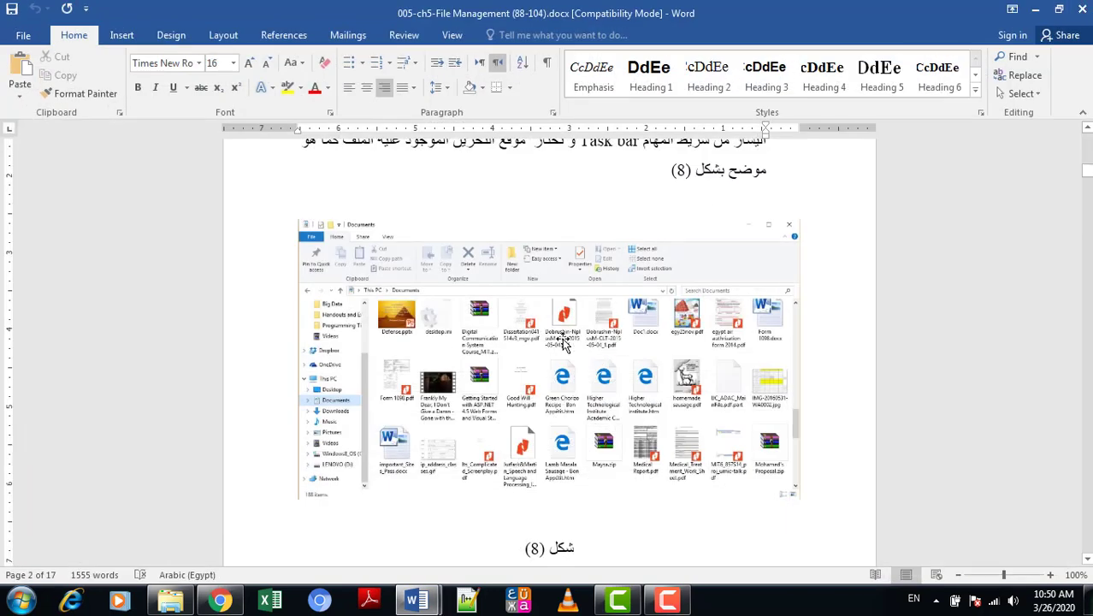
# - Open س3 وثائق.docx by browsing to the Drassaat 3olia folder on drive F:, and close the document
pyautogui.click(170, 601)
pyautogui.click(107, 357)
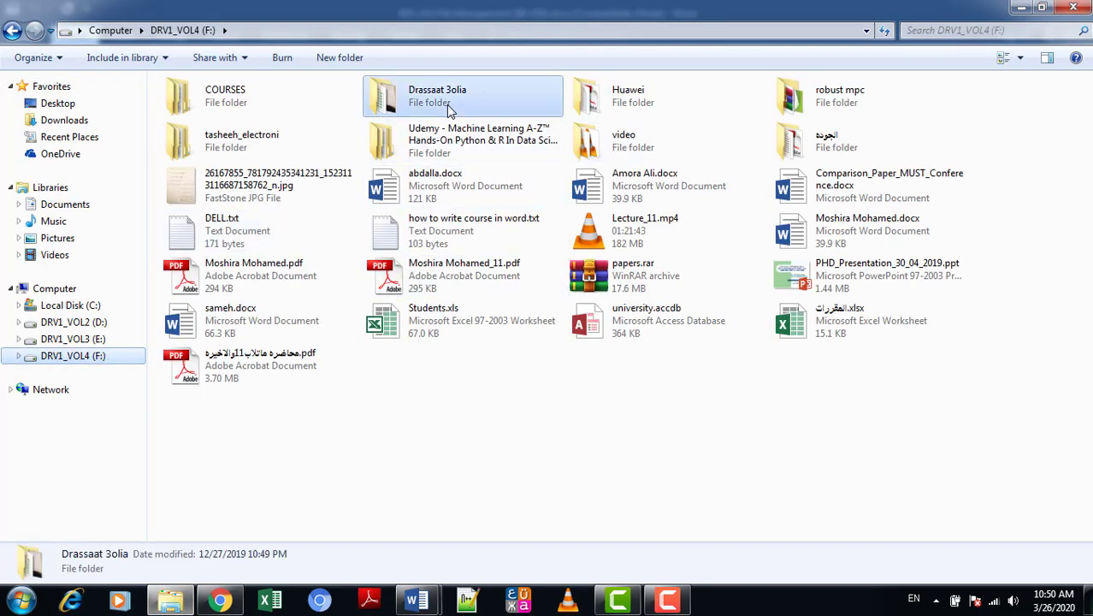
pyautogui.doubleClick(394, 96)
pyautogui.doubleClick(219, 206)
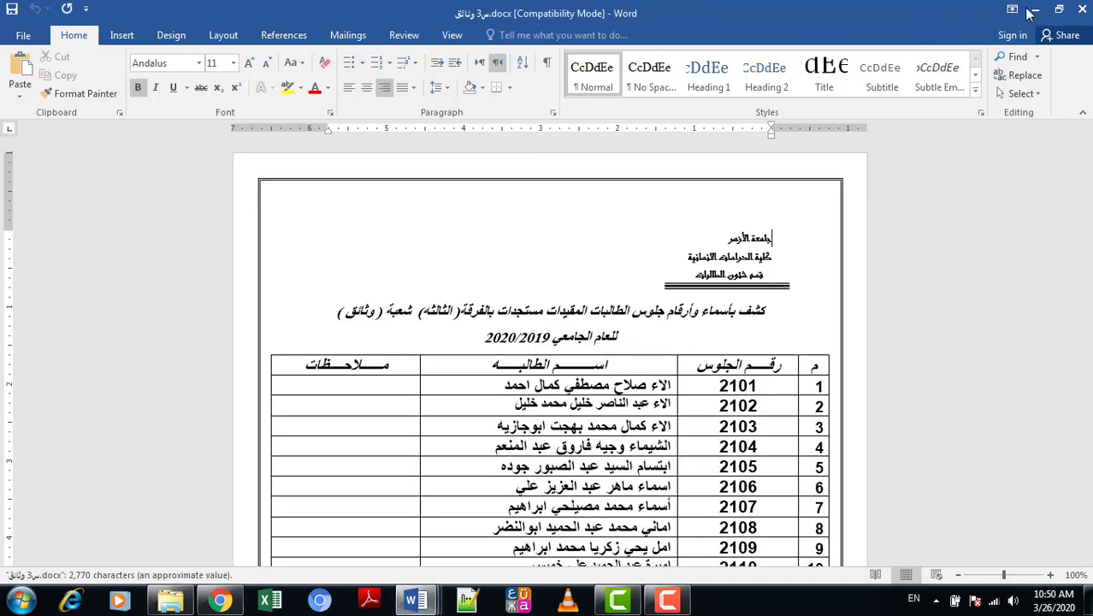
pyautogui.click(1082, 15)
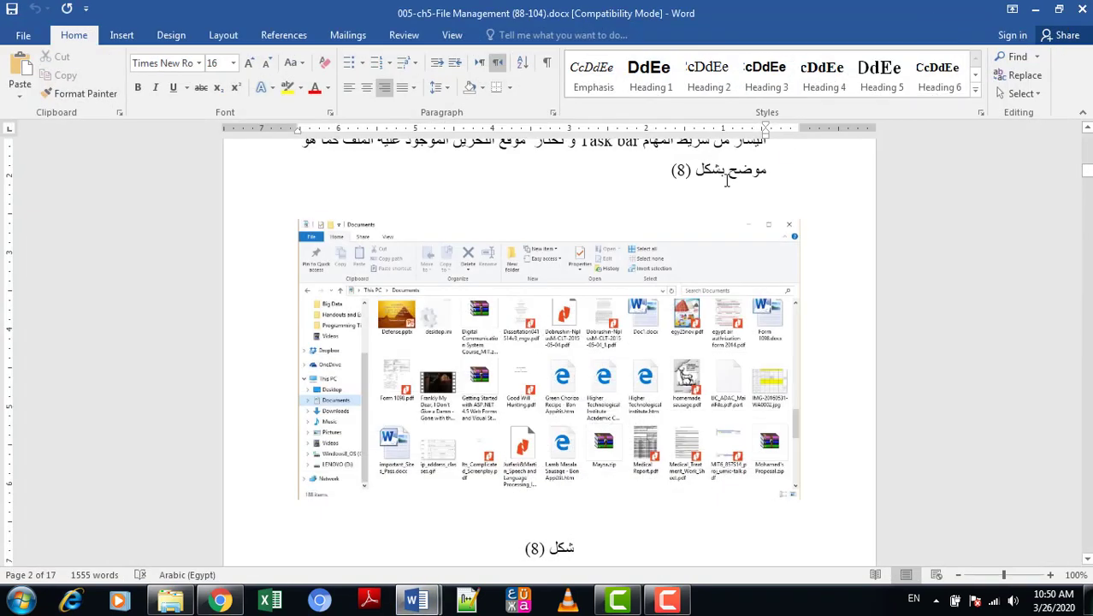
# - Find س3 وثائق.docx with the Start menu search once more, open it, and close it
pyautogui.click(20, 600)
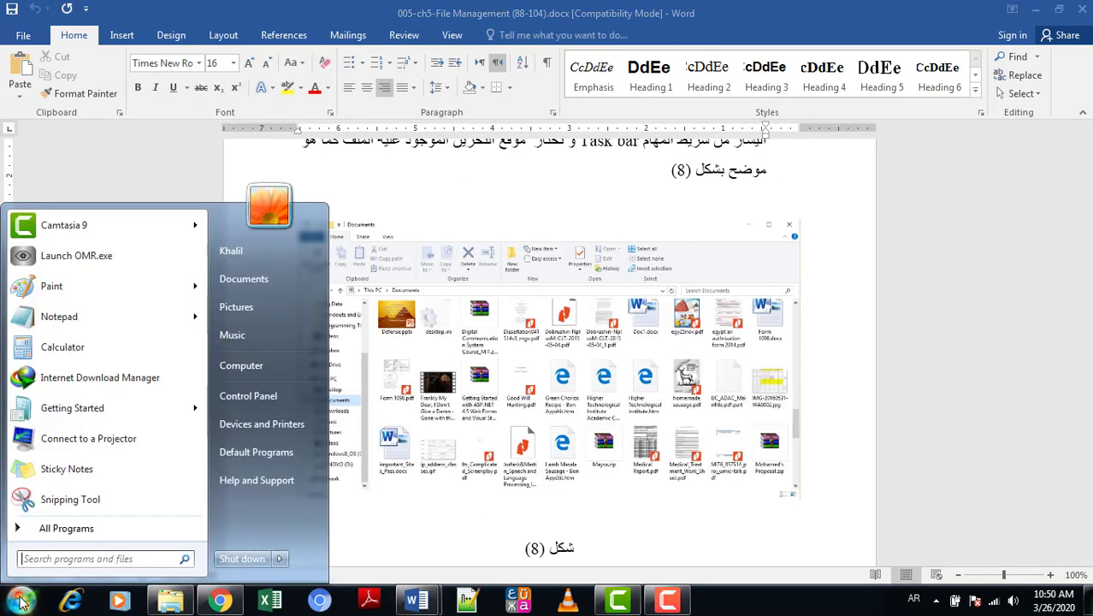
pyautogui.click(55, 561)
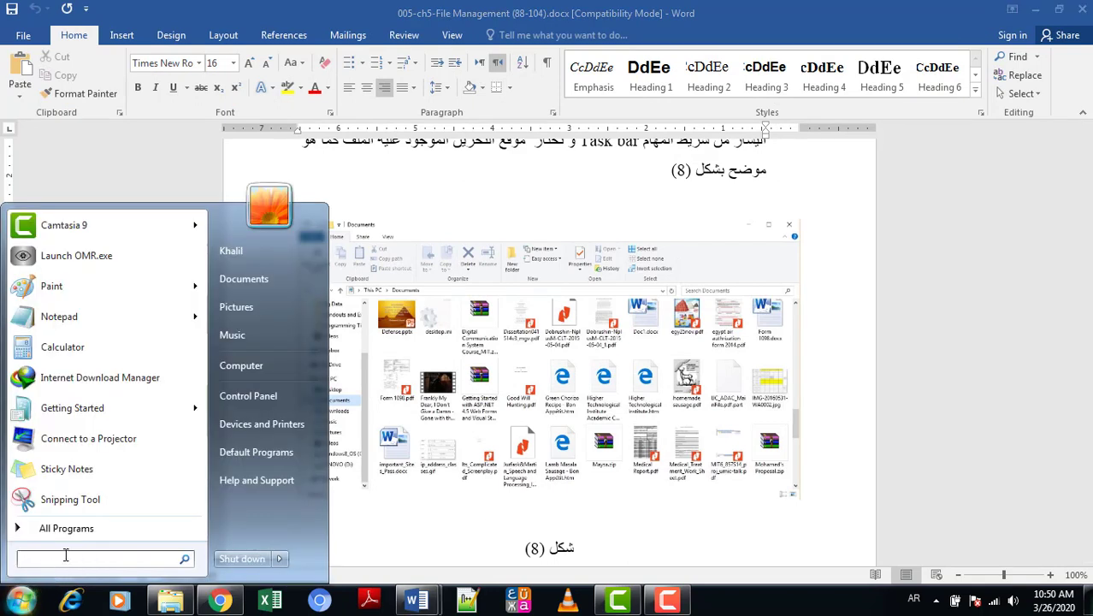
pyautogui.write('س3 وثائق')
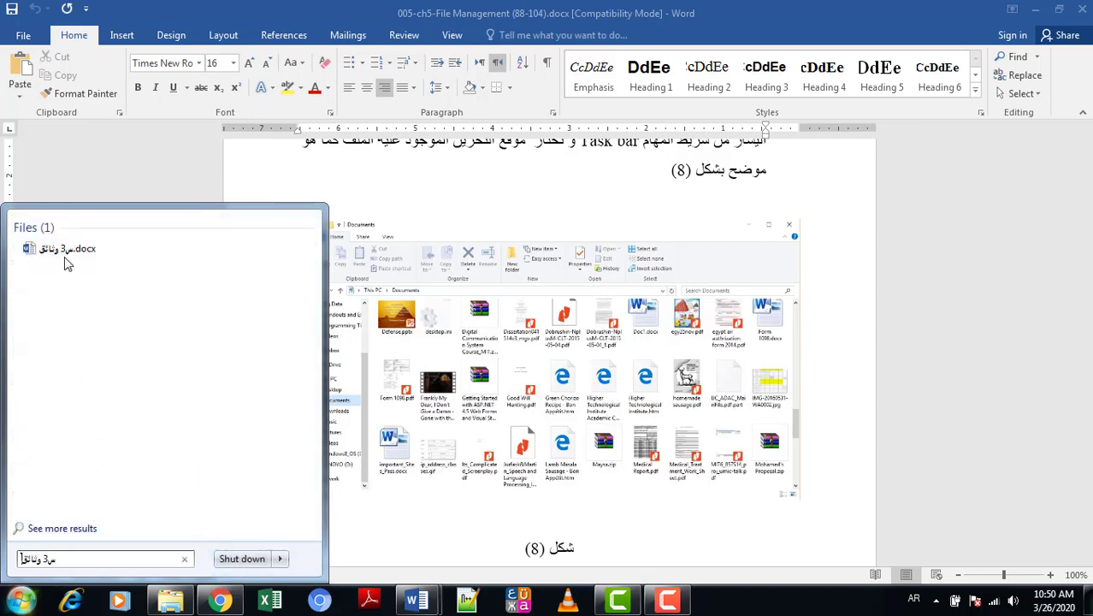
pyautogui.click(60, 249)
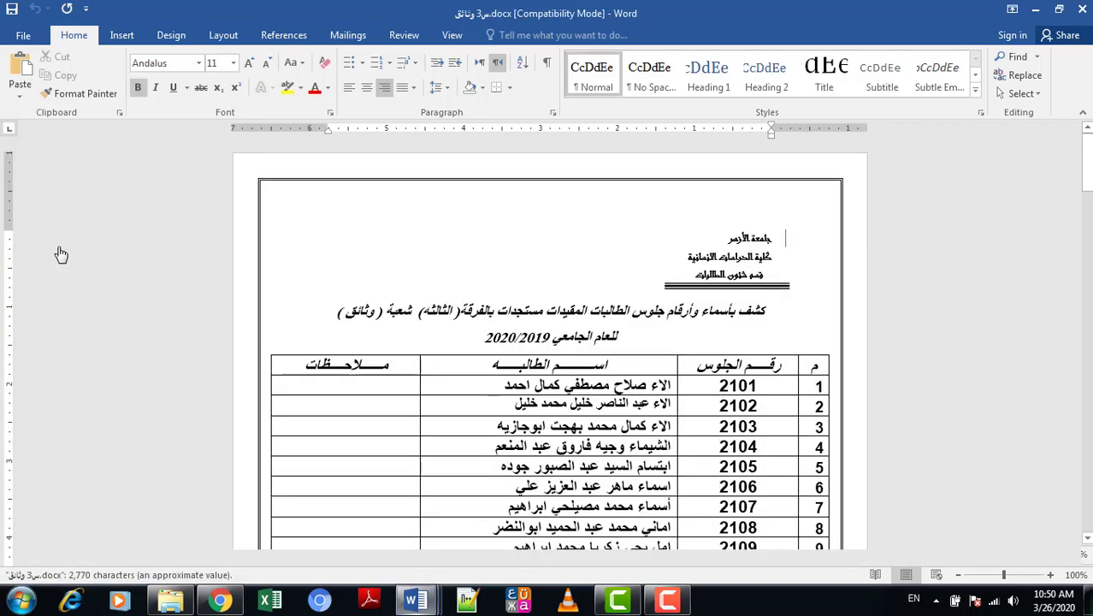
pyautogui.click(1080, 10)
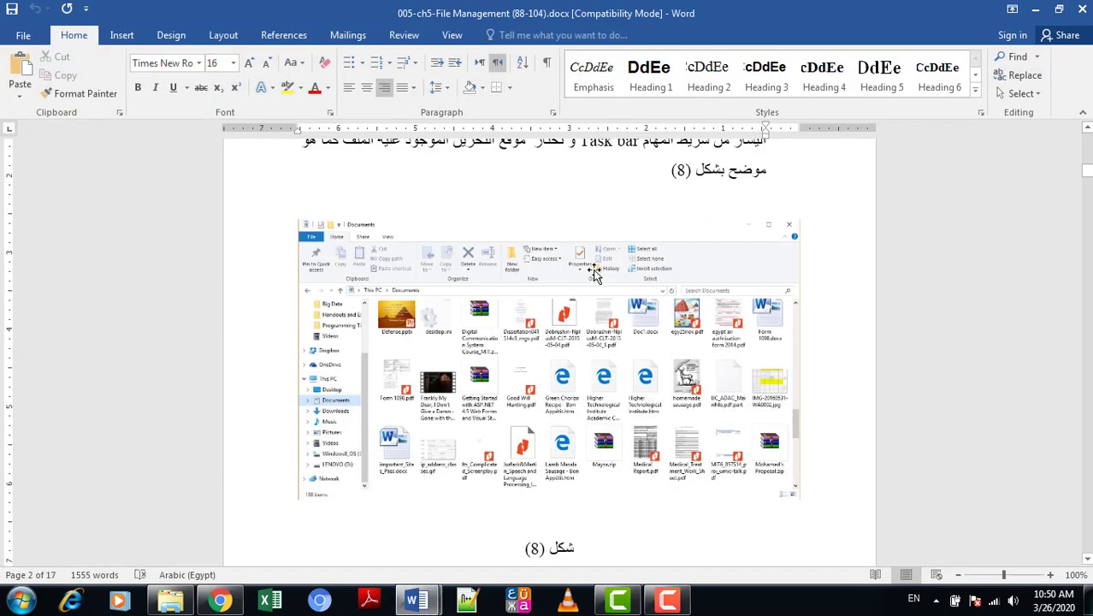
# - Go through the Open a Document section to the text below Figure 9 about the window's three buttons
pyautogui.moveTo(1089, 182); pyautogui.dragTo(1086, 171)
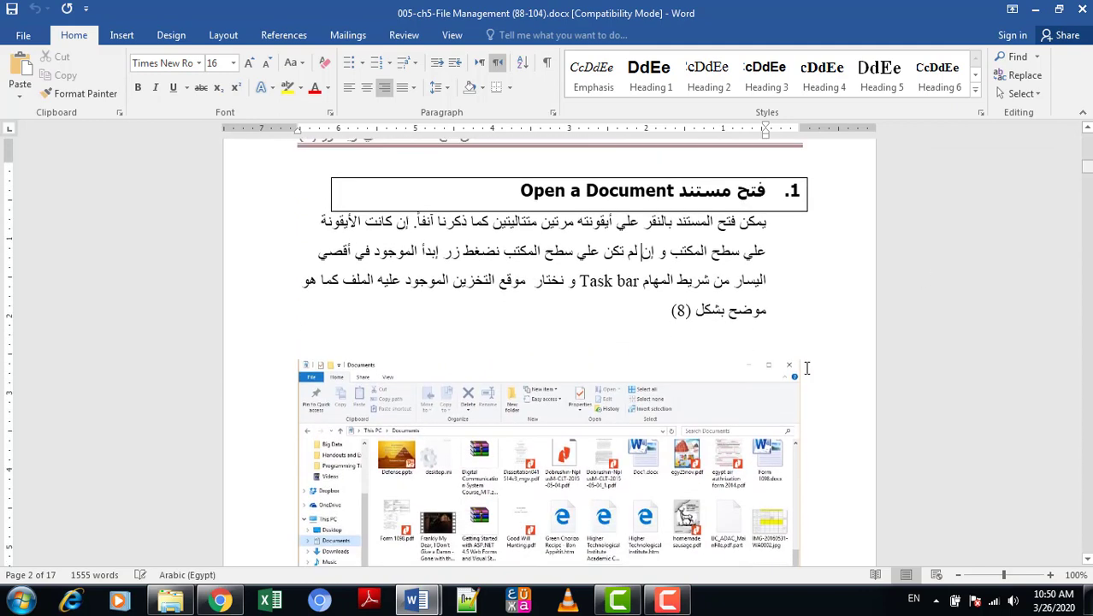
pyautogui.click(668, 606)
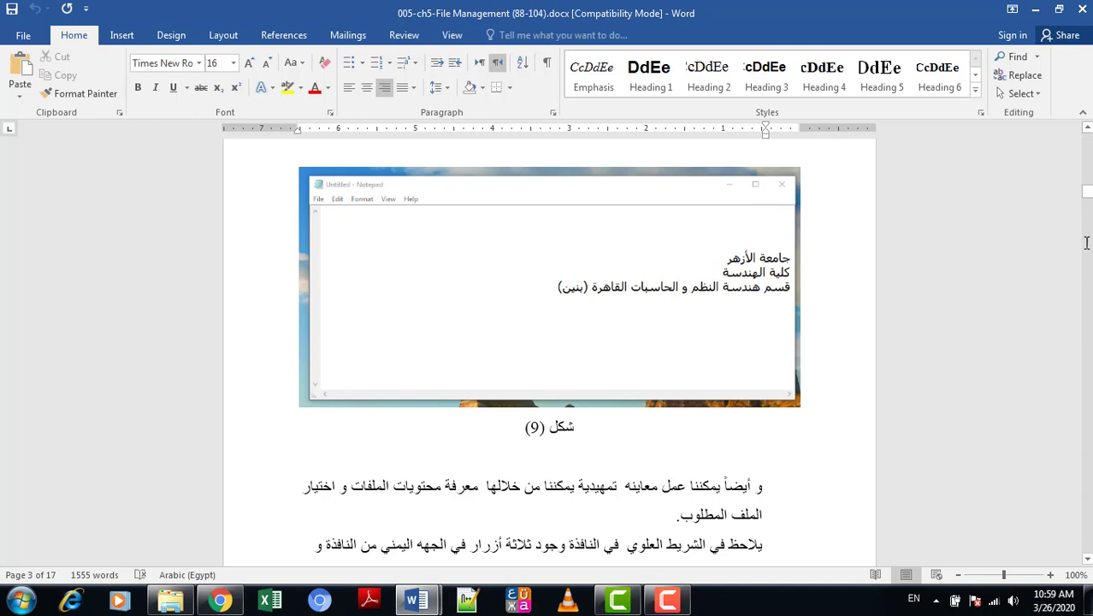
pyautogui.moveTo(1087, 197); pyautogui.dragTo(1086, 202)
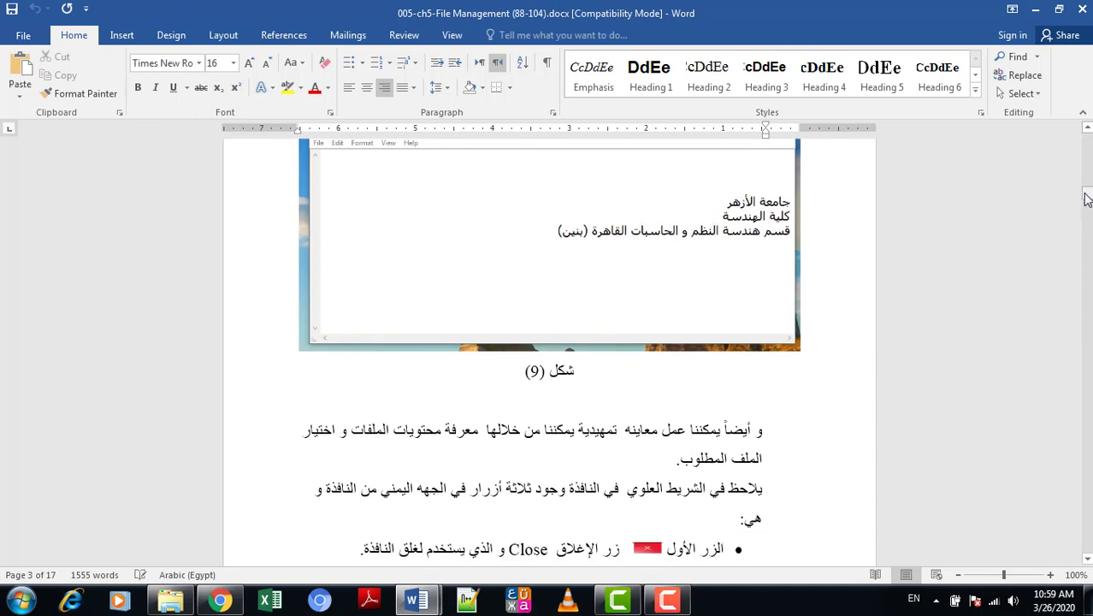
# - Minimize the Word and Explorer windows to show the desktop
pyautogui.click(1037, 11)
pyautogui.click(1027, 7)
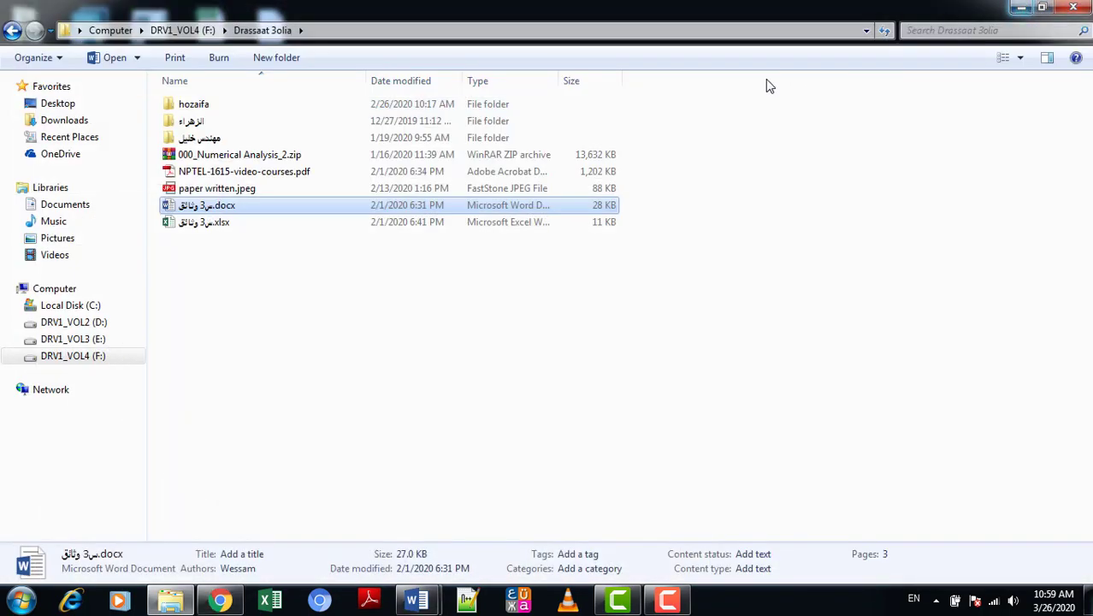
pyautogui.click(1016, 10)
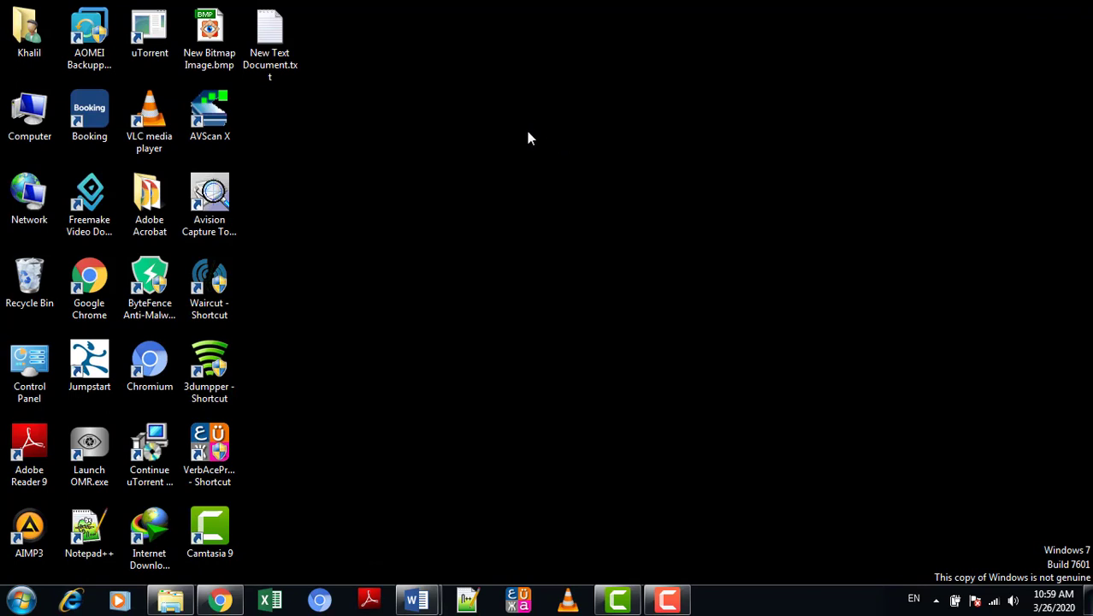
# - Create a new Microsoft Word document on the desktop, name it kh, and open it
pyautogui.rightClick(528, 131)
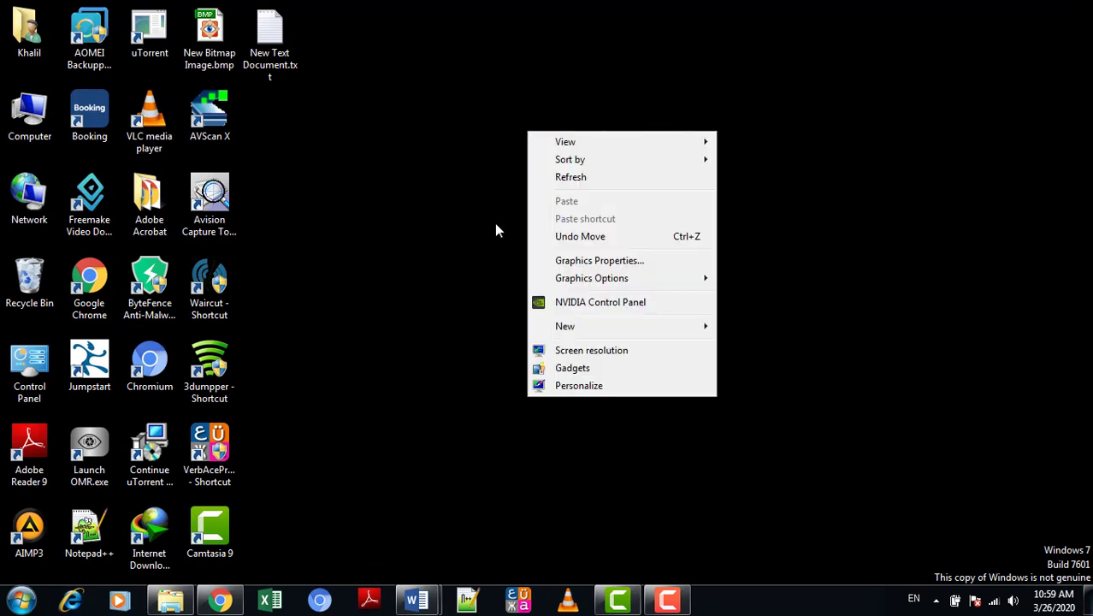
pyautogui.moveTo(693, 328)
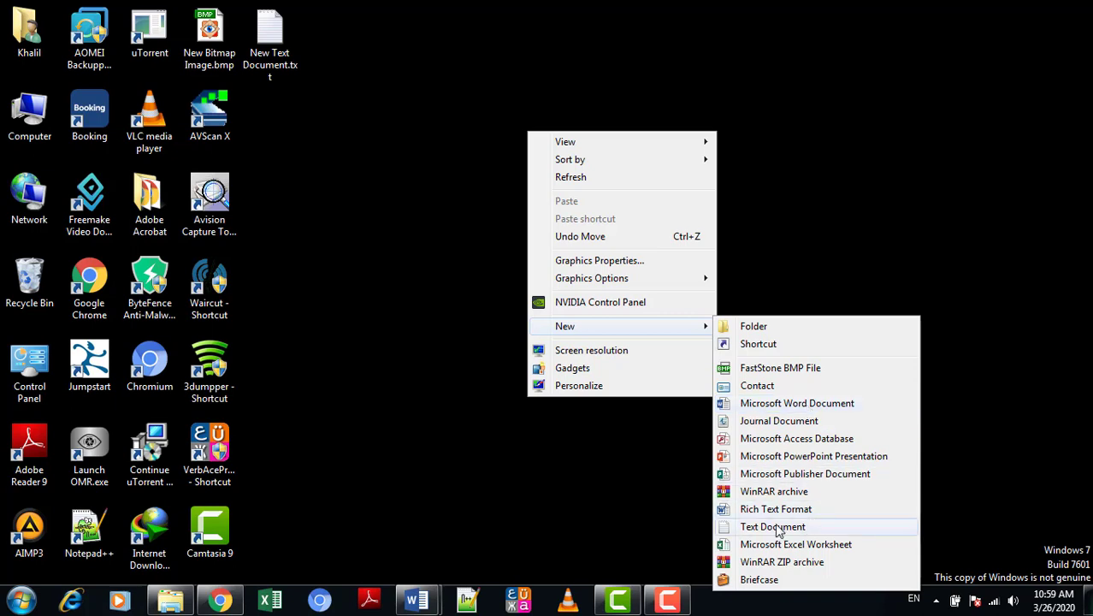
pyautogui.click(788, 404)
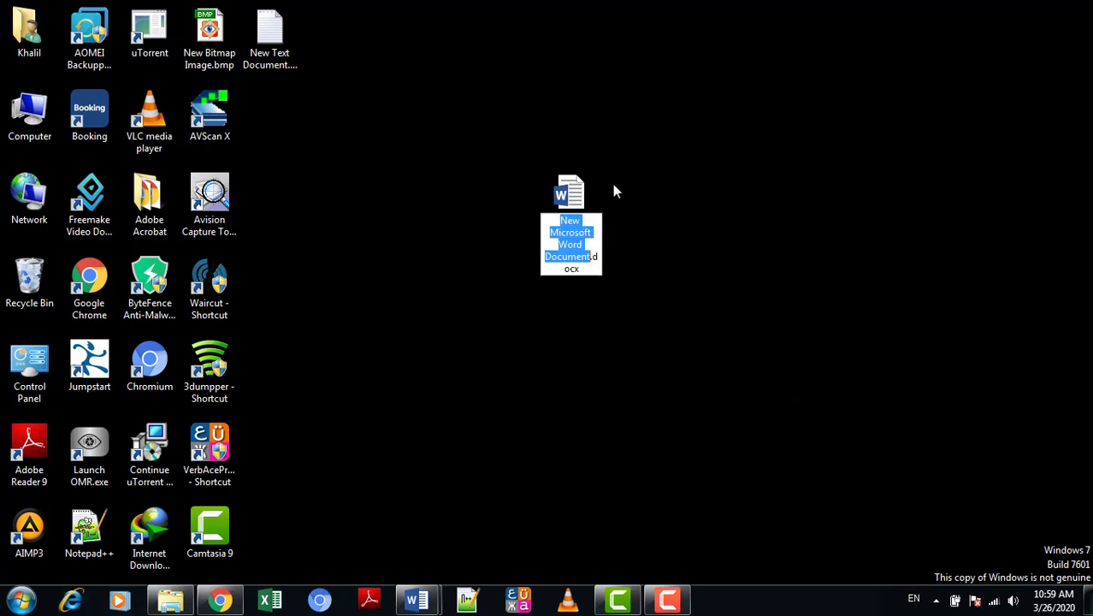
pyautogui.write('kh')
pyautogui.press('Return')
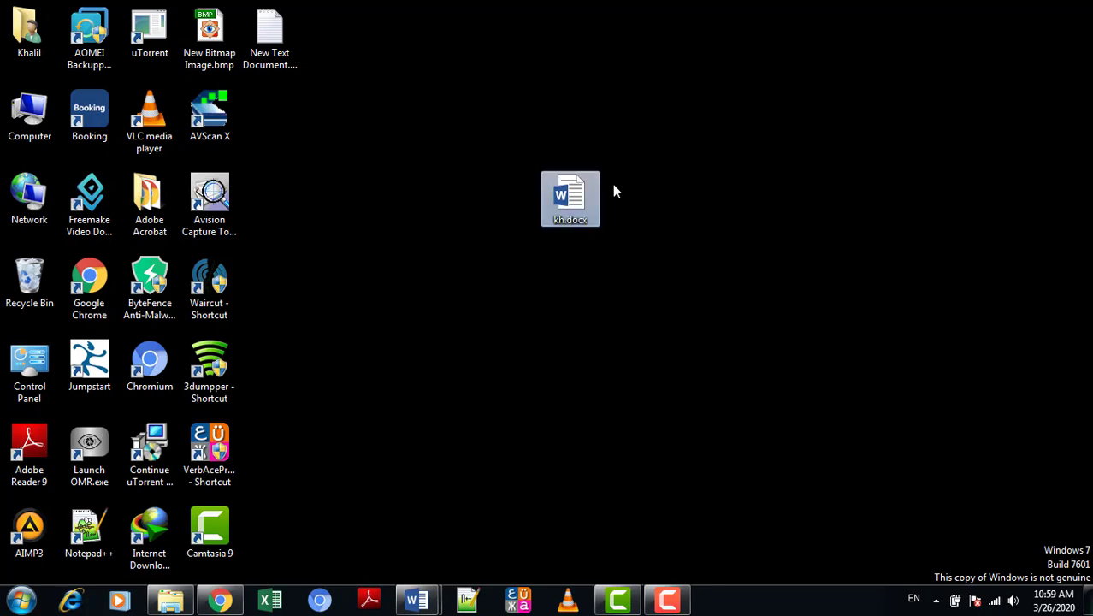
pyautogui.press('Return')
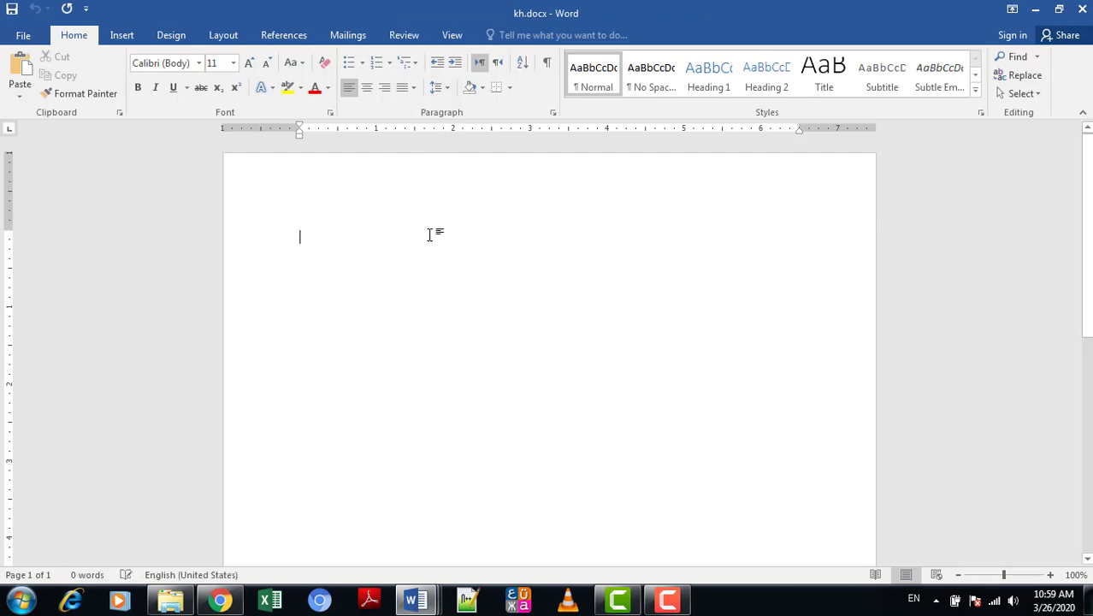
# - Write the greeting "Hello am" followed by the presenter's first name in kh.docx, correcting typing errors
pyautogui.write('Heloo')
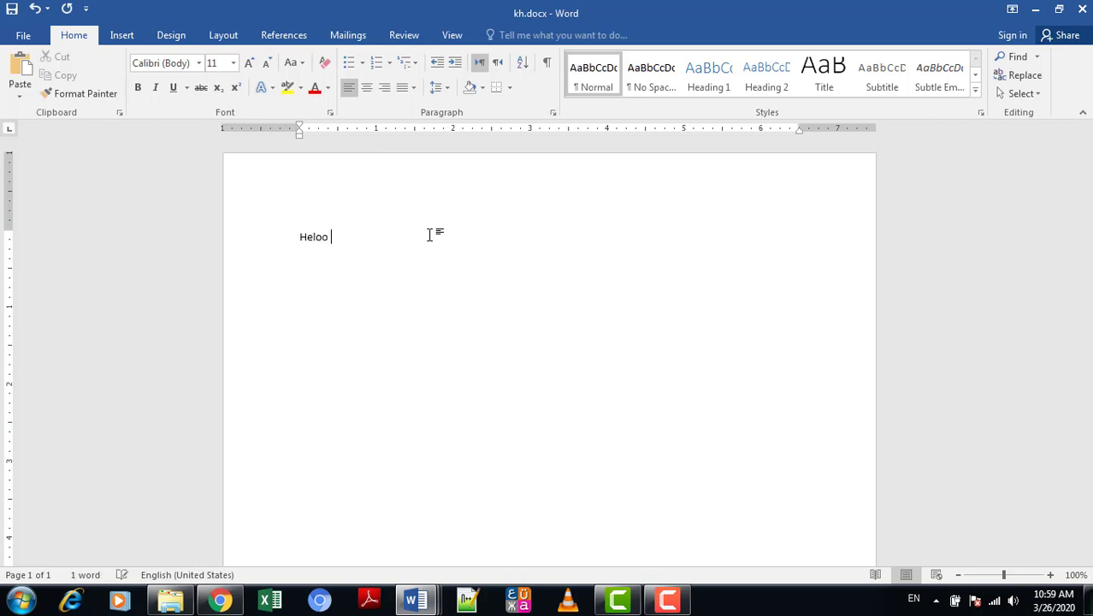
pyautogui.press('BackSpace')
pyautogui.press('BackSpace')
pyautogui.press('BackSpace')
pyautogui.write('loo')
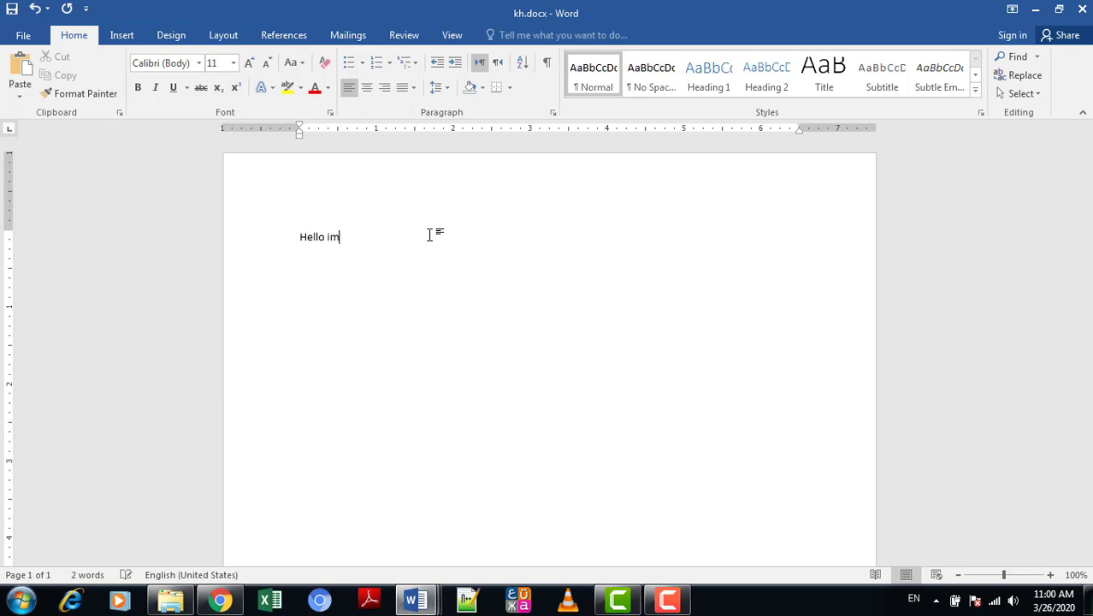
pyautogui.press('BackSpace')
pyautogui.press('BackSpace')
pyautogui.write('a')
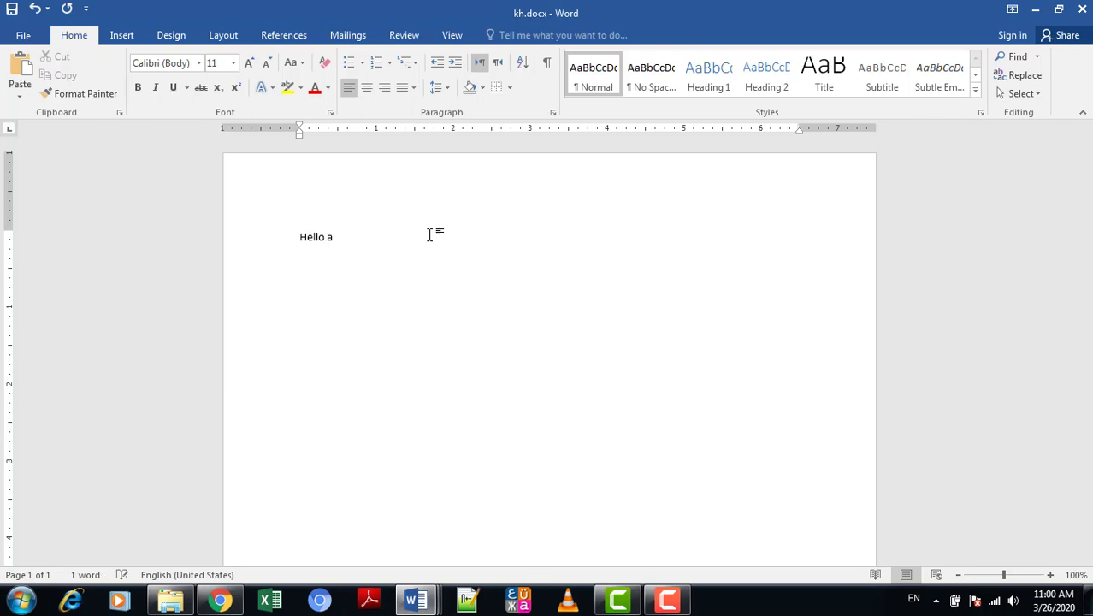
pyautogui.write('m khalil')
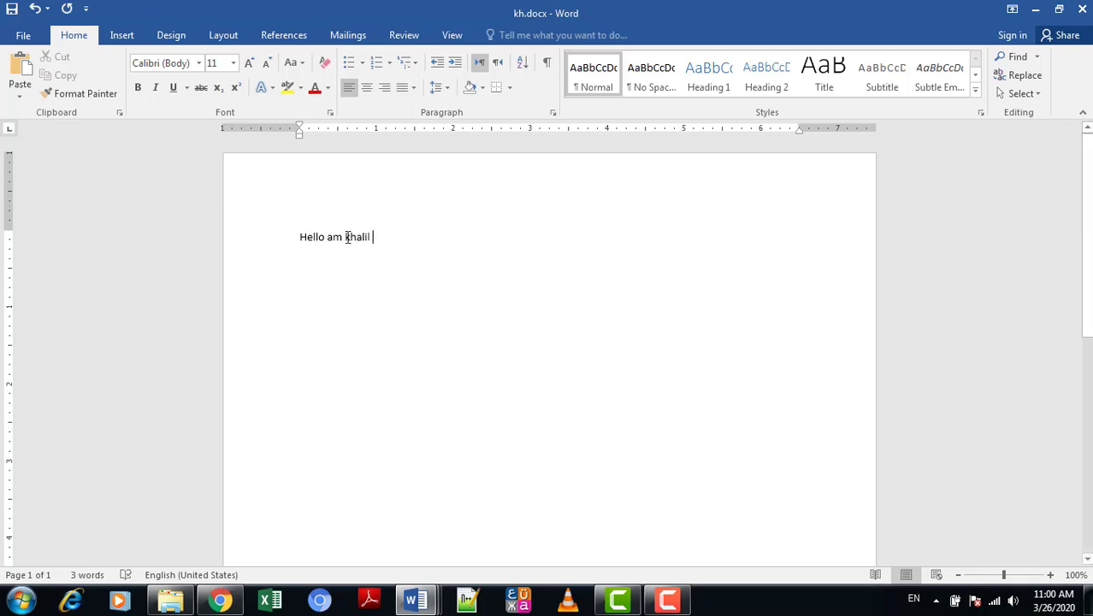
# - Center the greeting line and format it in bold Times New Roman
pyautogui.moveTo(301, 234); pyautogui.dragTo(370, 242)
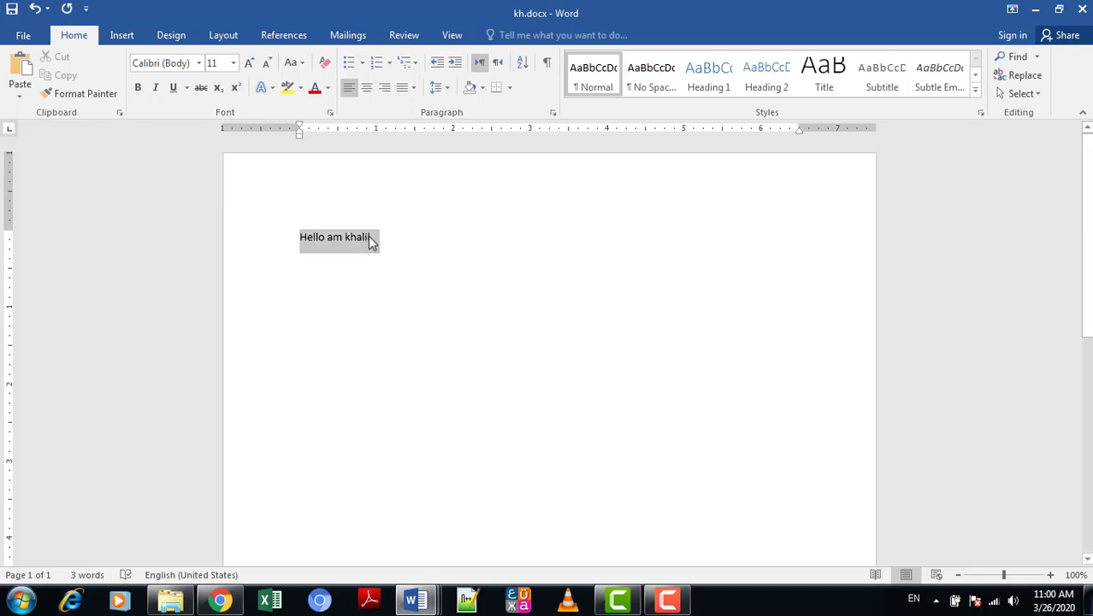
pyautogui.click(366, 87)
pyautogui.click(138, 88)
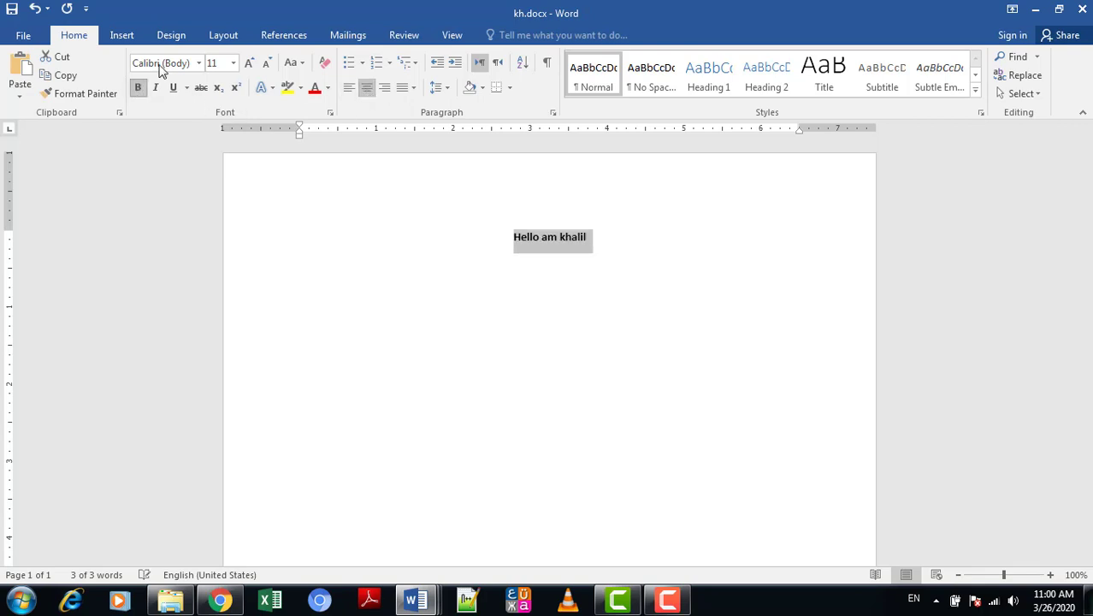
pyautogui.click(199, 63)
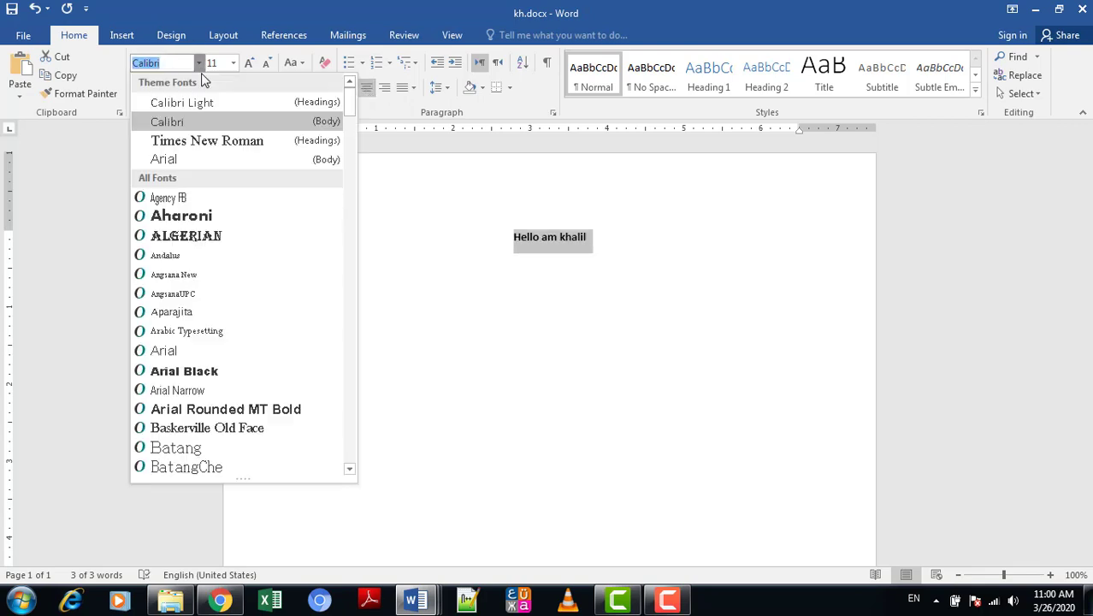
pyautogui.click(201, 141)
# - Enlarge the greeting text to font size 36
pyautogui.click(253, 67)
pyautogui.click(253, 66)
pyautogui.doubleClick(253, 66)
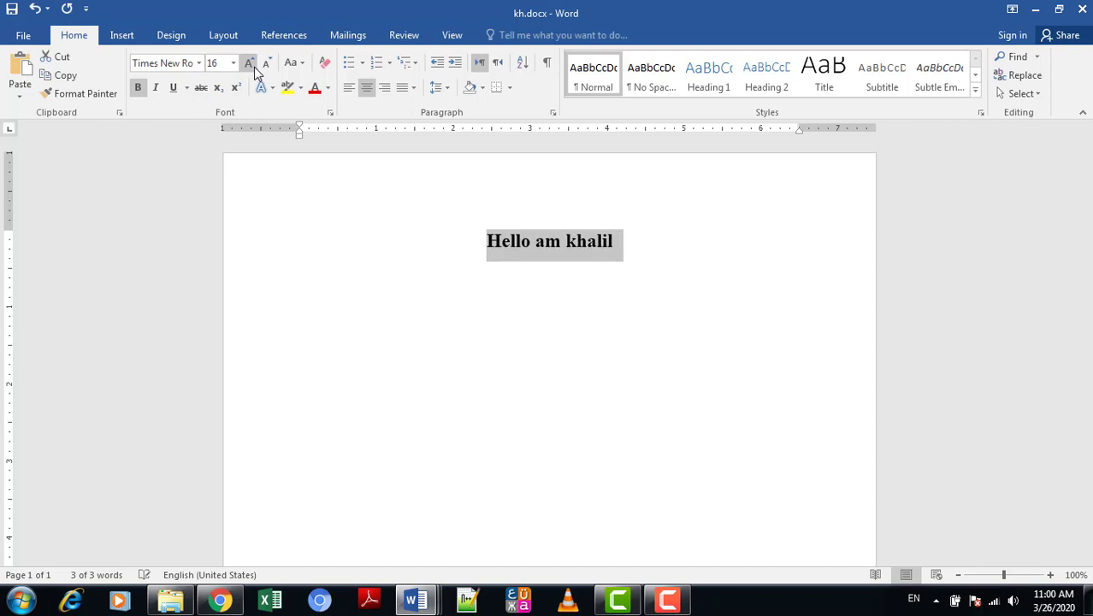
pyautogui.doubleClick(253, 67)
pyautogui.click(253, 67)
pyautogui.doubleClick(253, 66)
pyautogui.click(254, 67)
pyautogui.click(592, 354)
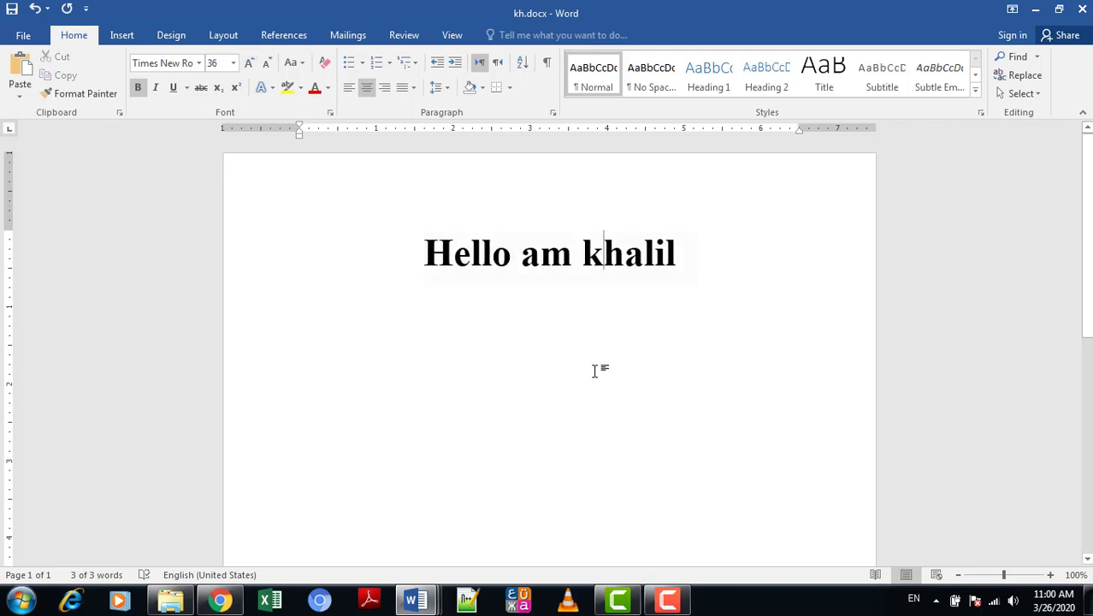
# - Insert an apostrophe in the greeting so "am" reads "a'm", and save and close kh.docx
pyautogui.click(540, 254)
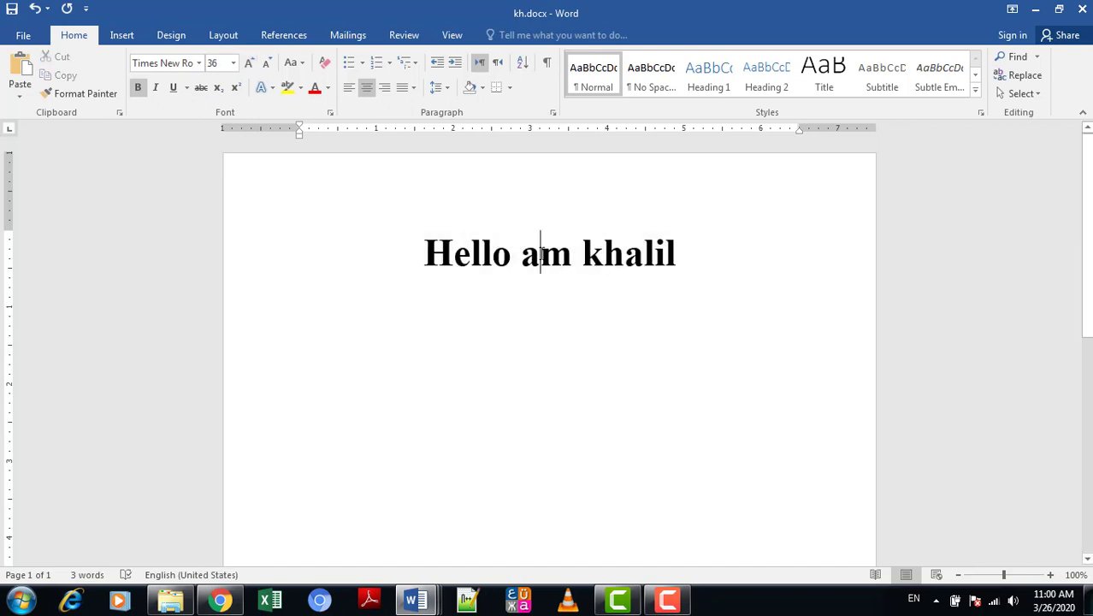
pyautogui.write("'")
pyautogui.click(629, 317)
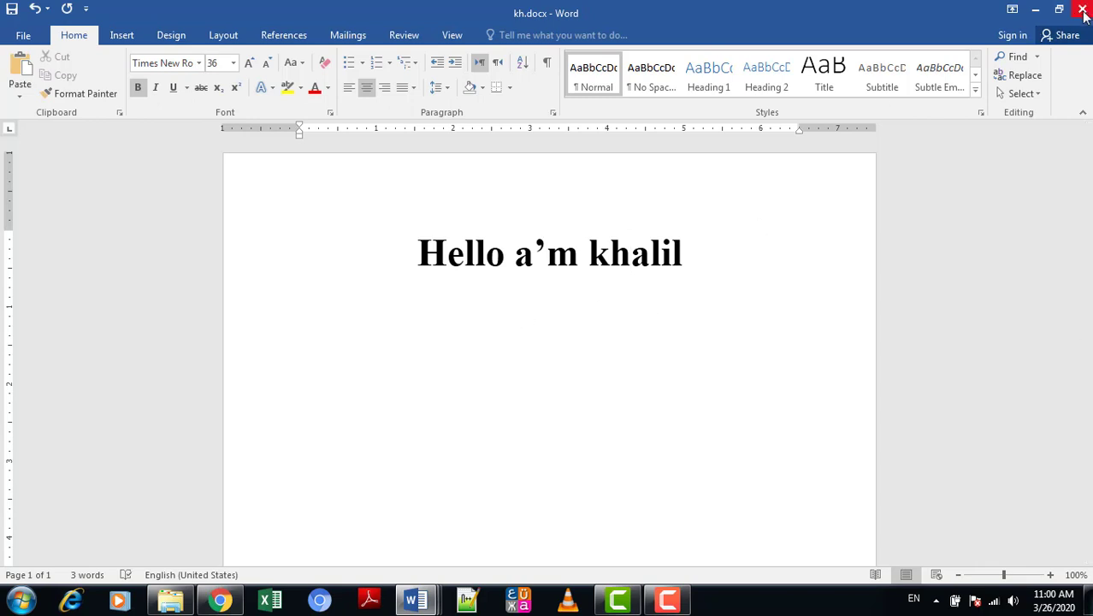
pyautogui.click(464, 342)
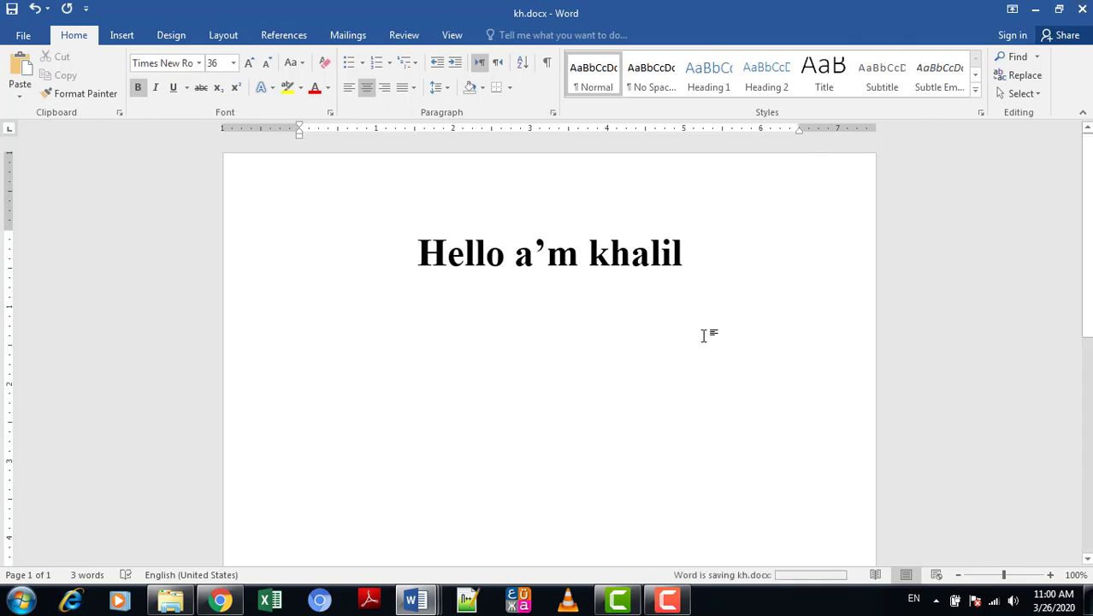
pyautogui.hotkey('alt', 'F4')
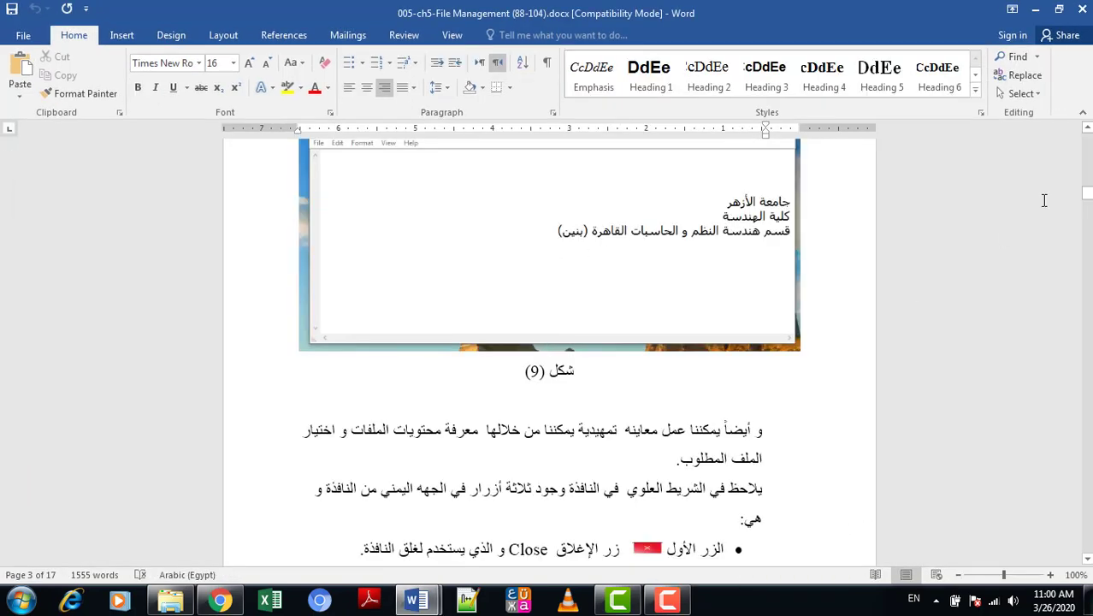
# - Read the chapter's descriptions of Close, Restore down and Minimize, and close the Drassaat 3olia folder window
pyautogui.moveTo(1086, 193); pyautogui.dragTo(1087, 202)
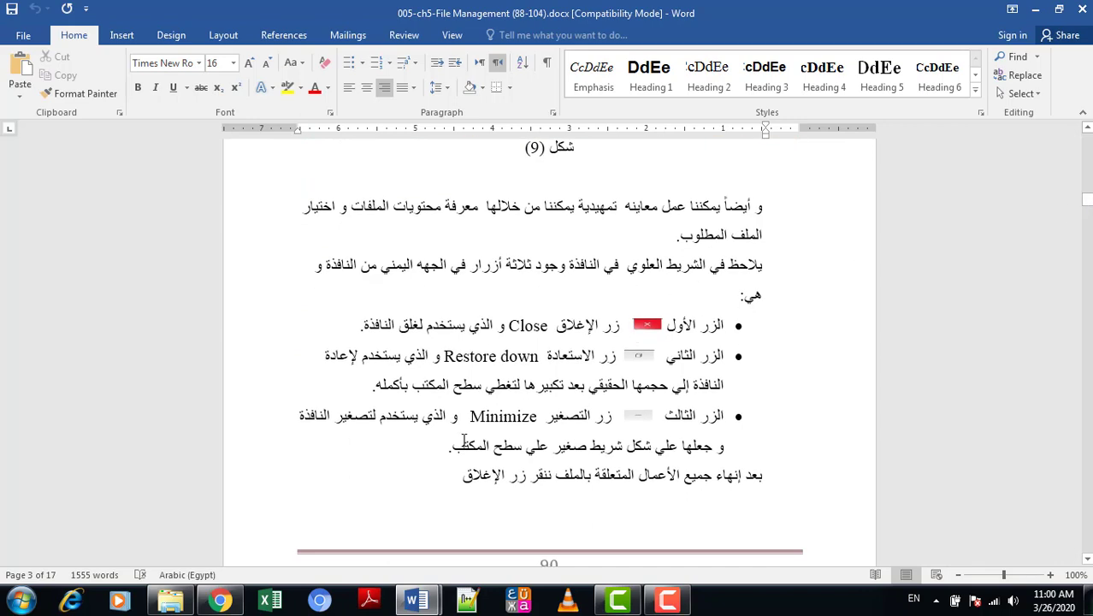
pyautogui.click(172, 603)
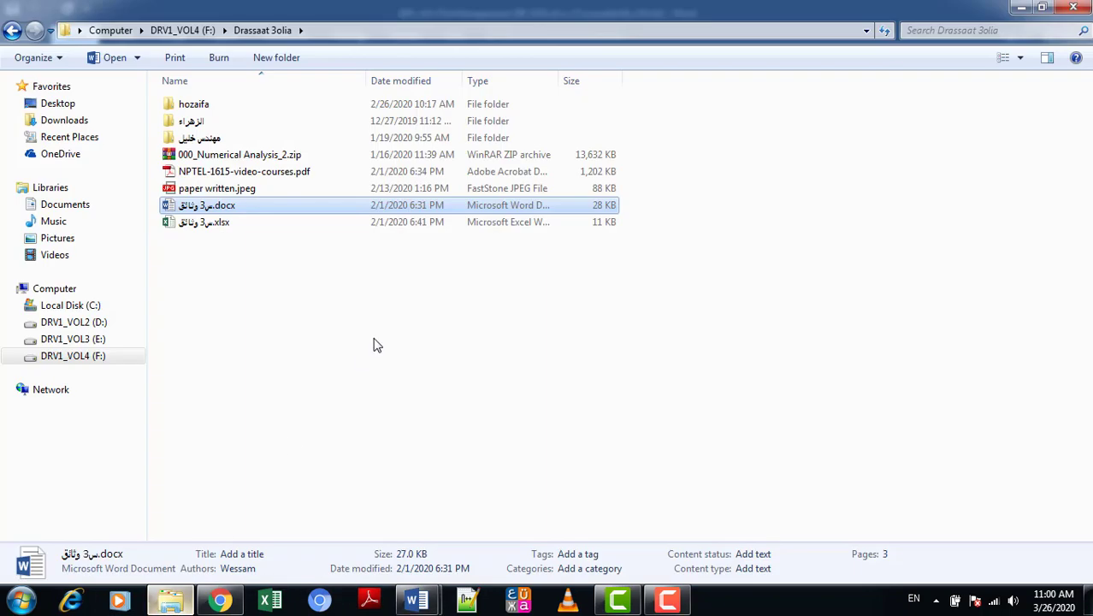
pyautogui.click(1075, 10)
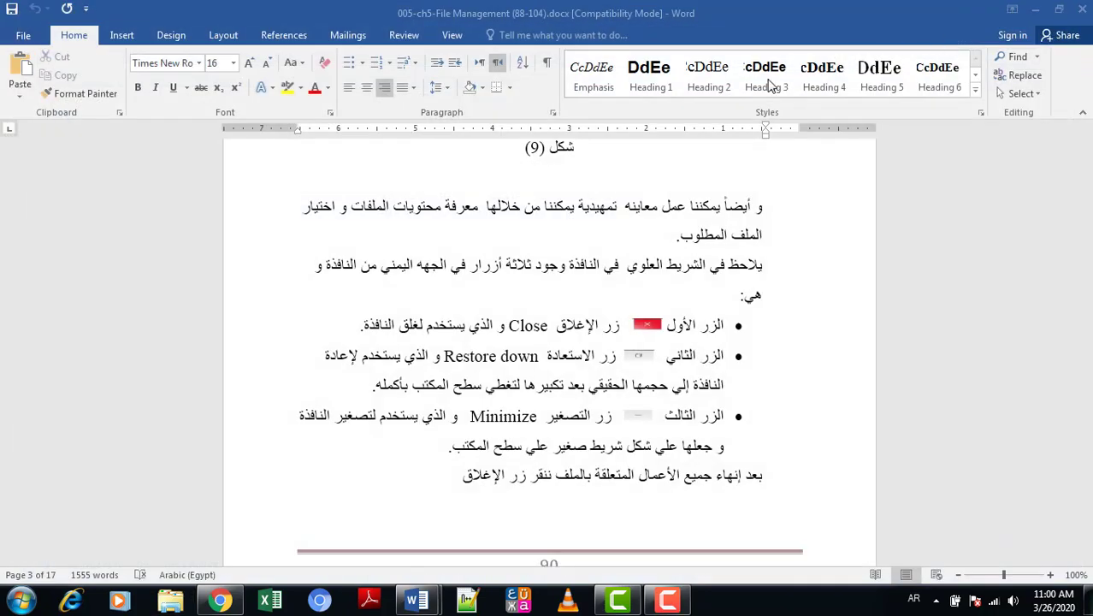
# - Reopen kh.docx from the desktop, restore its window down, and maximize it again
pyautogui.click(1034, 10)
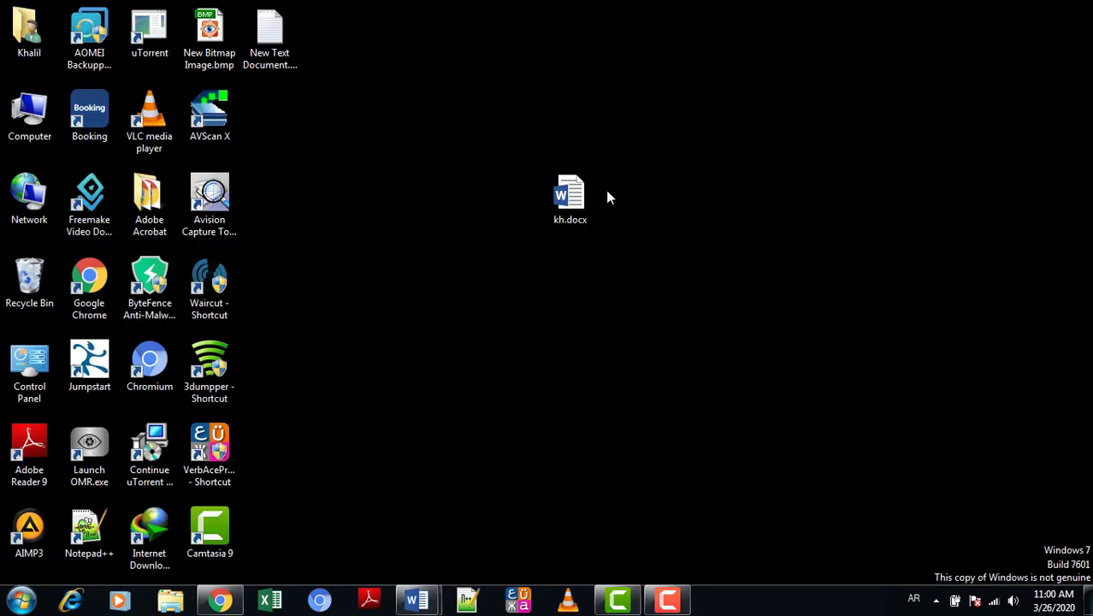
pyautogui.doubleClick(573, 198)
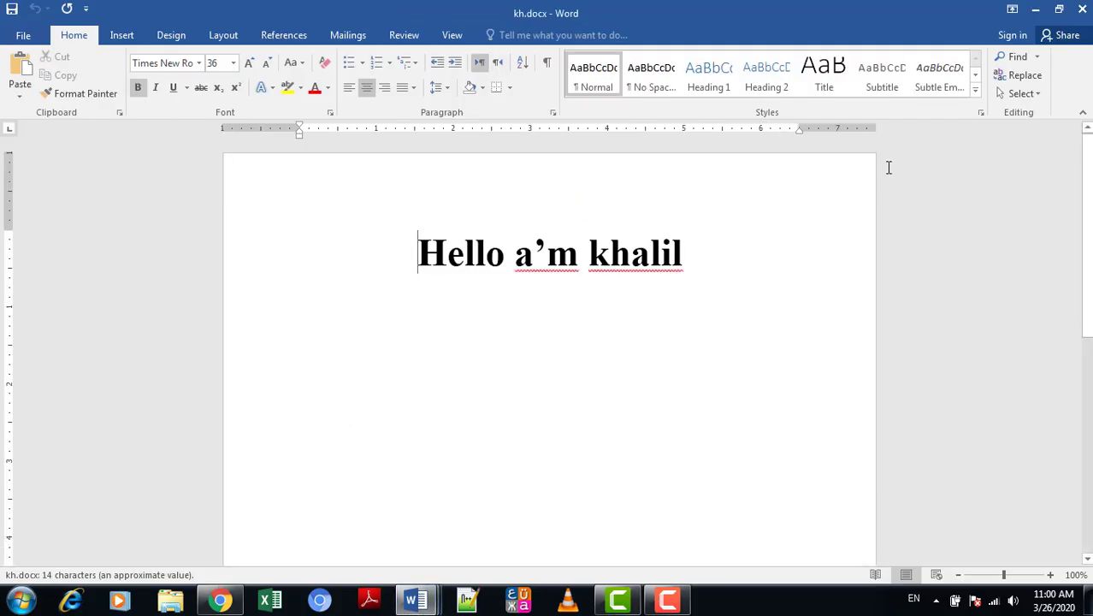
pyautogui.click(1059, 10)
pyautogui.click(944, 172)
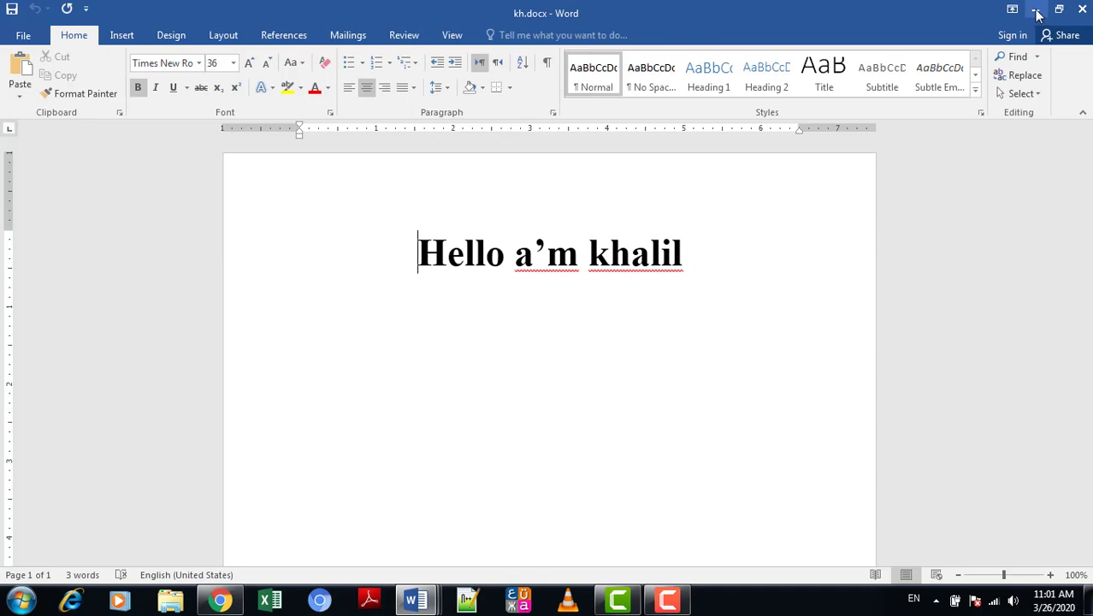
# - Minimize kh.docx, bring its window back, and switch to the 005-ch5-File Management document
pyautogui.click(1035, 10)
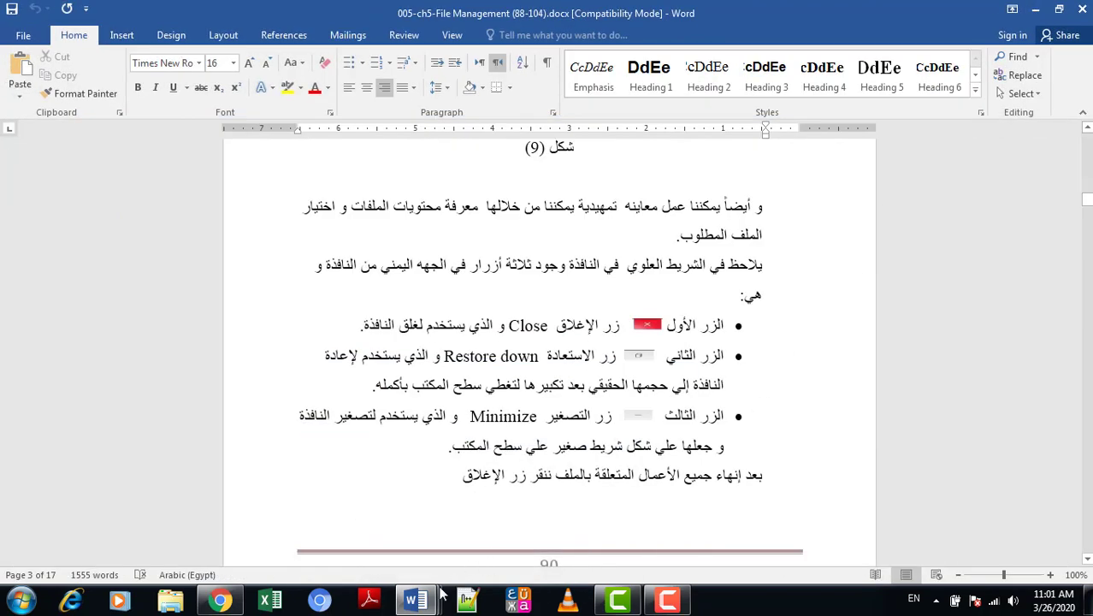
pyautogui.moveTo(441, 592)
pyautogui.click(577, 525)
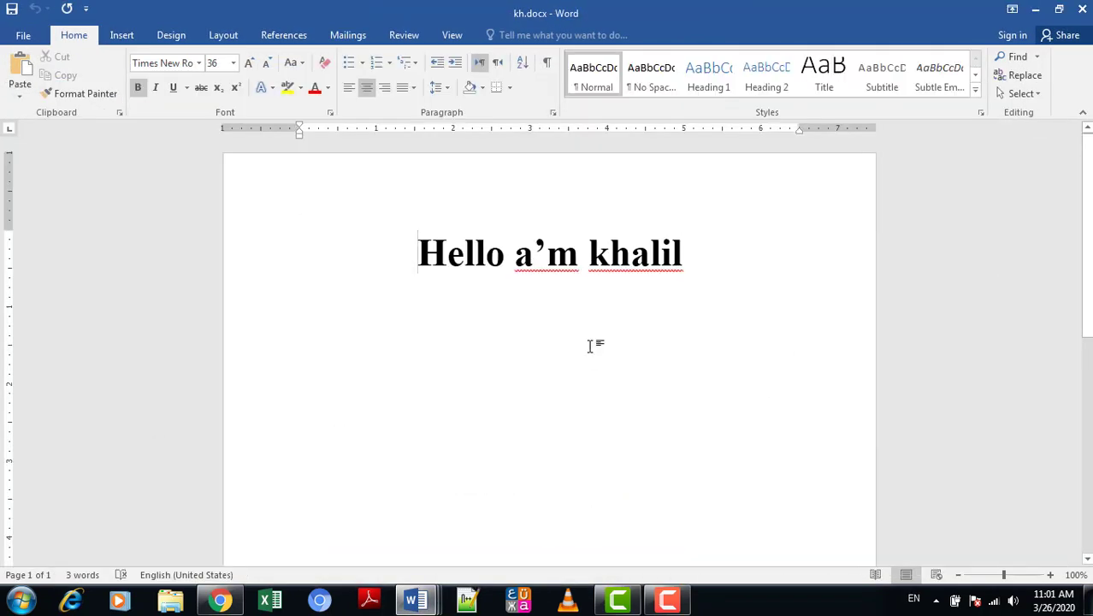
pyautogui.moveTo(416, 598)
pyautogui.click(245, 535)
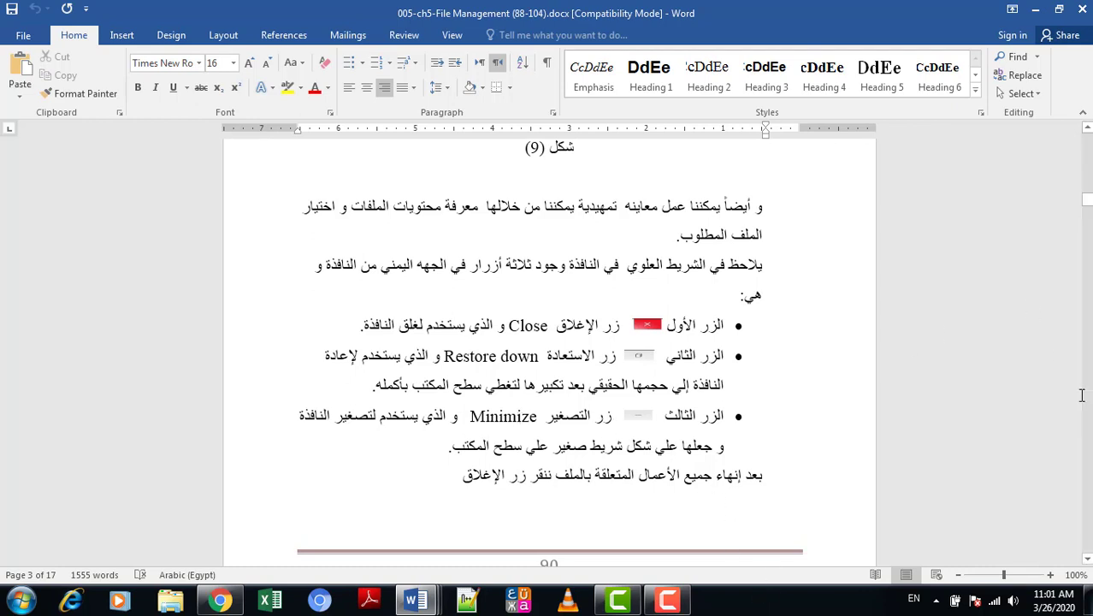
# - Read section 2 of the chapter on working with files and folders, including the Create Folder instructions
pyautogui.click(1087, 559)
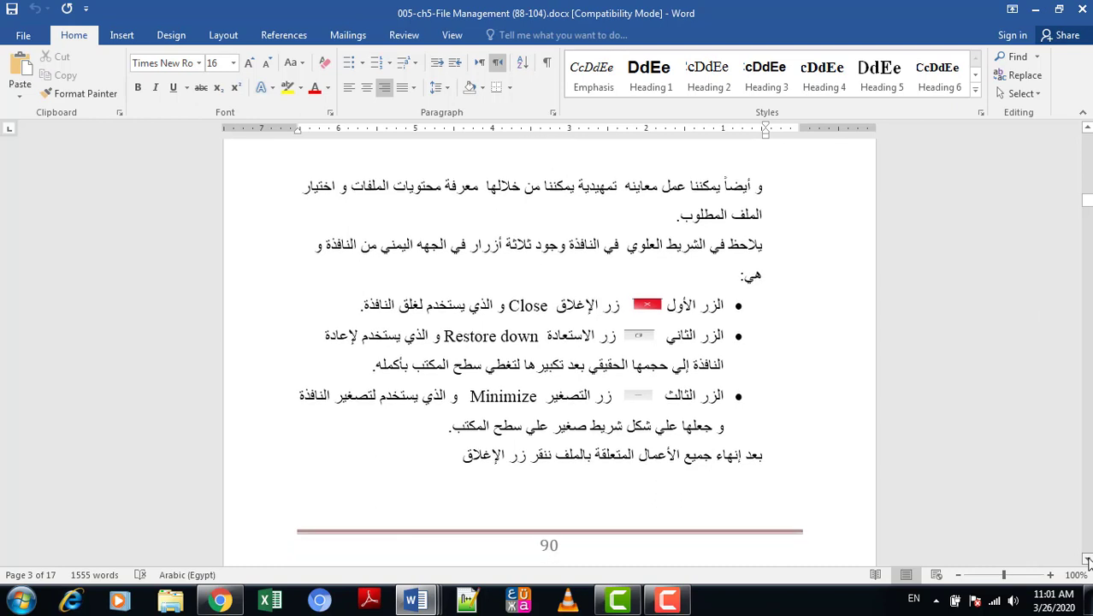
pyautogui.moveTo(1087, 558); pyautogui.dragTo(1087, 559)
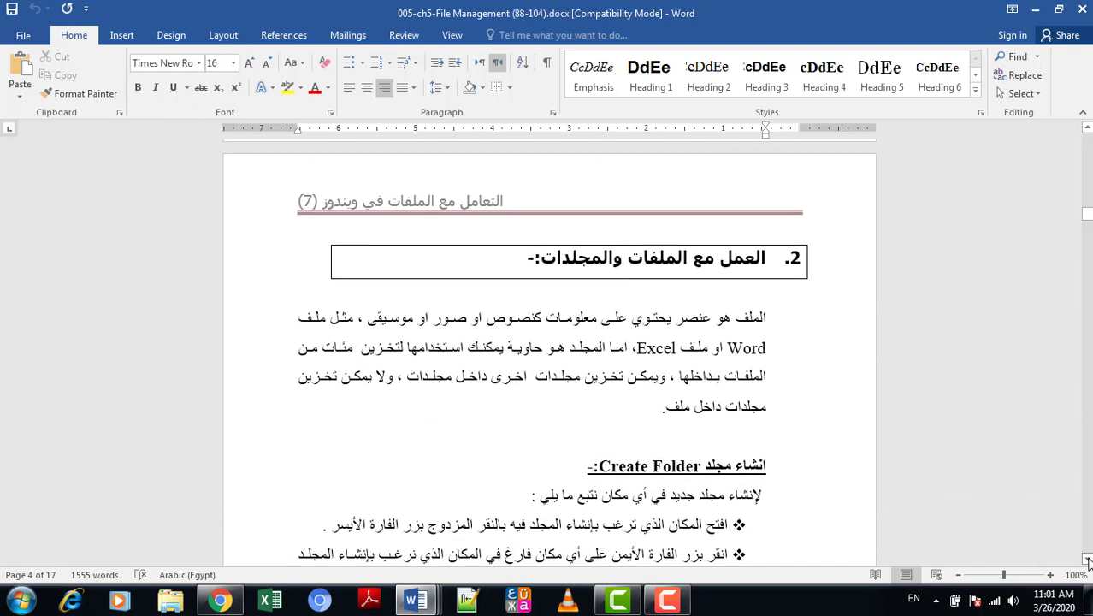
pyautogui.moveTo(1087, 559); pyautogui.dragTo(1086, 558)
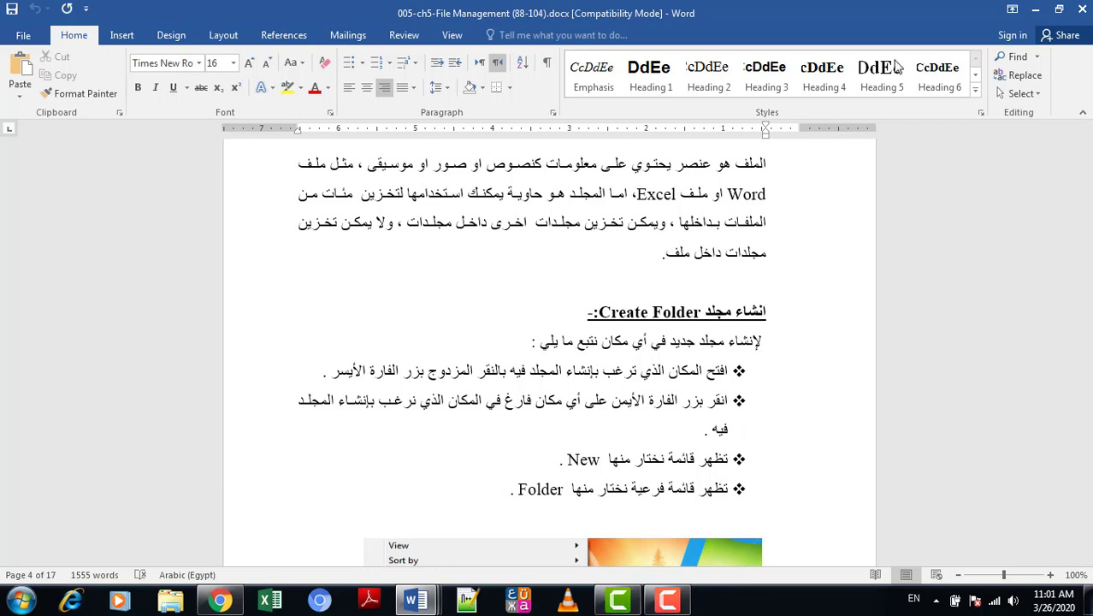
# - Minimize both Word windows, view the item types that can be created on the desktop, and dismiss the list
pyautogui.click(1035, 10)
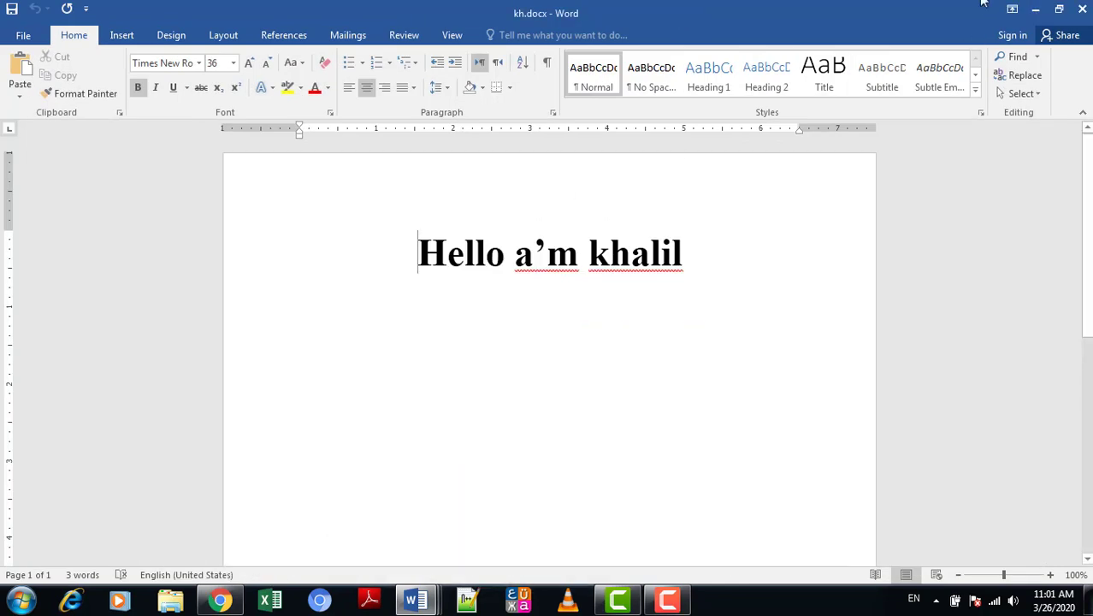
pyautogui.click(1035, 11)
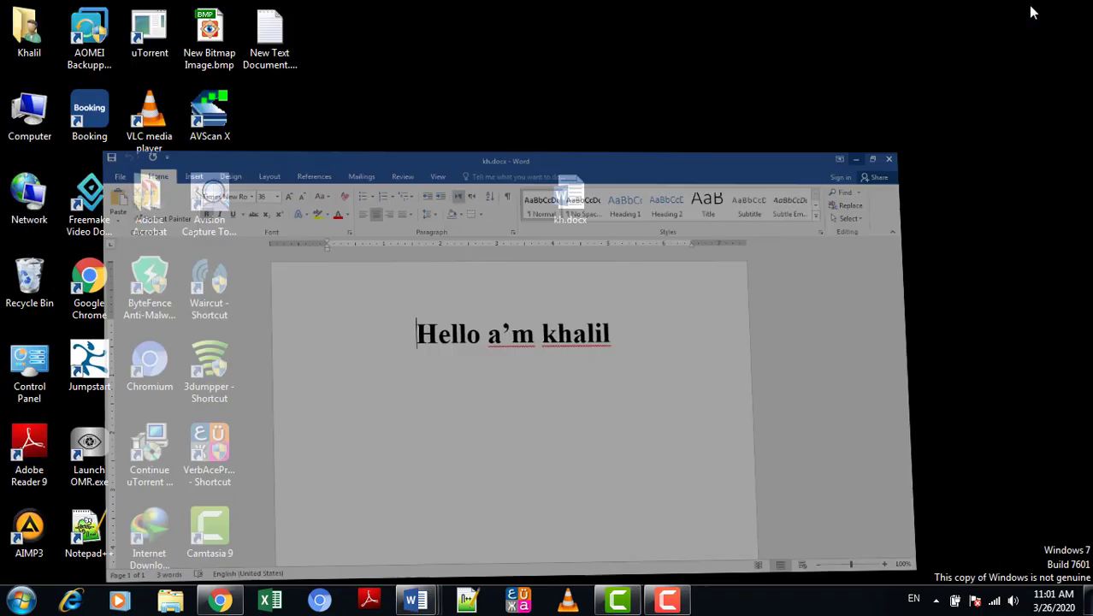
pyautogui.rightClick(449, 187)
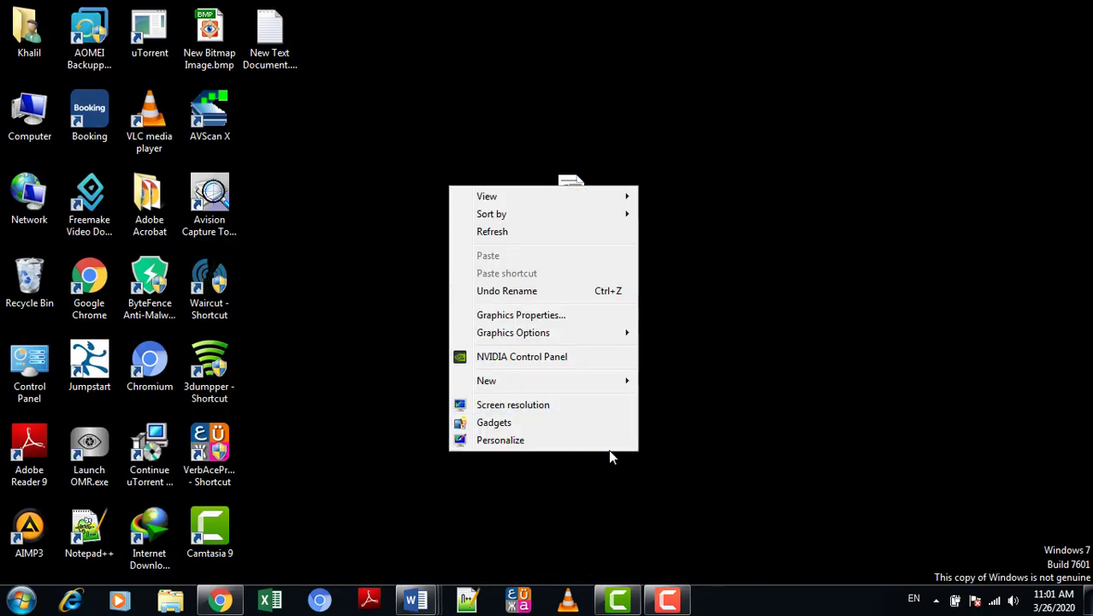
pyautogui.moveTo(624, 383)
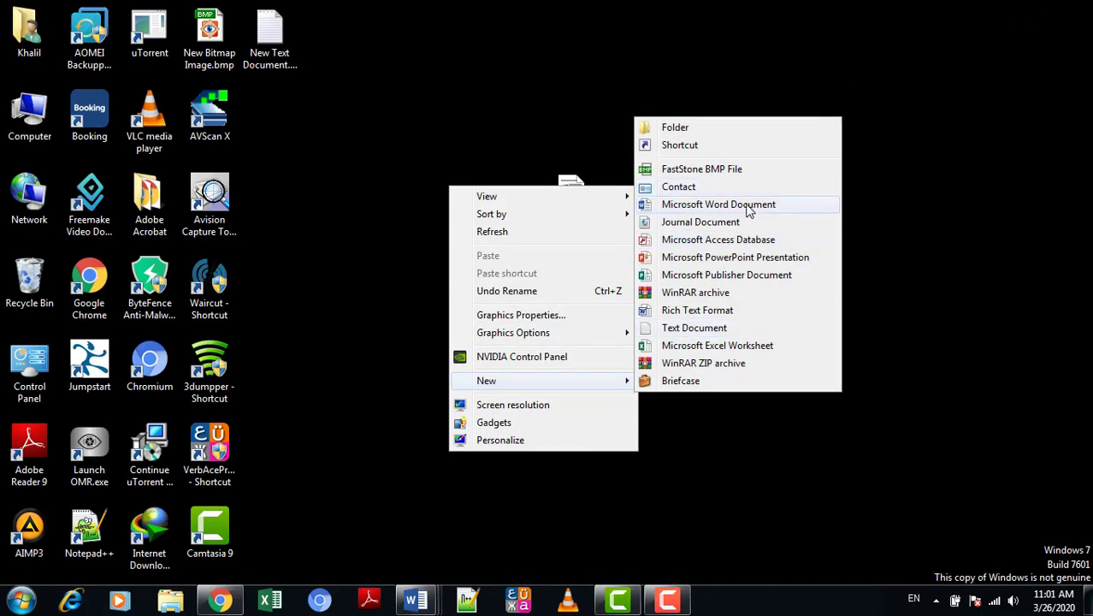
pyautogui.click(922, 201)
# - Reopen the 005-ch5-File Management document, review and highlight the Create Folder instructions and their illustration, and minimize the document
pyautogui.moveTo(416, 601)
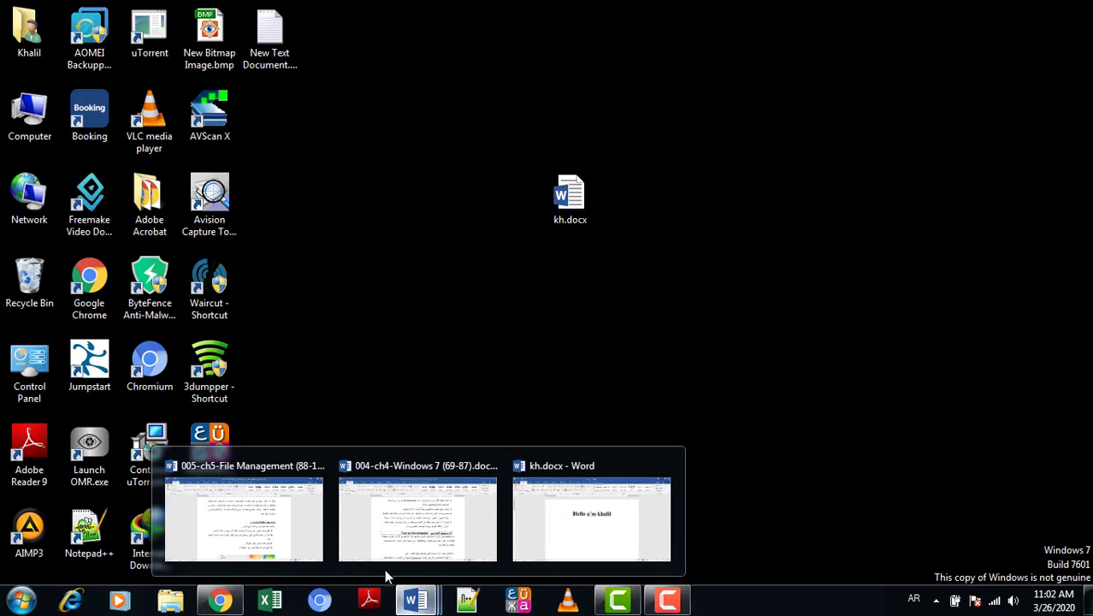
pyautogui.click(297, 528)
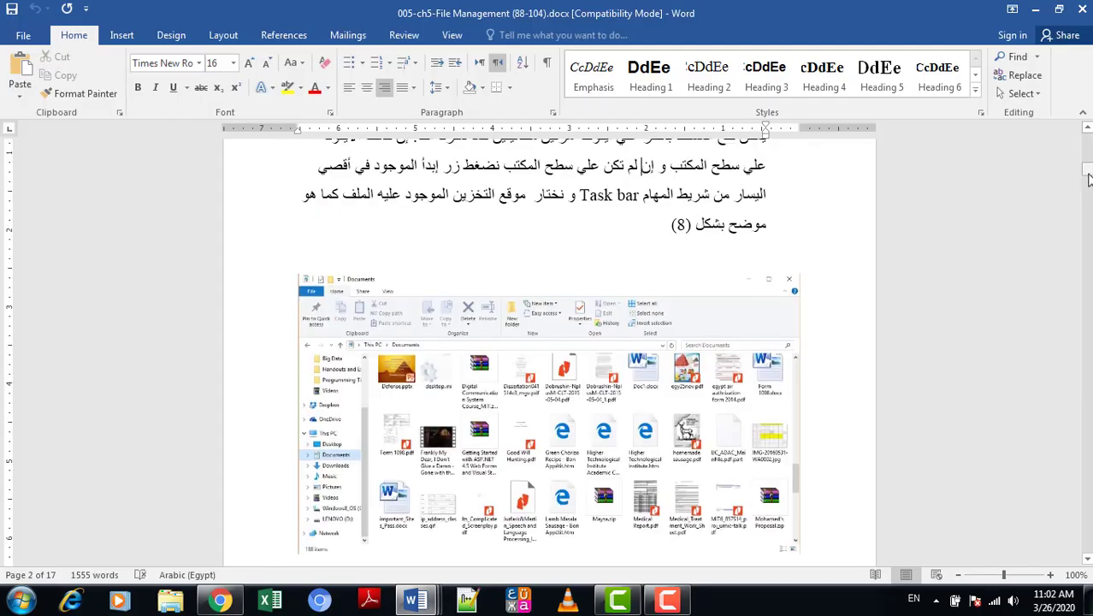
pyautogui.moveTo(1088, 171); pyautogui.dragTo(1087, 219)
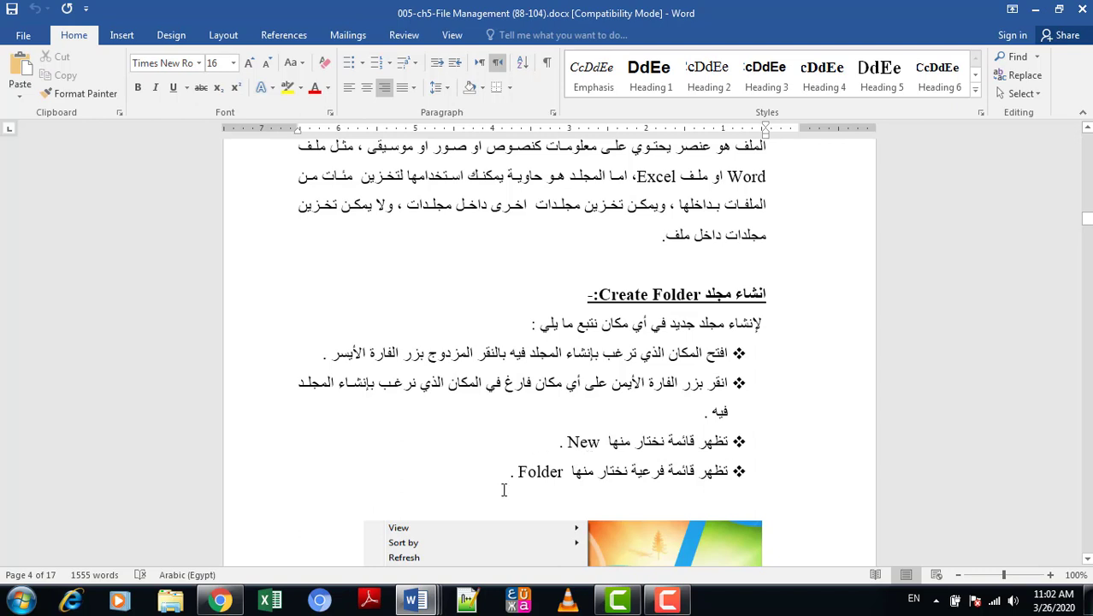
pyautogui.moveTo(494, 475); pyautogui.dragTo(727, 364)
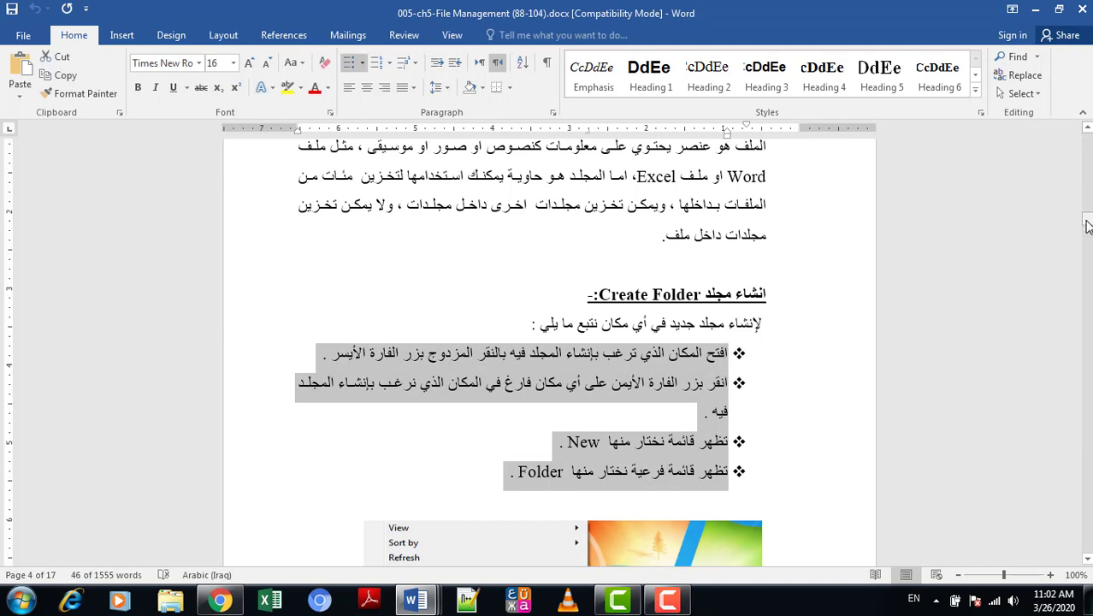
pyautogui.moveTo(1087, 225); pyautogui.dragTo(1087, 231)
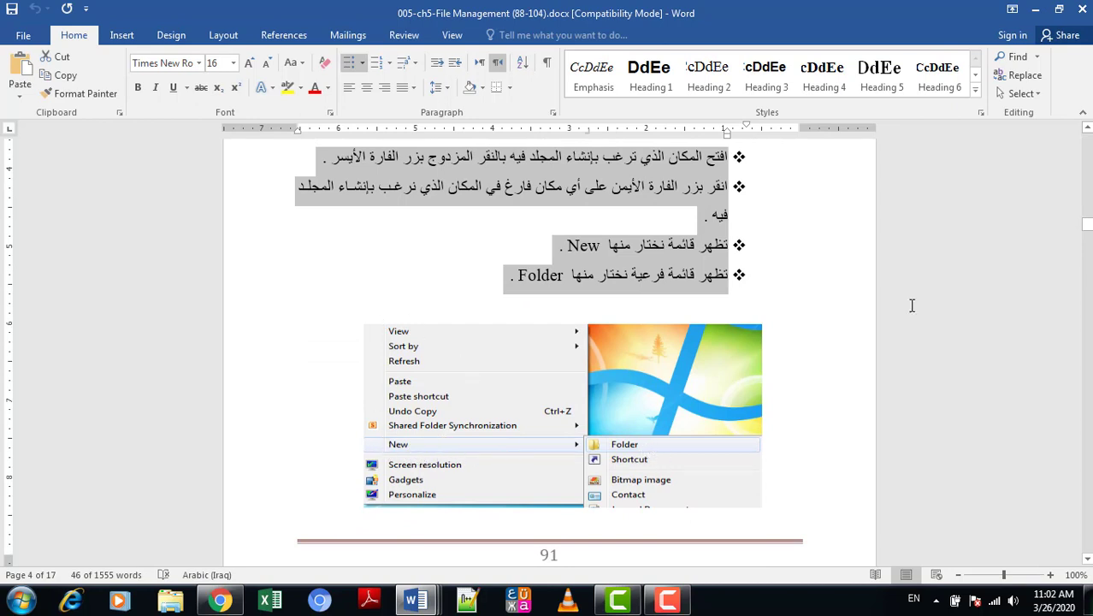
pyautogui.click(998, 245)
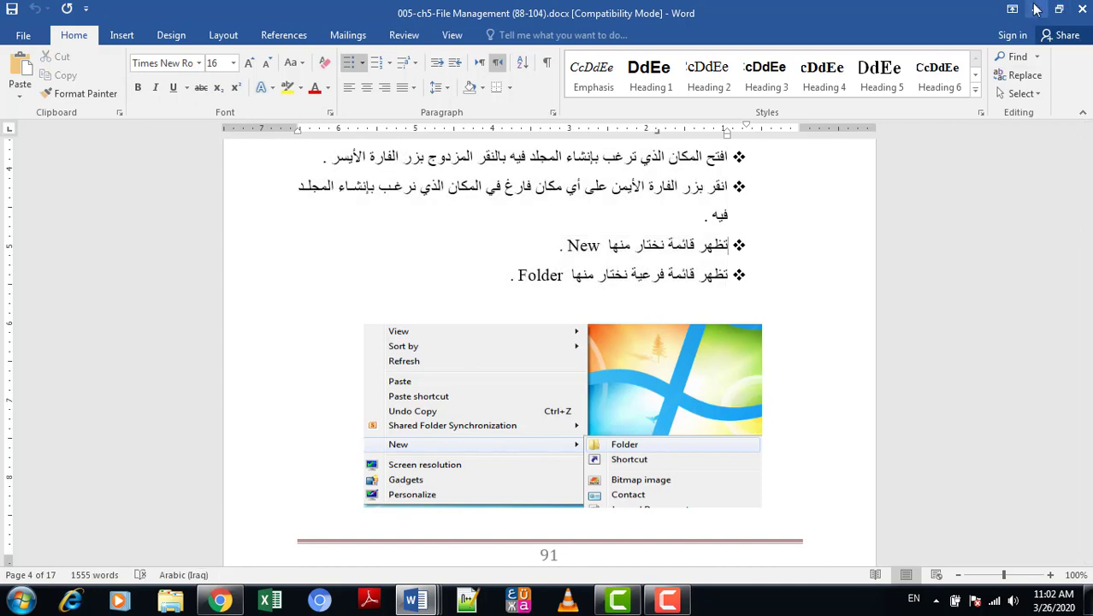
pyautogui.click(1035, 8)
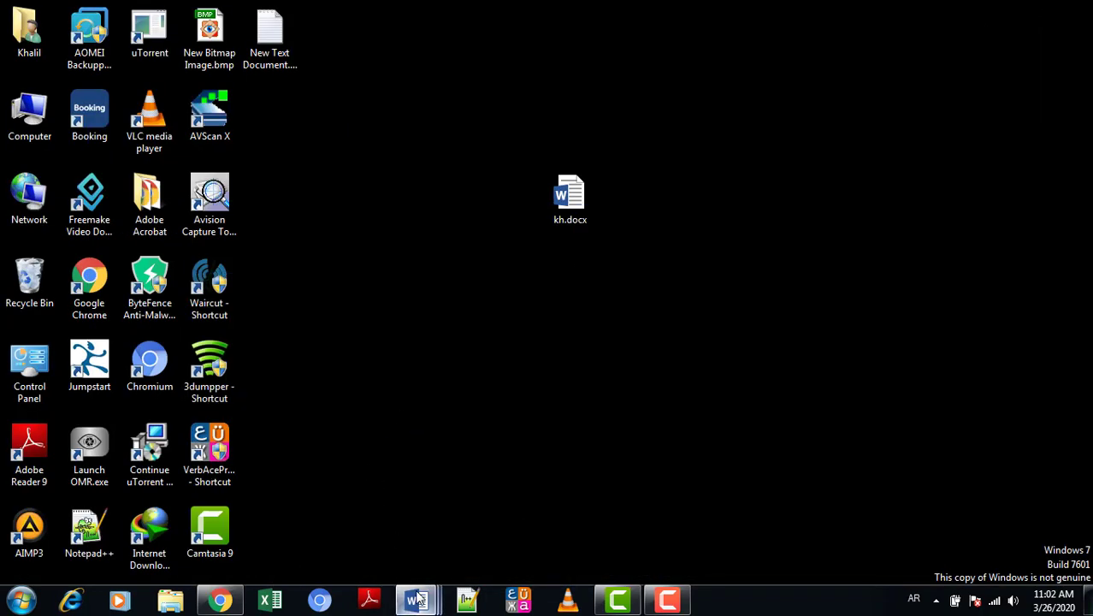
# - Bring up the kh.docx window and close it
pyautogui.moveTo(415, 600)
pyautogui.click(575, 536)
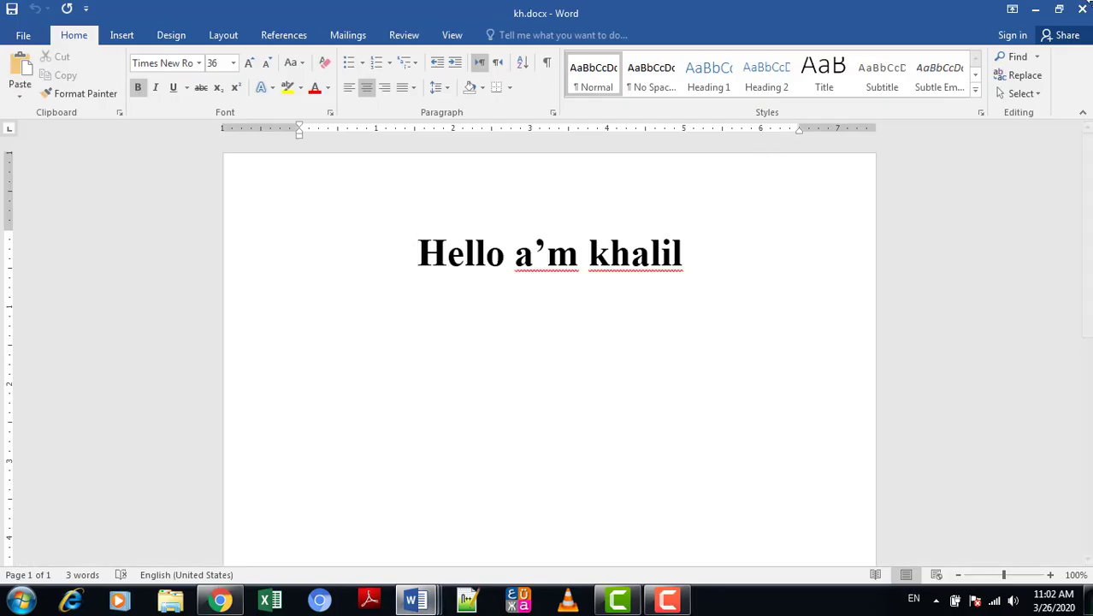
pyautogui.click(1082, 12)
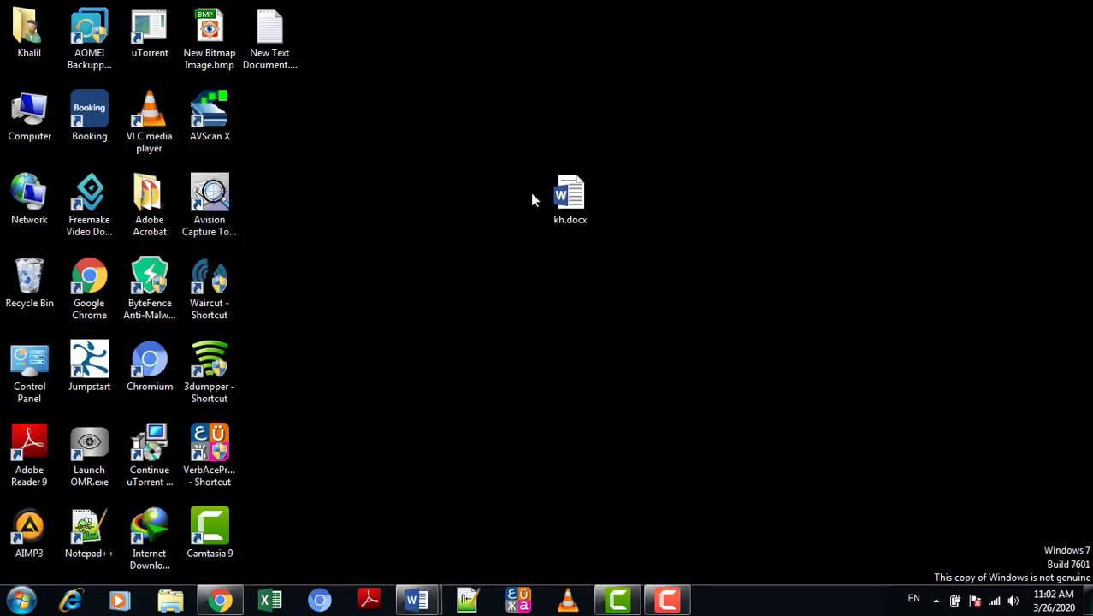
# - View the item types that can be newly created on the desktop, including Folder, and dismiss the list without creating anything
pyautogui.rightClick(389, 164)
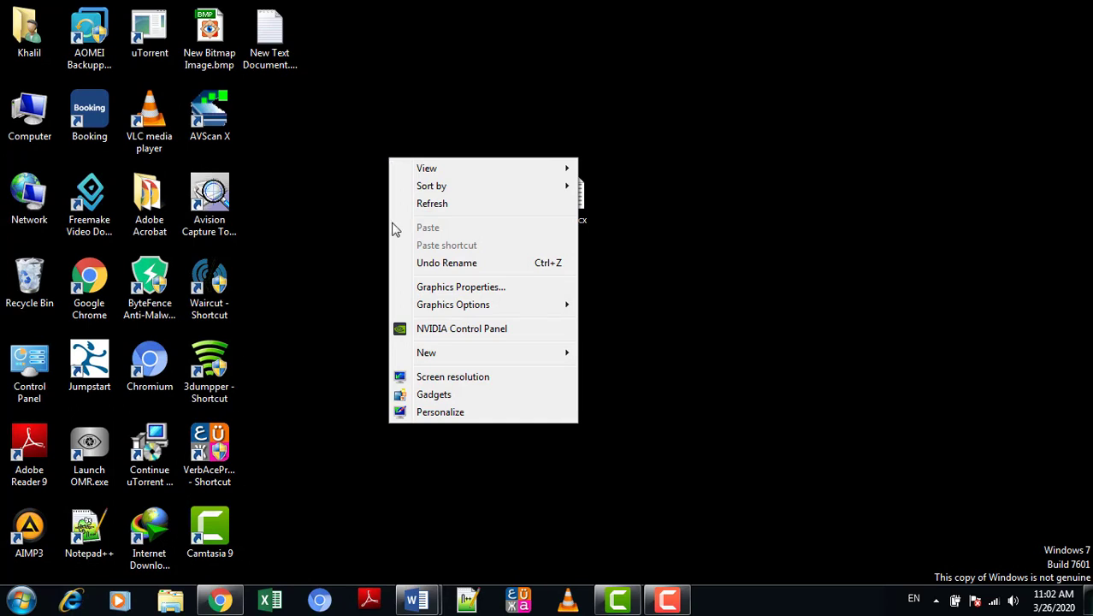
pyautogui.moveTo(511, 351)
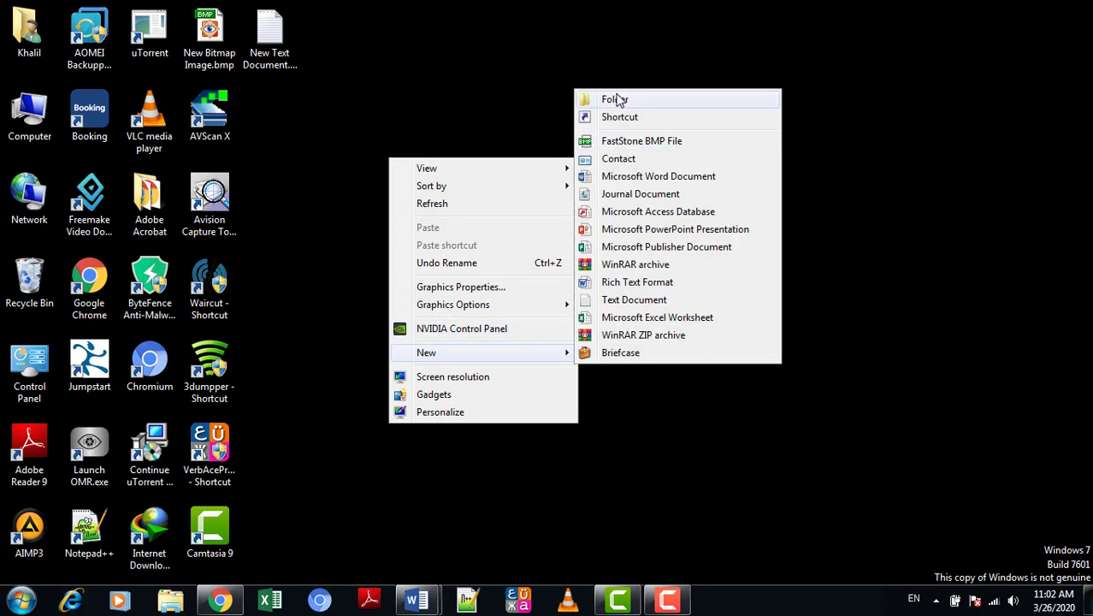
pyautogui.click(391, 118)
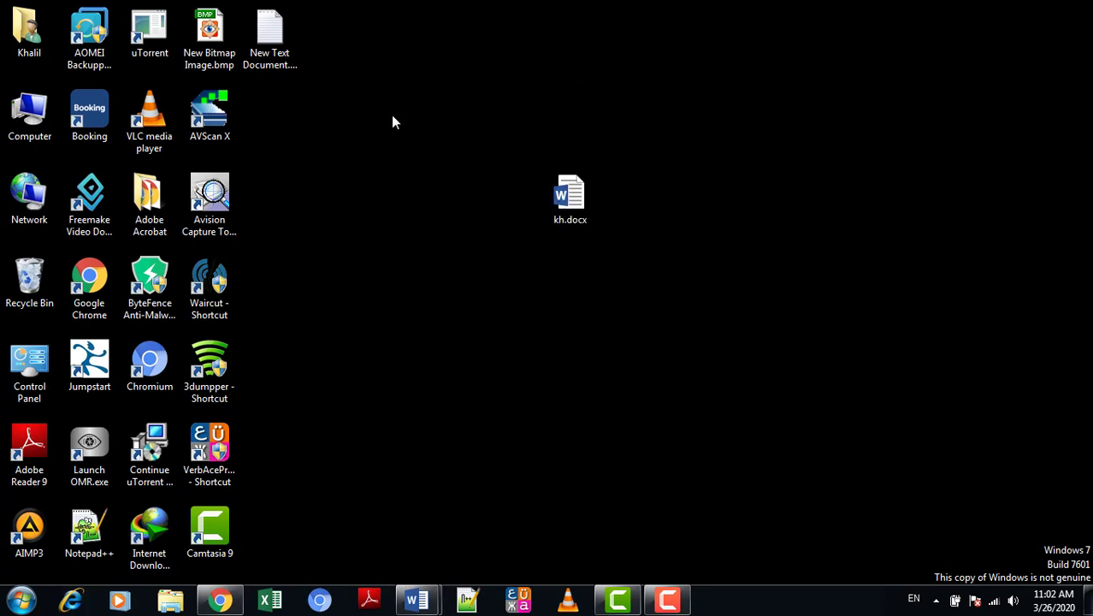
pyautogui.rightClick(400, 190)
pyautogui.click(795, 168)
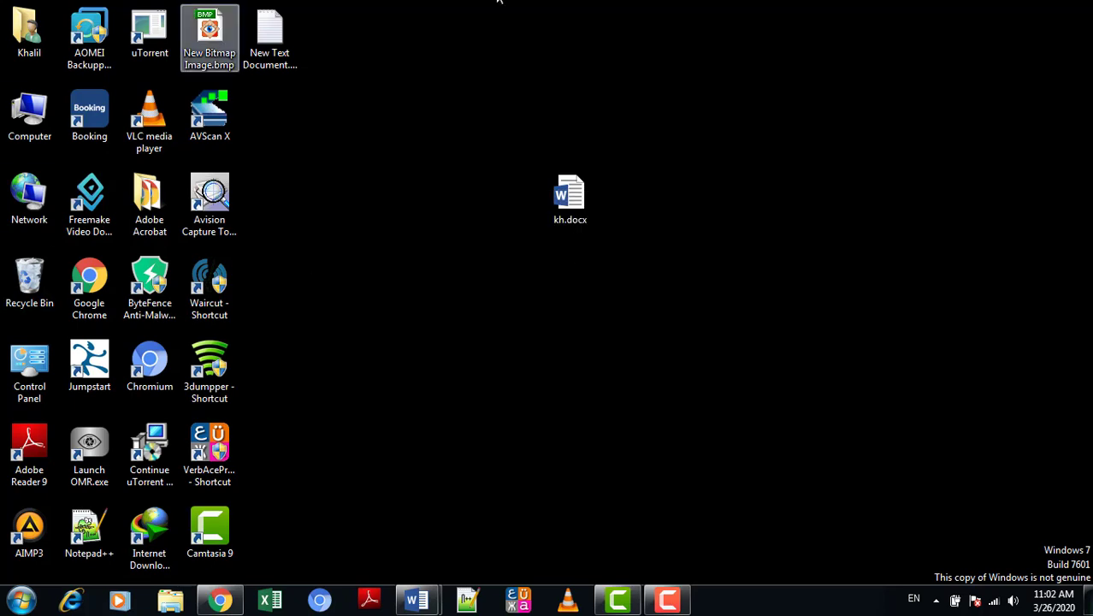
# - Open drive DRV1_VOL2 (D:) in Windows Explorer, view the new item types available there, and close the window
pyautogui.click(170, 601)
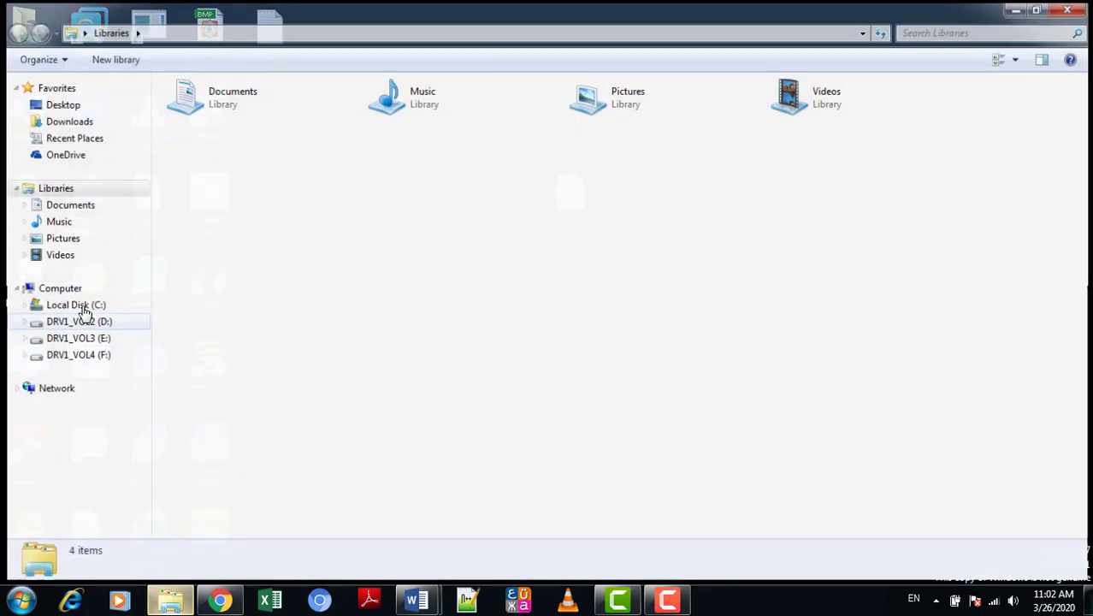
pyautogui.click(67, 288)
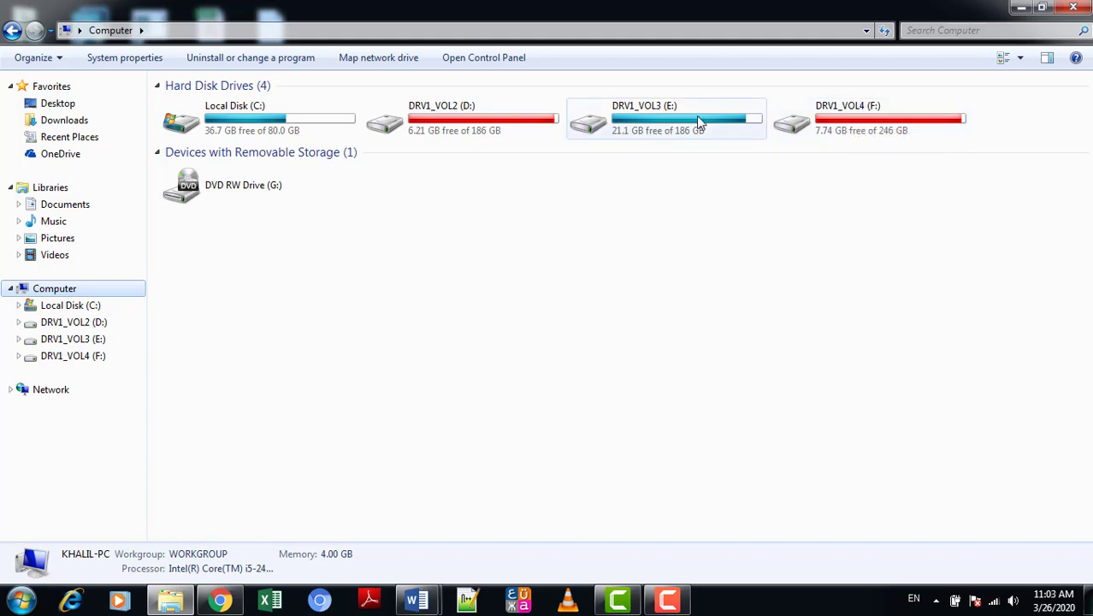
pyautogui.doubleClick(521, 118)
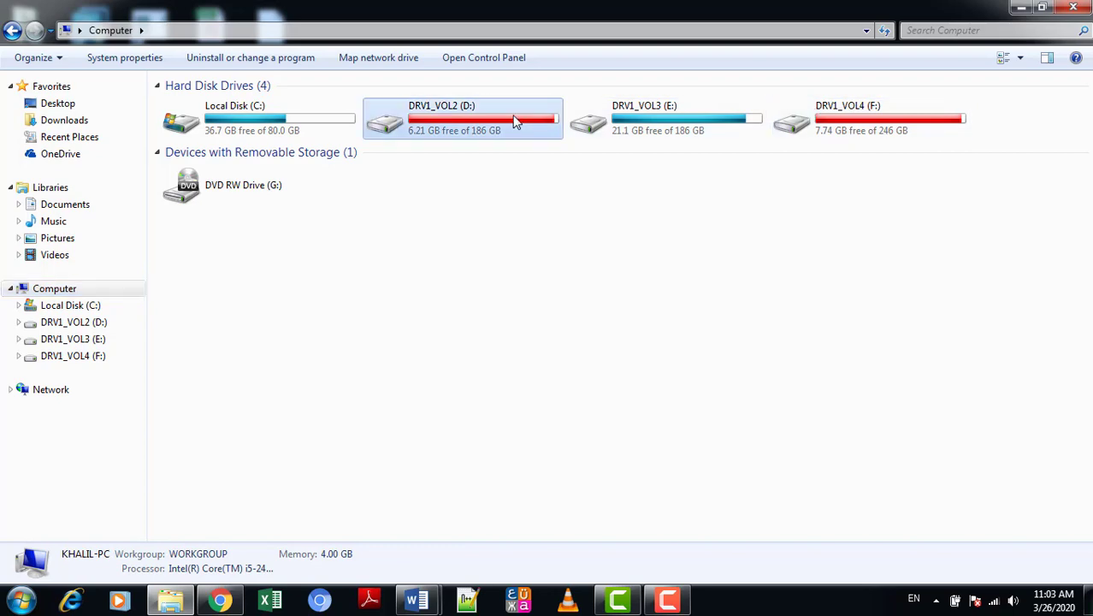
pyautogui.rightClick(801, 256)
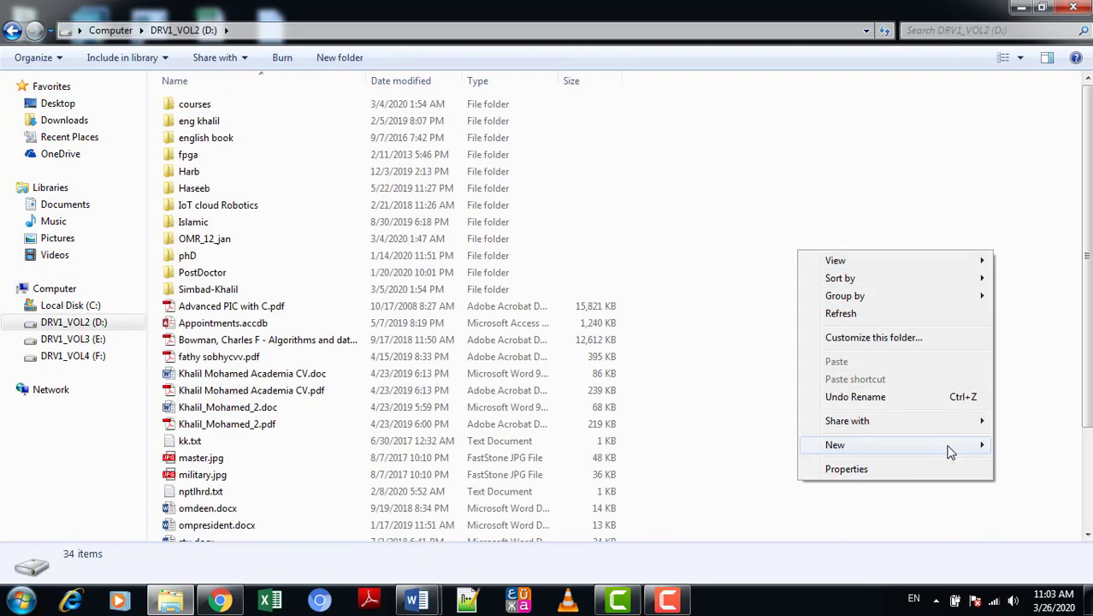
pyautogui.moveTo(949, 451)
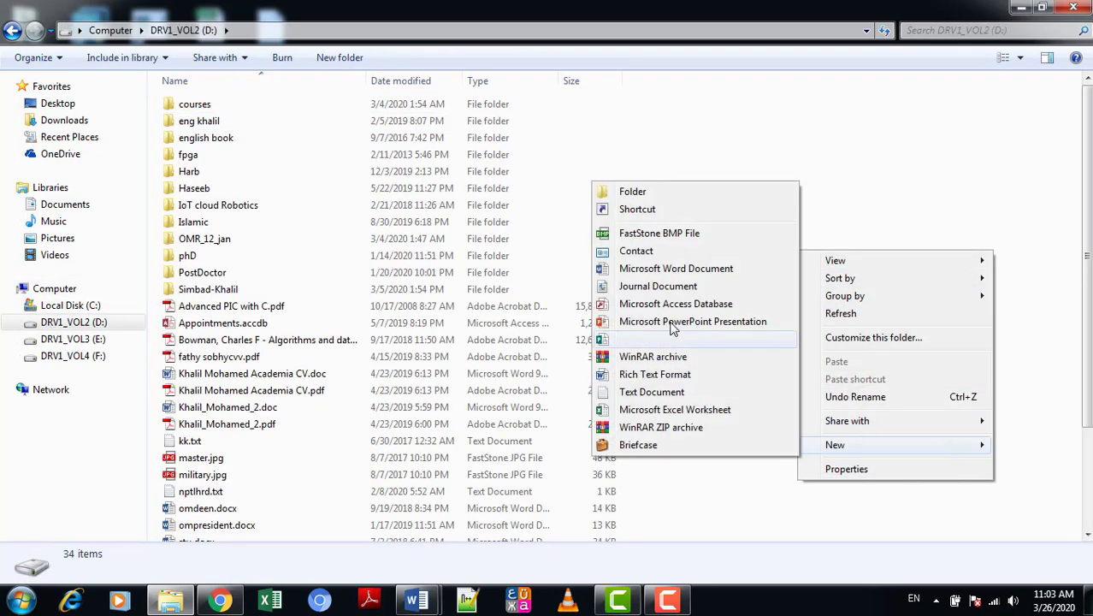
pyautogui.click(908, 134)
pyautogui.click(1072, 6)
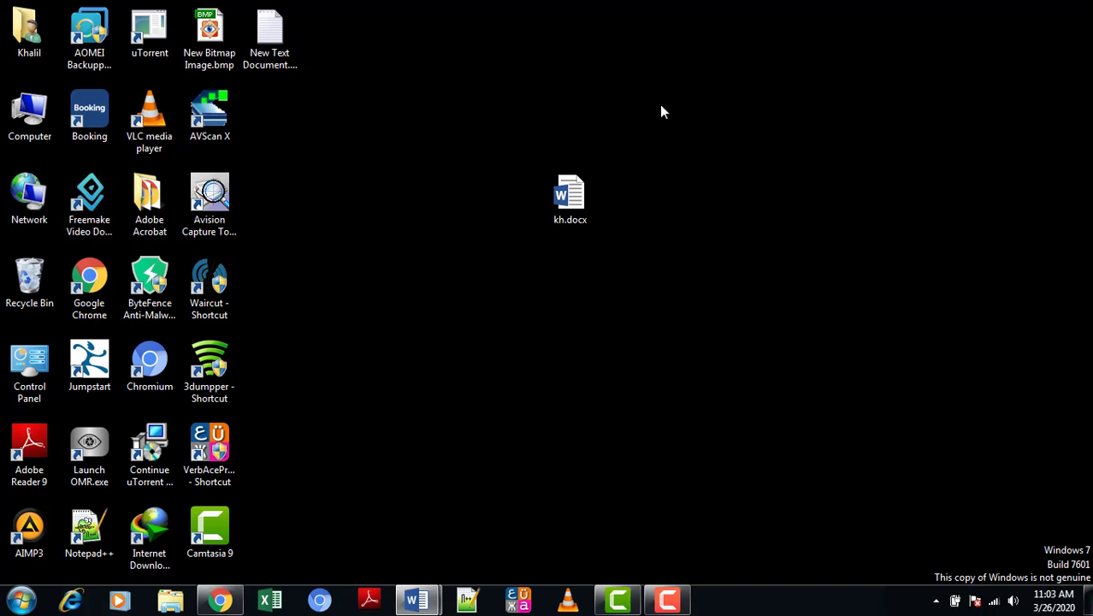
# - Create a new folder on the desktop and name it kh
pyautogui.rightClick(419, 193)
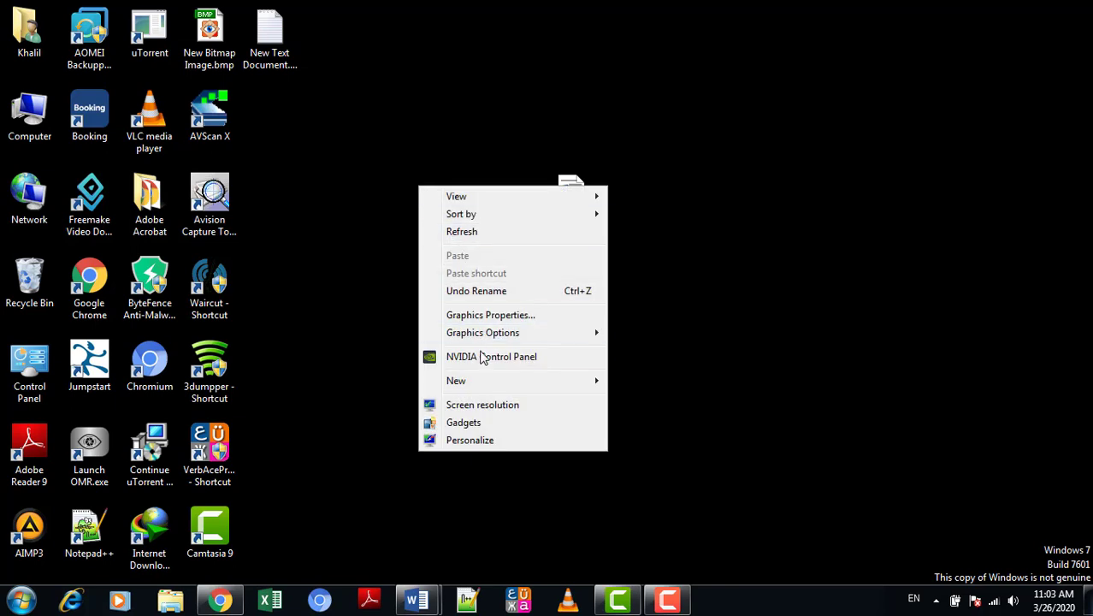
pyautogui.moveTo(496, 382)
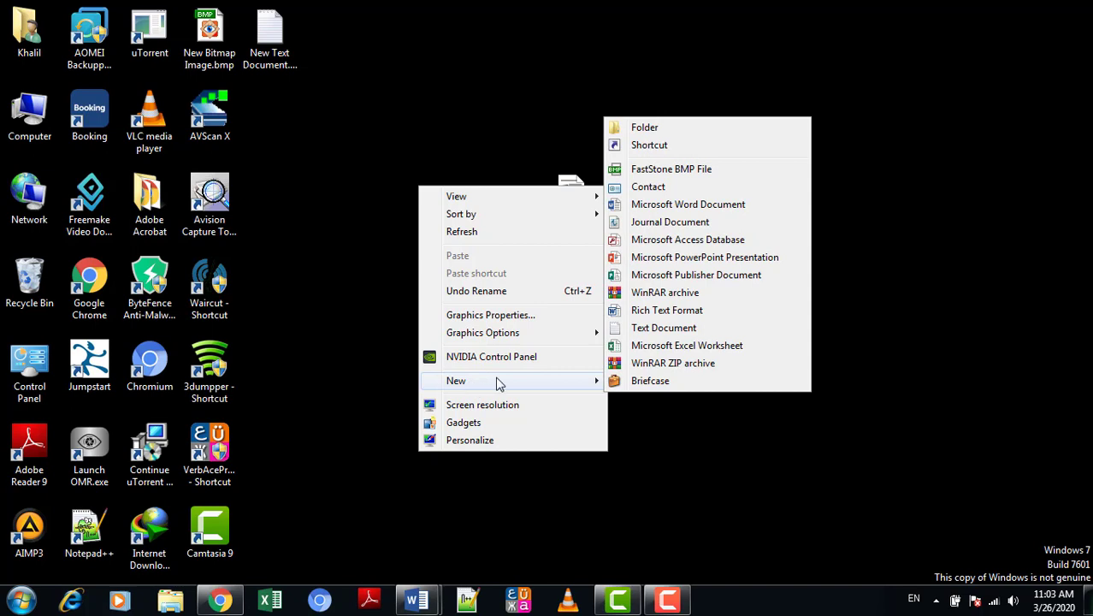
pyautogui.click(645, 127)
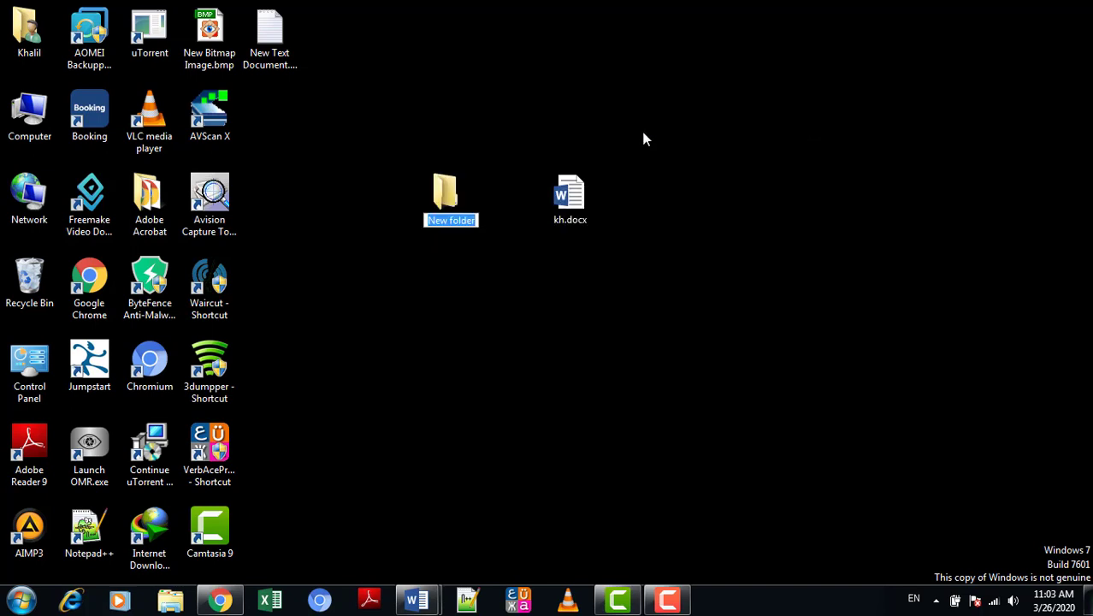
pyautogui.write('k')
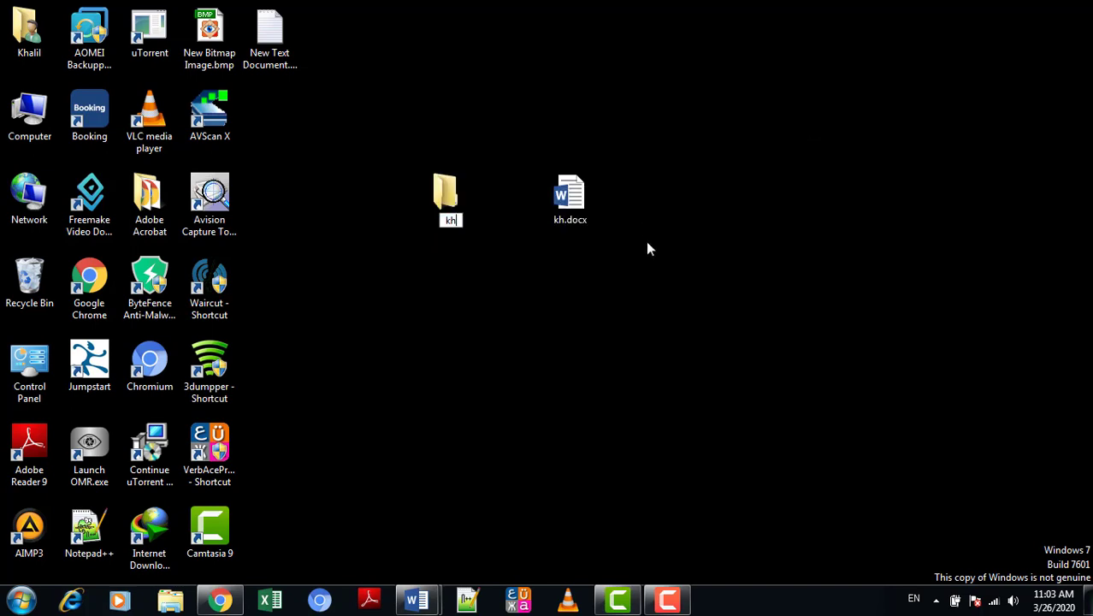
pyautogui.write('h')
pyautogui.press('Return')
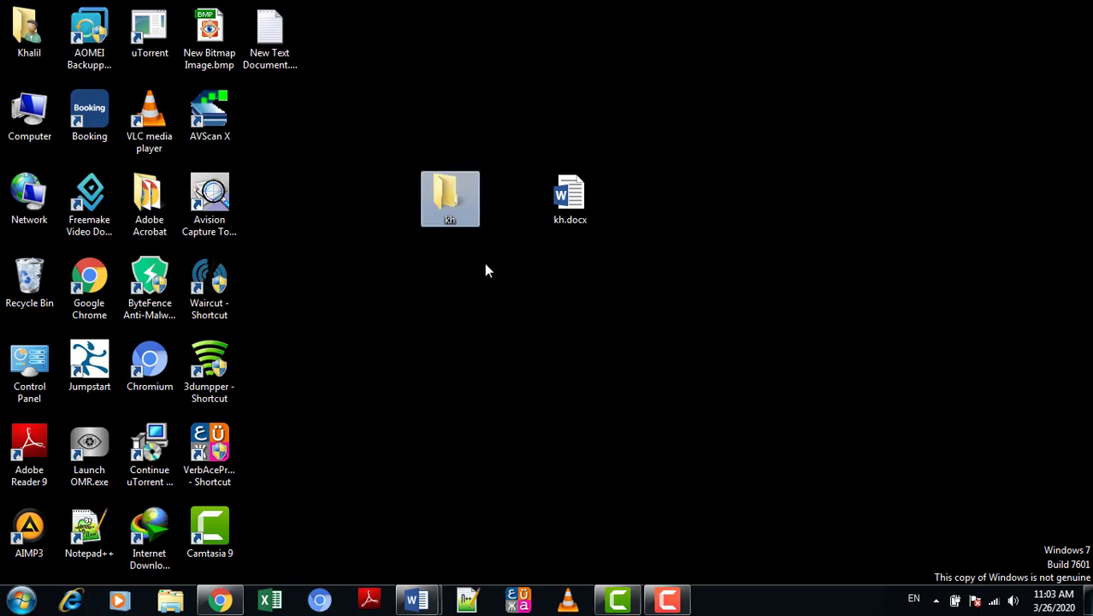
# - Open the kh folder in a smaller window clear of the desktop icons and move kh.docx from the desktop into it
pyautogui.doubleClick(454, 201)
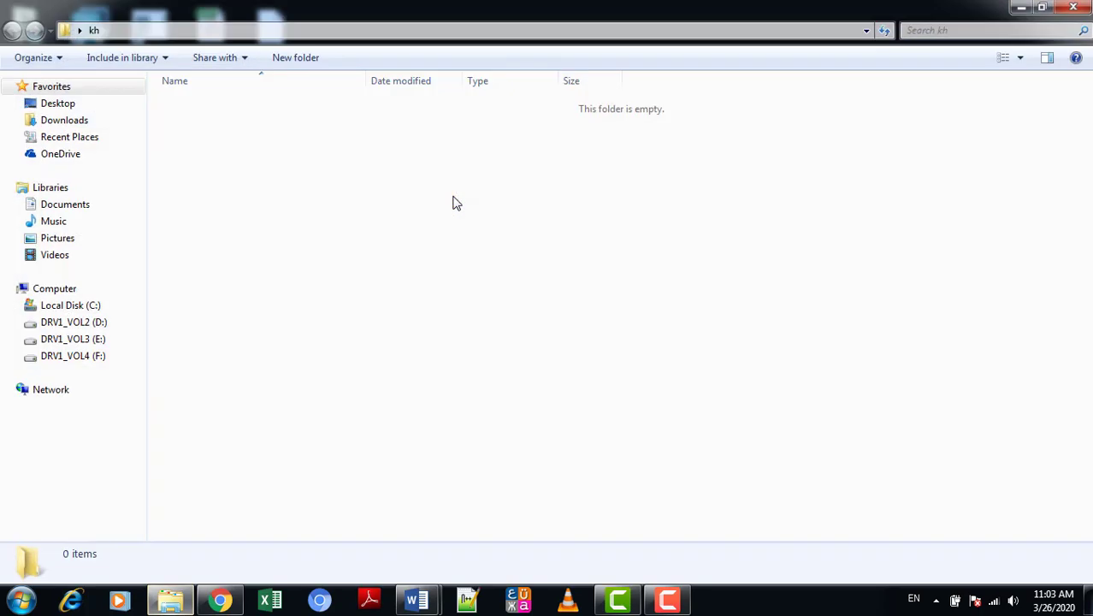
pyautogui.click(1042, 8)
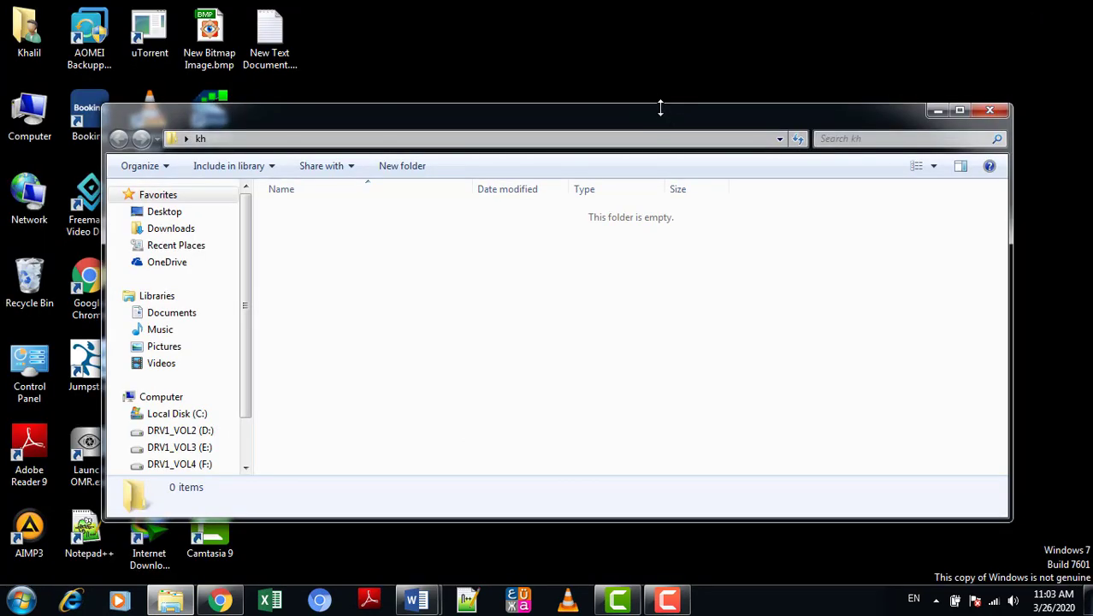
pyautogui.moveTo(666, 119); pyautogui.dragTo(489, 235)
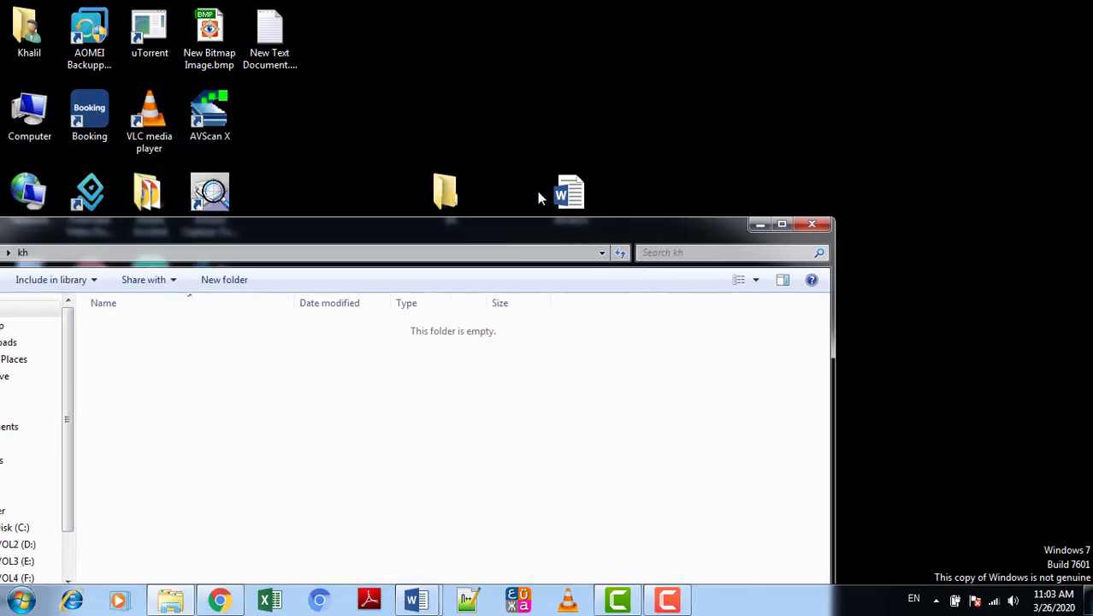
pyautogui.moveTo(566, 194); pyautogui.dragTo(285, 429)
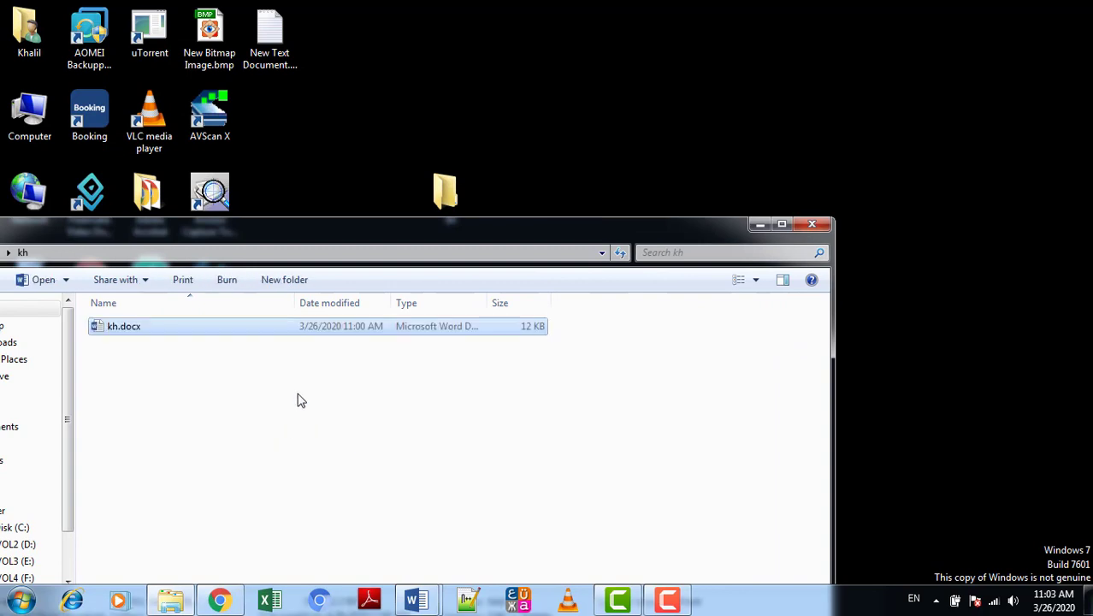
pyautogui.click(196, 382)
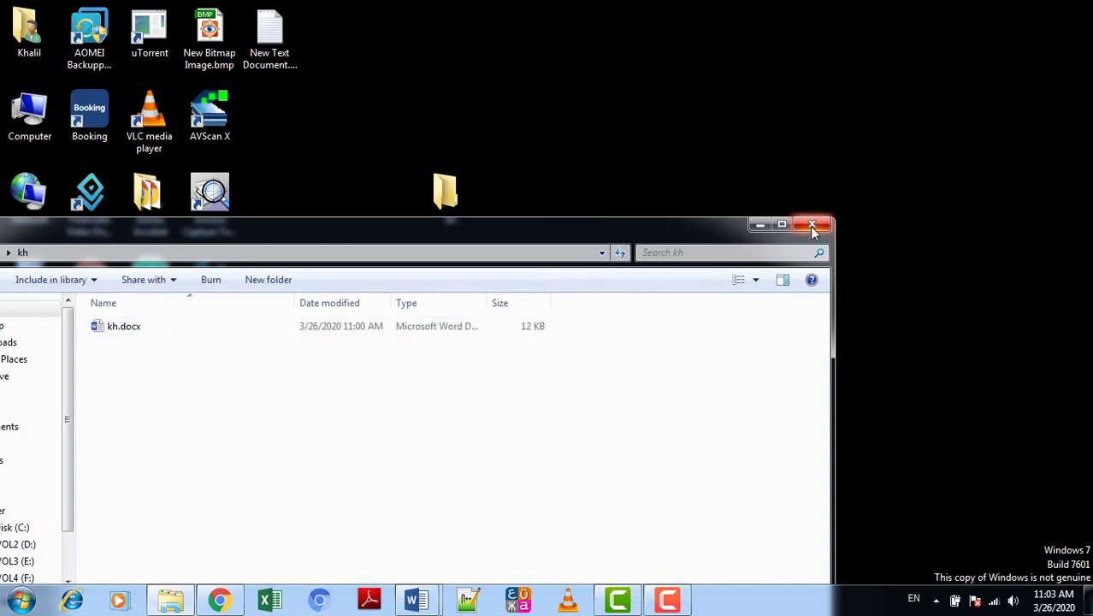
# - Maximize and minimize the kh folder window, and move the kh folder icon directly below the New Text Document icon
pyautogui.click(781, 225)
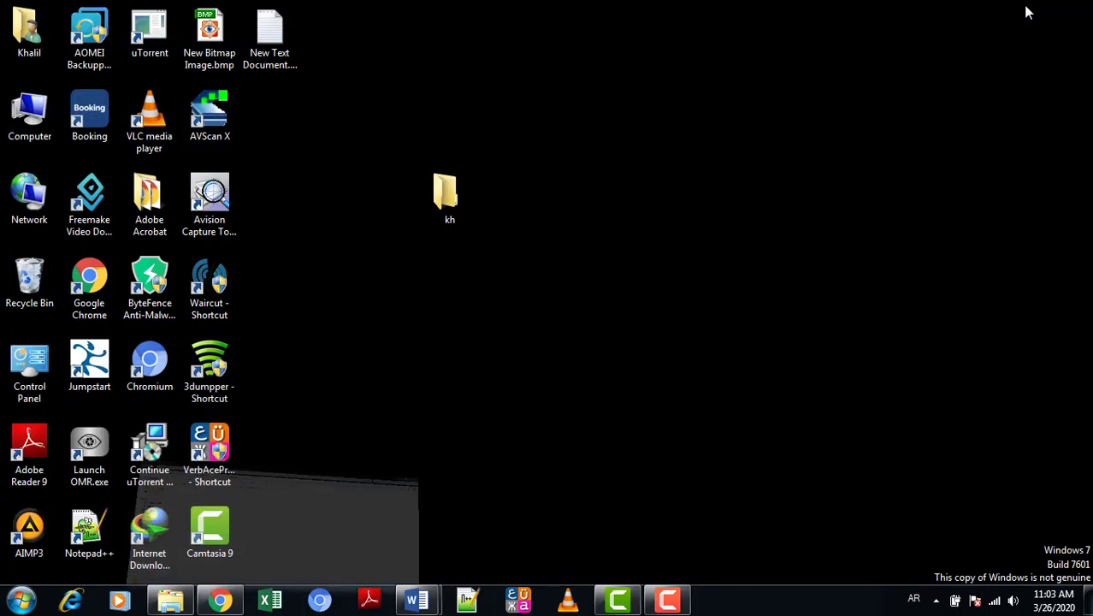
pyautogui.click(1023, 8)
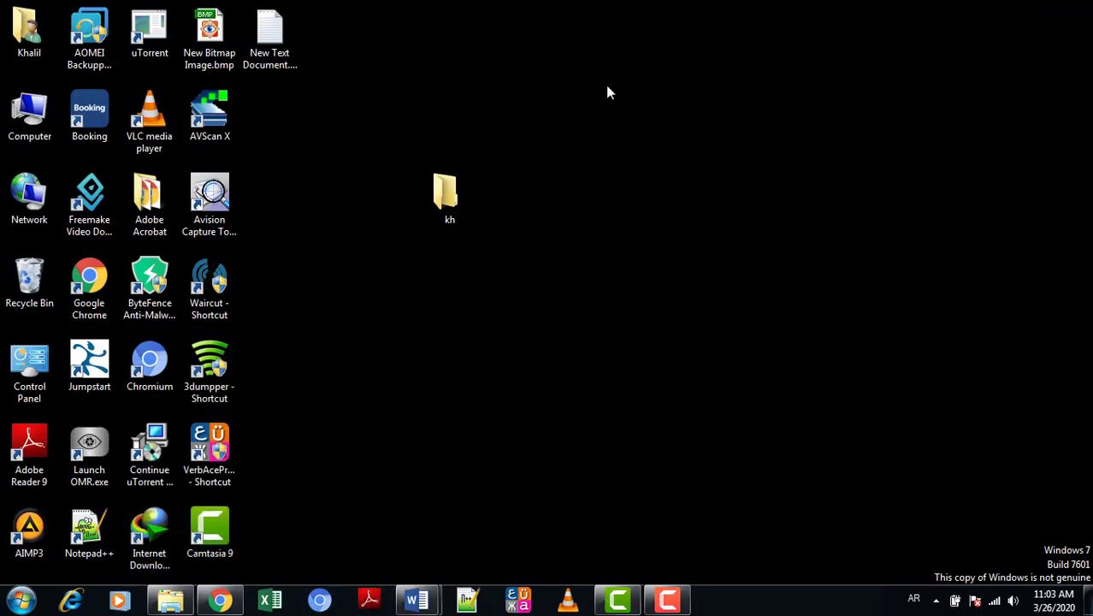
pyautogui.moveTo(444, 195); pyautogui.dragTo(287, 128)
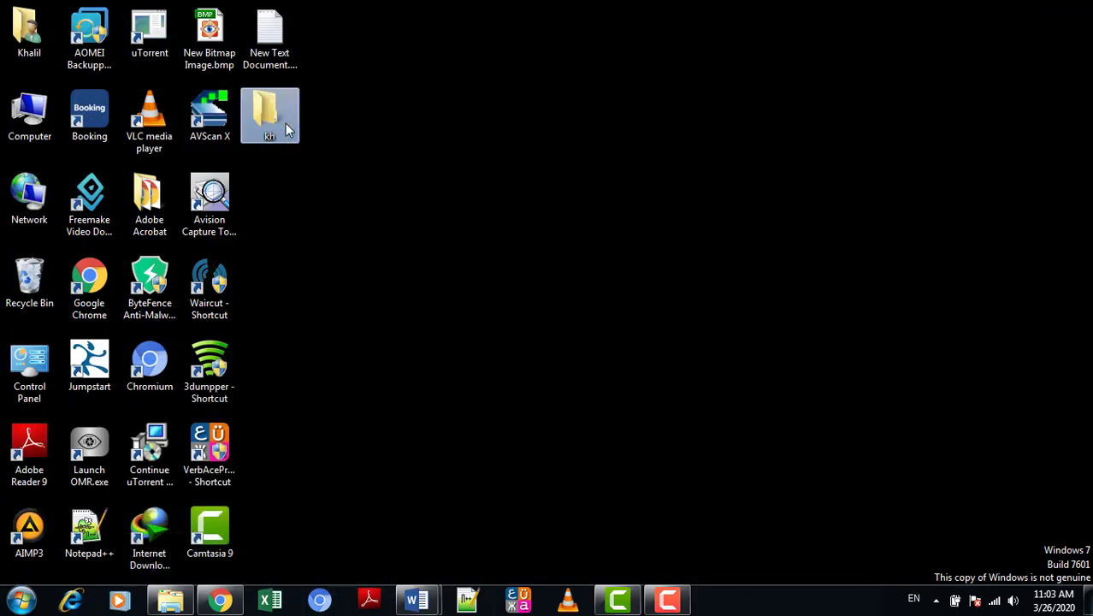
# - Open the kh folder from the desktop, maximize its window, and open kh.docx from inside it
pyautogui.doubleClick(269, 115)
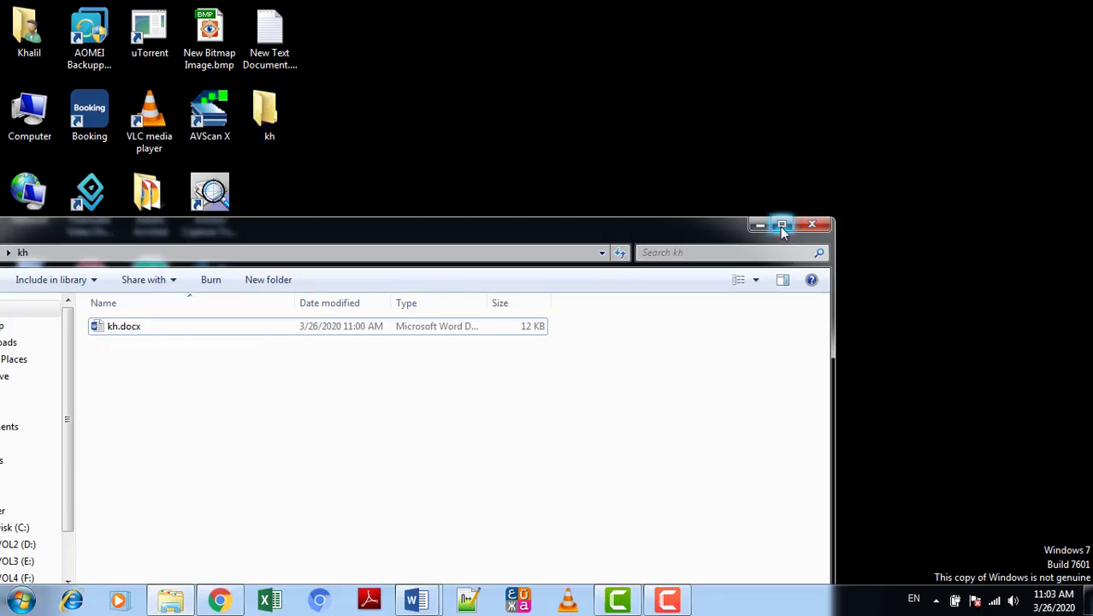
pyautogui.click(782, 226)
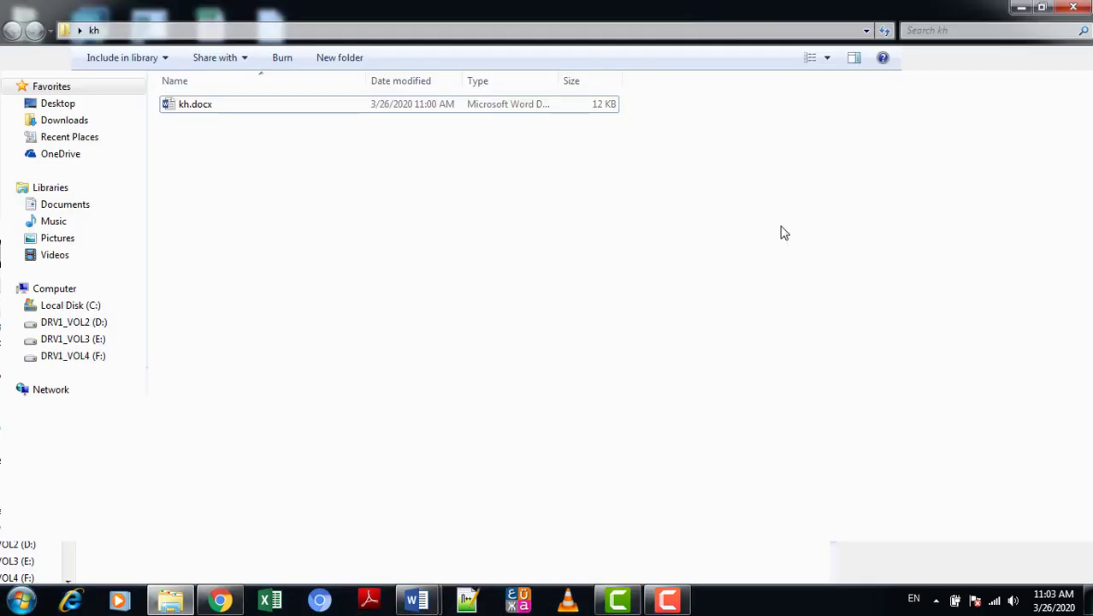
pyautogui.click(240, 111)
pyautogui.doubleClick(240, 111)
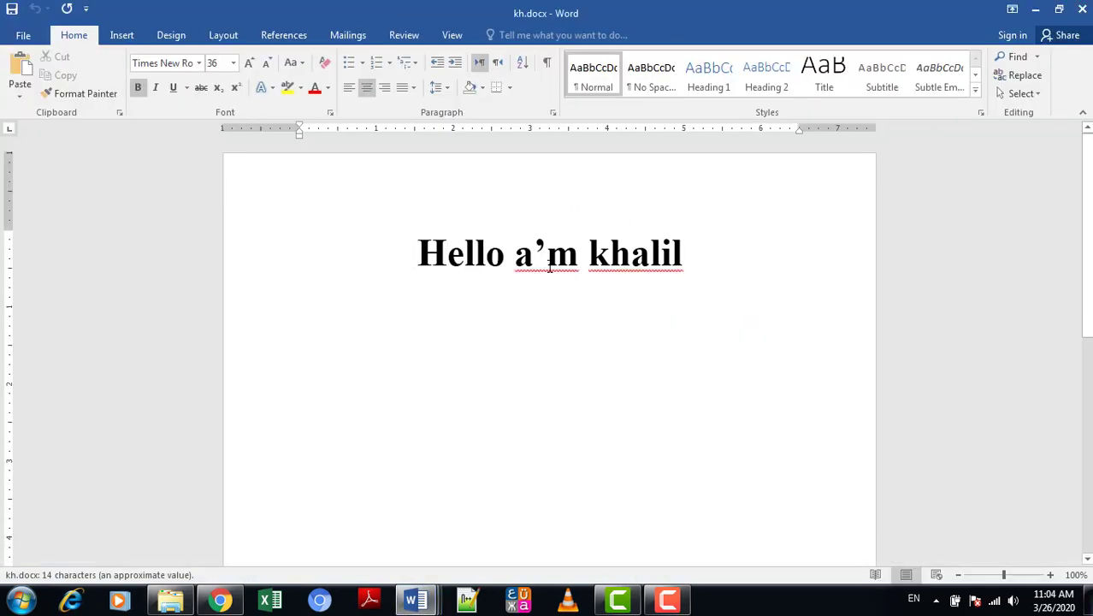
# - Switch to the chapter 5 File Management document and read the sections on naming a new folder and renaming a folder
pyautogui.moveTo(416, 599)
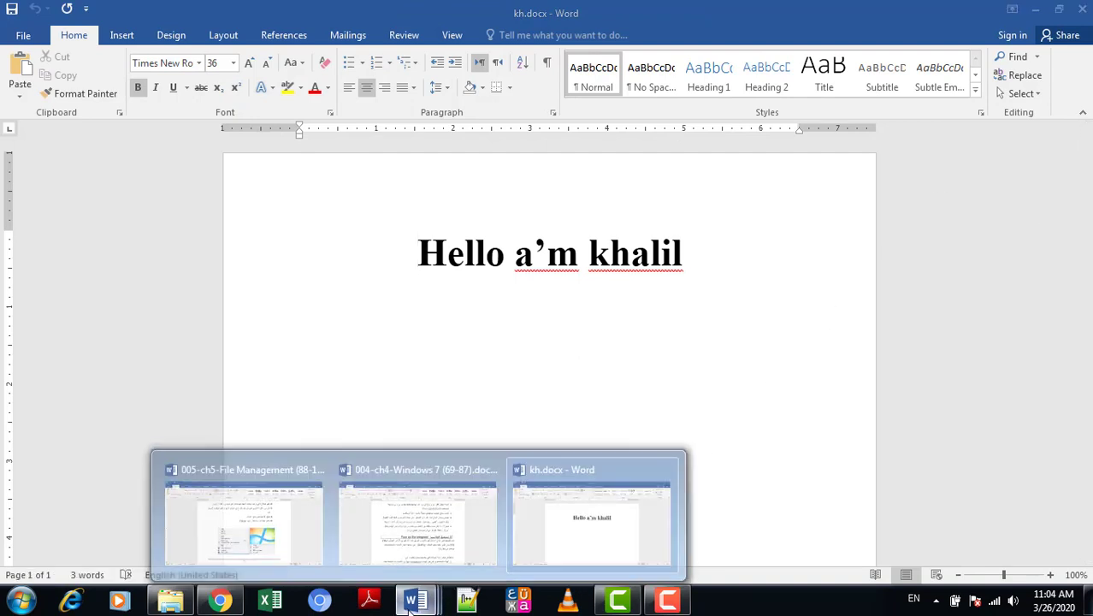
pyautogui.click(275, 517)
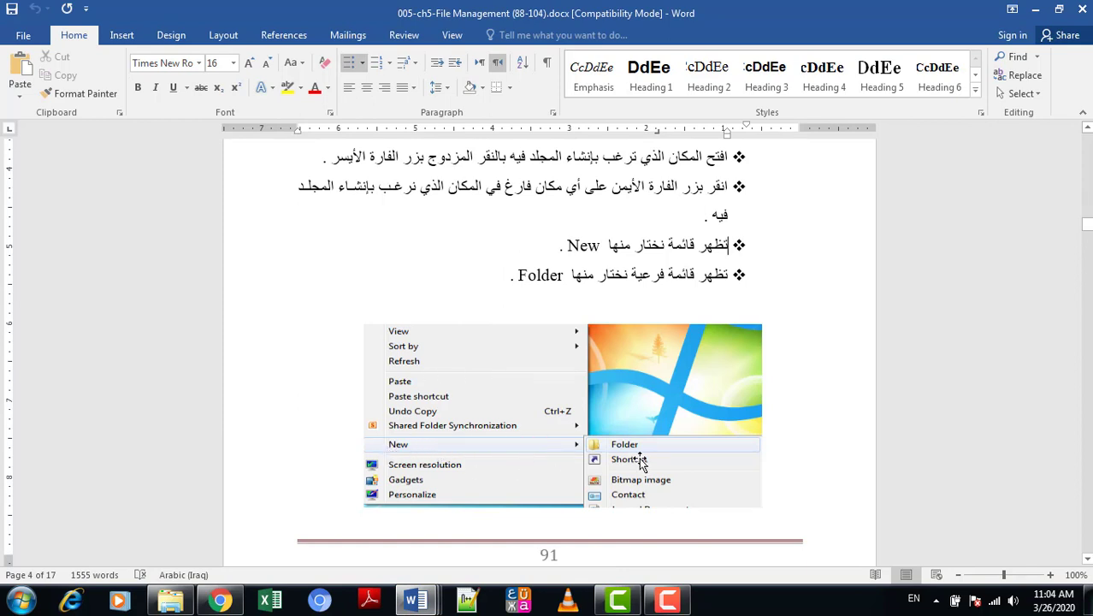
pyautogui.click(1087, 562)
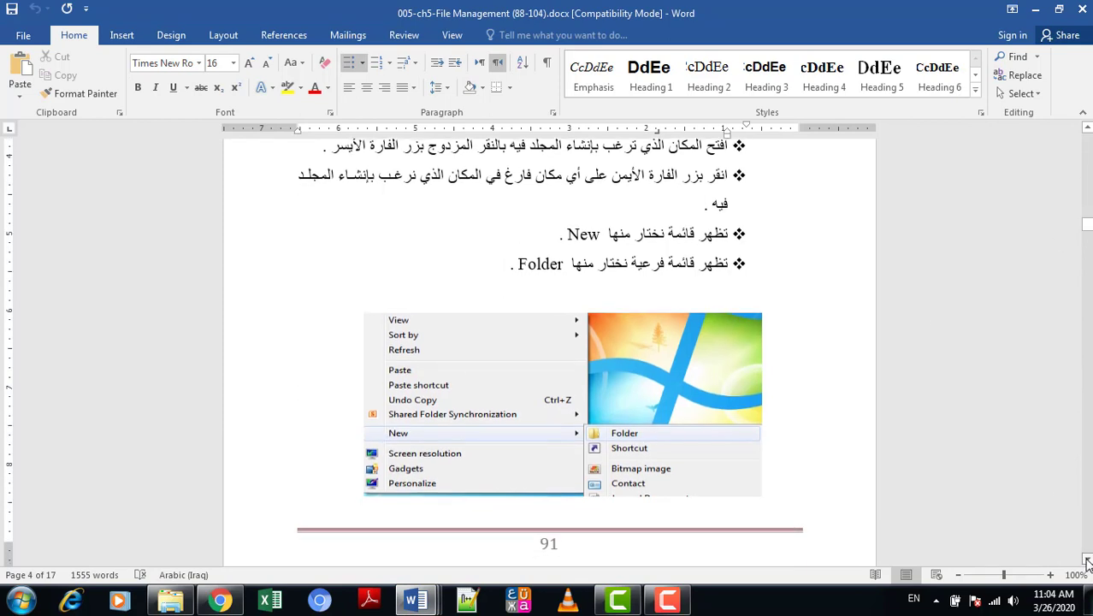
pyautogui.scroll(-5, 1087, 561)
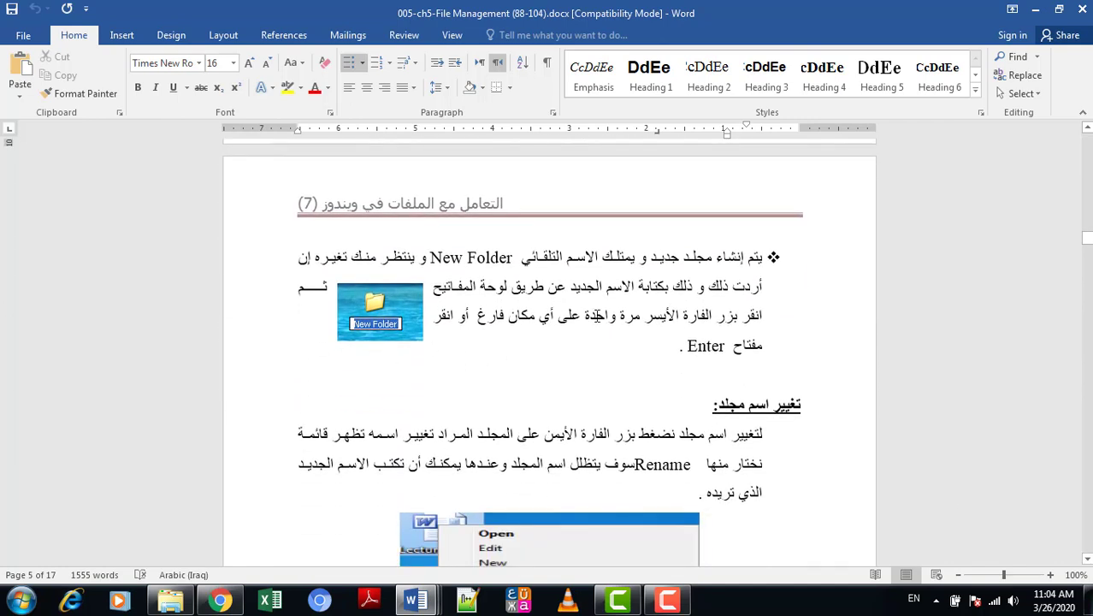
pyautogui.scroll(-4, 1087, 560)
pyautogui.click(1086, 560)
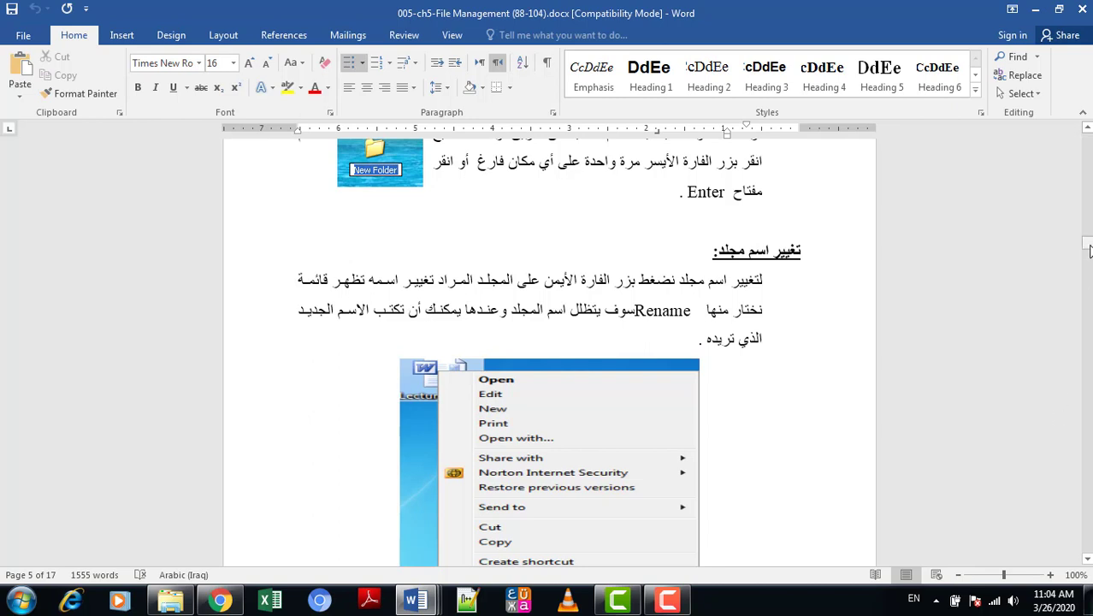
pyautogui.moveTo(1090, 248); pyautogui.dragTo(1089, 254)
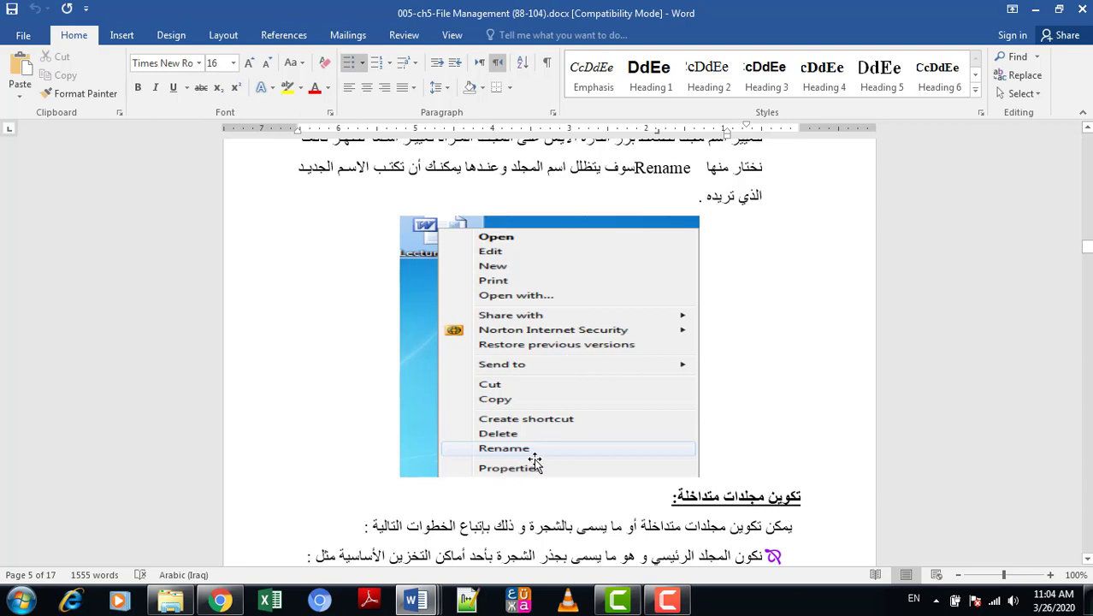
# - Minimize the chapter 5 document and kh.docx, and reopen kh.docx from inside the kh folder
pyautogui.click(1035, 11)
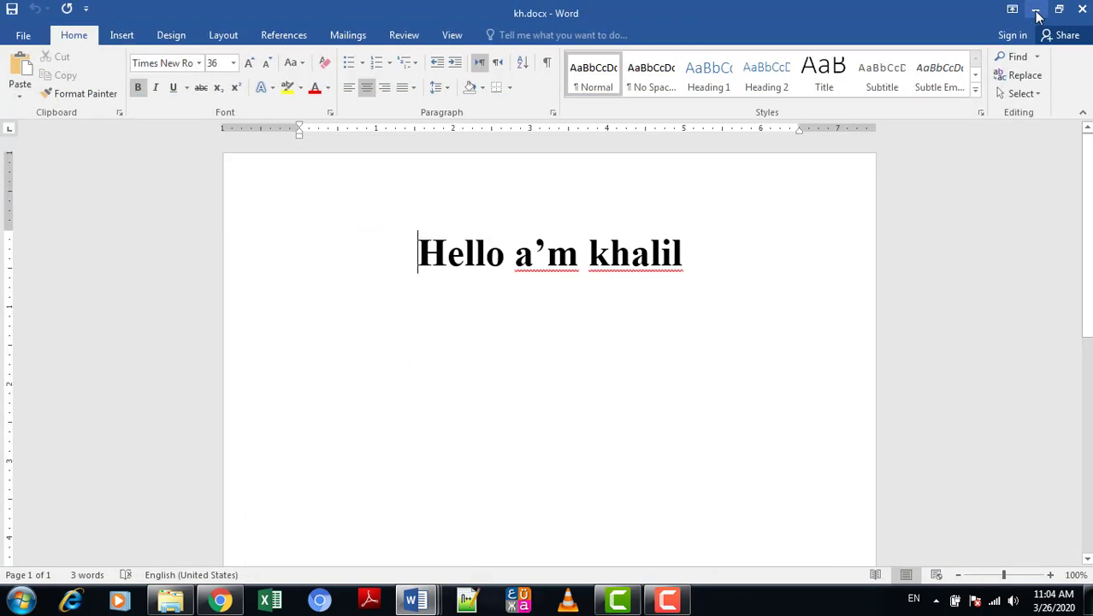
pyautogui.click(1035, 10)
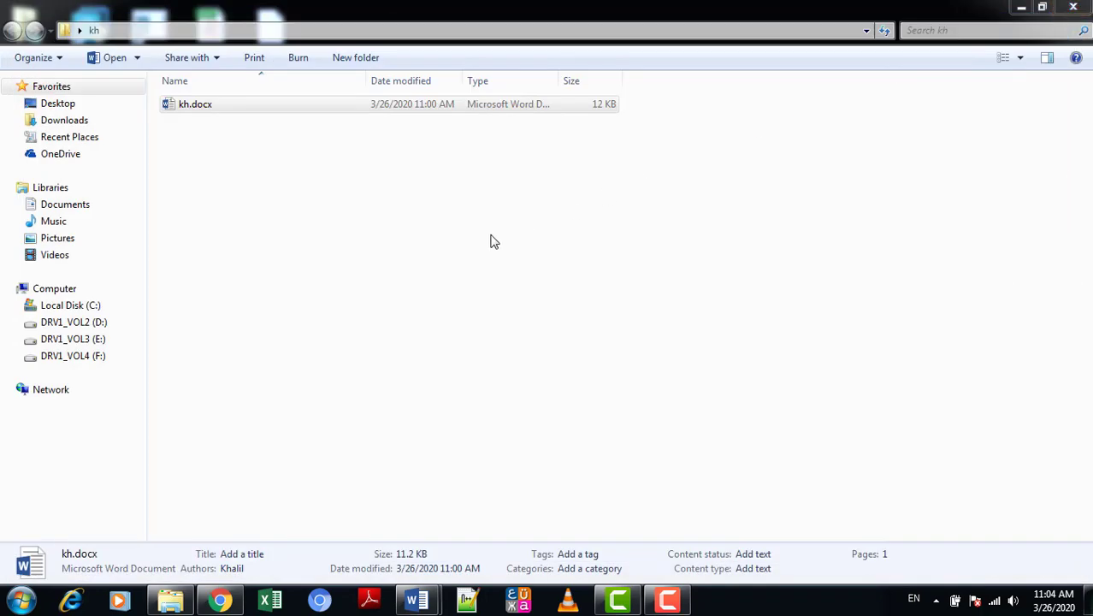
pyautogui.click(236, 113)
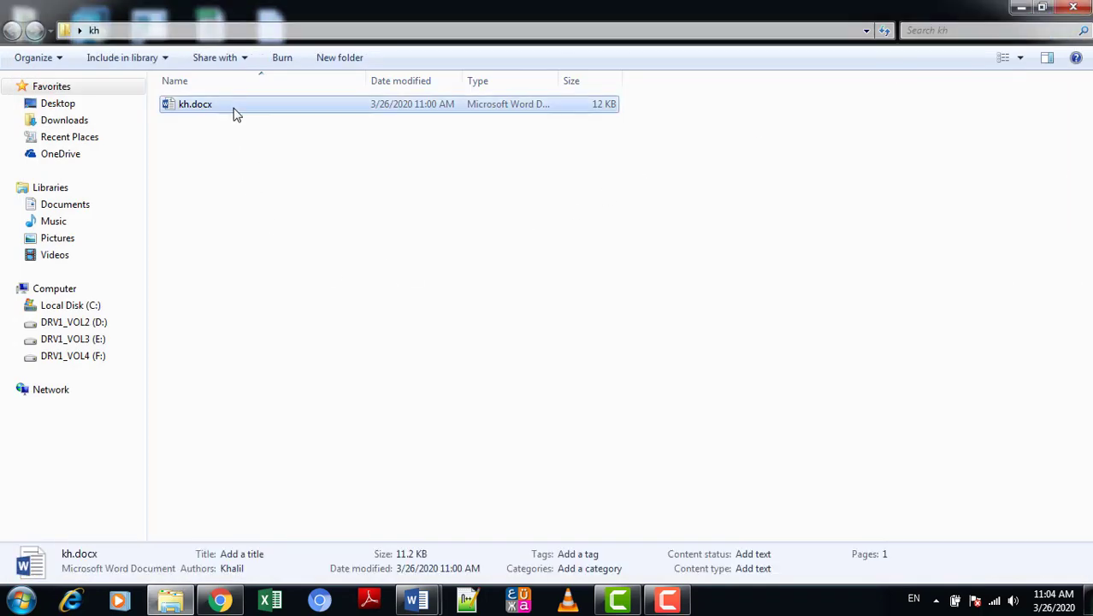
pyautogui.doubleClick(236, 113)
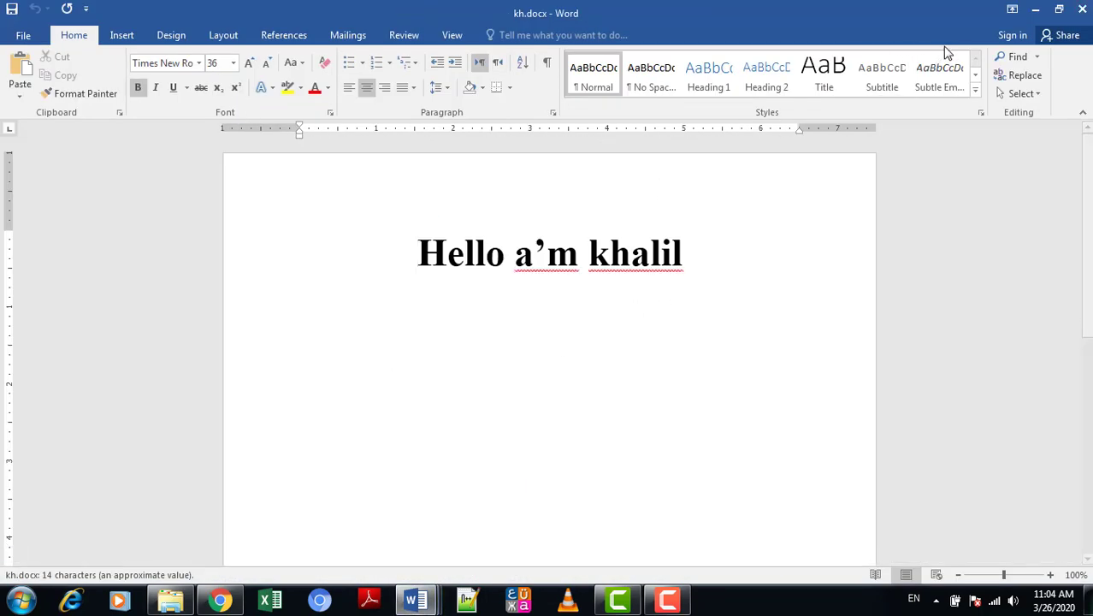
# - Minimize kh.docx, the chapter 5 document and the kh folder window to show the desktop
pyautogui.click(1036, 9)
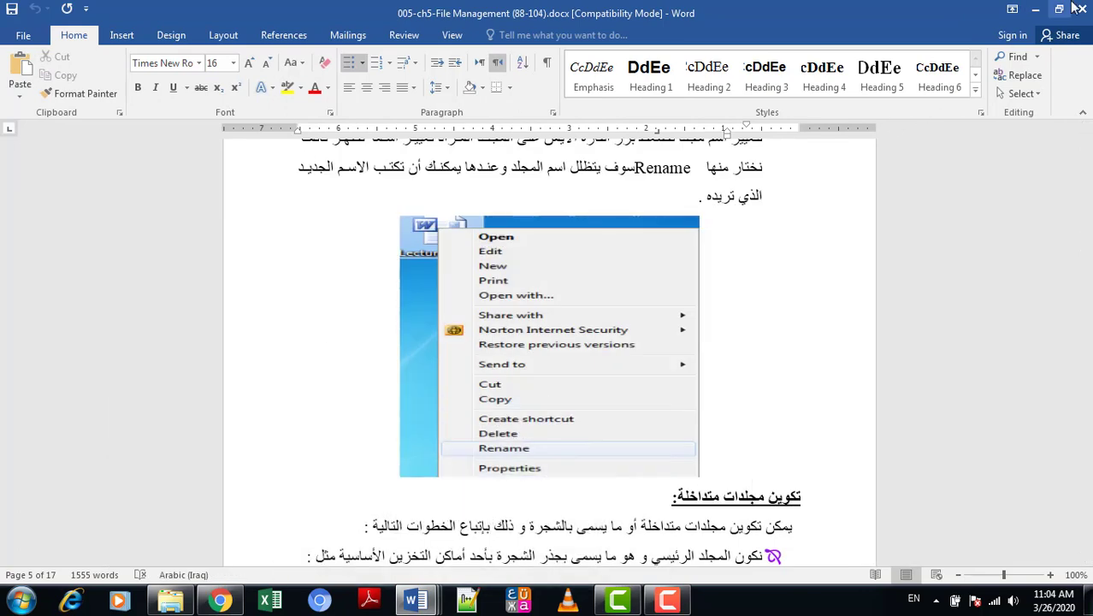
pyautogui.click(1036, 9)
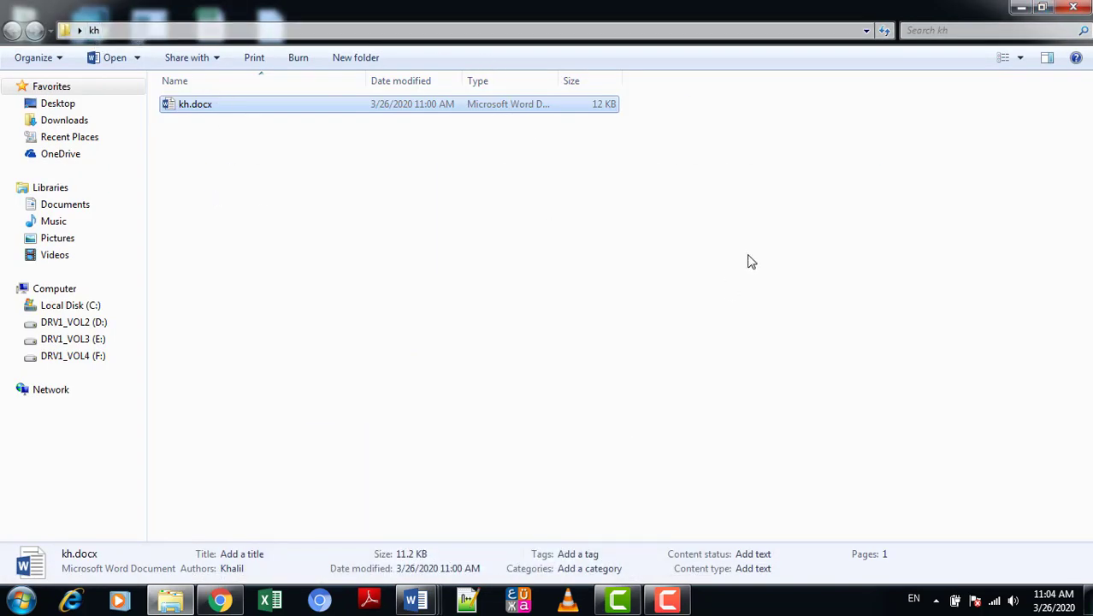
pyautogui.click(1021, 7)
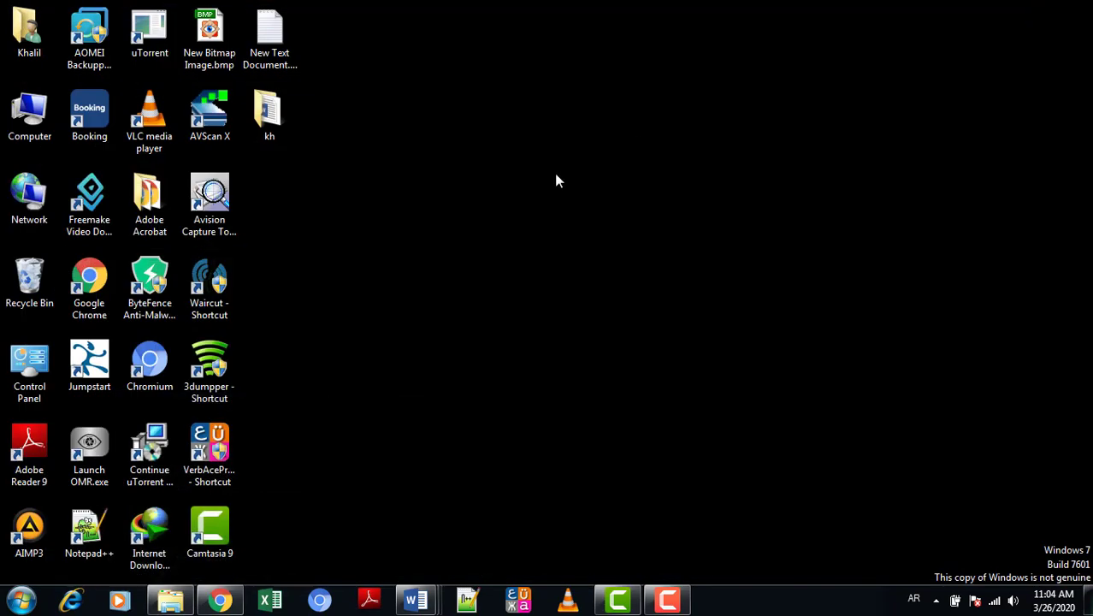
# - Try to rename the kh folder on the desktop to the presenter's first name in lowercase
pyautogui.click(270, 123)
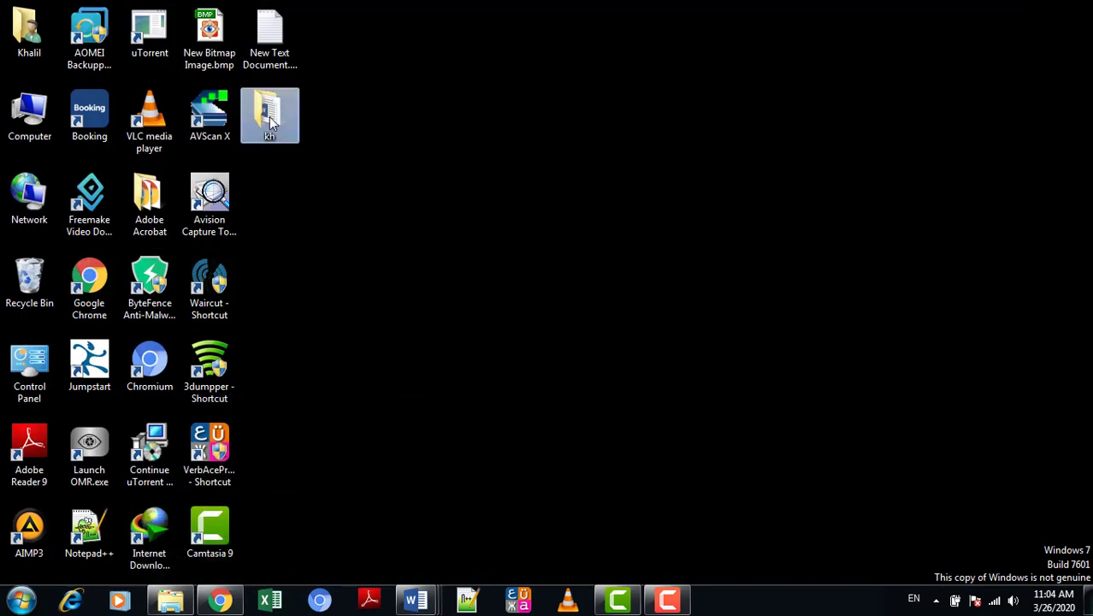
pyautogui.rightClick(271, 123)
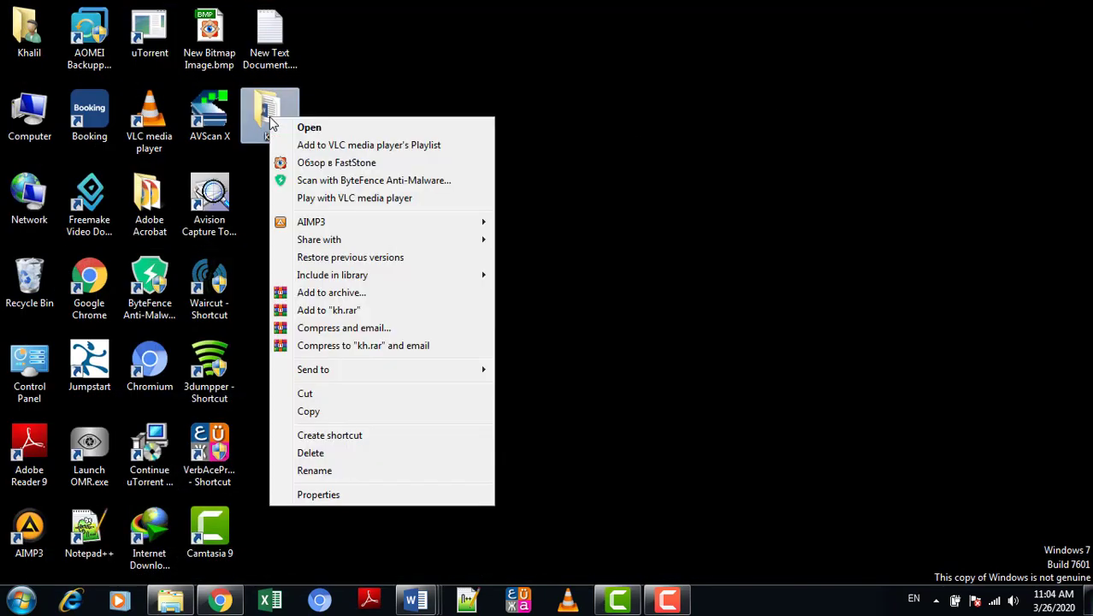
pyautogui.click(314, 470)
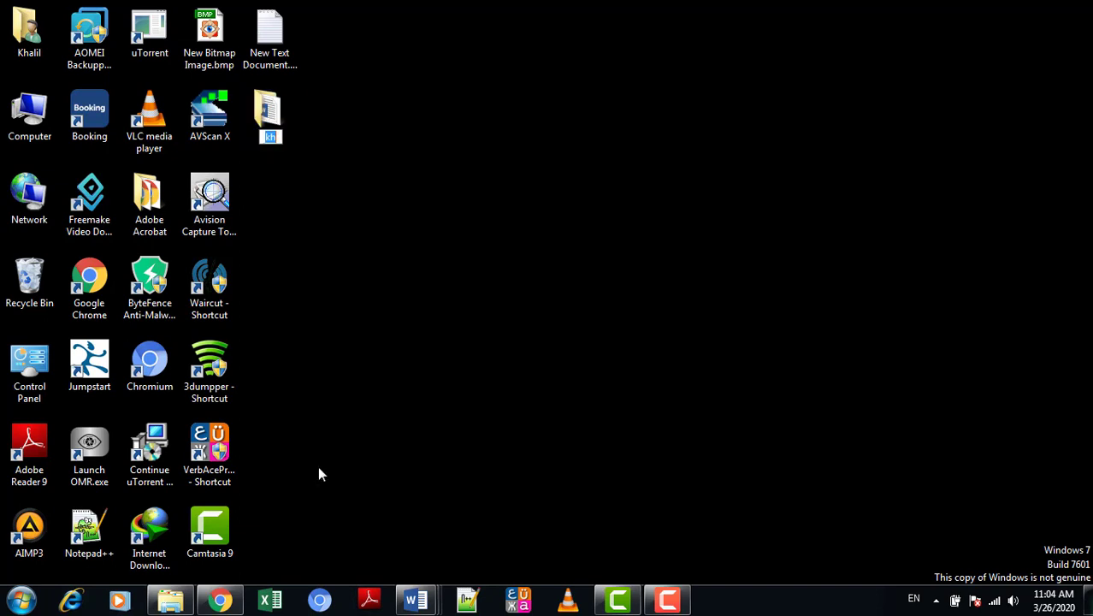
pyautogui.write('khalil')
pyautogui.press('Return')
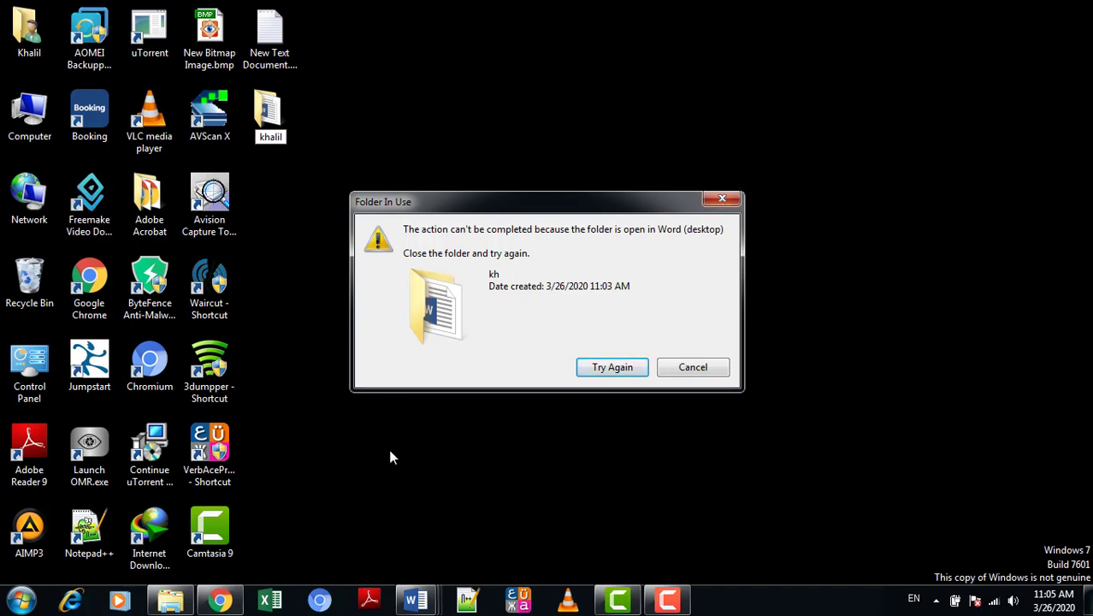
# - Close kh.docx in Word and retry the pending rename of the kh folder
pyautogui.moveTo(416, 601)
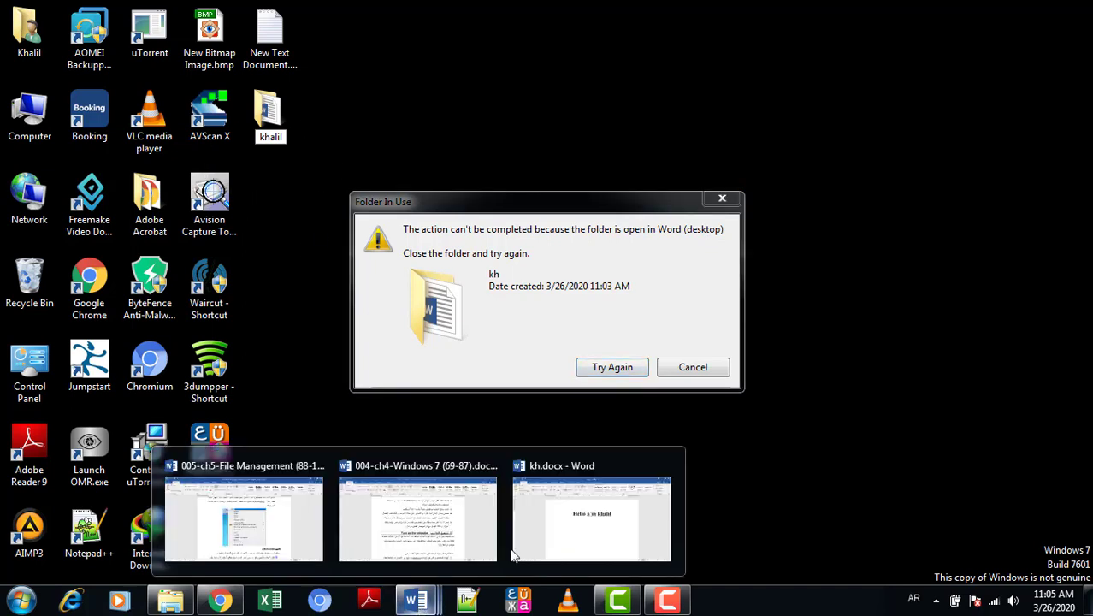
pyautogui.click(617, 508)
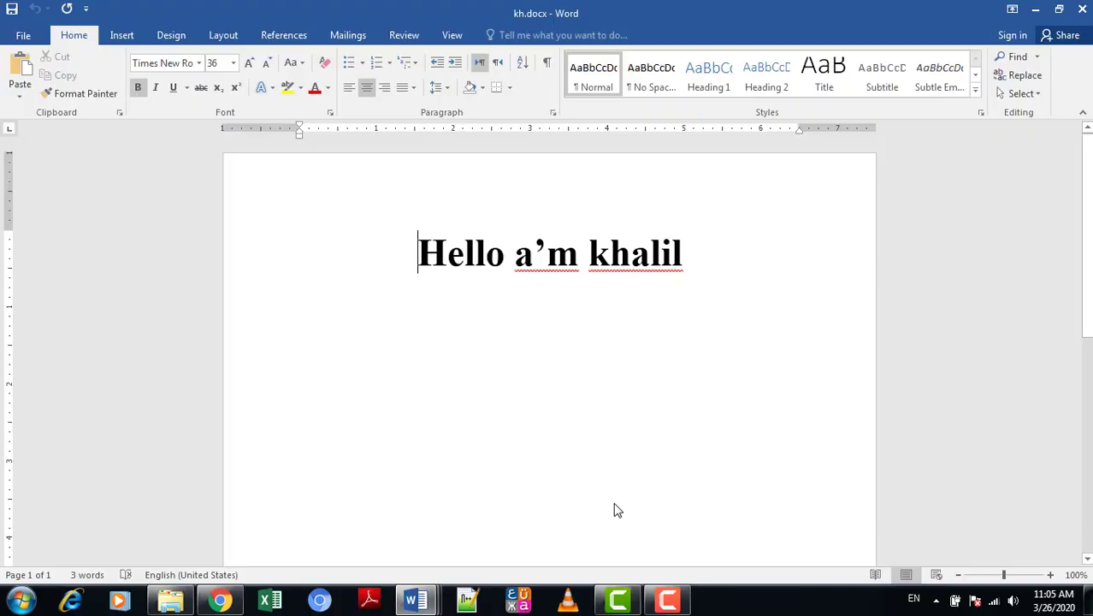
pyautogui.click(1082, 9)
pyautogui.click(610, 369)
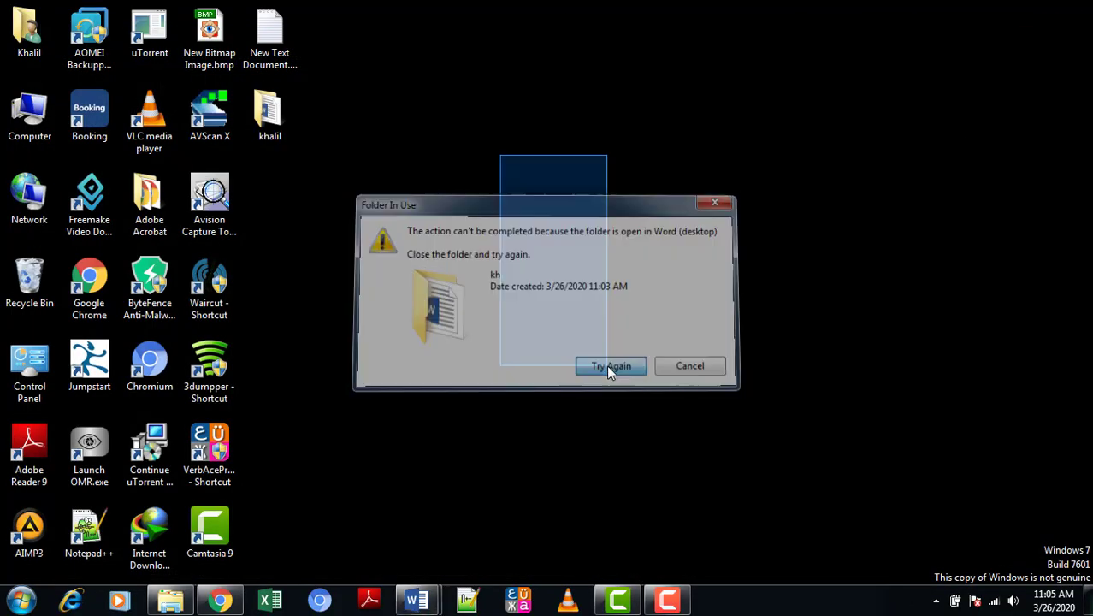
pyautogui.moveTo(502, 155)
pyautogui.mouseDown()
pyautogui.moveTo(282, 137)
pyautogui.moveTo(503, 156)
pyautogui.mouseUp()
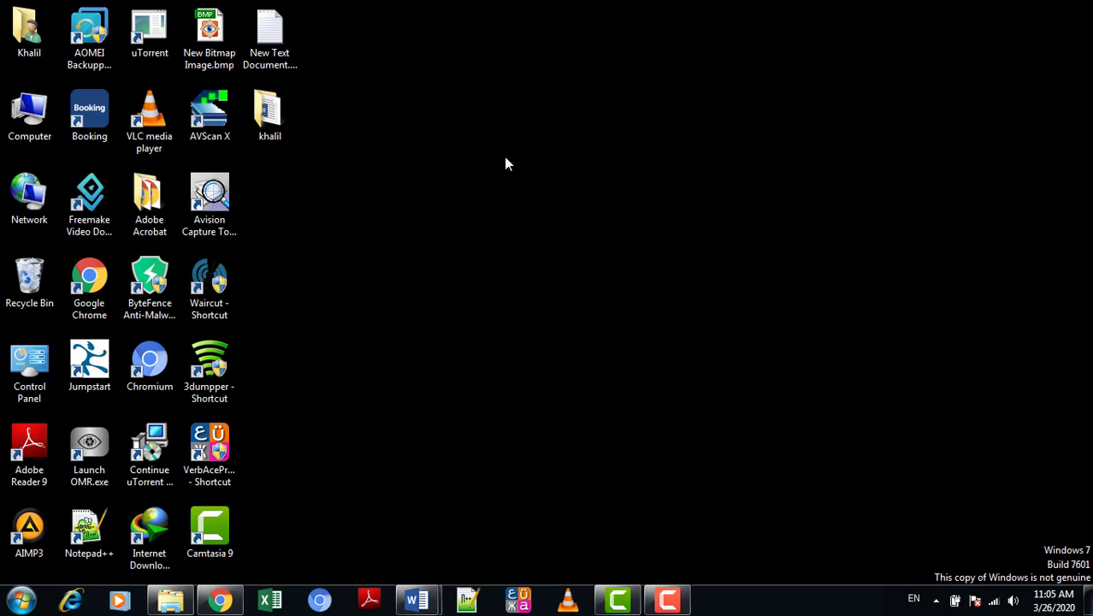
pyautogui.click(270, 128)
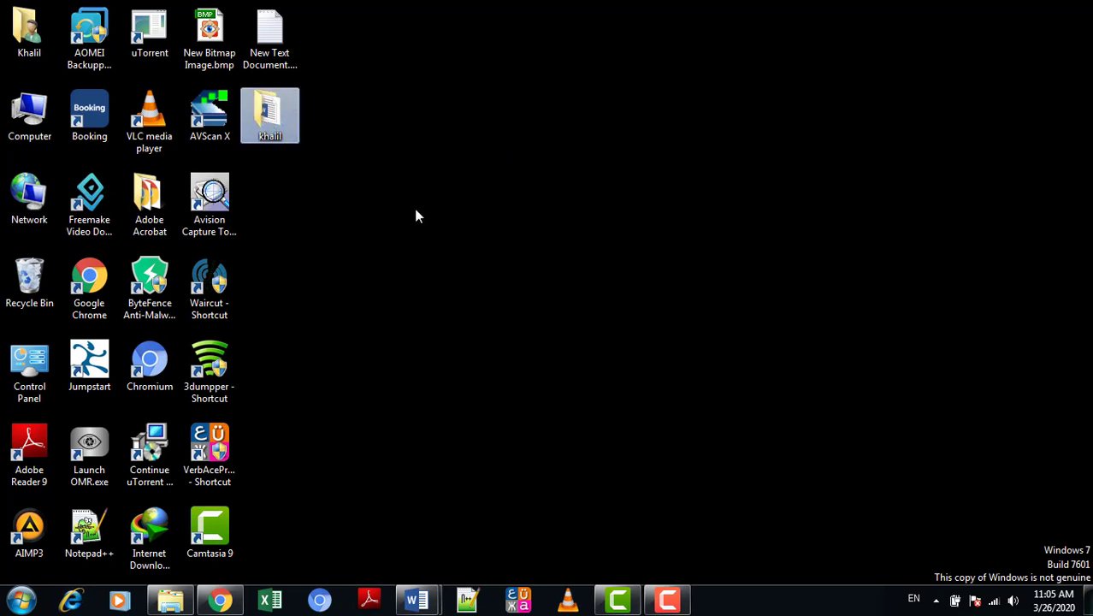
pyautogui.click(479, 152)
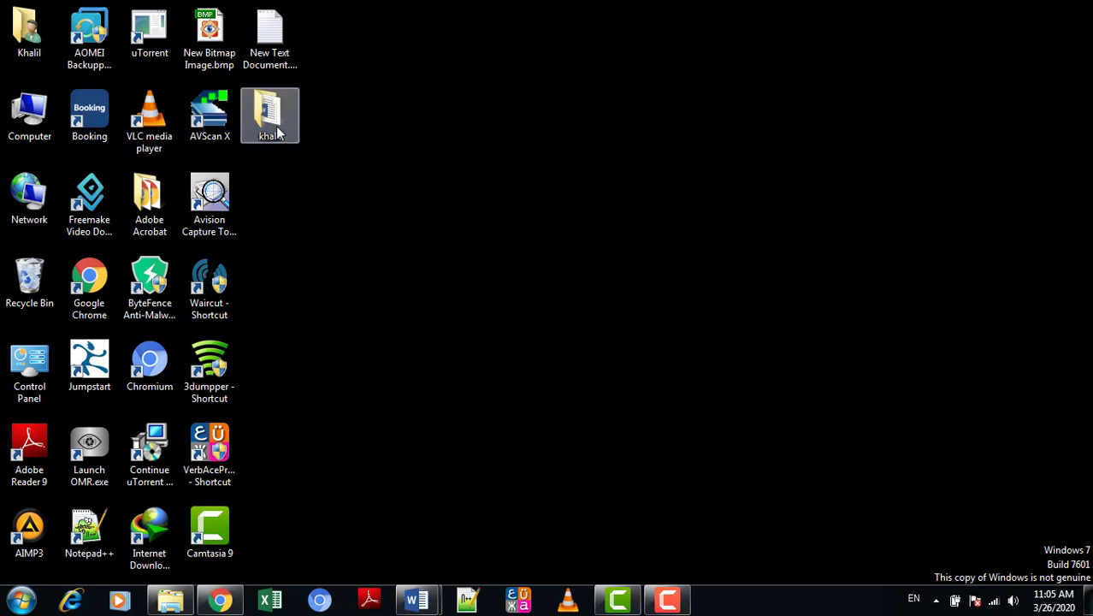
pyautogui.click(210, 201)
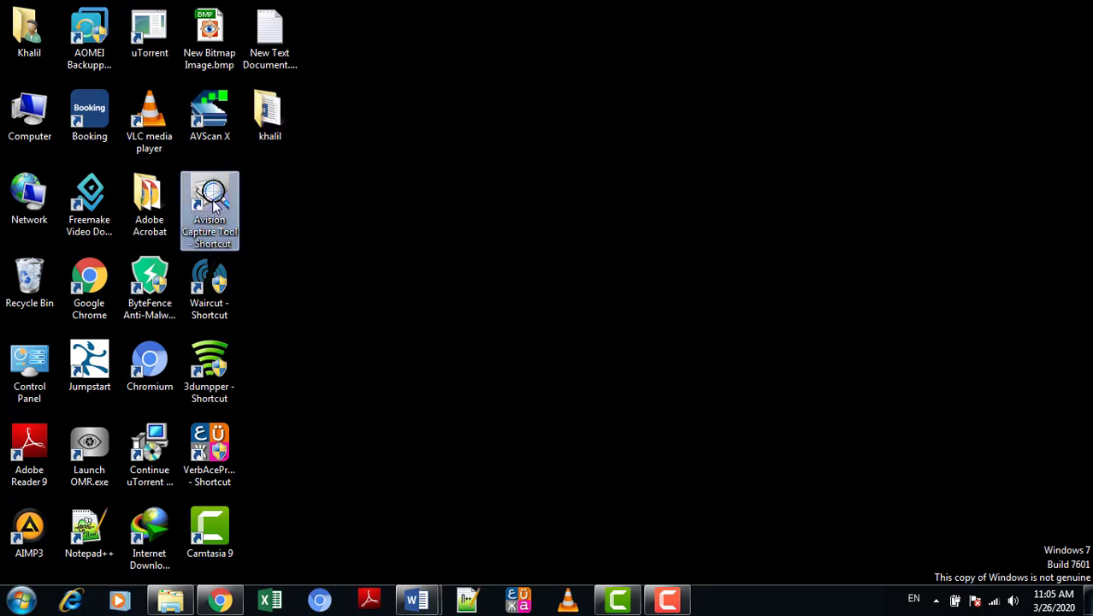
# - Rename the folder below New Text Document on the desktop to lolo using the Rename command
pyautogui.click(270, 129)
pyautogui.rightClick(270, 128)
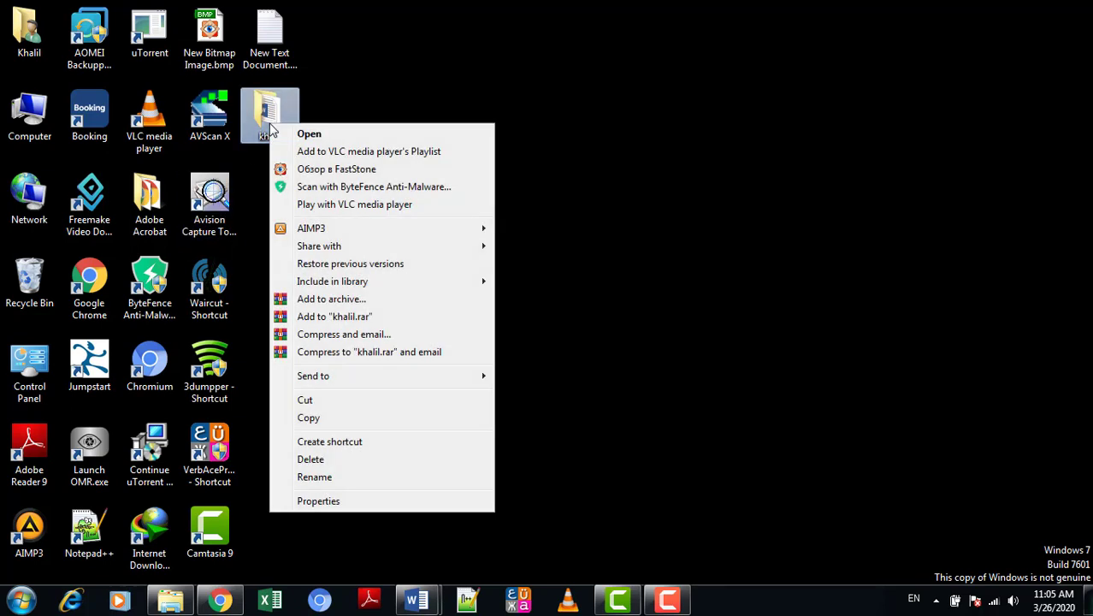
pyautogui.click(341, 476)
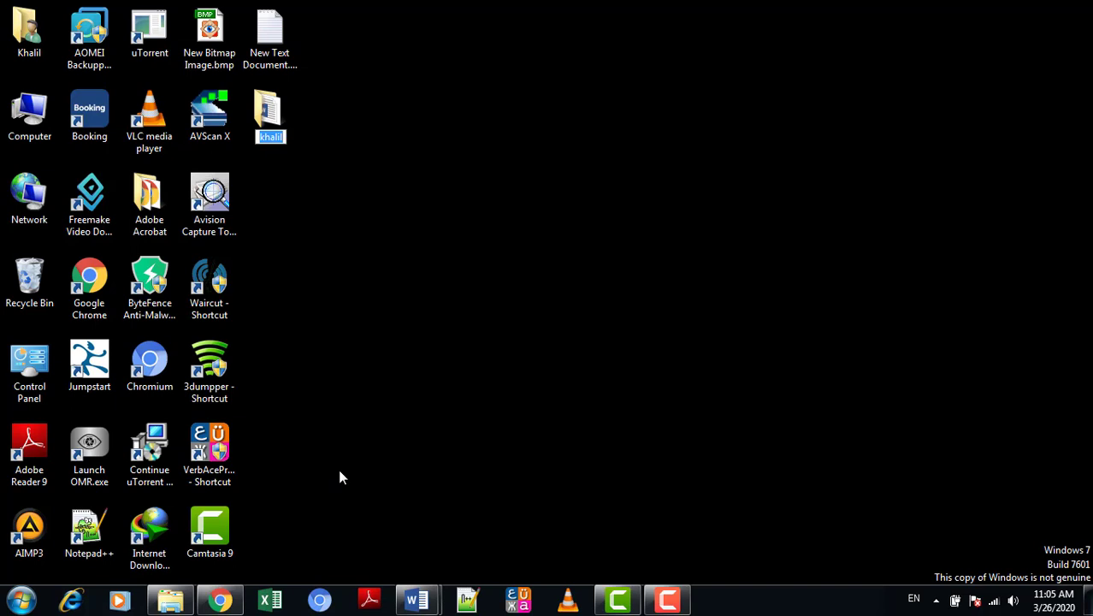
pyautogui.write('lolo')
pyautogui.press('Return')
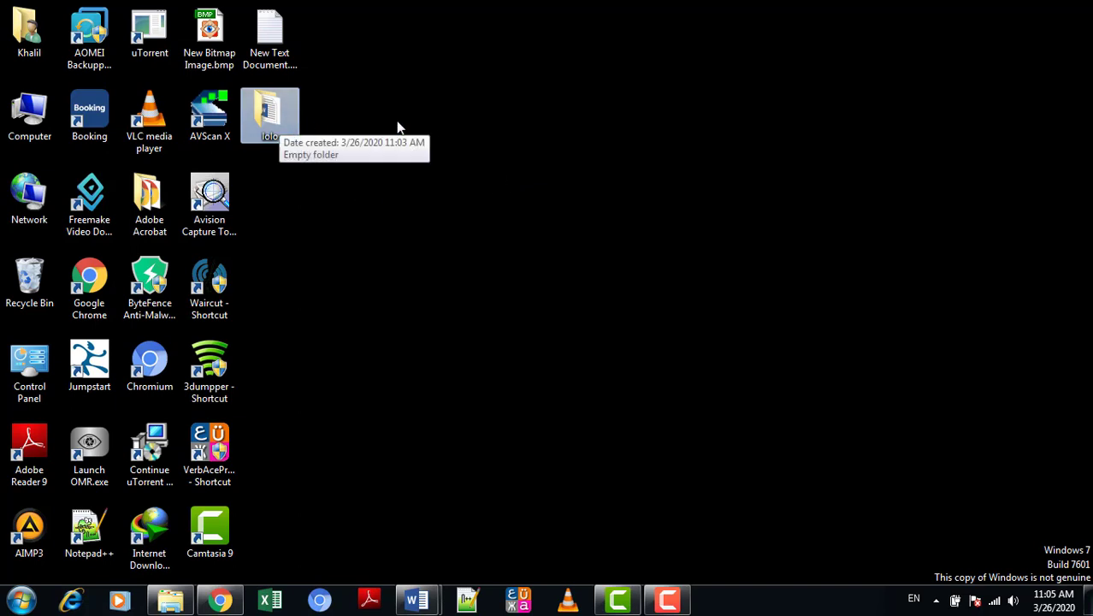
pyautogui.click(443, 127)
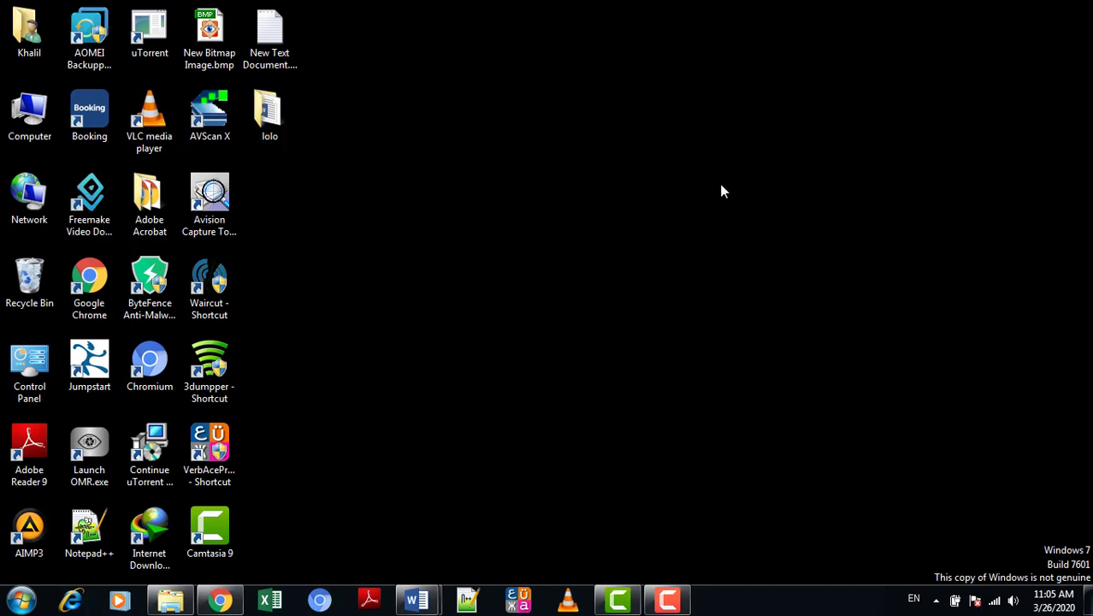
# - Rename the lolo folder on the desktop to opo
pyautogui.click(273, 120)
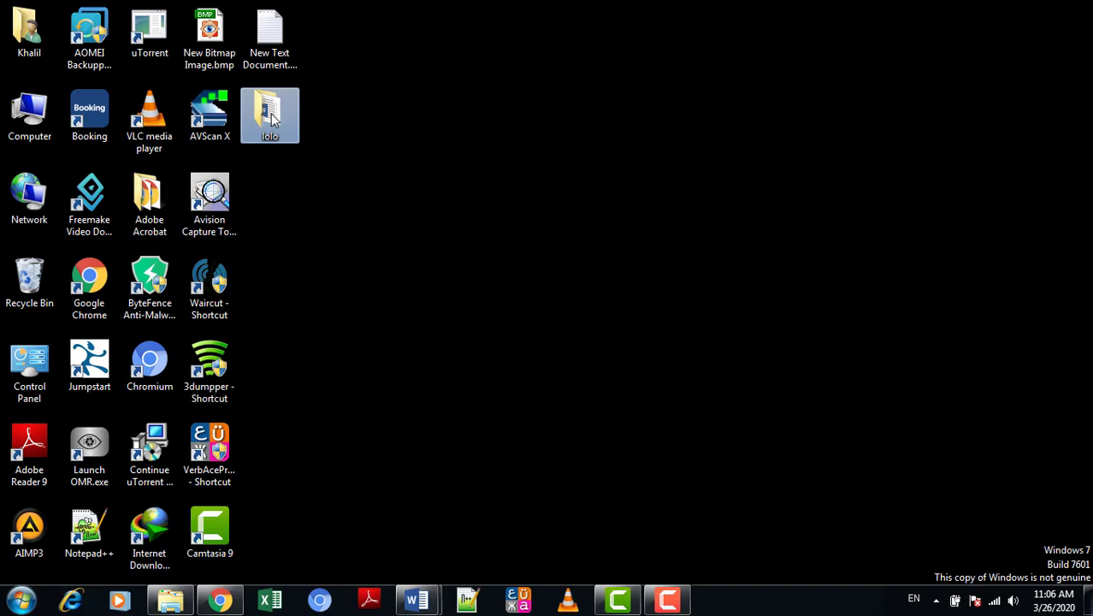
pyautogui.press('F2')
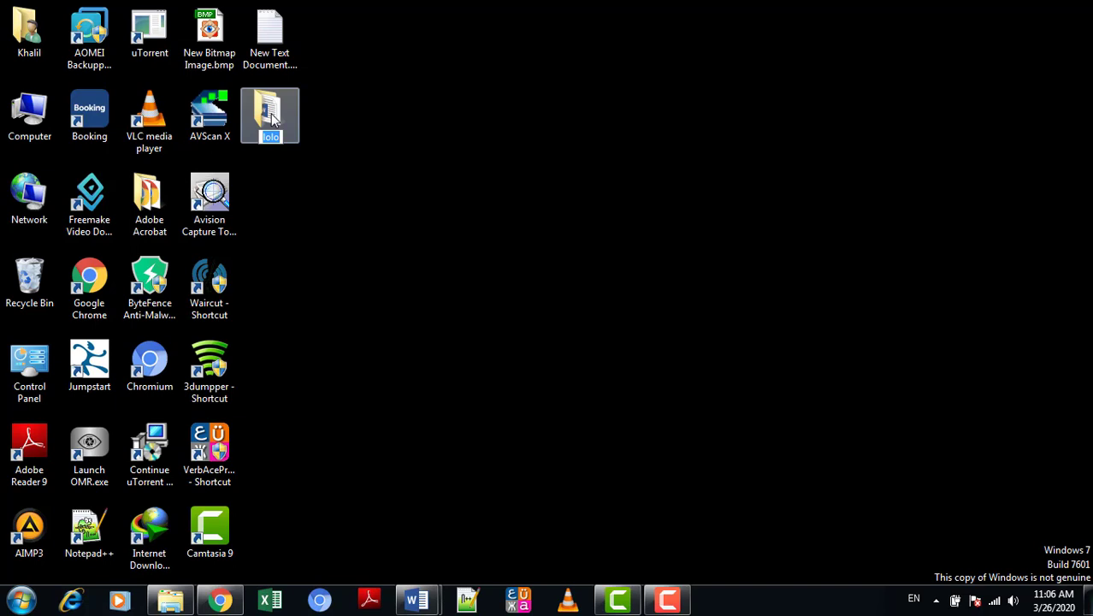
pyautogui.write('opo')
pyautogui.press('Return')
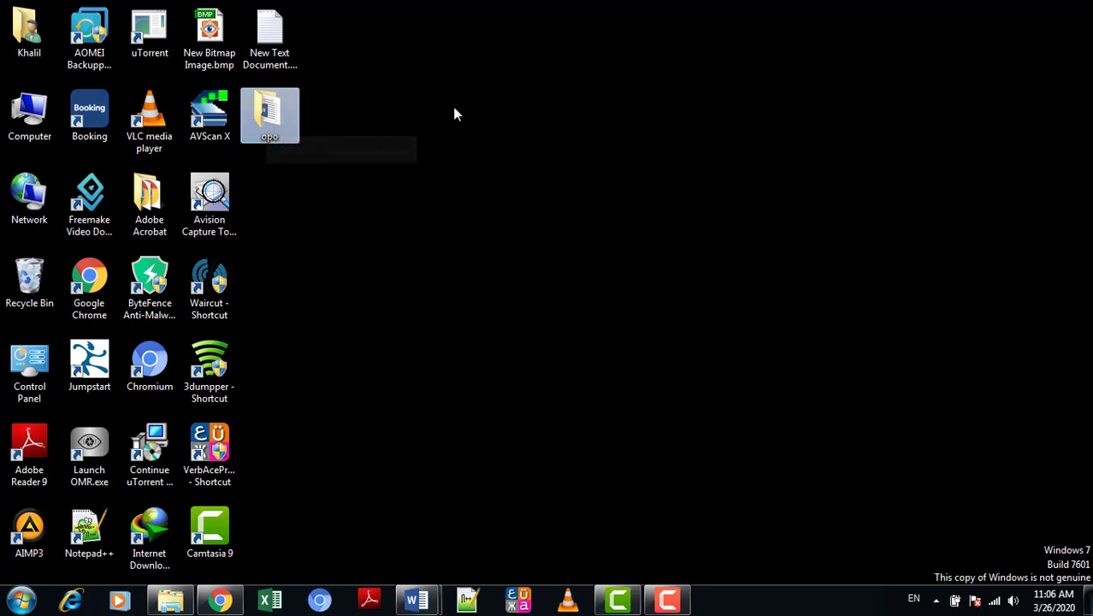
# - Rename the opo folder to ttoto by editing its name directly on the desktop, and deselect it
pyautogui.click(267, 137)
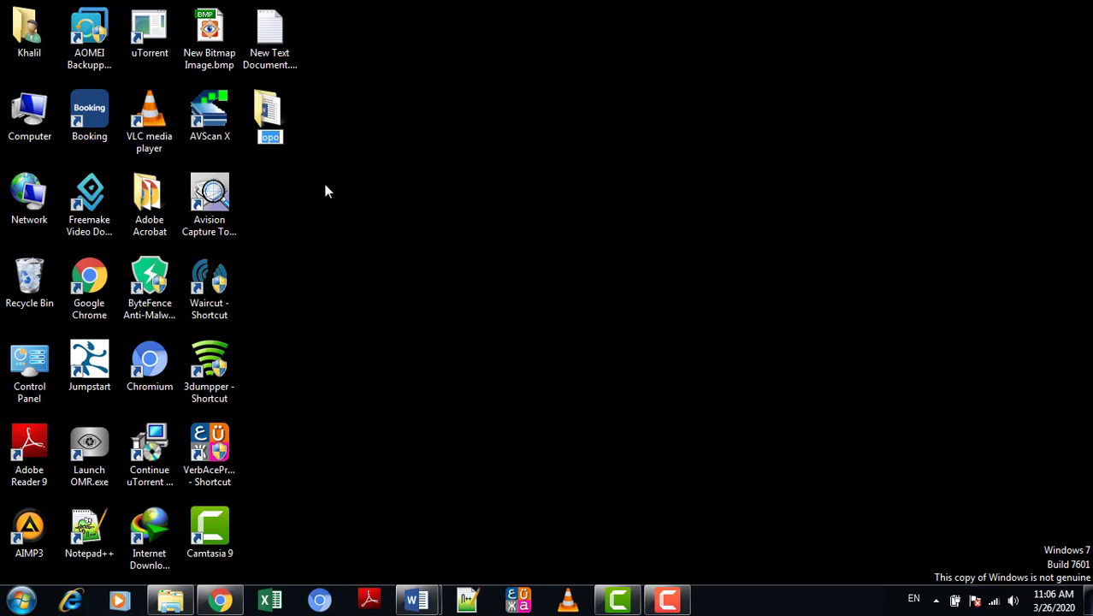
pyautogui.write('ttoto')
pyautogui.press('Return')
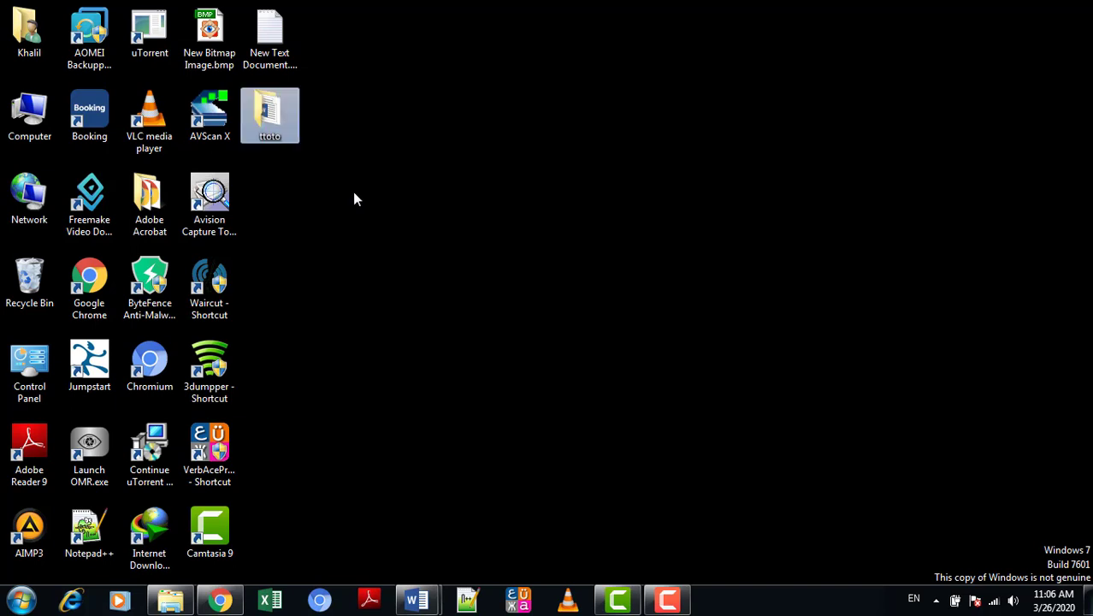
pyautogui.click(478, 193)
pyautogui.click(272, 128)
pyautogui.moveTo(266, 134)
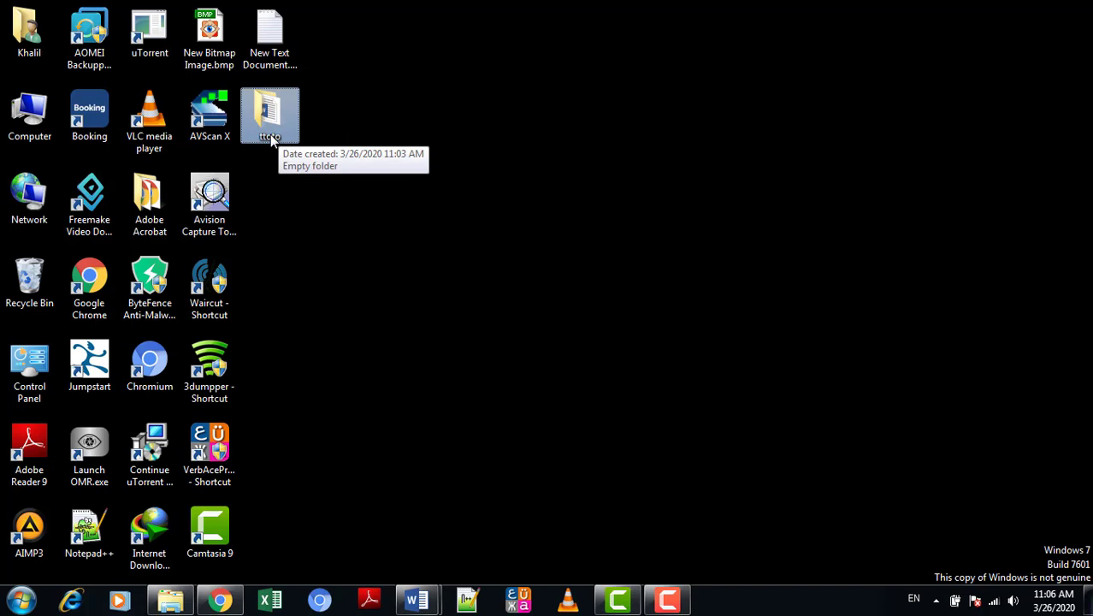
pyautogui.click(495, 121)
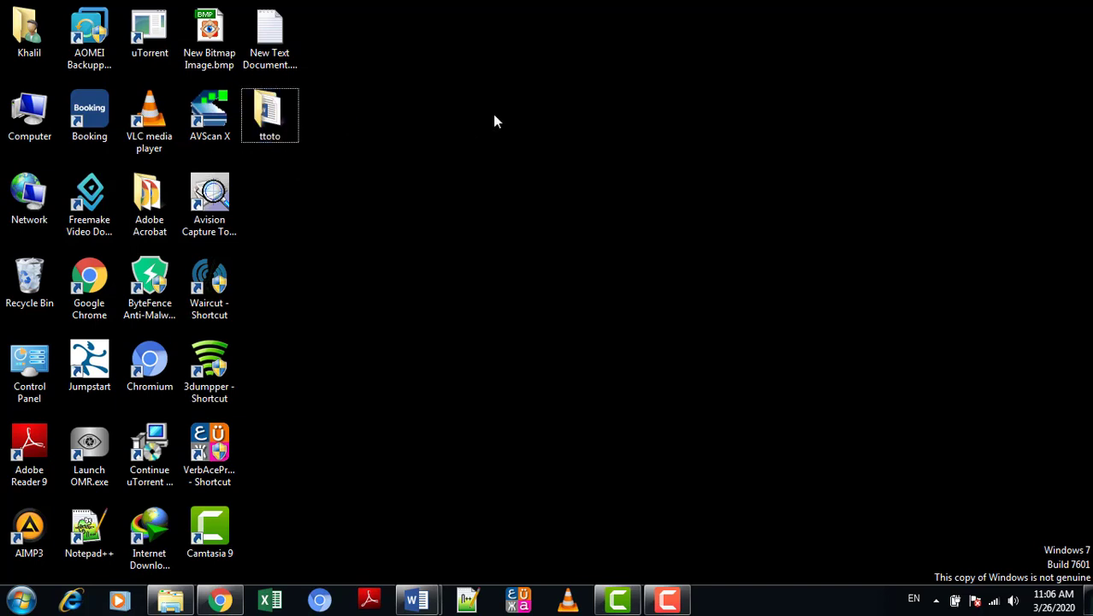
# - Rename the ttoto folder on the desktop to momo through its Properties dialog, and deselect it
pyautogui.rightClick(273, 121)
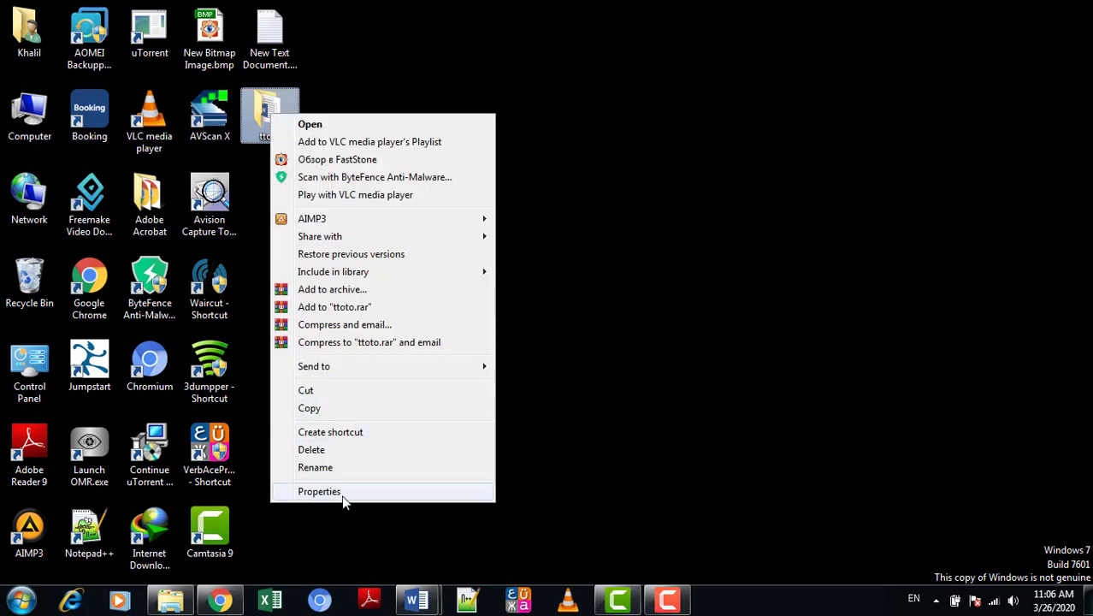
pyautogui.click(319, 492)
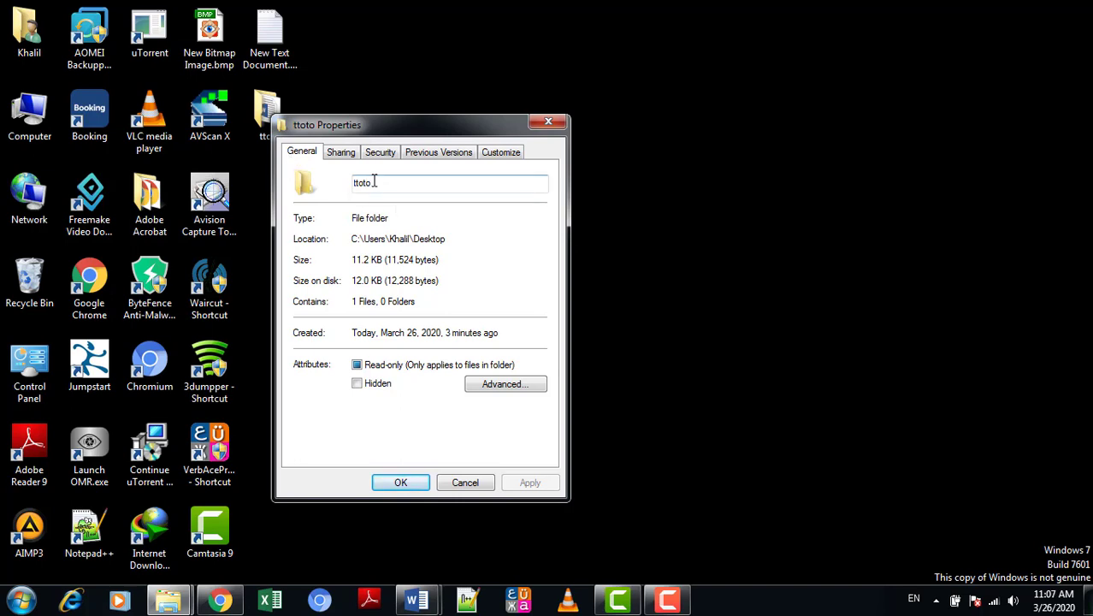
pyautogui.moveTo(373, 183); pyautogui.dragTo(348, 182)
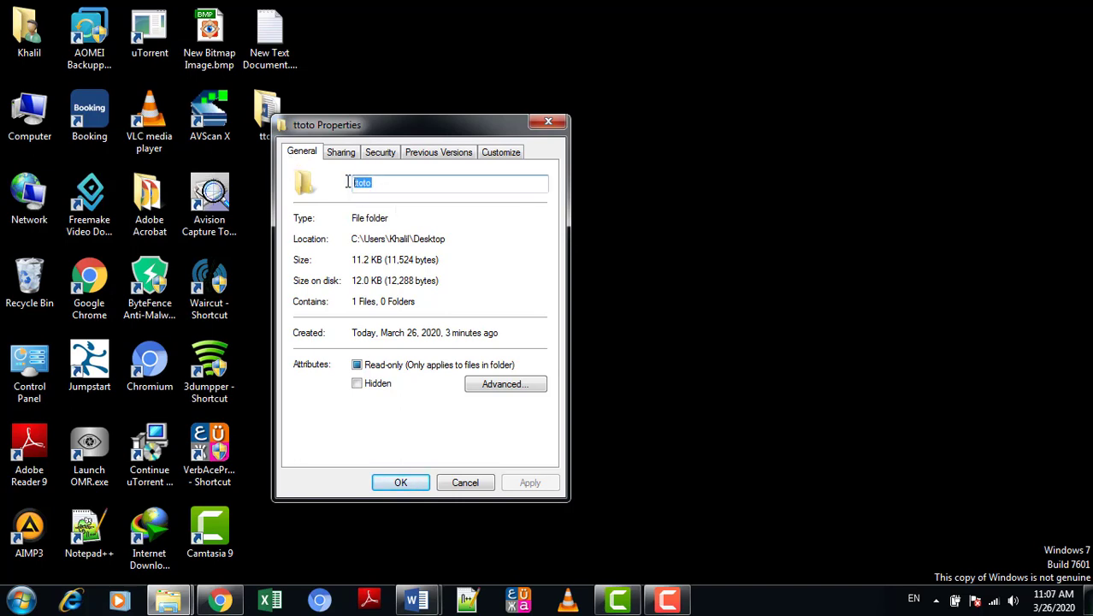
pyautogui.write('momo')
pyautogui.click(400, 483)
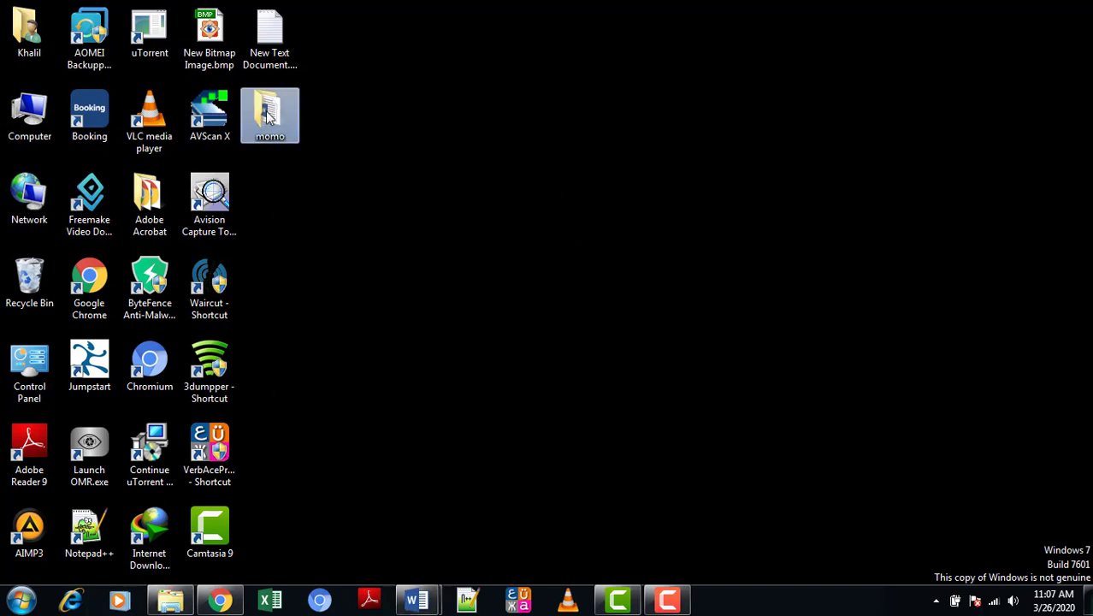
pyautogui.click(438, 128)
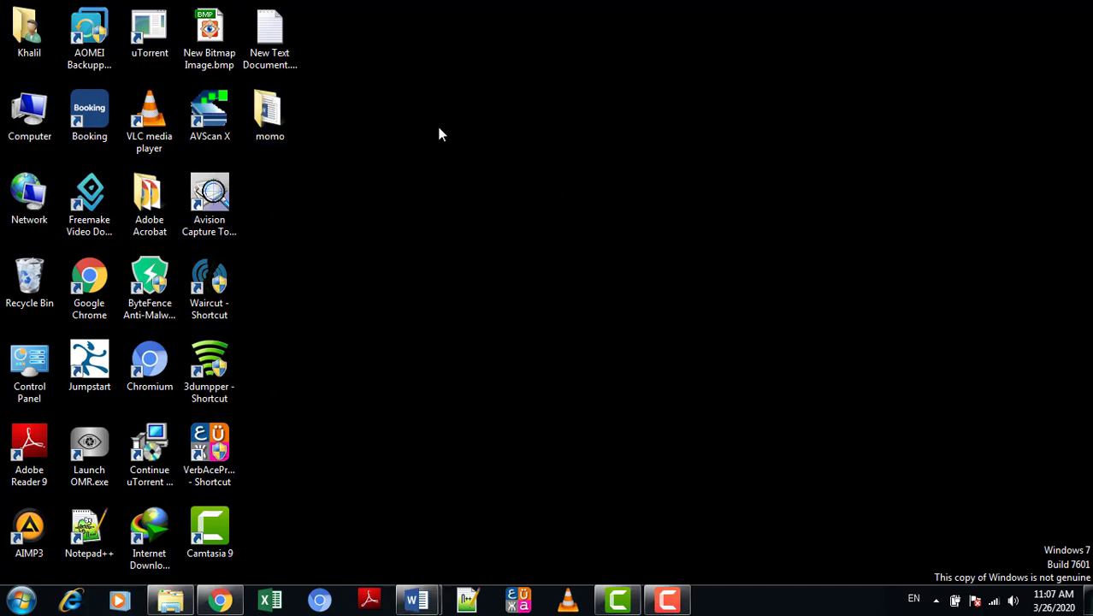
# - Review the momo folder's name field in its Properties and its in-place name editing, leaving both without changes
pyautogui.rightClick(259, 115)
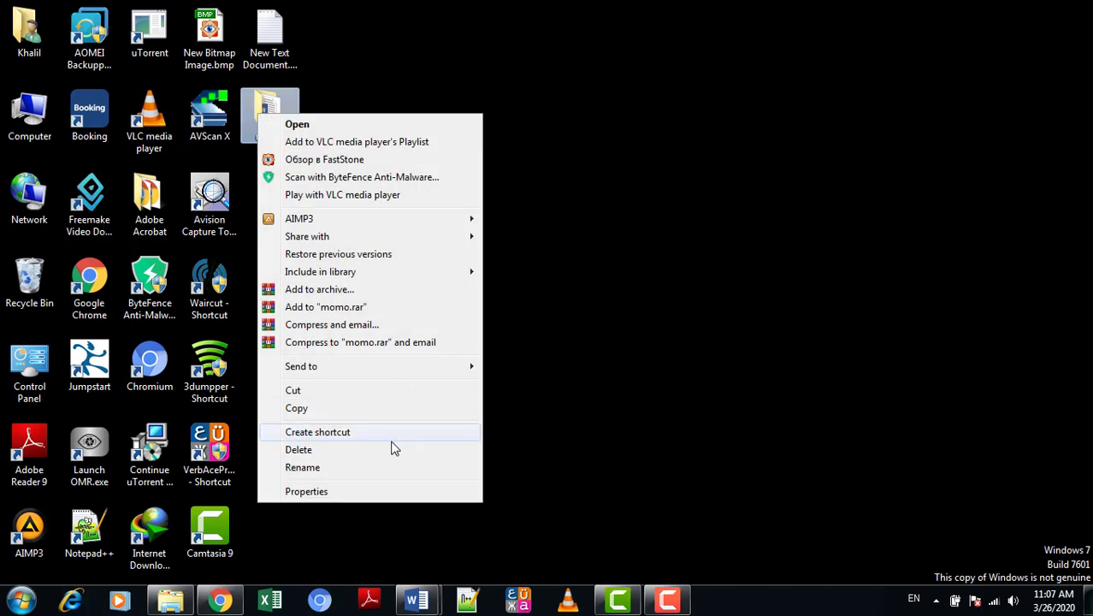
pyautogui.click(547, 242)
pyautogui.click(270, 111)
pyautogui.rightClick(263, 111)
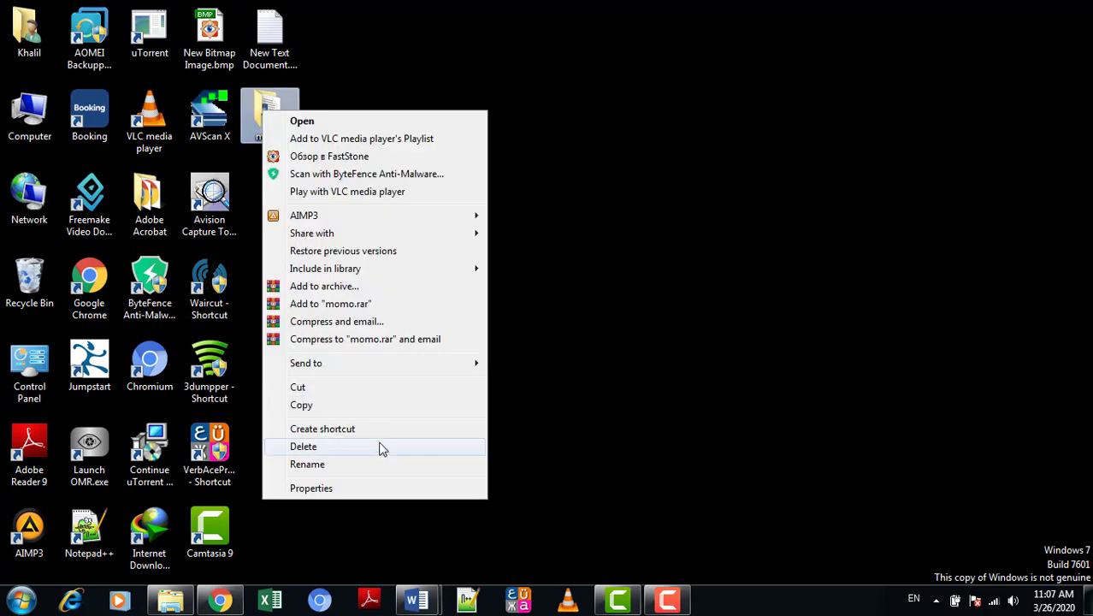
pyautogui.click(321, 487)
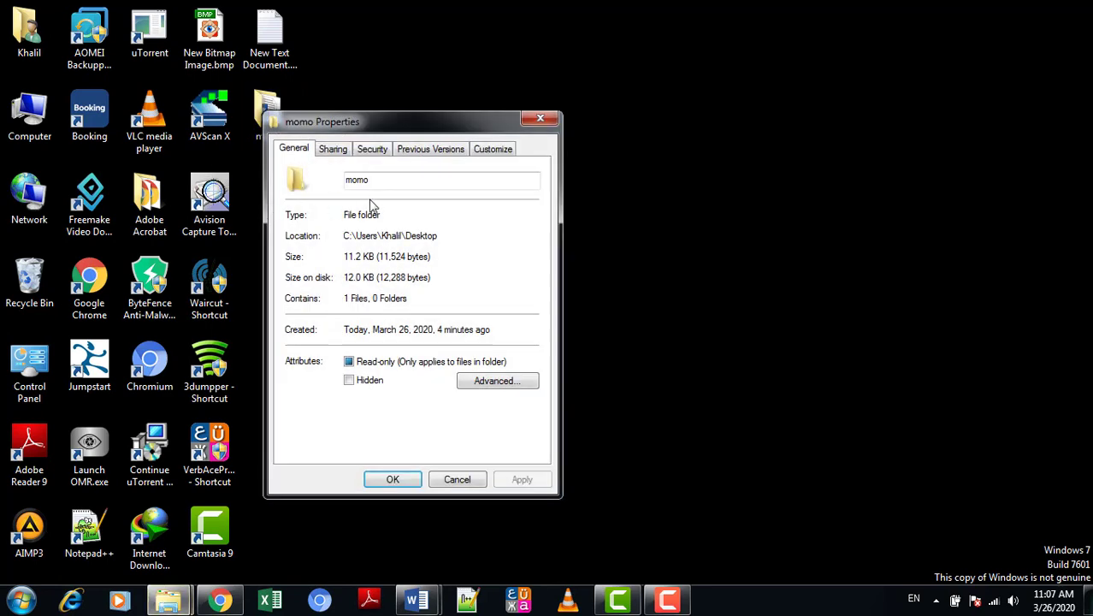
pyautogui.click(540, 120)
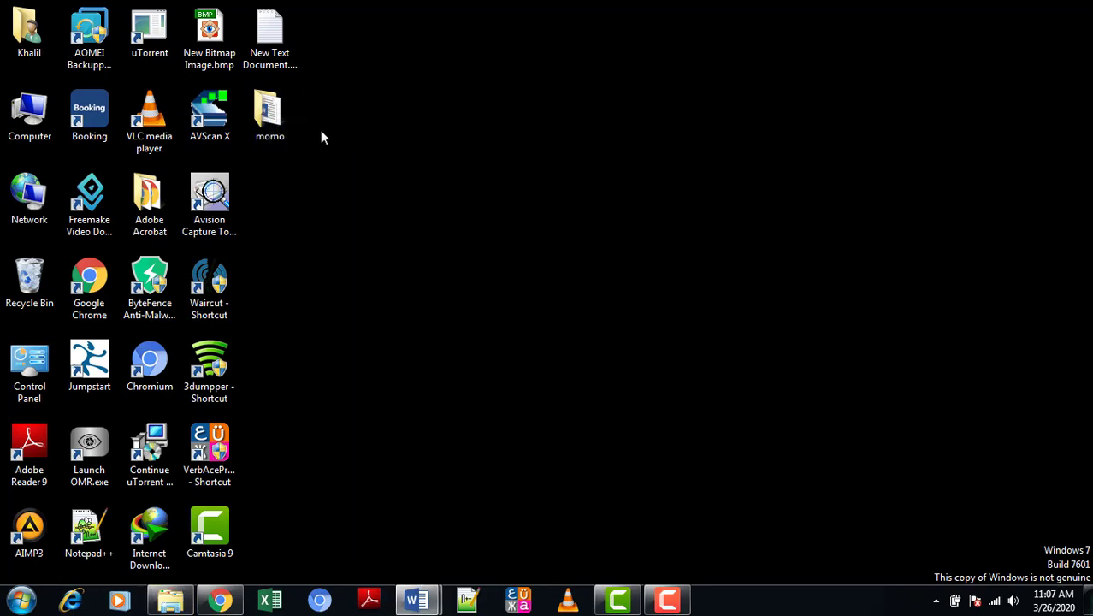
pyautogui.click(265, 121)
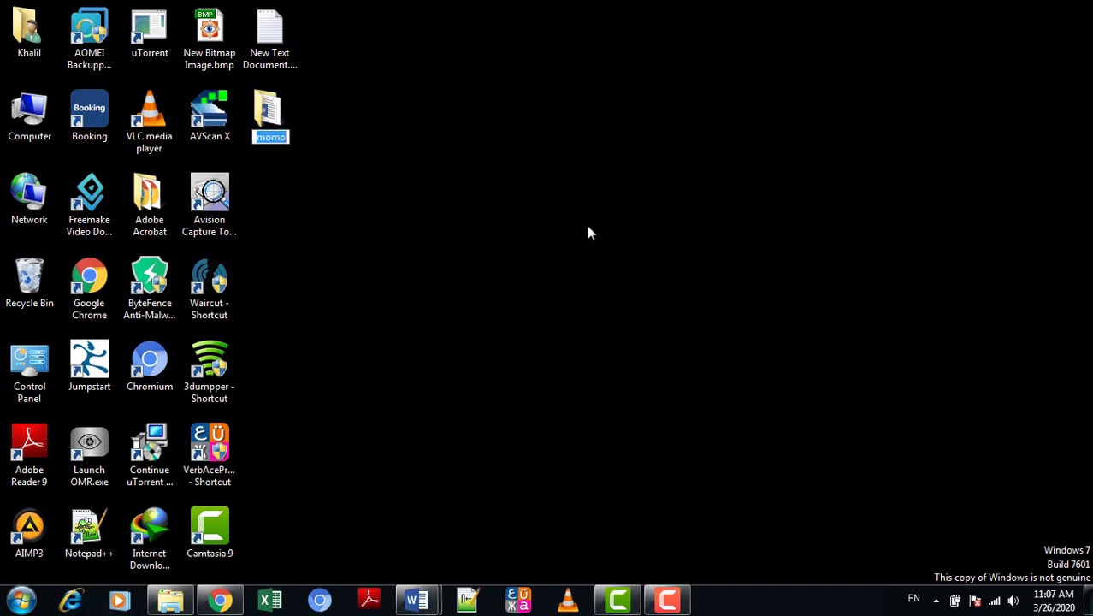
pyautogui.click(443, 180)
# - Switch to the File Management chapter in Word, read the nested-folder instructions after page 91, and minimize the document
pyautogui.click(416, 601)
pyautogui.click(329, 526)
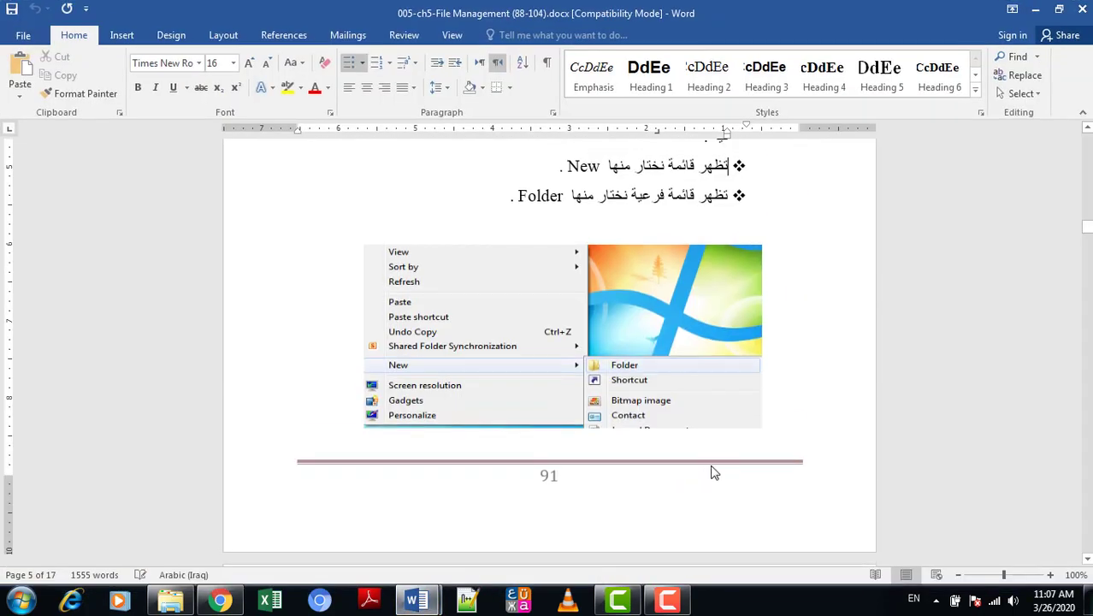
pyautogui.moveTo(1086, 226); pyautogui.dragTo(1087, 262)
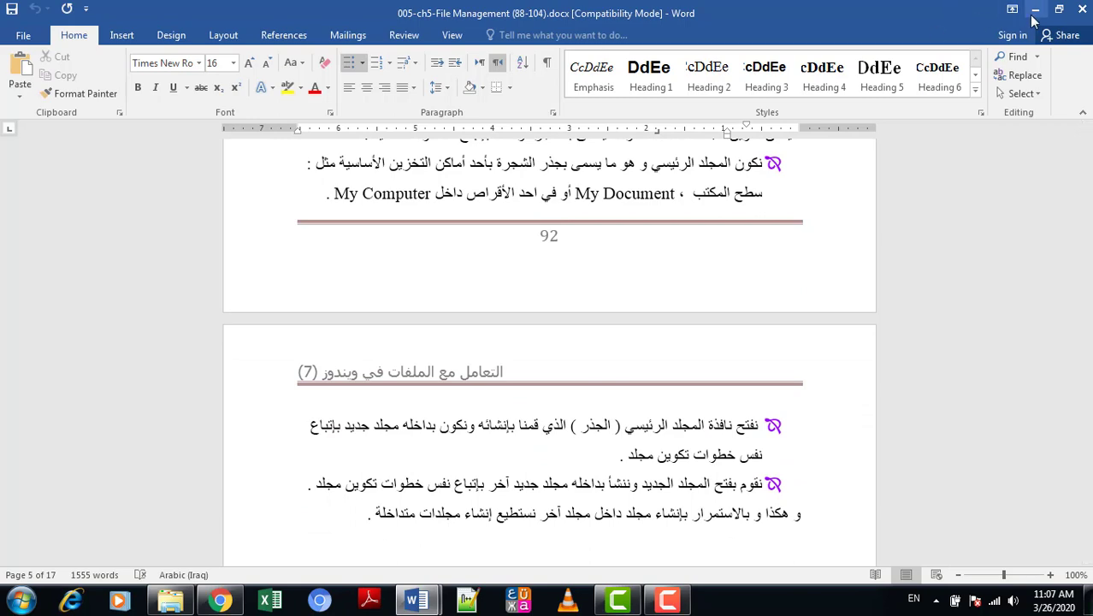
pyautogui.click(1035, 10)
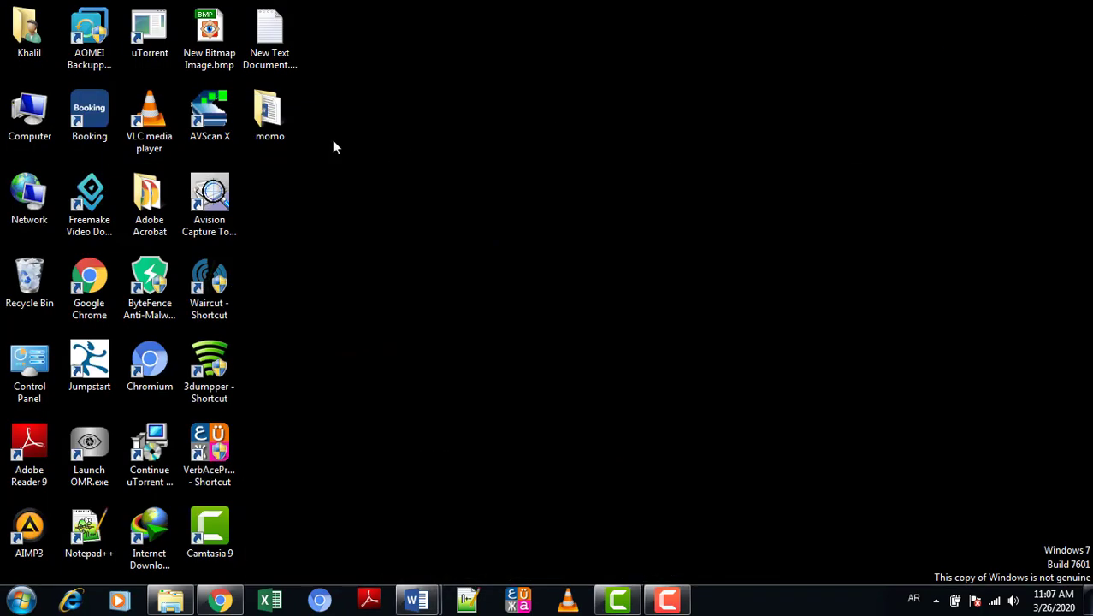
# - Open the momo folder from the desktop in a maximized window and create a subfolder named kkk in it
pyautogui.click(274, 115)
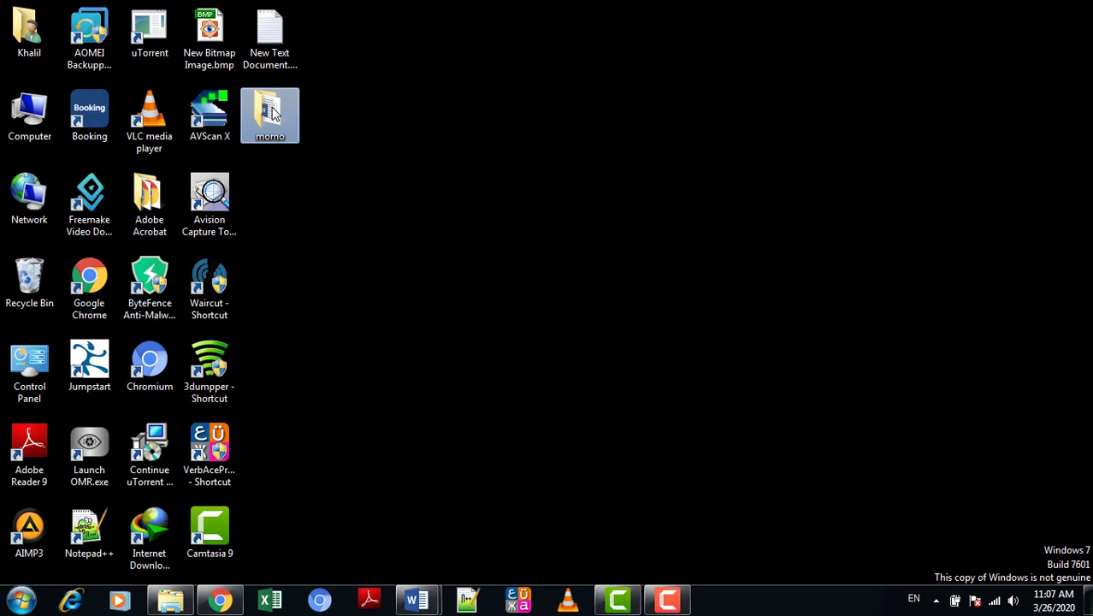
pyautogui.doubleClick(274, 116)
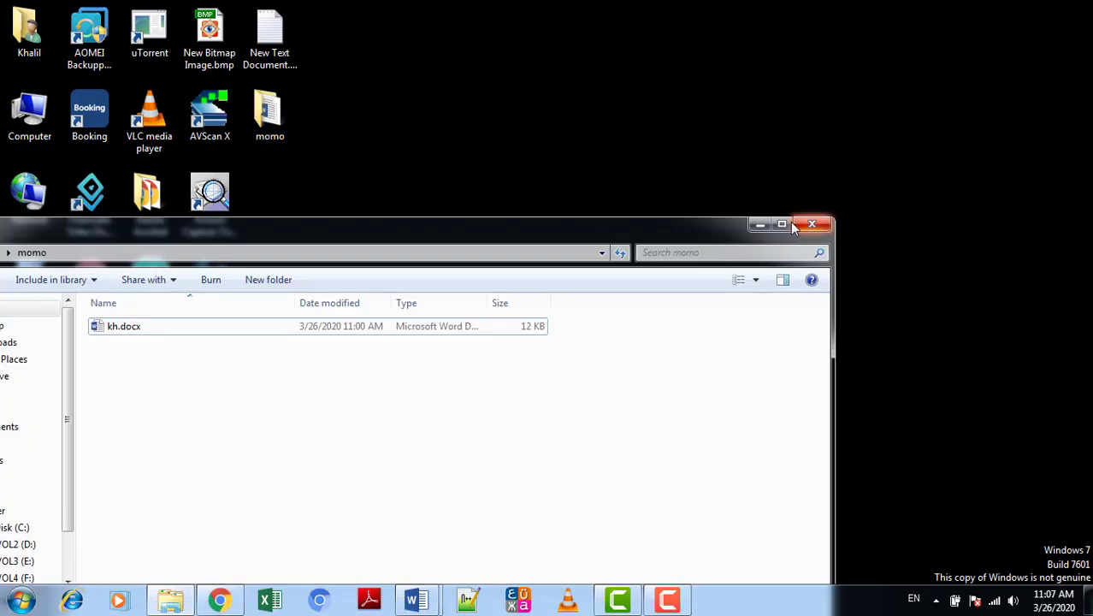
pyautogui.click(783, 224)
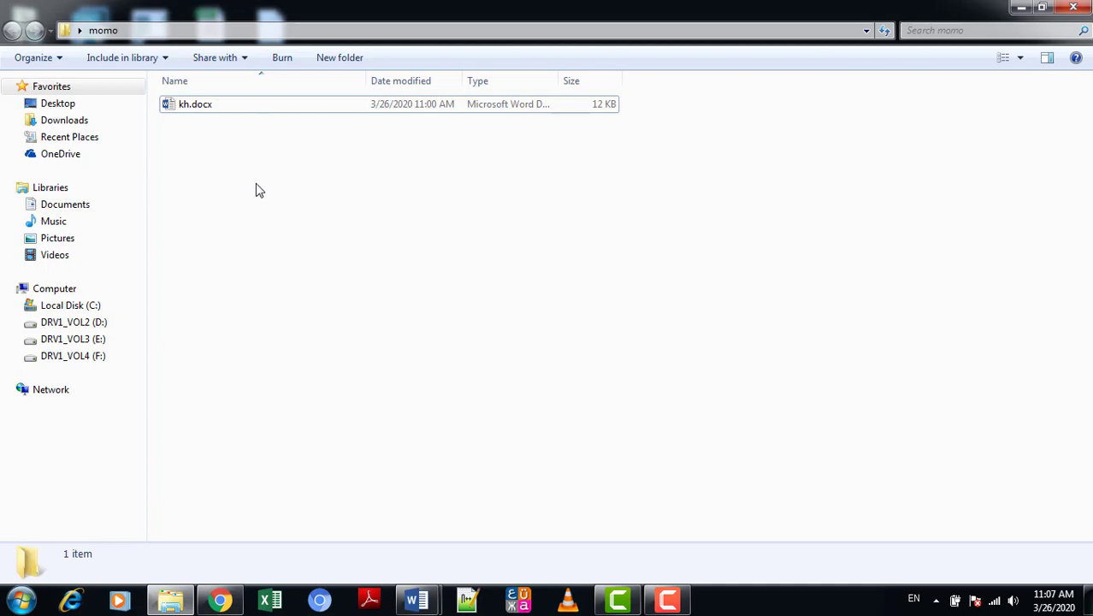
pyautogui.rightClick(343, 206)
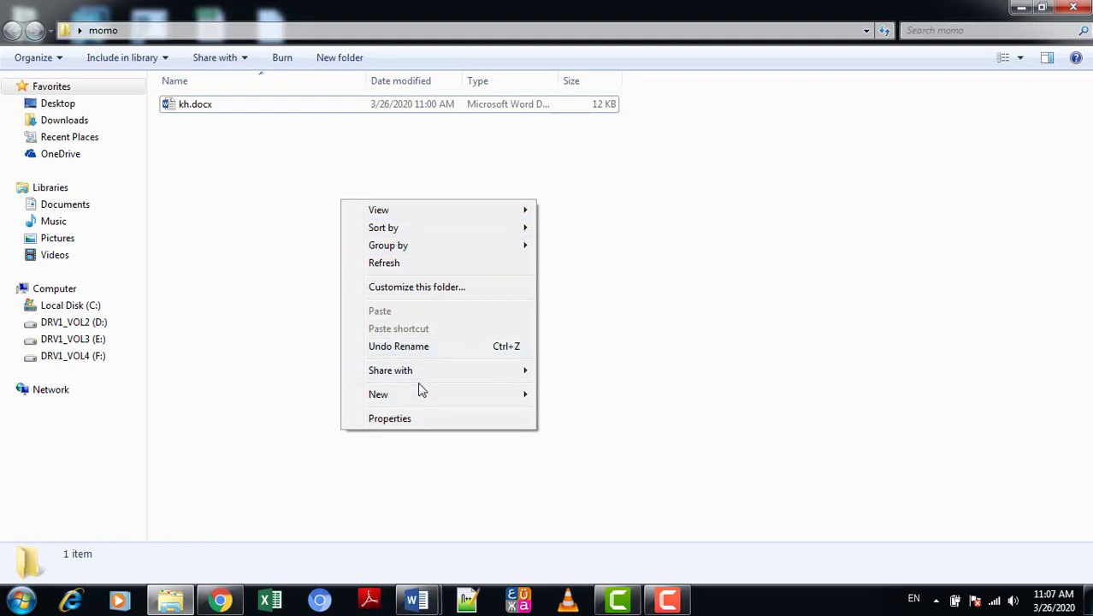
pyautogui.moveTo(449, 396)
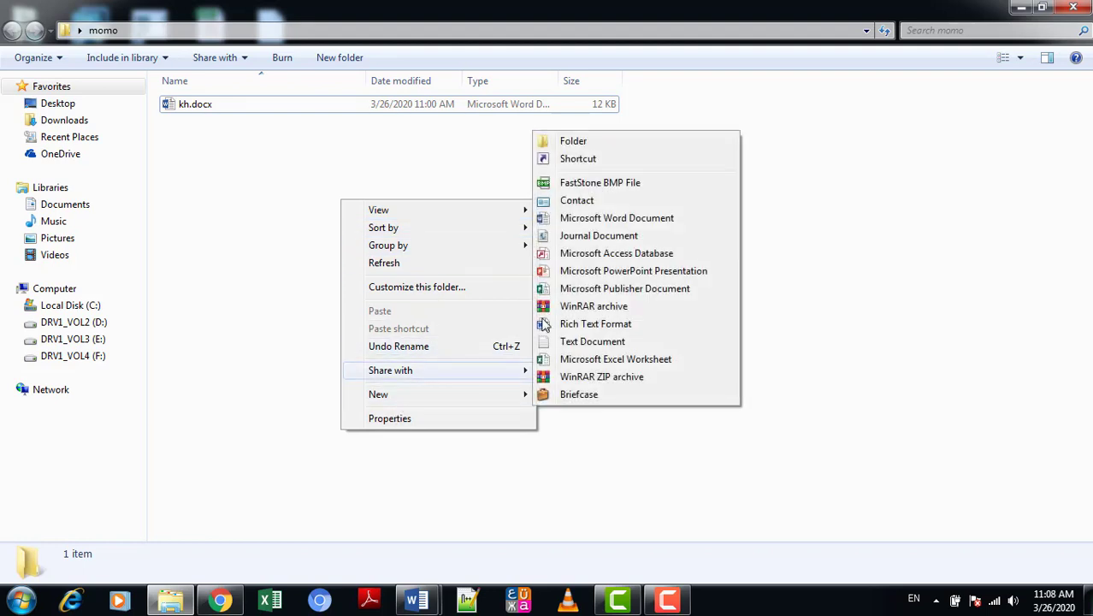
pyautogui.click(569, 143)
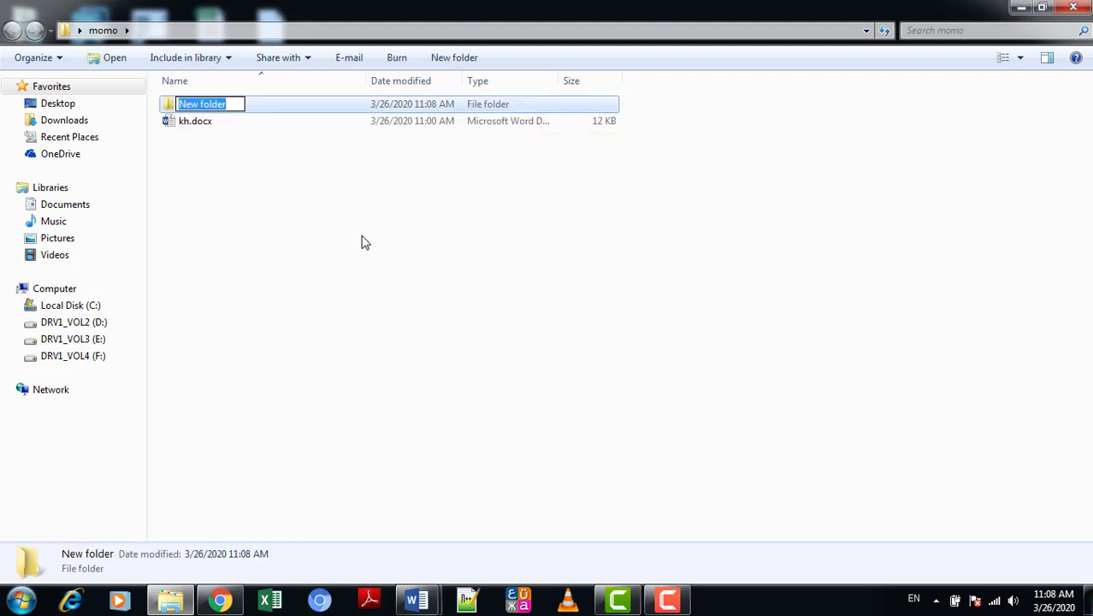
pyautogui.write('kkk')
pyautogui.press('Return')
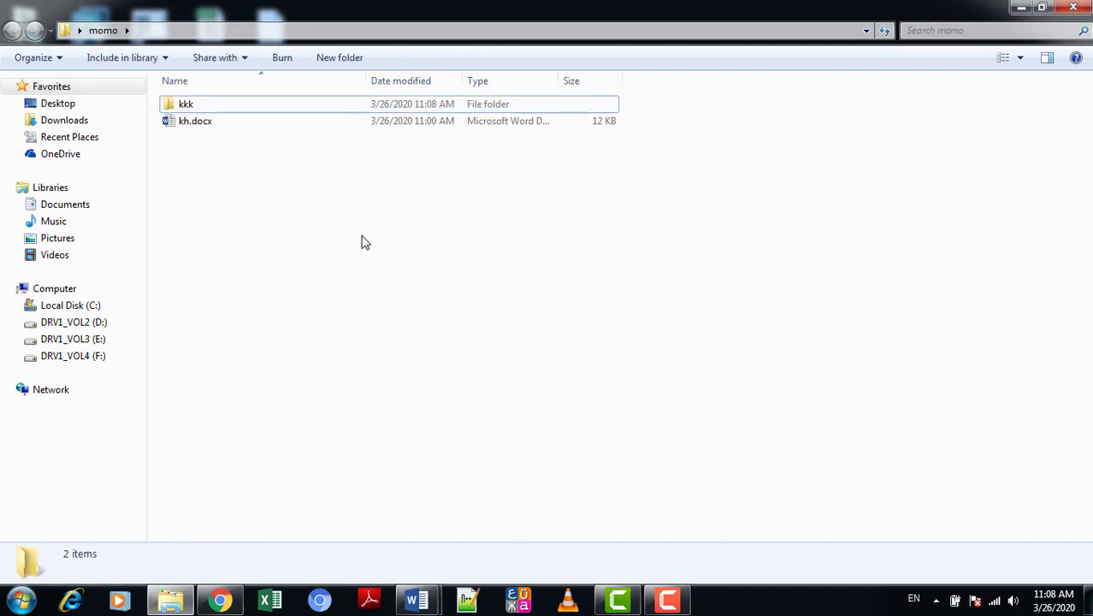
# - Move kh.docx into the kkk folder and open kkk
pyautogui.click(196, 125)
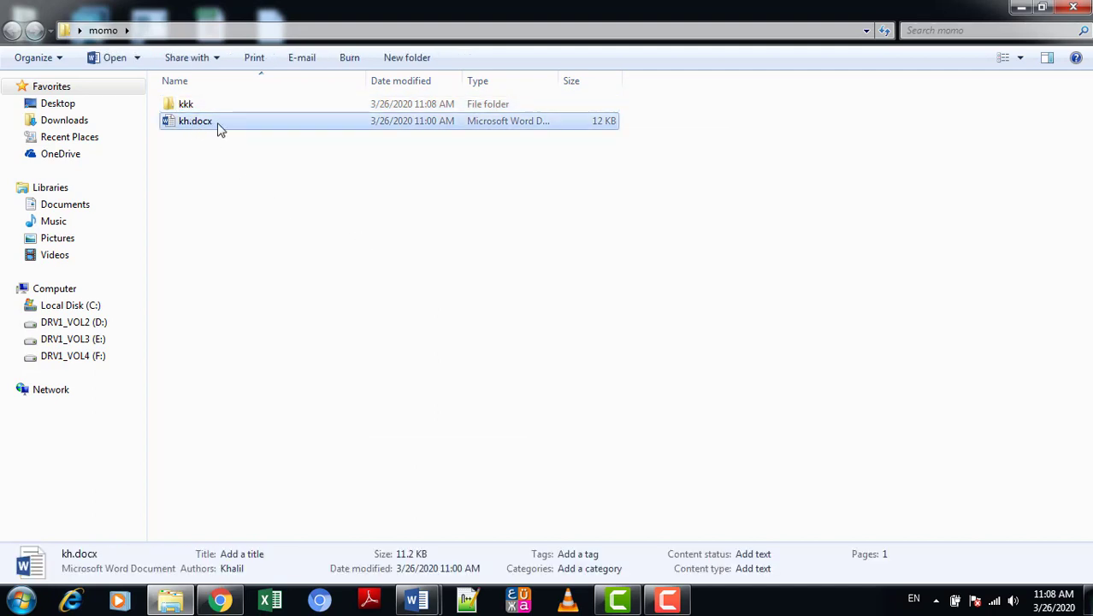
pyautogui.moveTo(218, 128); pyautogui.dragTo(201, 112)
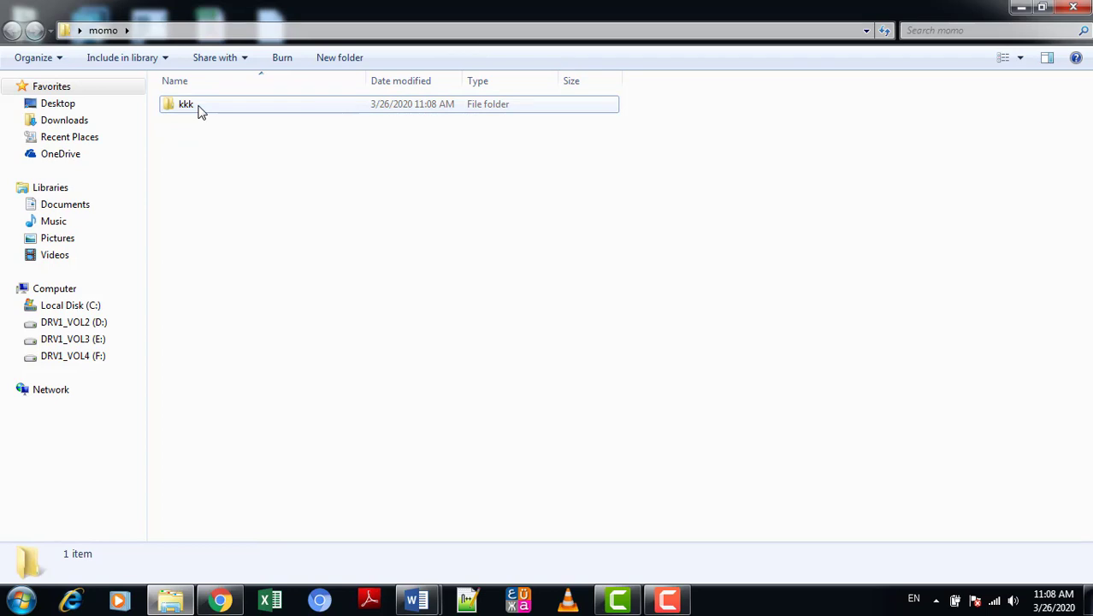
pyautogui.doubleClick(199, 112)
# - Create a new folder named lll inside kkk
pyautogui.rightClick(295, 263)
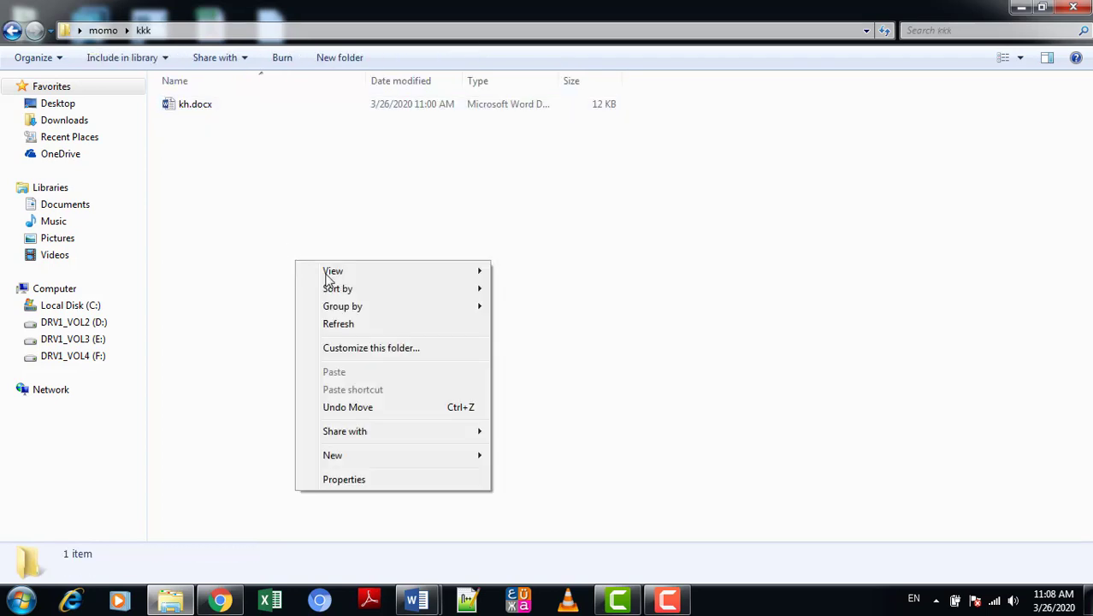
pyautogui.moveTo(404, 461)
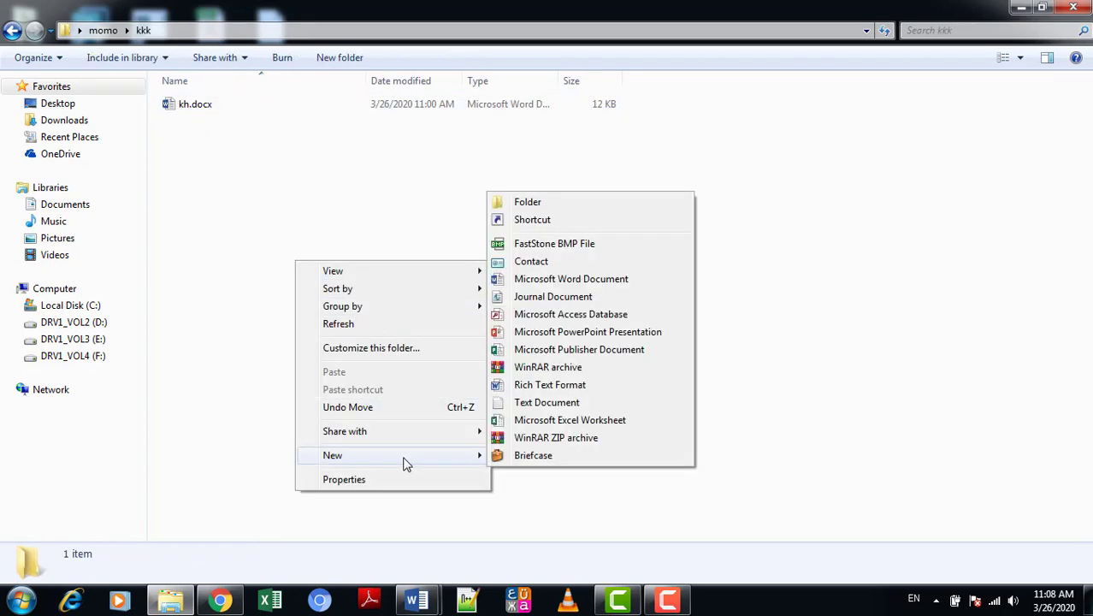
pyautogui.click(542, 208)
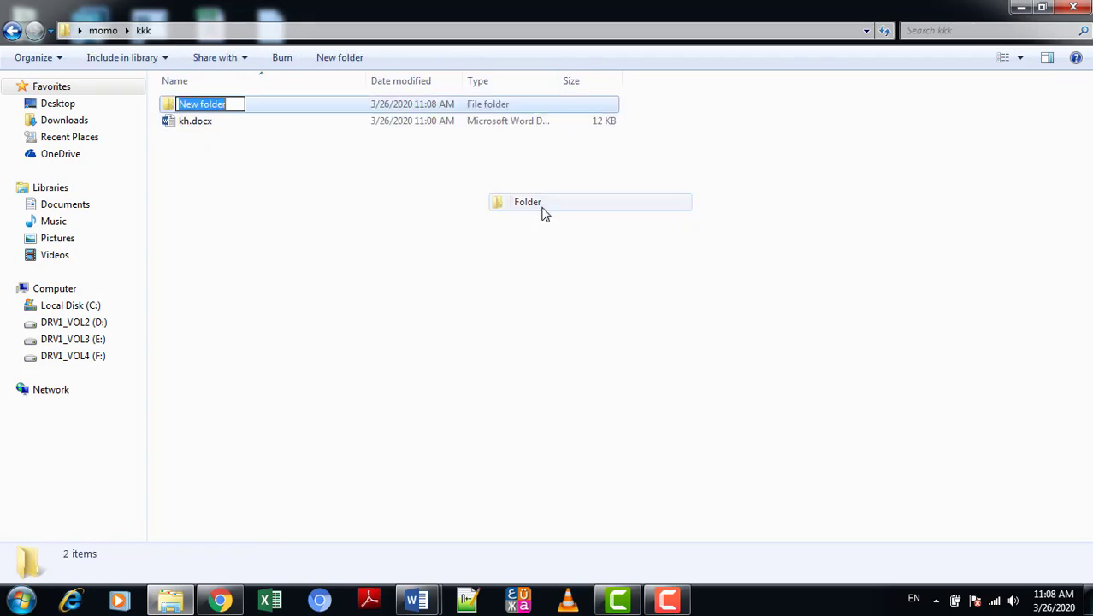
pyautogui.write('lll')
pyautogui.click(393, 210)
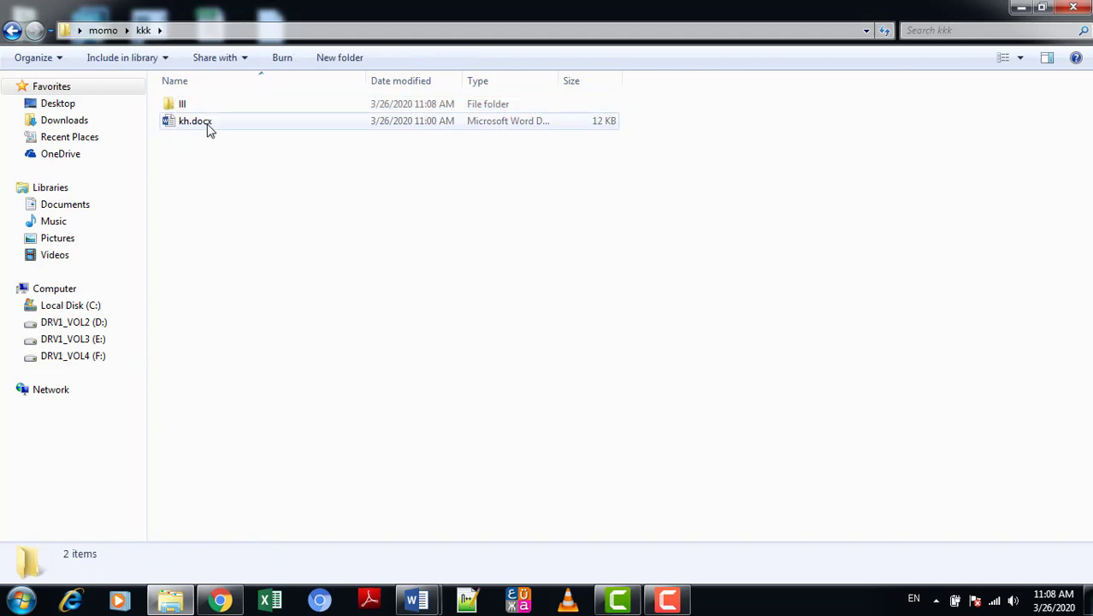
# - Move kh.docx into the lll folder and open lll
pyautogui.moveTo(210, 129); pyautogui.dragTo(196, 110)
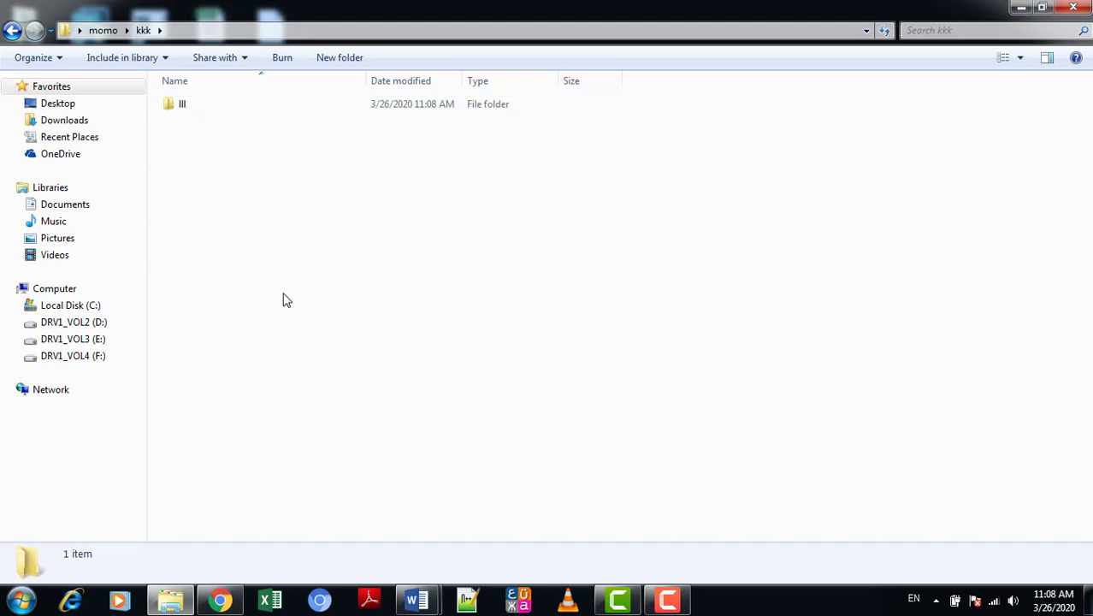
pyautogui.moveTo(264, 284); pyautogui.dragTo(229, 182)
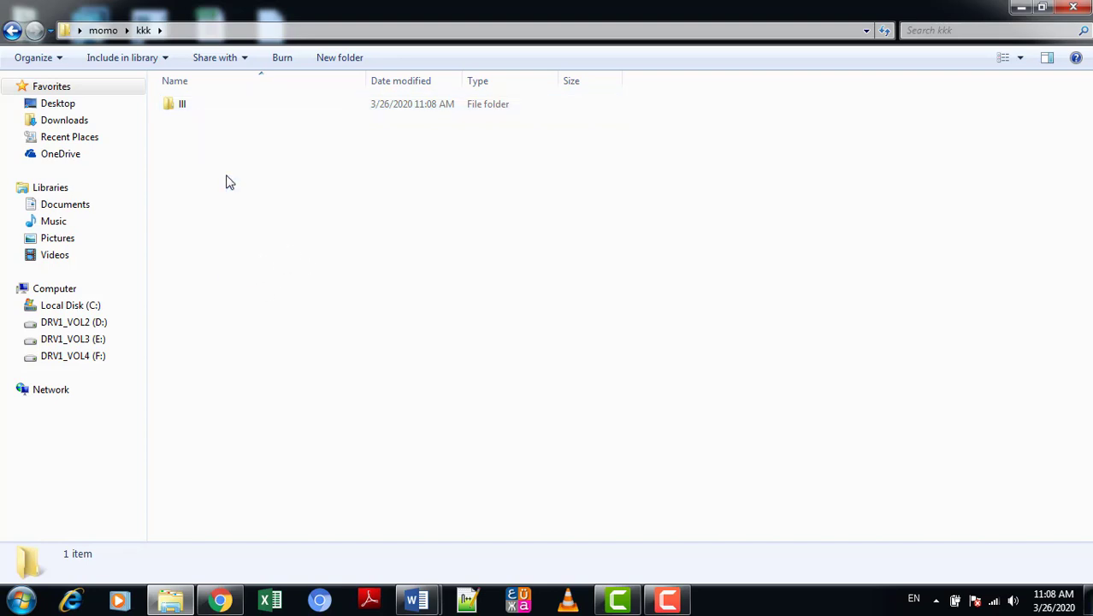
pyautogui.doubleClick(200, 111)
# - Create a new folder named ppp inside lll
pyautogui.rightClick(262, 216)
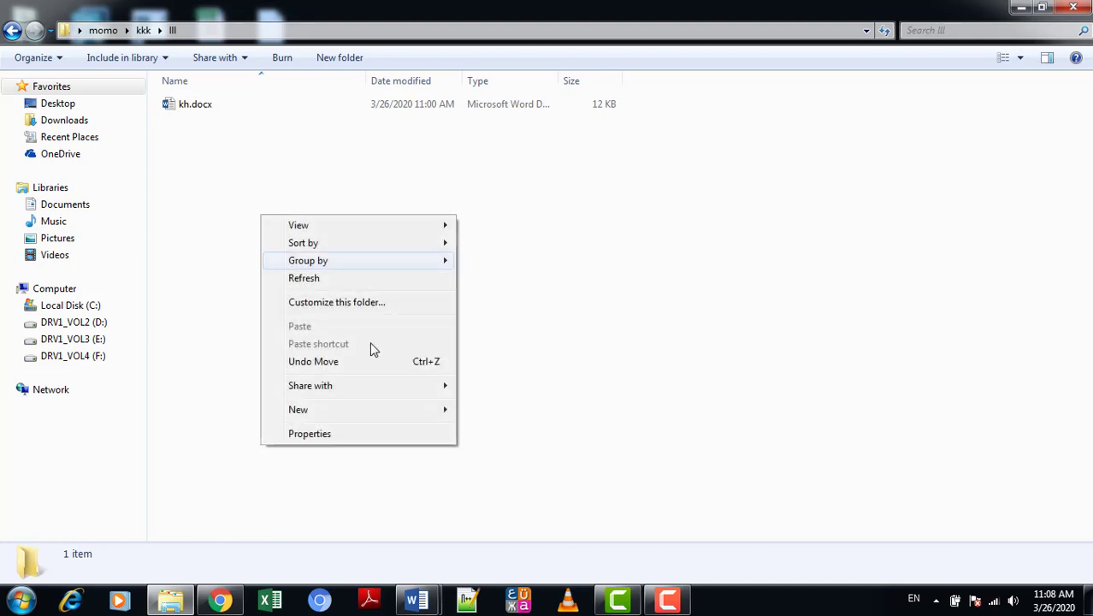
pyautogui.moveTo(425, 410)
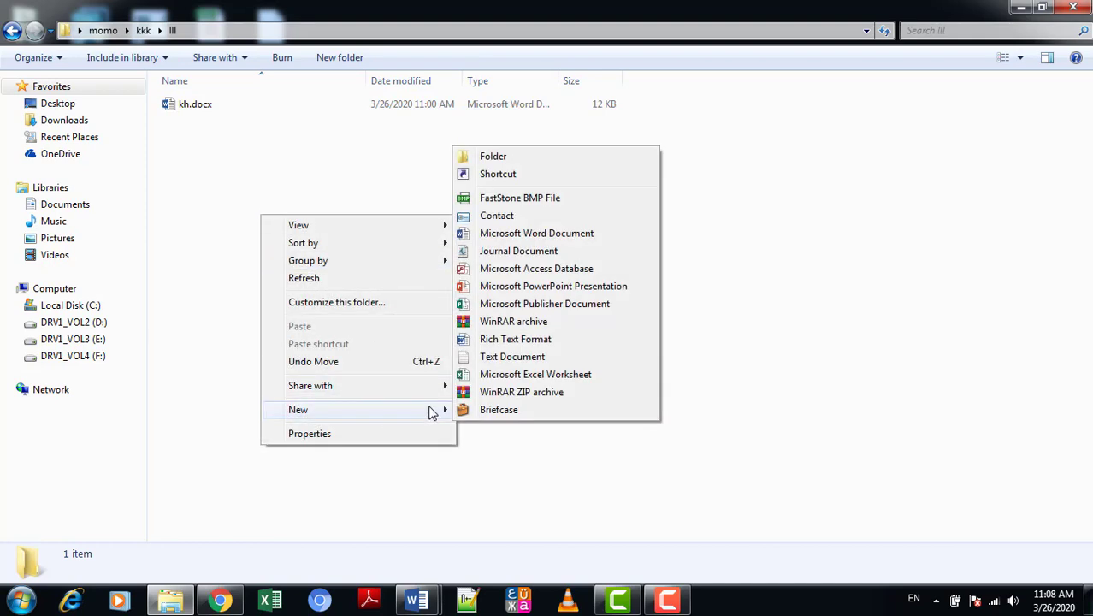
pyautogui.click(499, 159)
pyautogui.write('ppp')
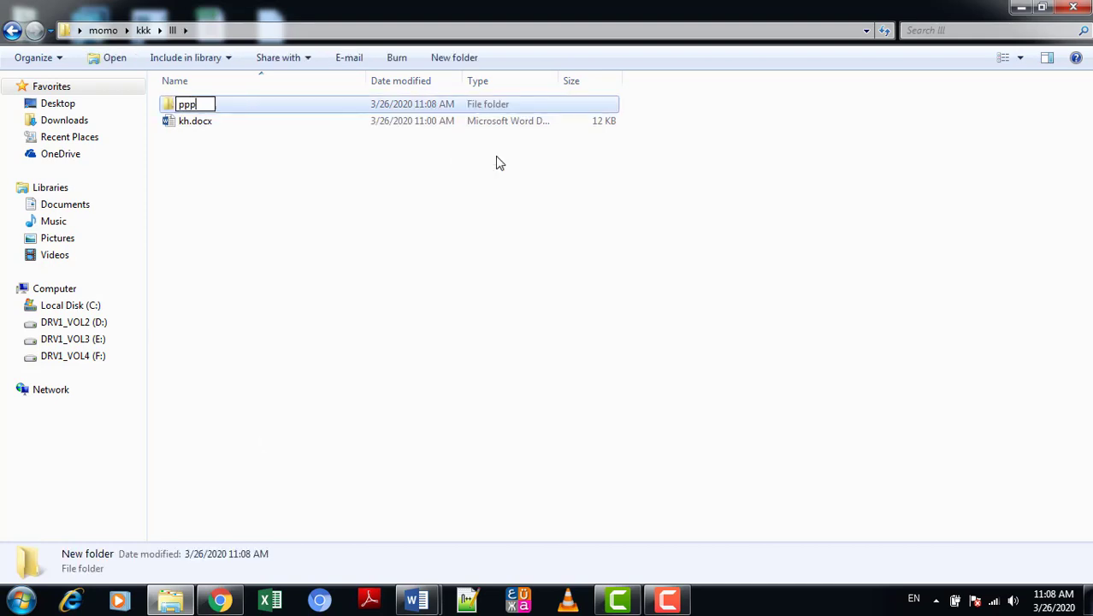
pyautogui.click(275, 243)
# - Move kh.docx into the ppp folder, check the contents of ppp, and return to the lll folder
pyautogui.click(196, 128)
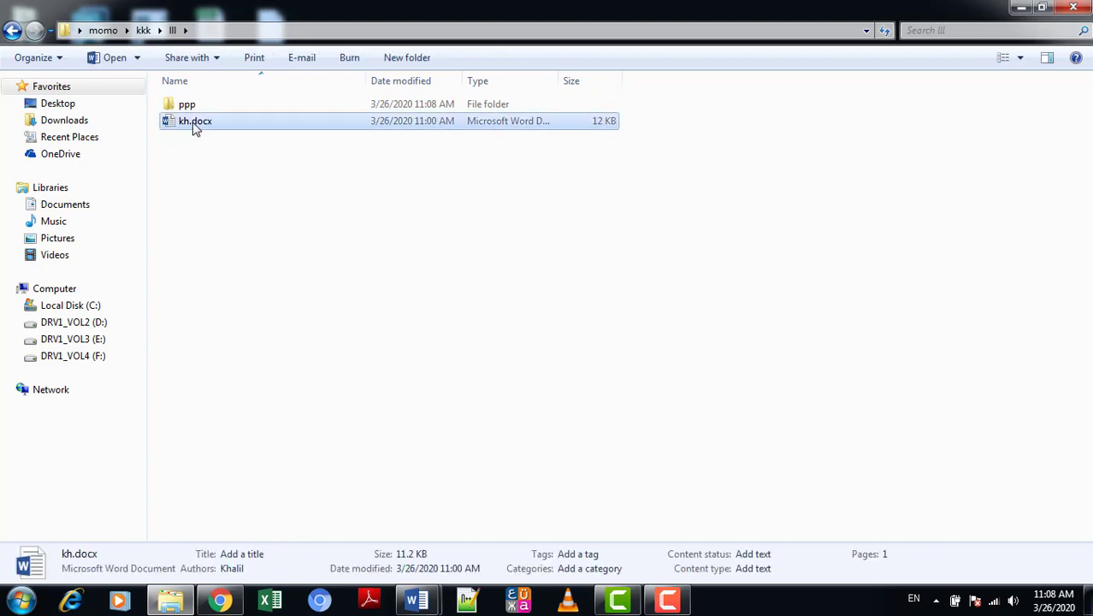
pyautogui.moveTo(195, 127); pyautogui.dragTo(193, 108)
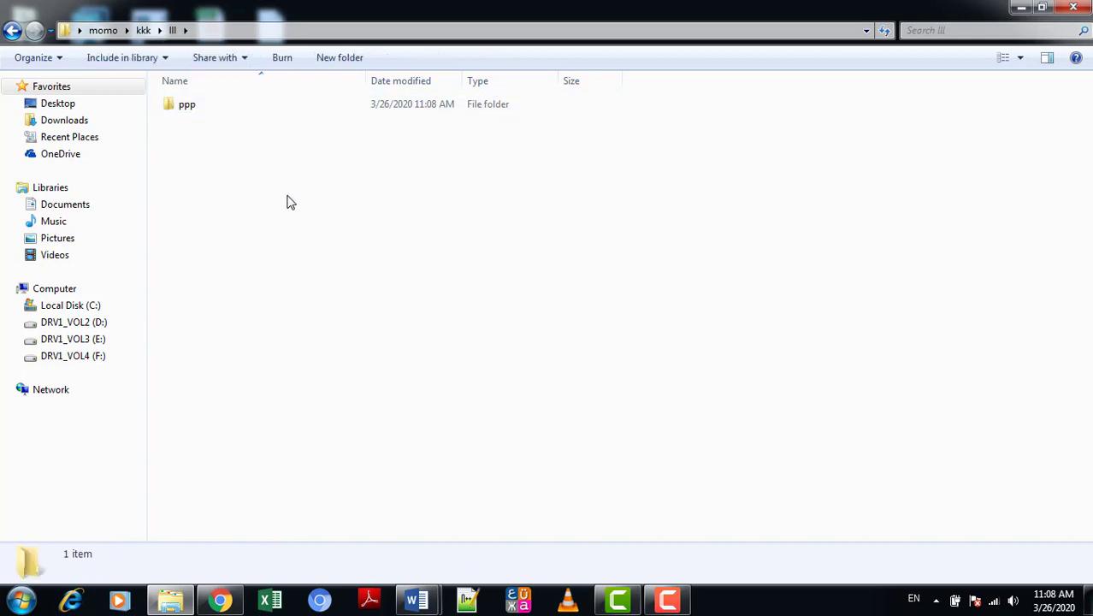
pyautogui.doubleClick(220, 107)
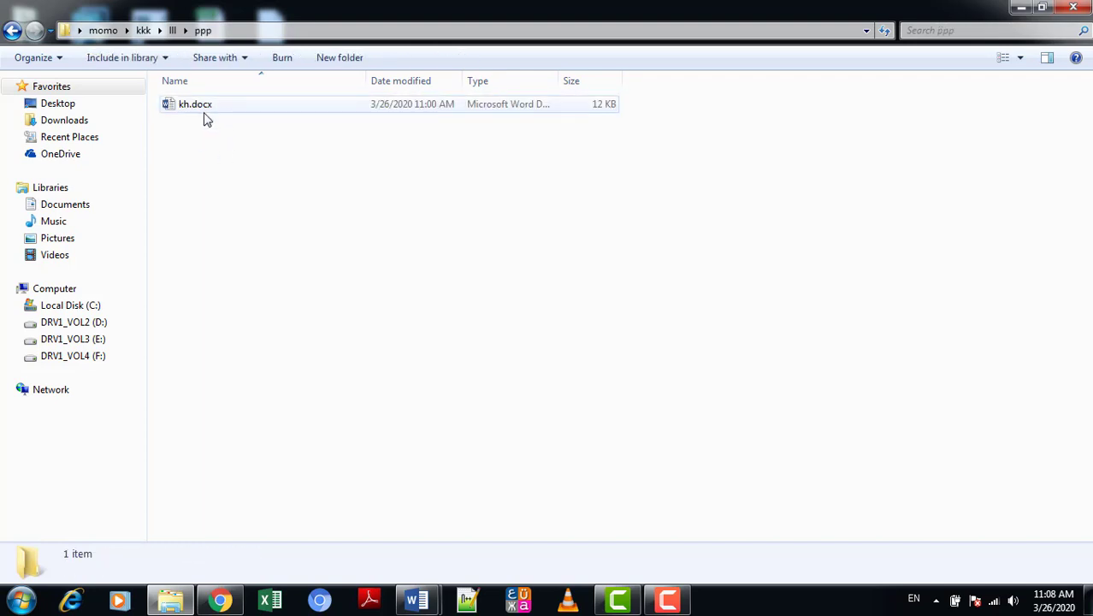
pyautogui.press('BackSpace')
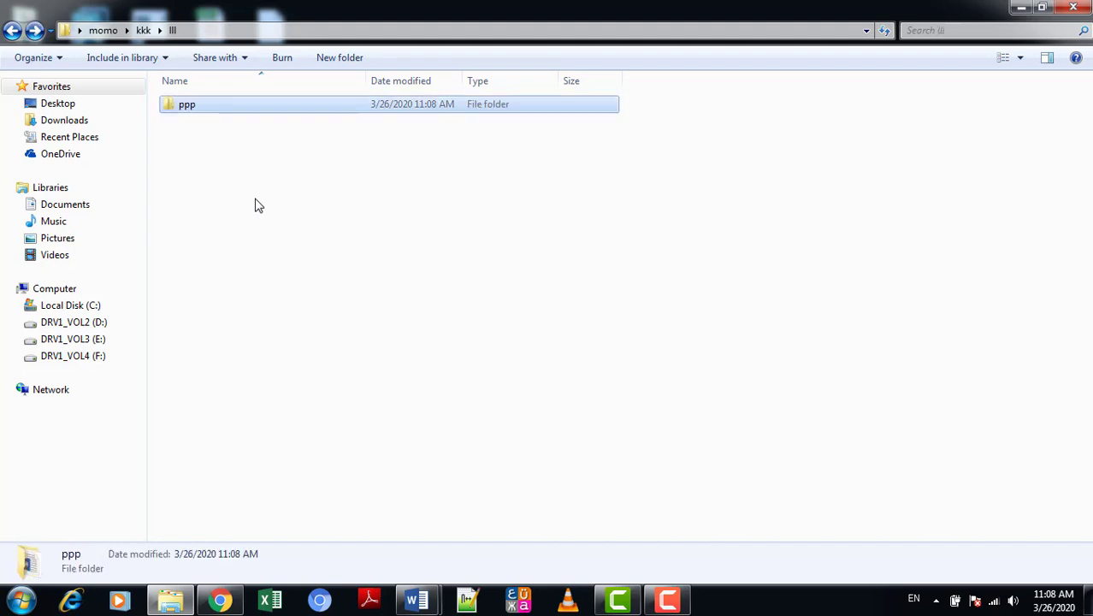
# - Go back up from the lll folder to the desktop level and close the folder window
pyautogui.press('BackSpace')
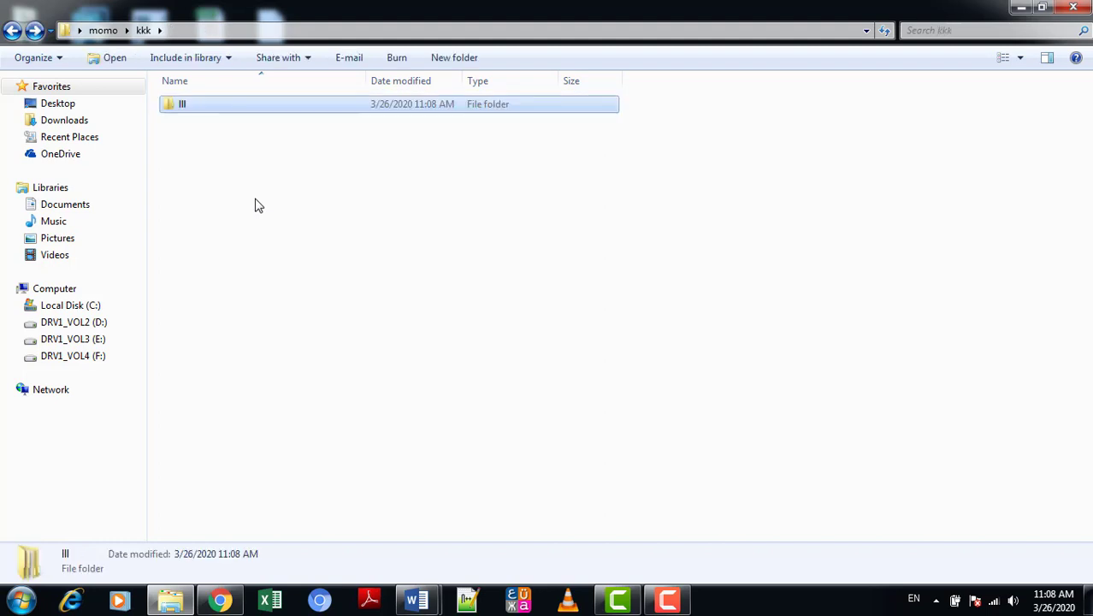
pyautogui.press('BackSpace')
pyautogui.press('BackSpace')
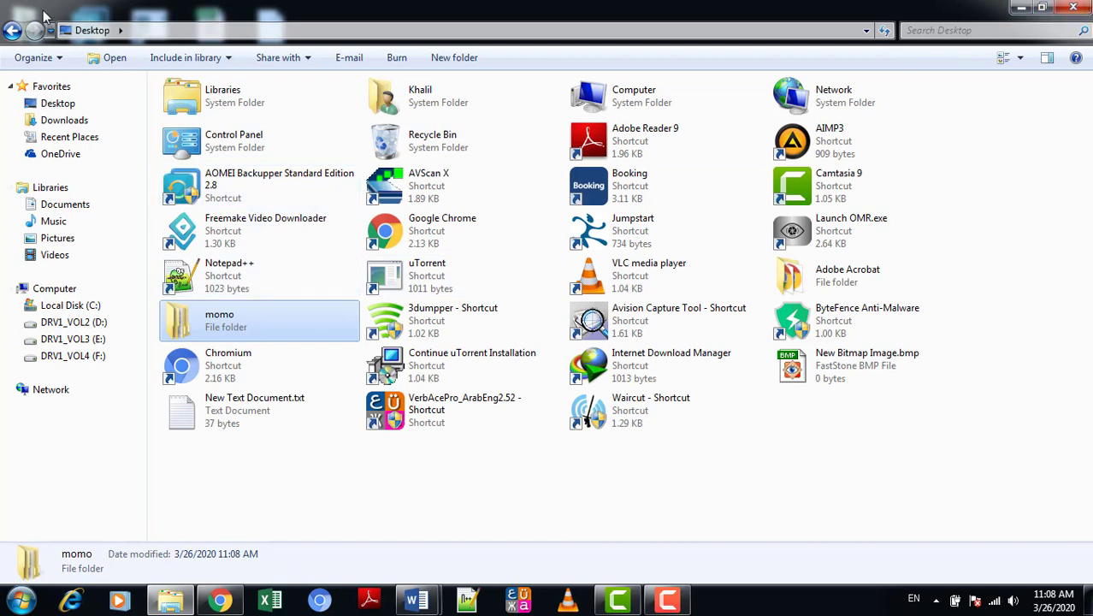
pyautogui.click(1070, 11)
# - Reopen momo from the desktop and go down through kkk and lll into the ppp folder
pyautogui.doubleClick(271, 122)
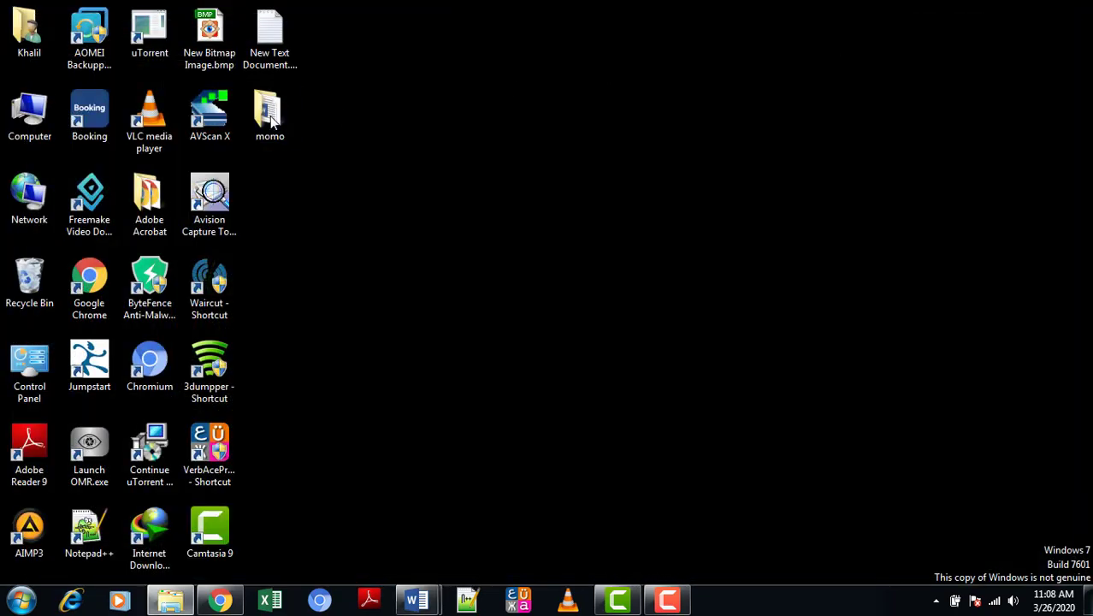
pyautogui.doubleClick(194, 107)
pyautogui.doubleClick(195, 108)
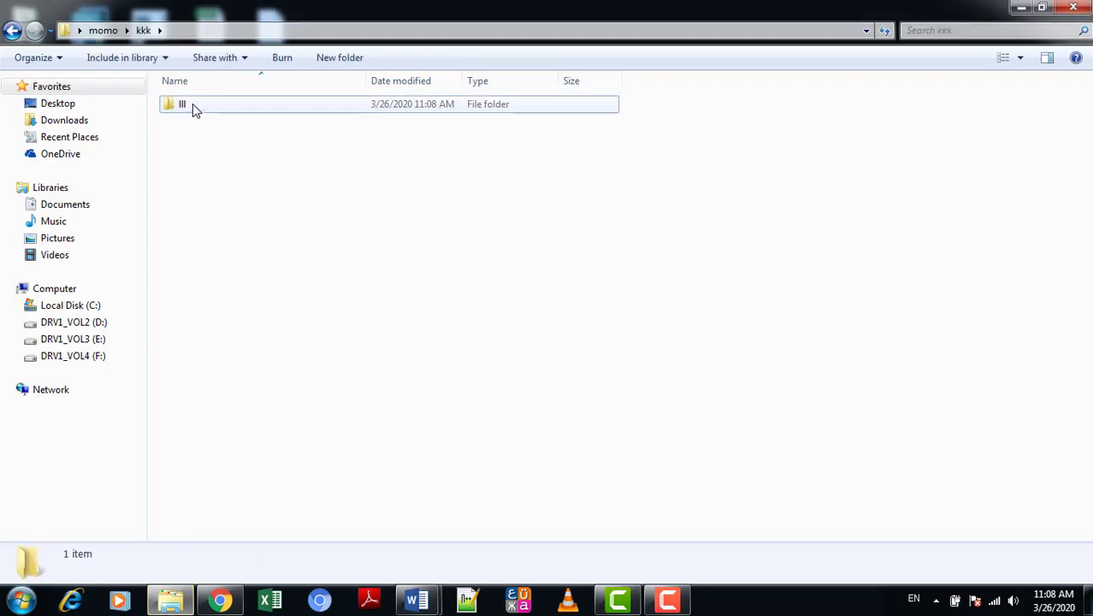
pyautogui.click(195, 107)
pyautogui.doubleClick(195, 108)
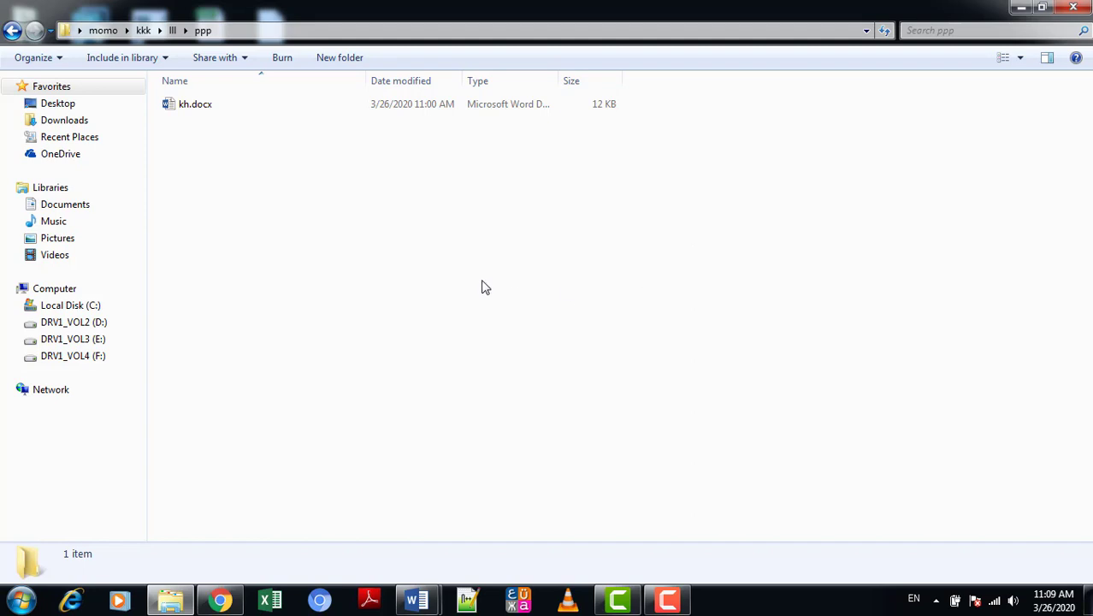
# - Switch to Word and find the Delete Folders section of the 005-ch5-File Management document
pyautogui.click(416, 599)
pyautogui.click(328, 543)
pyautogui.scroll(15, 734, 439)
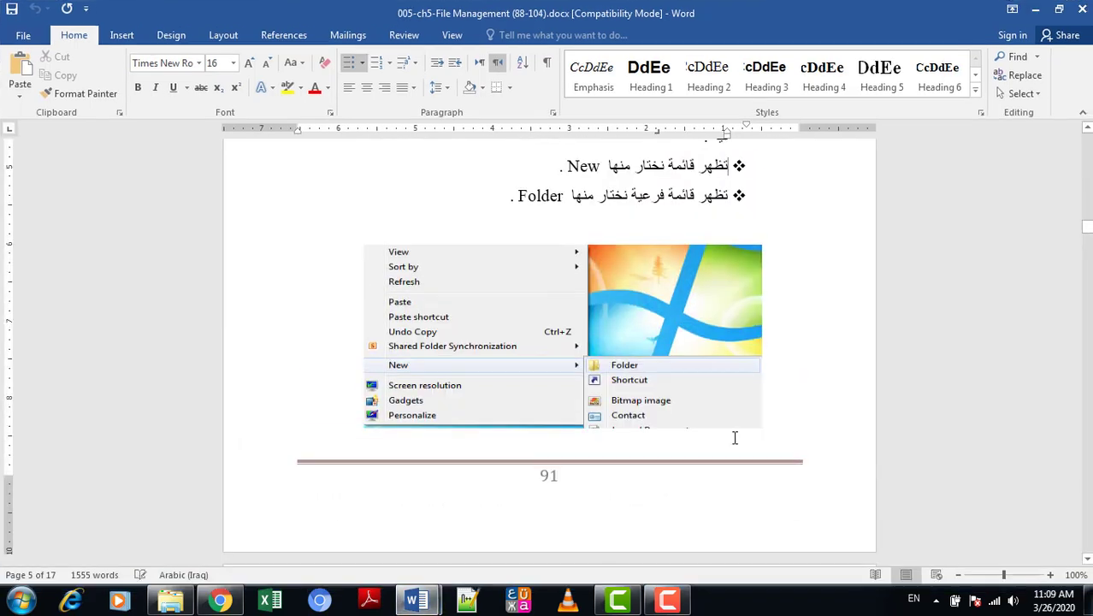
pyautogui.moveTo(1086, 232); pyautogui.dragTo(1079, 278)
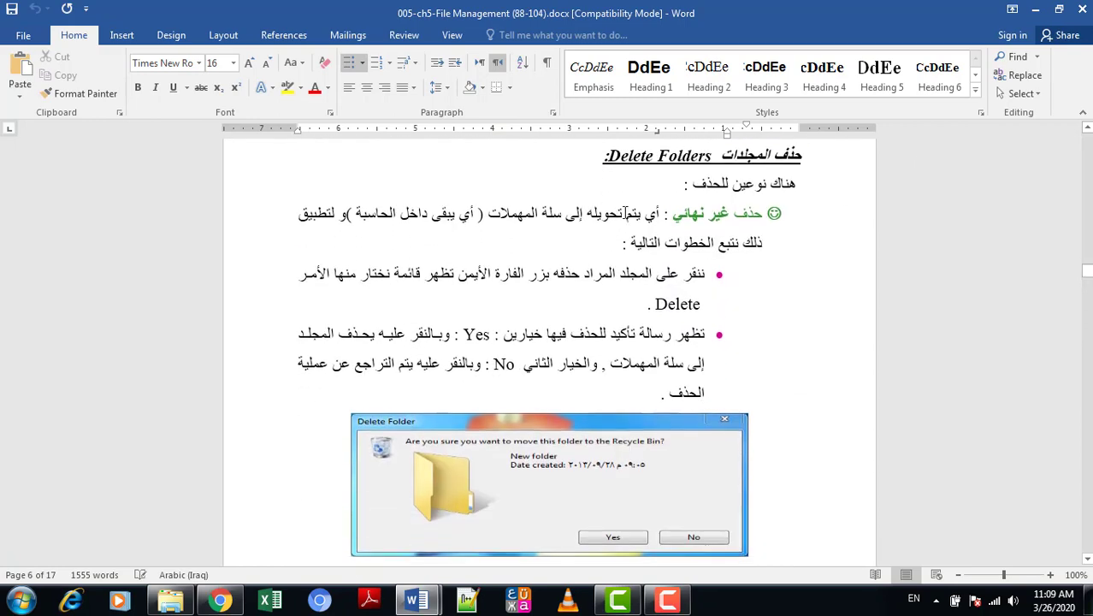
# - Minimize the Word document and close the ppp folder window to return to the desktop
pyautogui.click(1035, 9)
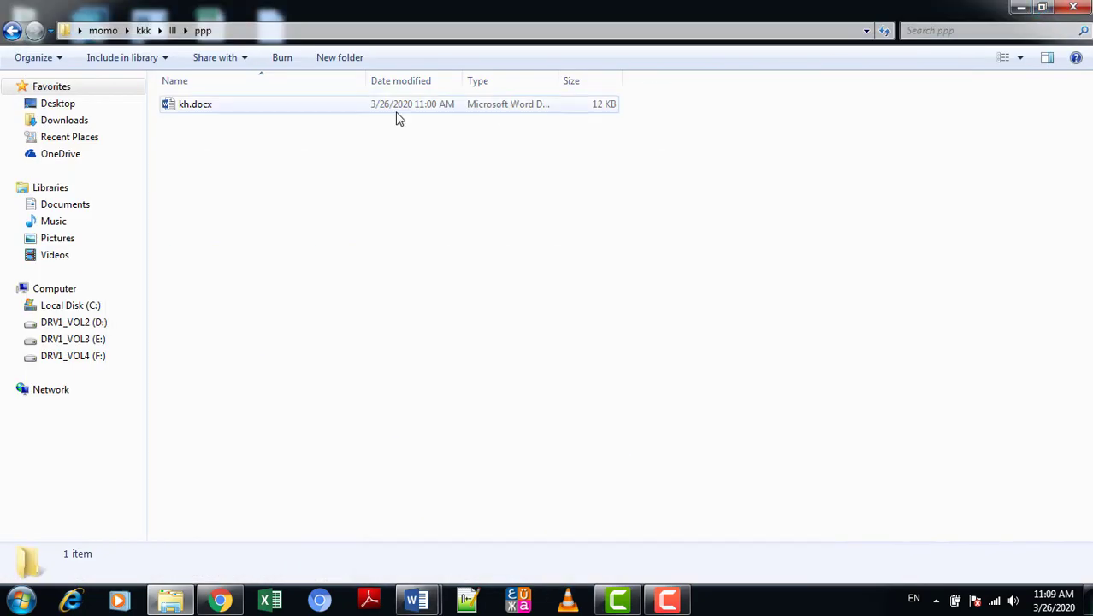
pyautogui.click(1076, 8)
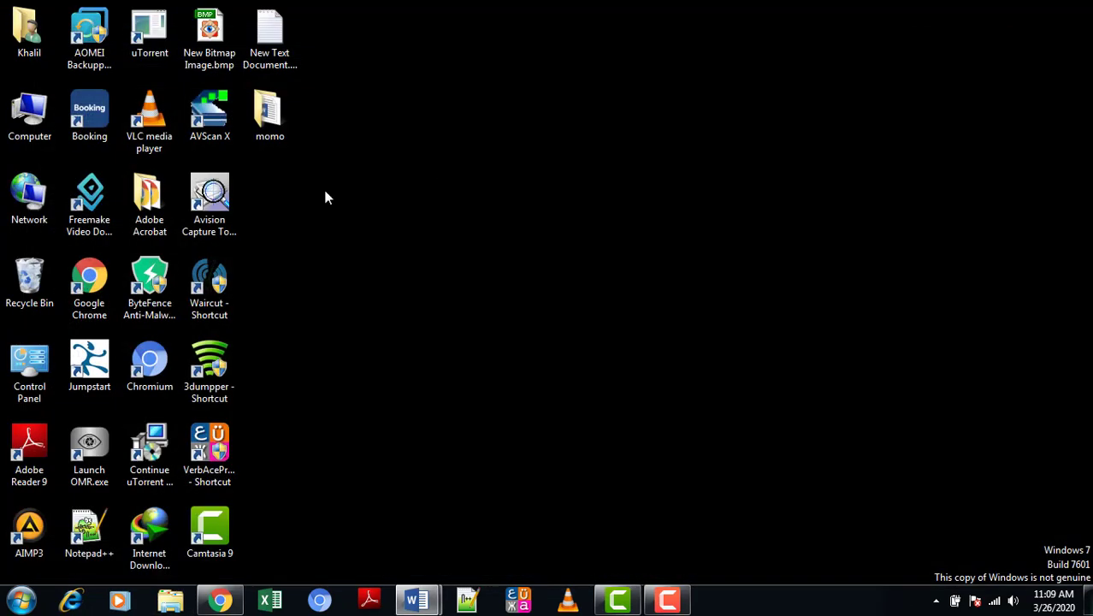
# - Examine the commands available for the momo folder on the desktop, including Delete, without running any
pyautogui.click(267, 130)
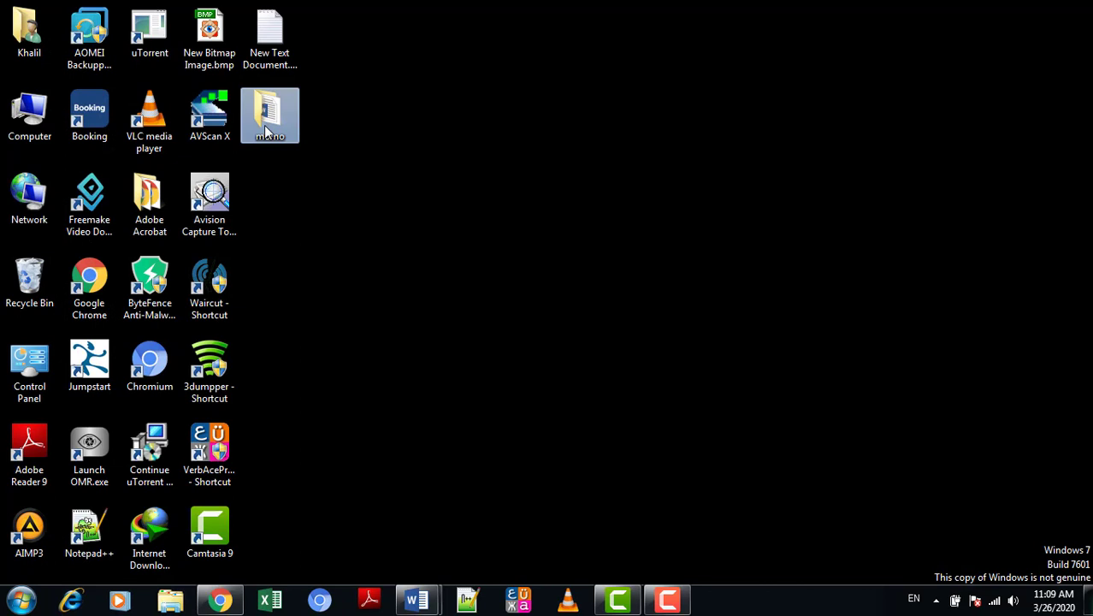
pyautogui.click(615, 180)
pyautogui.click(269, 120)
pyautogui.click(408, 179)
pyautogui.click(263, 123)
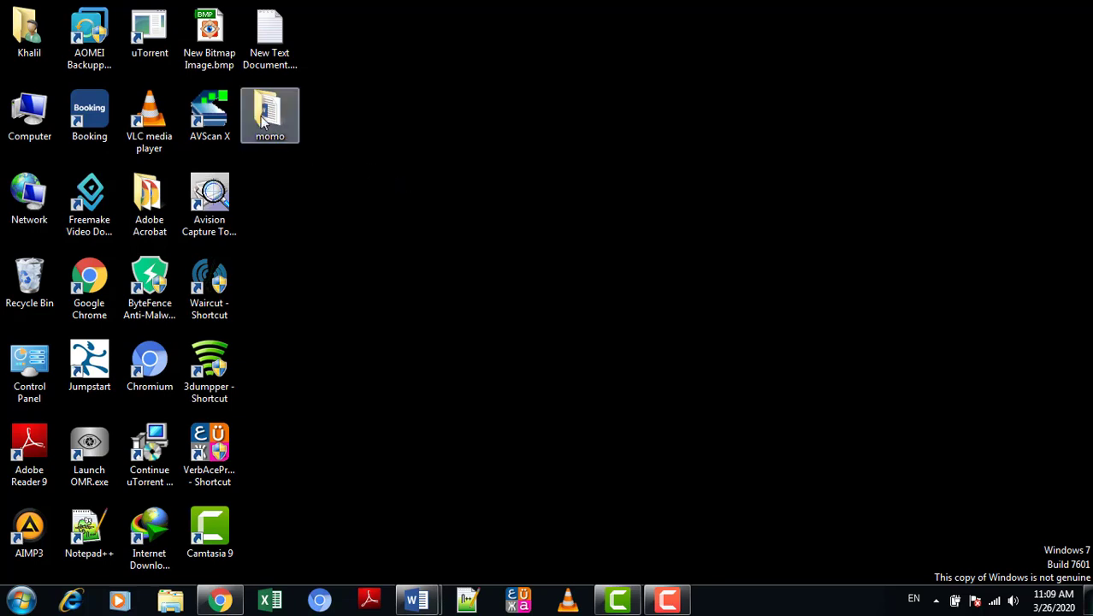
pyautogui.rightClick(263, 123)
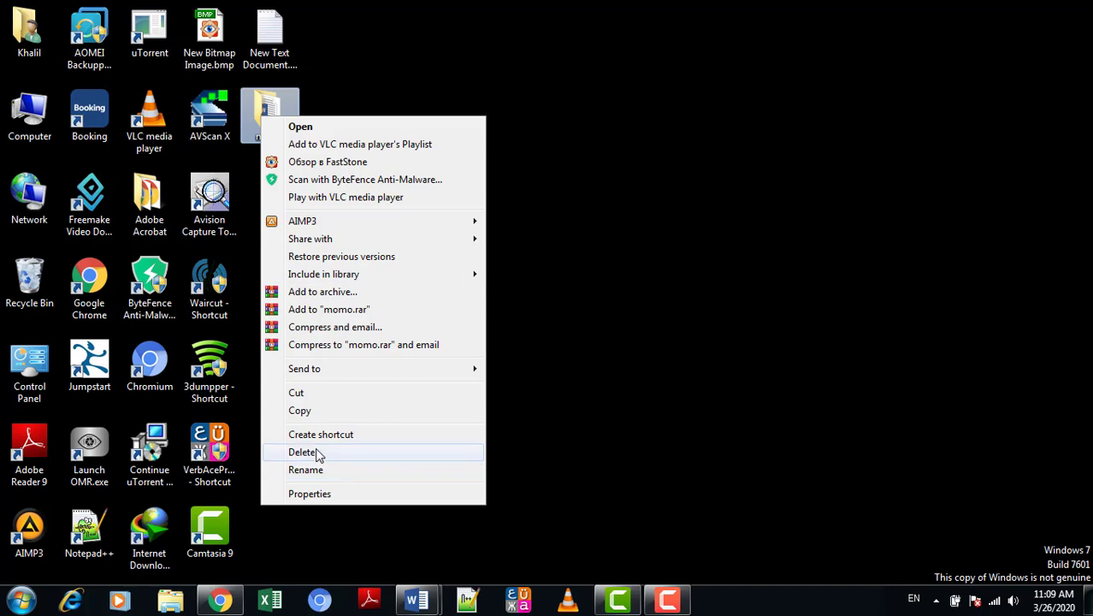
pyautogui.click(656, 208)
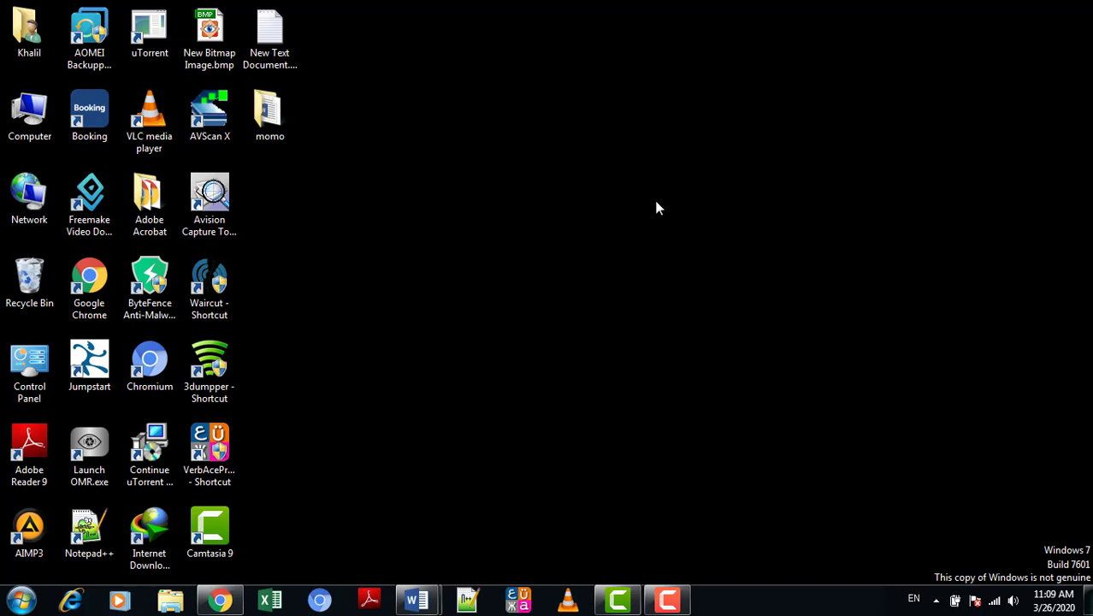
pyautogui.click(272, 122)
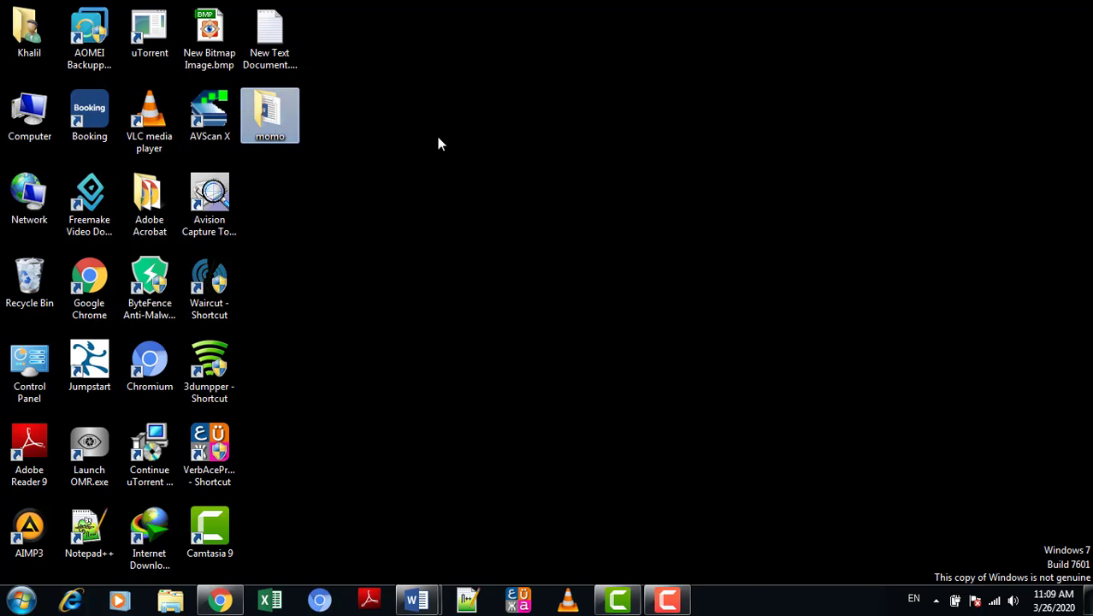
pyautogui.click(458, 220)
pyautogui.click(262, 106)
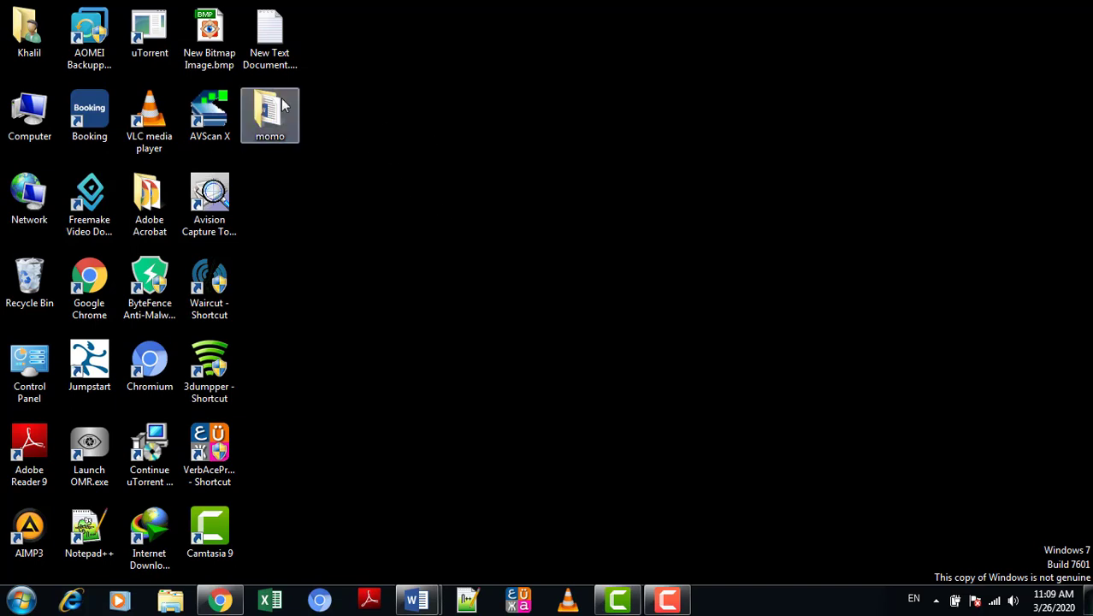
pyautogui.click(261, 107)
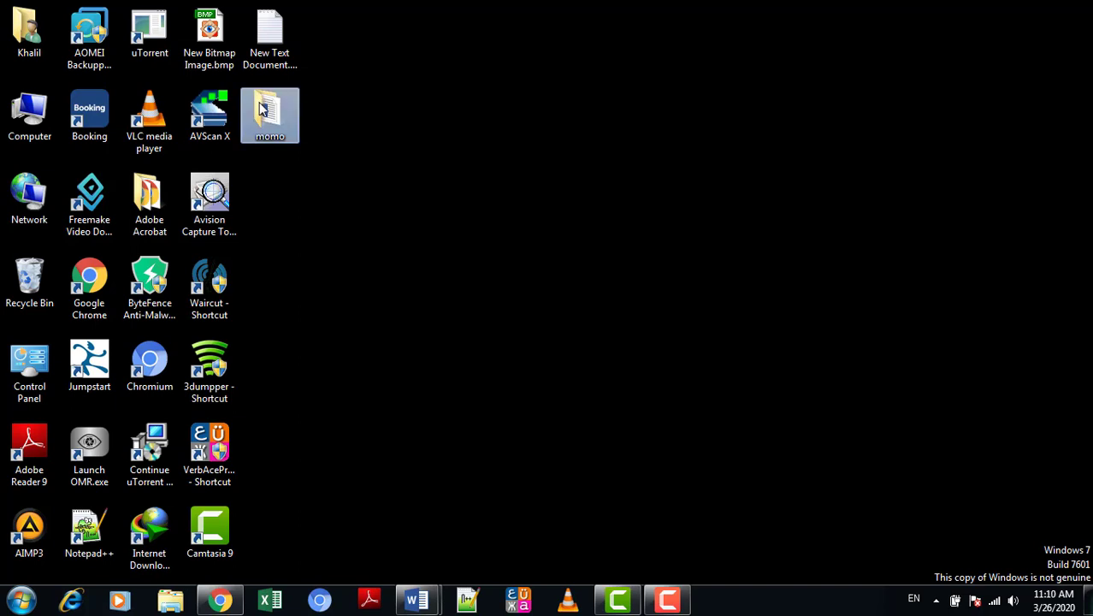
pyautogui.rightClick(262, 106)
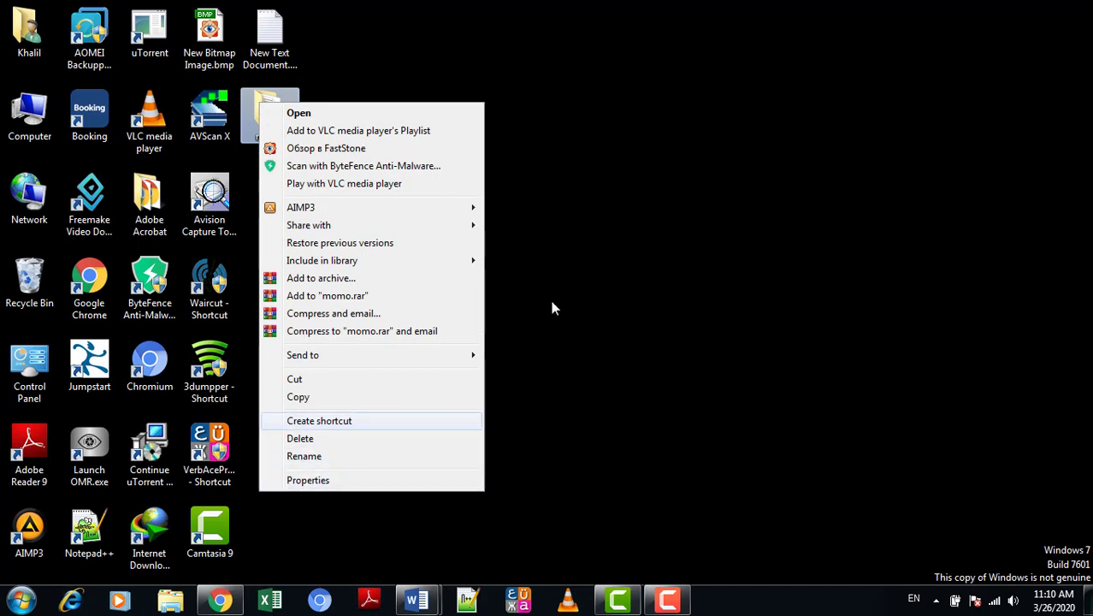
pyautogui.click(675, 297)
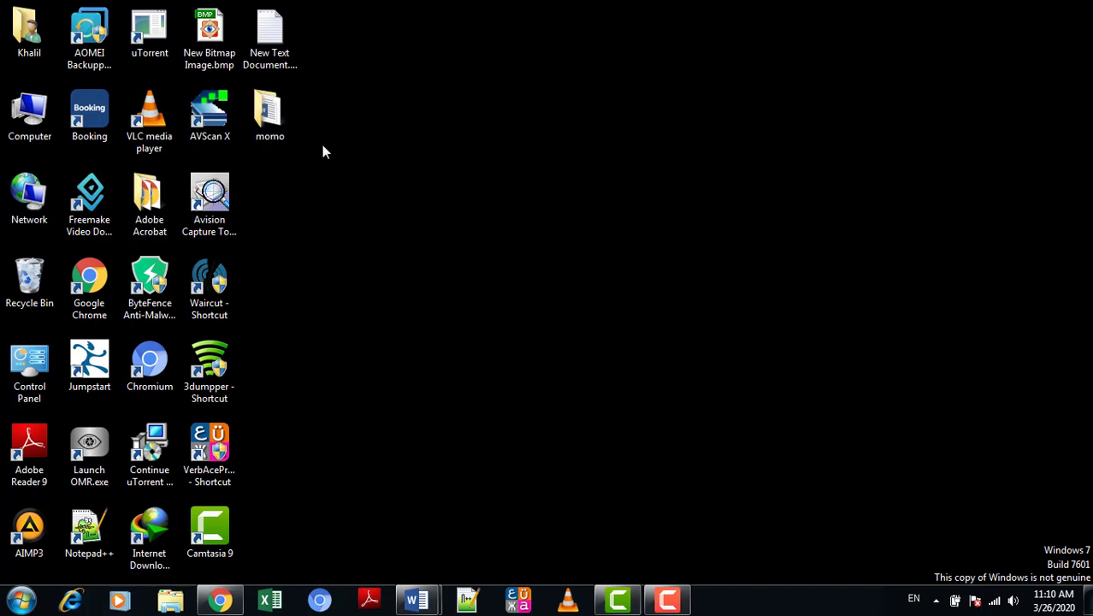
# - View the properties of the momo folder and close them without changes
pyautogui.click(265, 120)
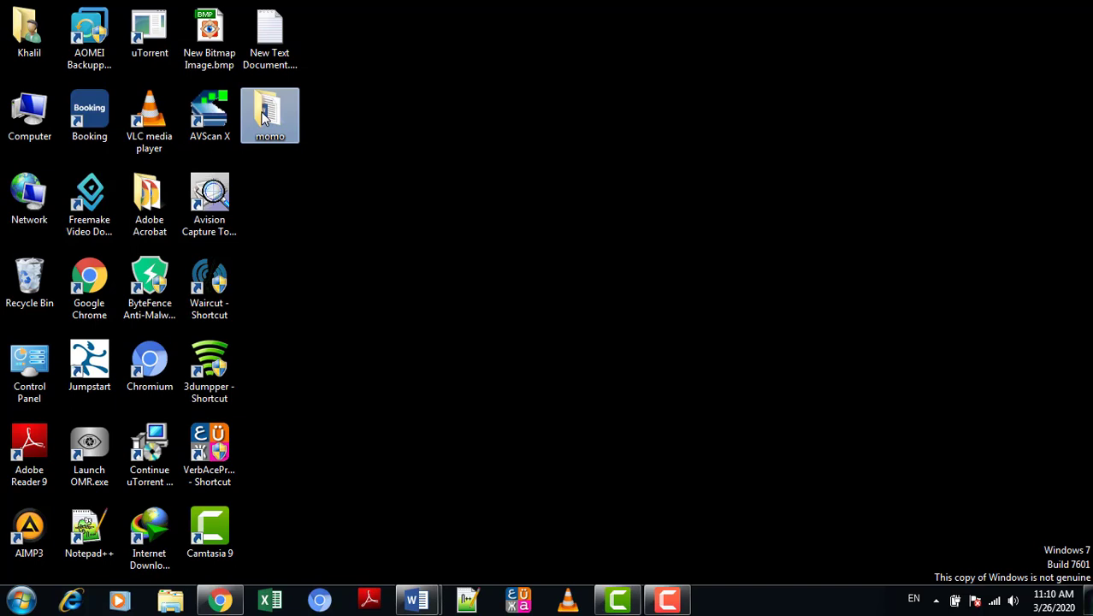
pyautogui.hotkey('alt', 'Return')
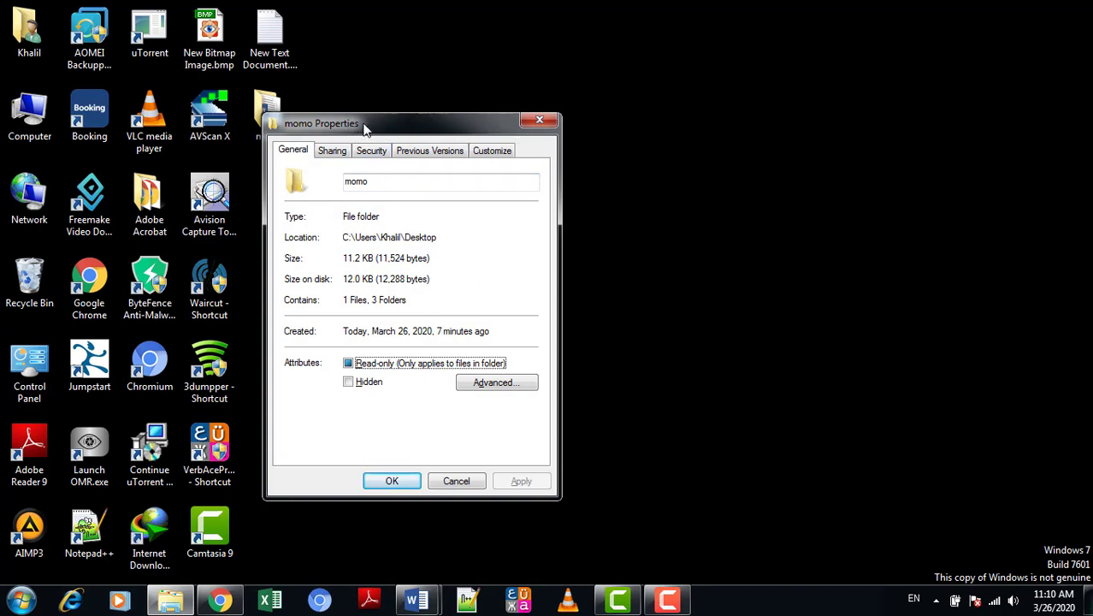
pyautogui.click(554, 124)
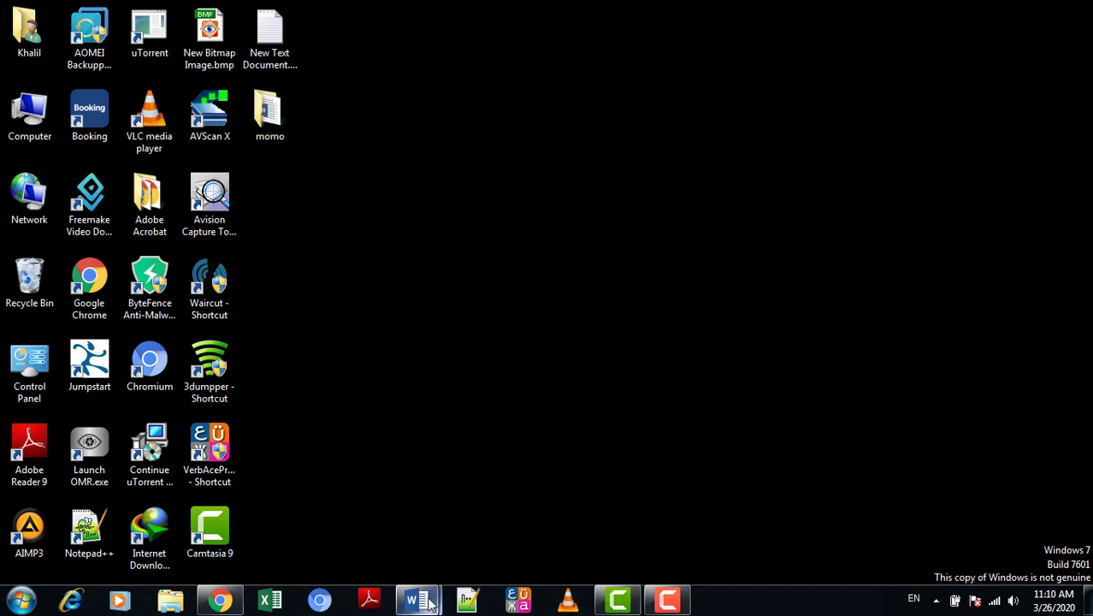
pyautogui.moveTo(402, 584)
pyautogui.hotkey('alt', 'shift')
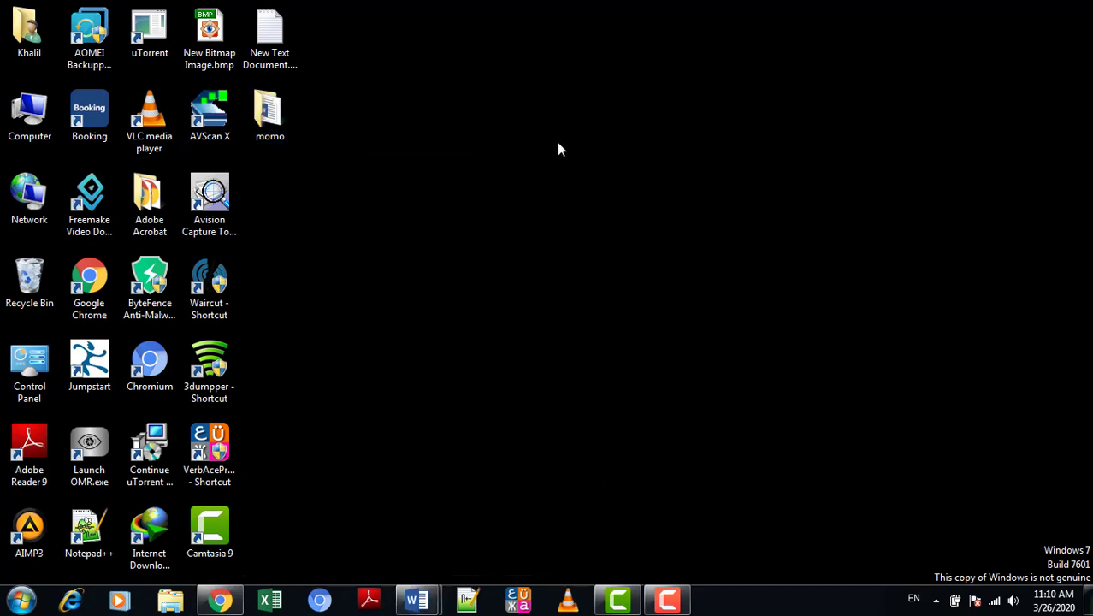
pyautogui.click(270, 117)
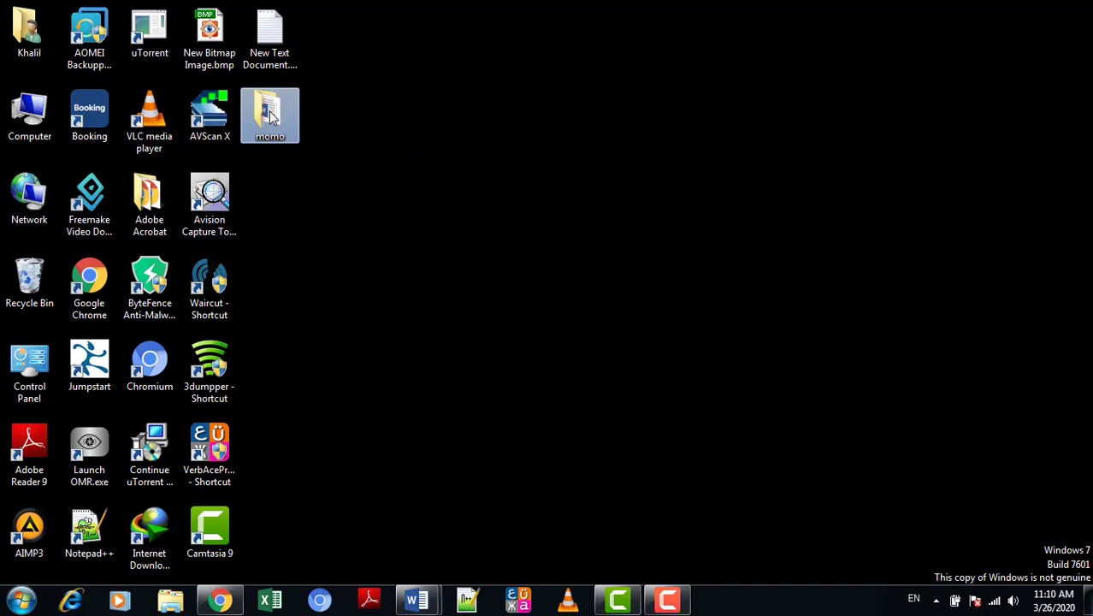
pyautogui.rightClick(270, 118)
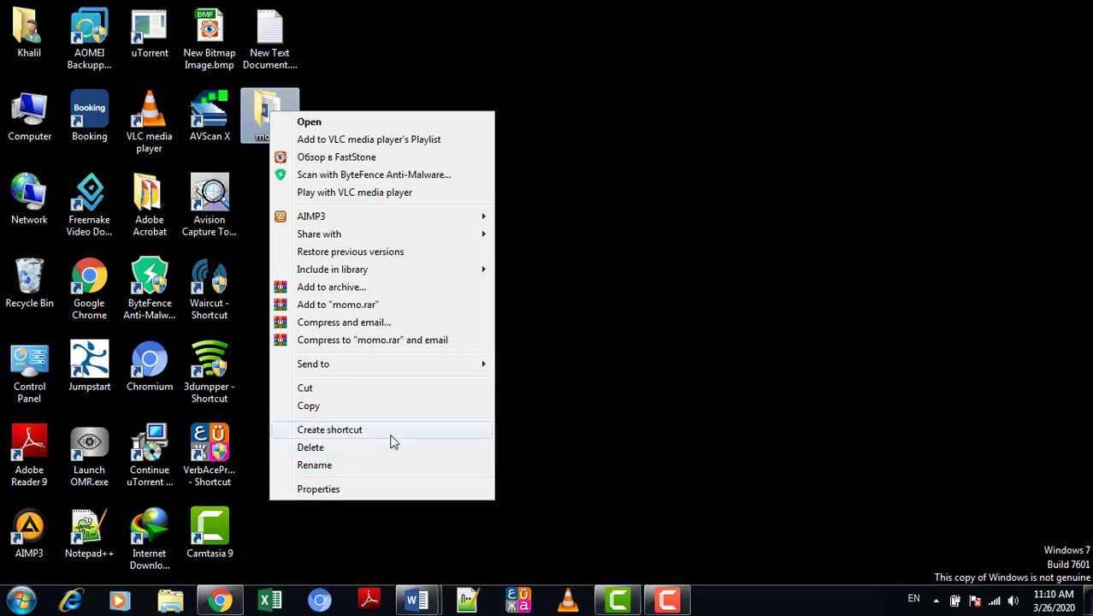
pyautogui.click(703, 419)
pyautogui.click(703, 419)
# - Switch to Word, show the folder-renaming section of the 005-ch5-File Management document, and close the 004-ch4-Windows 7 document
pyautogui.moveTo(416, 601)
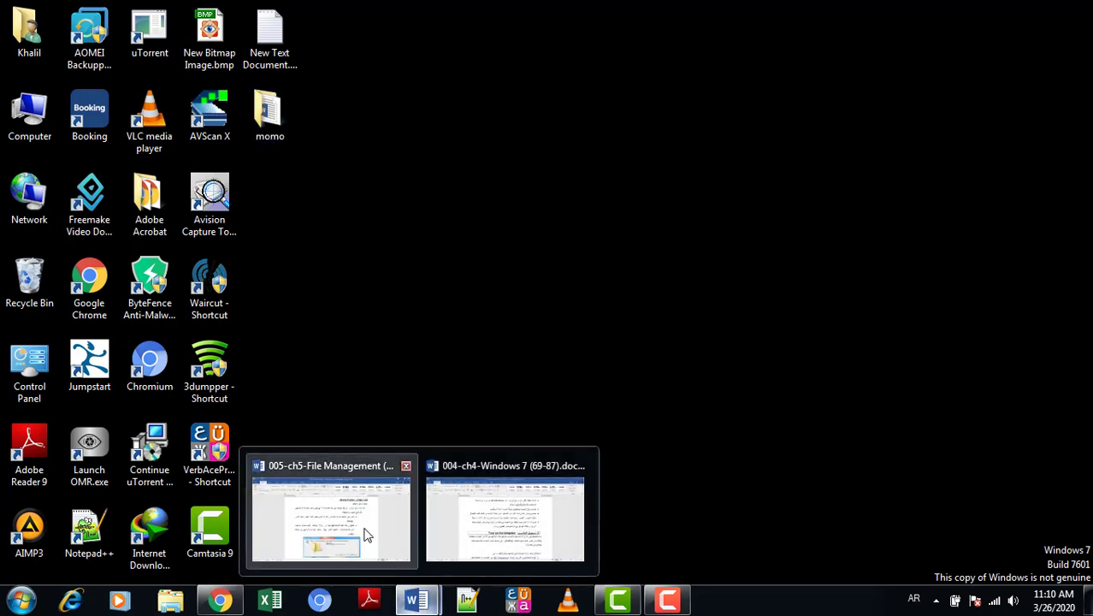
pyautogui.click(366, 533)
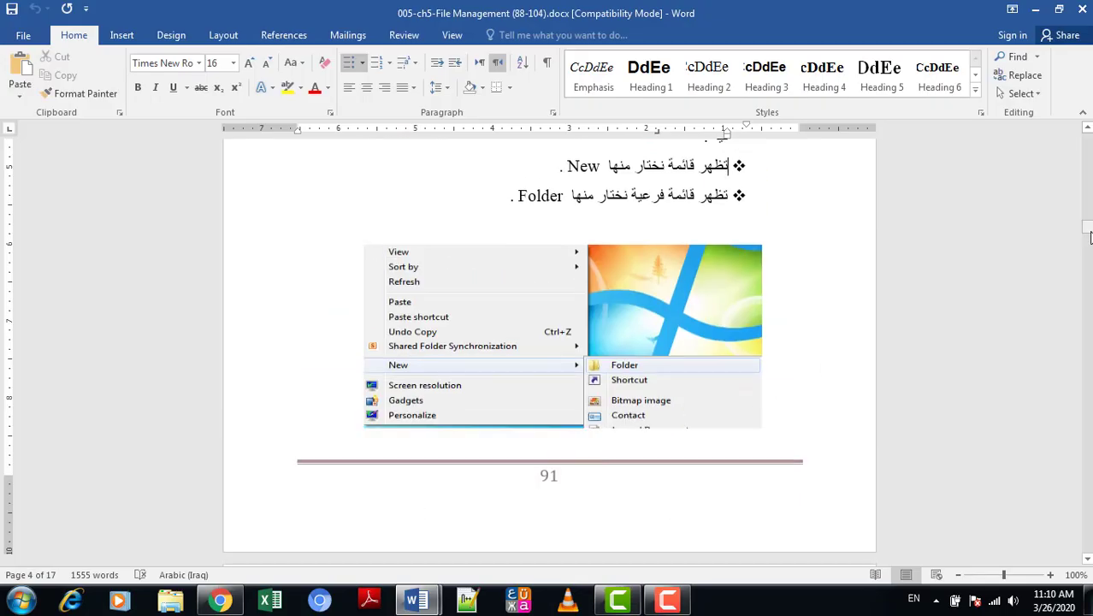
pyautogui.moveTo(1089, 237); pyautogui.dragTo(1086, 250)
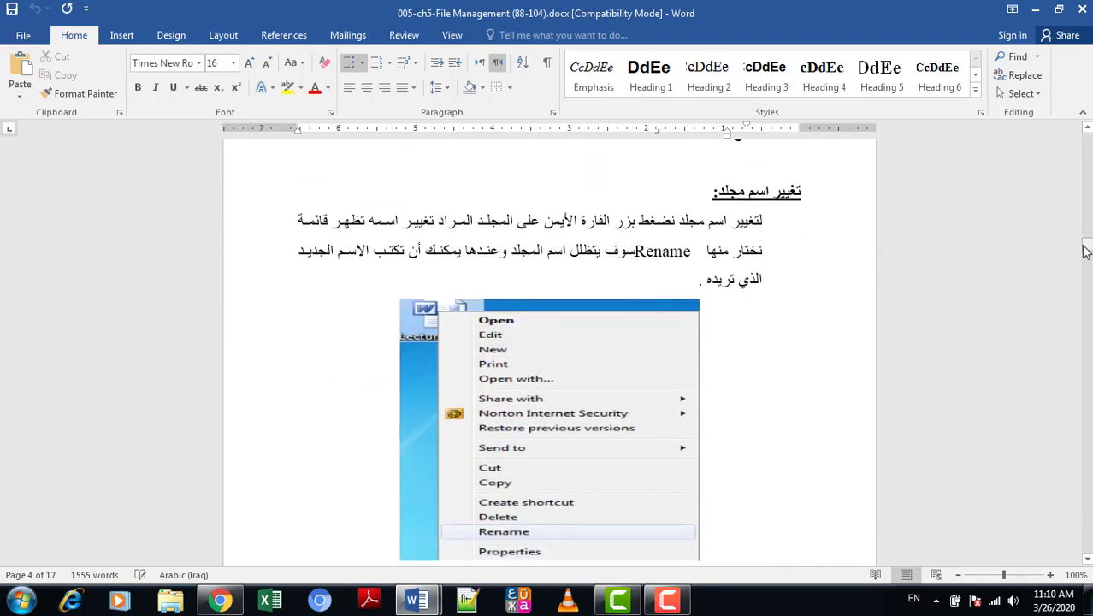
pyautogui.moveTo(416, 600)
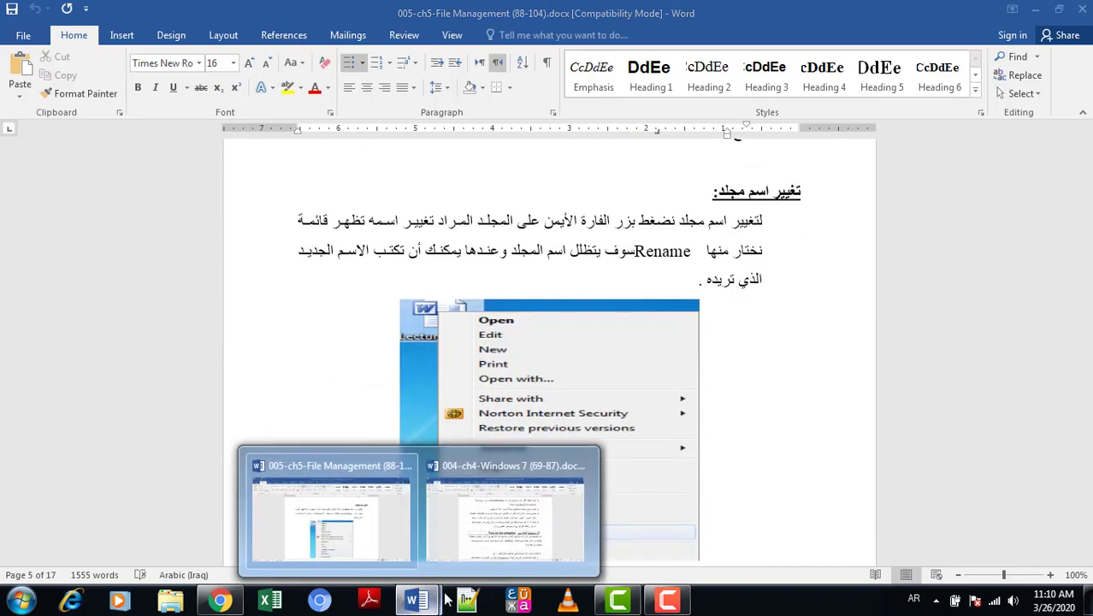
pyautogui.click(583, 464)
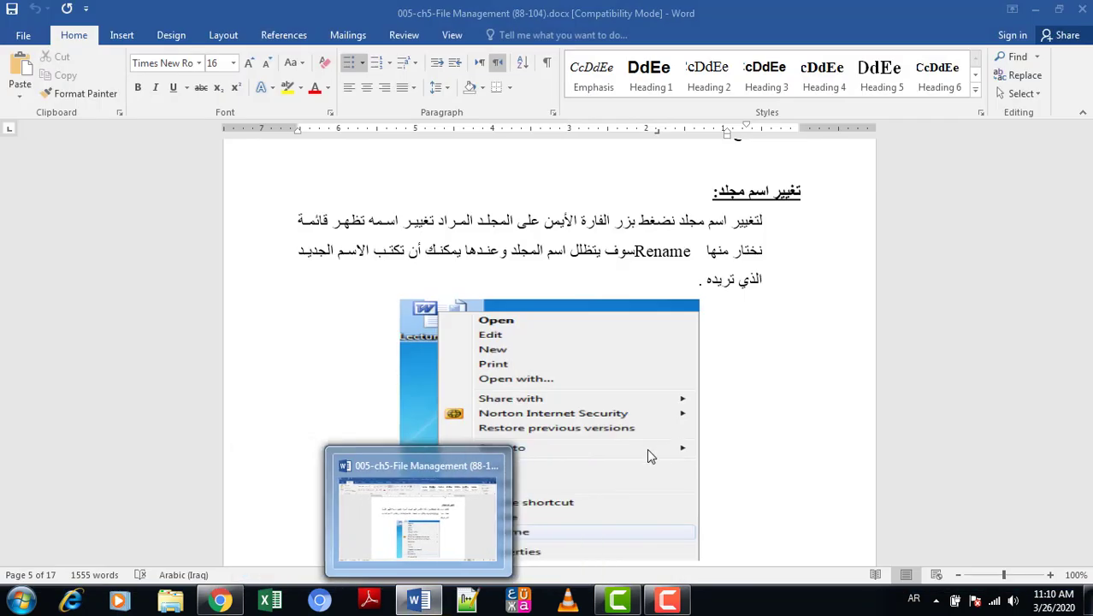
# - Review the Shift + Delete permanent deletion instructions in the chapter 5 document and minimize it
pyautogui.click(1087, 247)
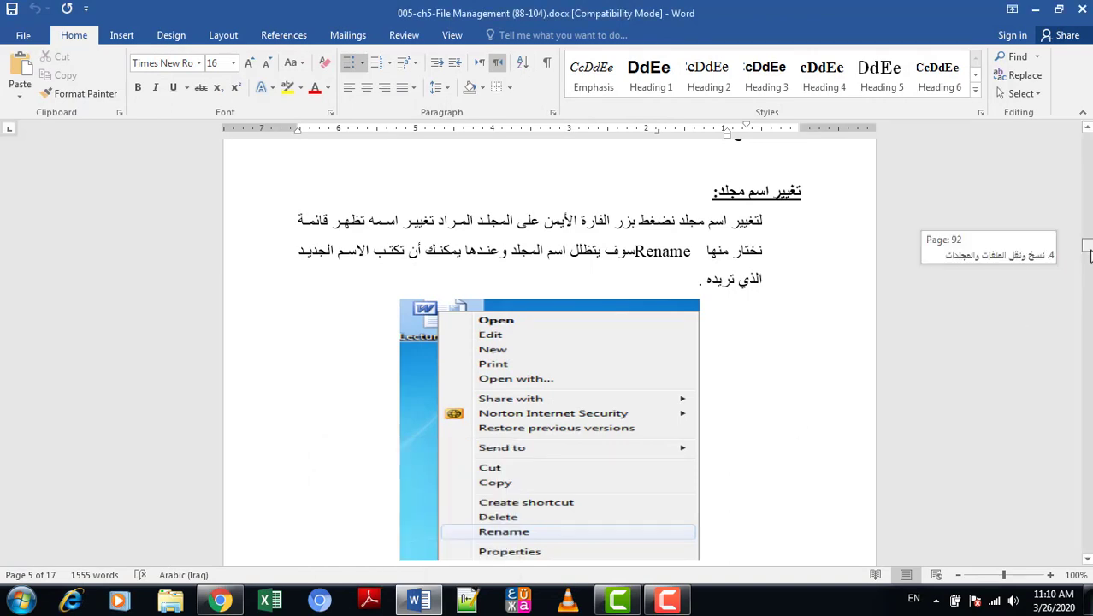
pyautogui.moveTo(1087, 246); pyautogui.dragTo(1088, 301)
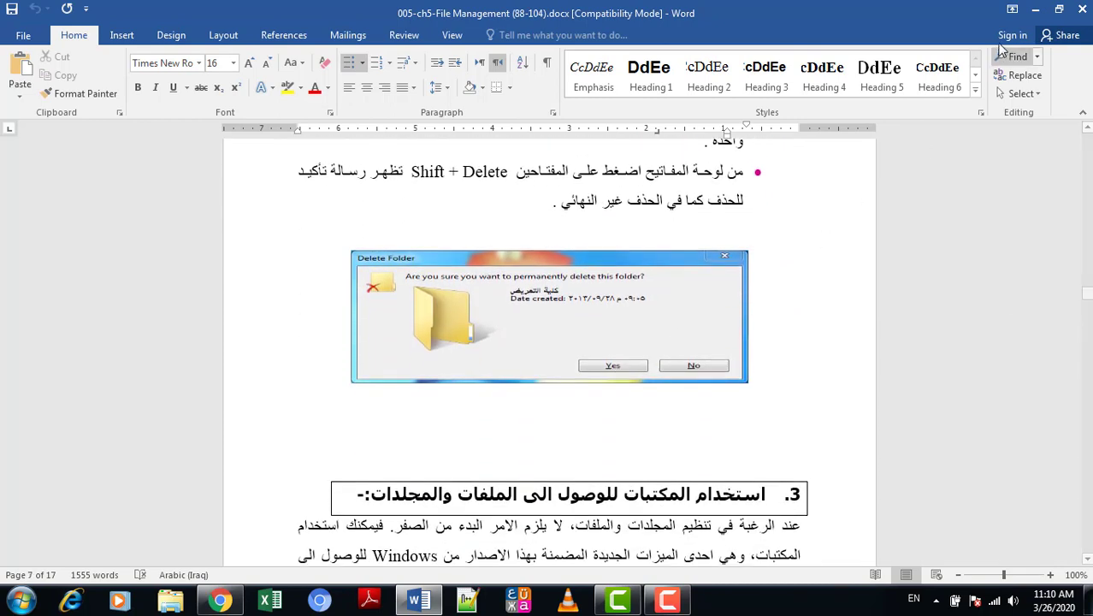
pyautogui.click(1036, 10)
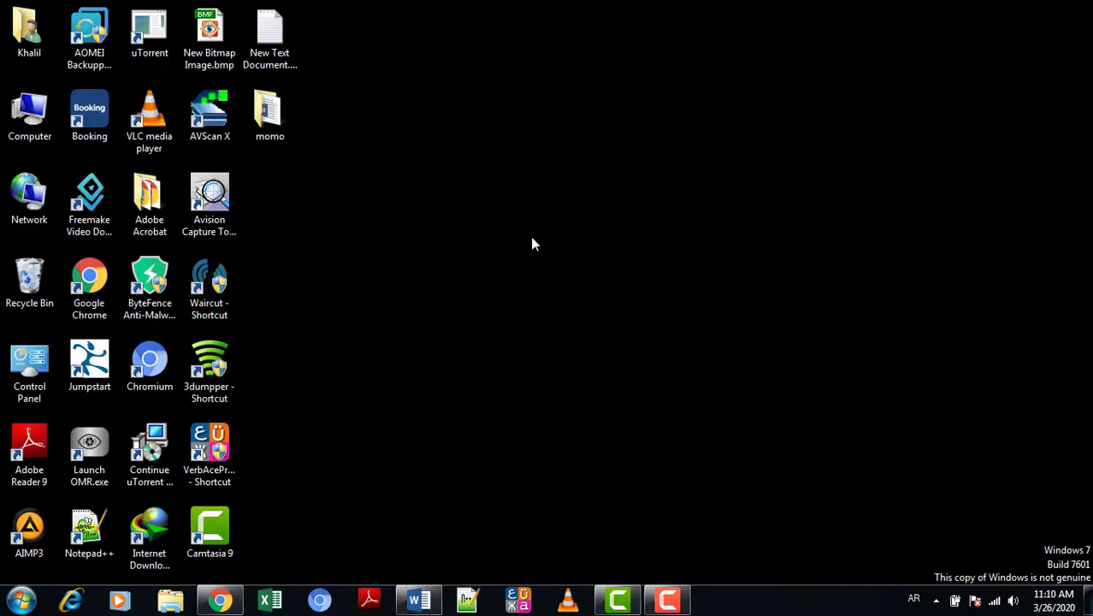
# - Delete the momo folder from the desktop, moving it to the Recycle Bin
pyautogui.click(269, 125)
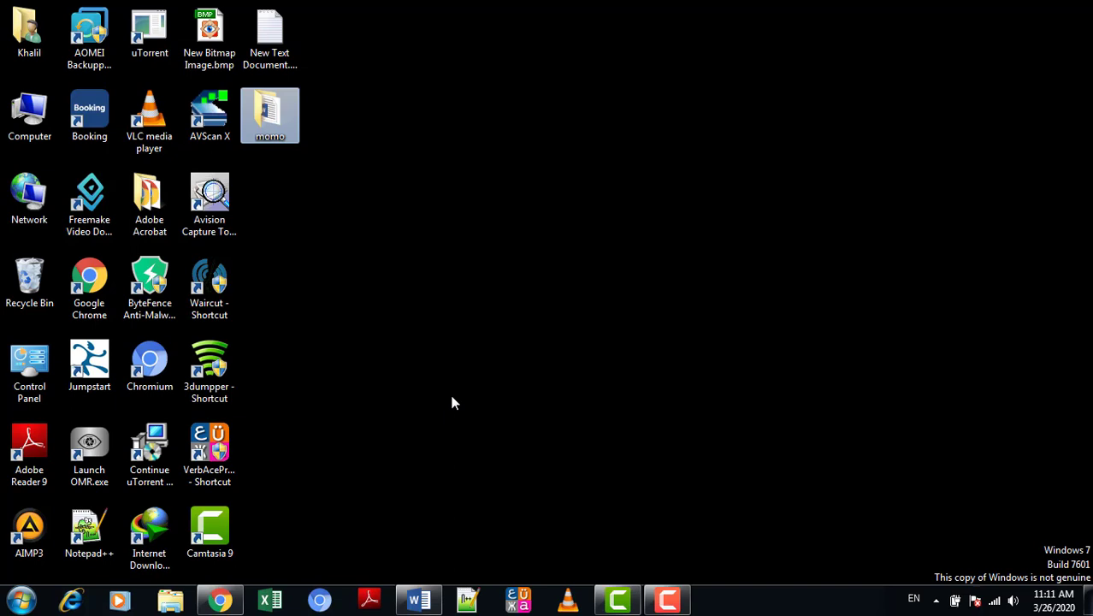
pyautogui.click(467, 261)
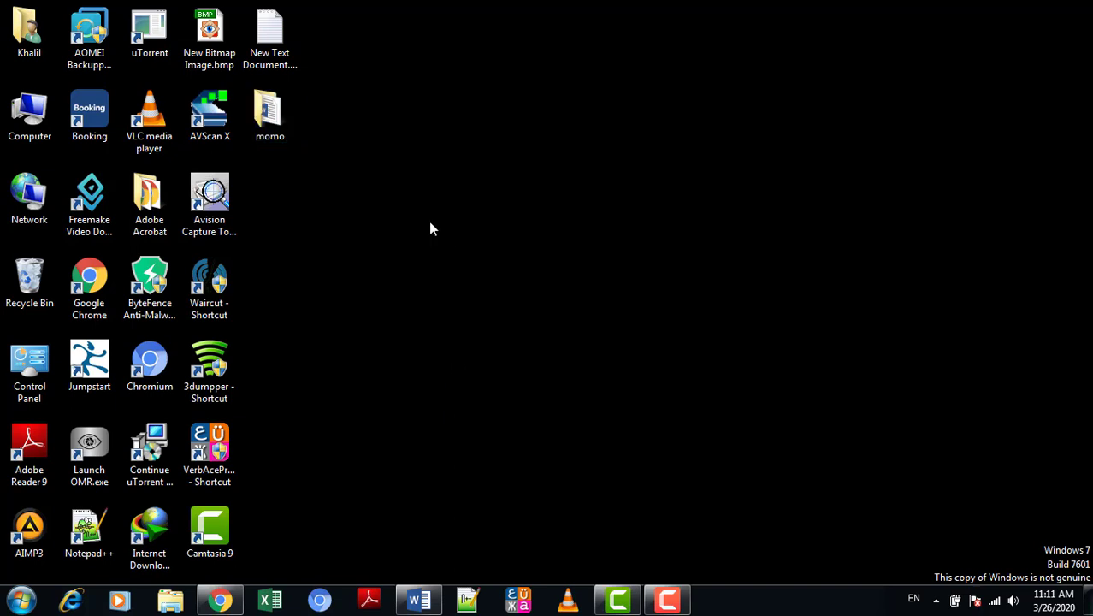
pyautogui.click(266, 126)
pyautogui.rightClick(266, 126)
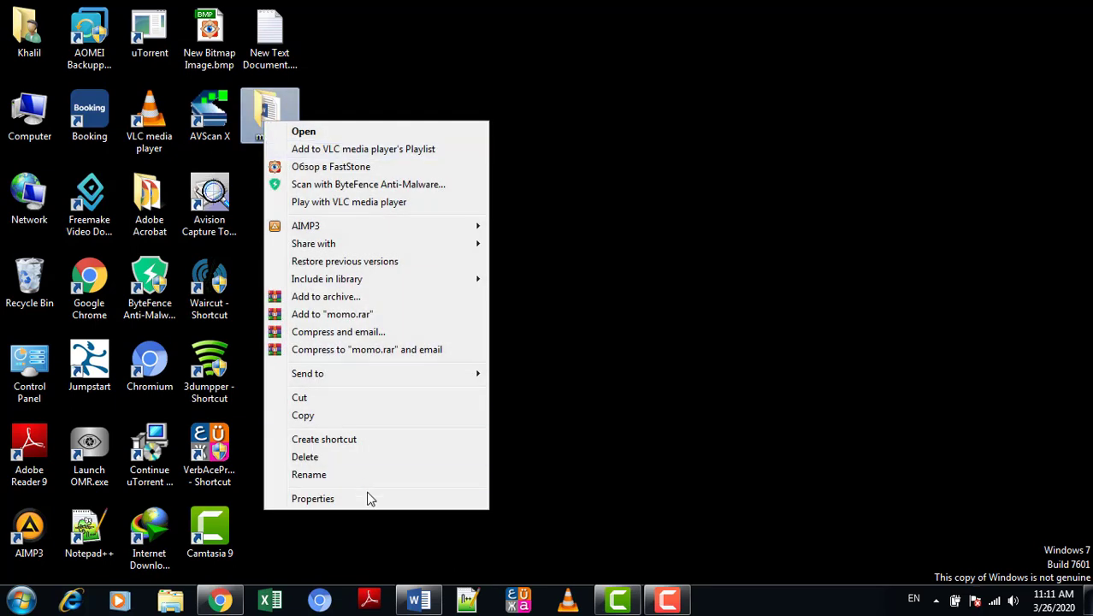
pyautogui.click(305, 457)
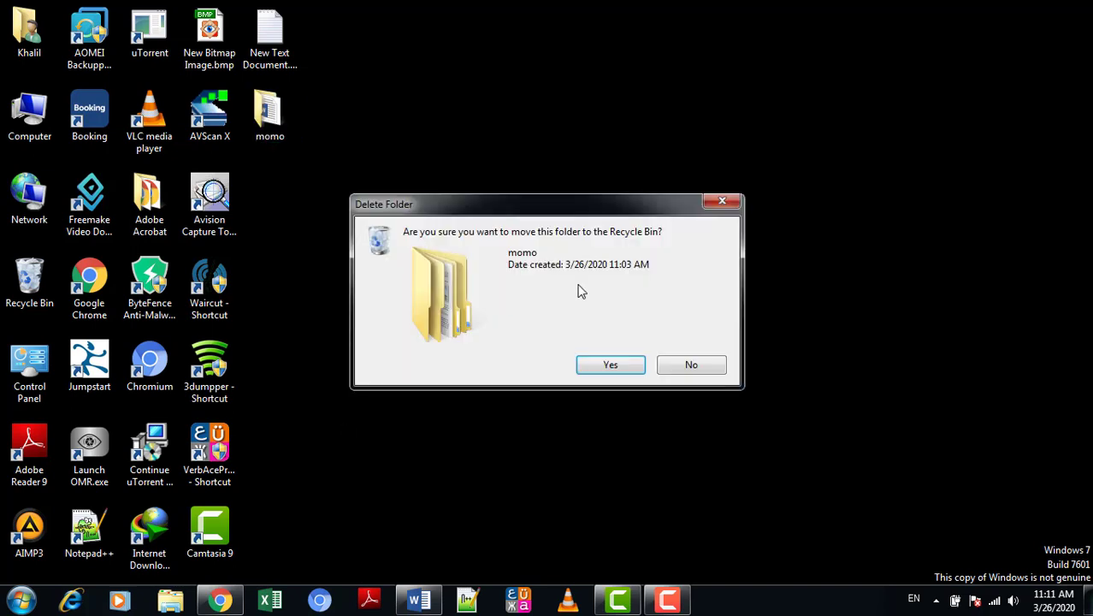
pyautogui.click(614, 364)
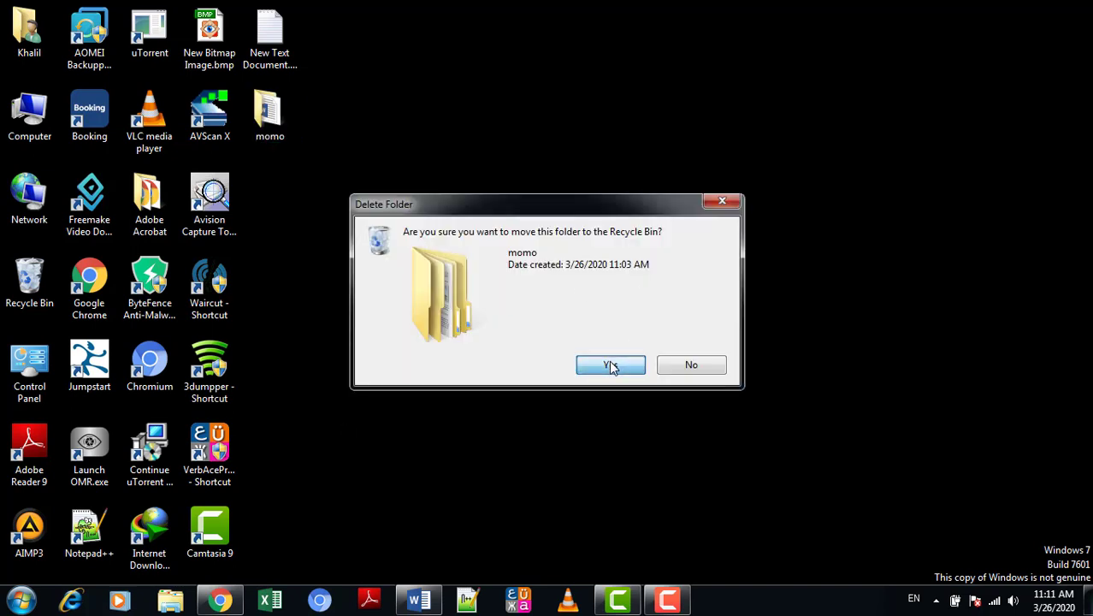
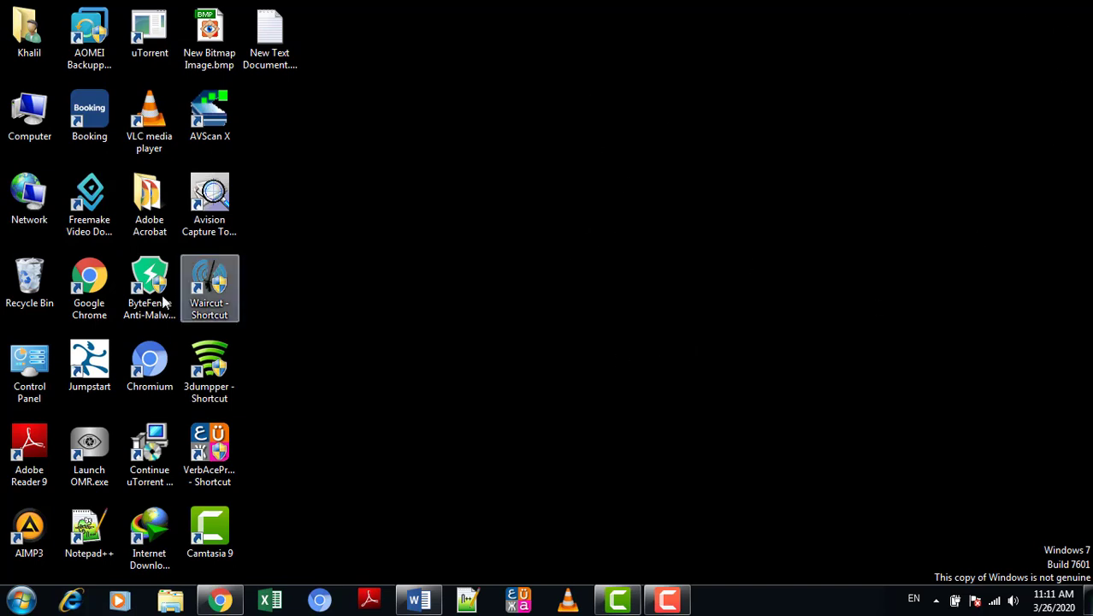
# - Open the Recycle Bin to look for the deleted momo folder
pyautogui.doubleClick(26, 295)
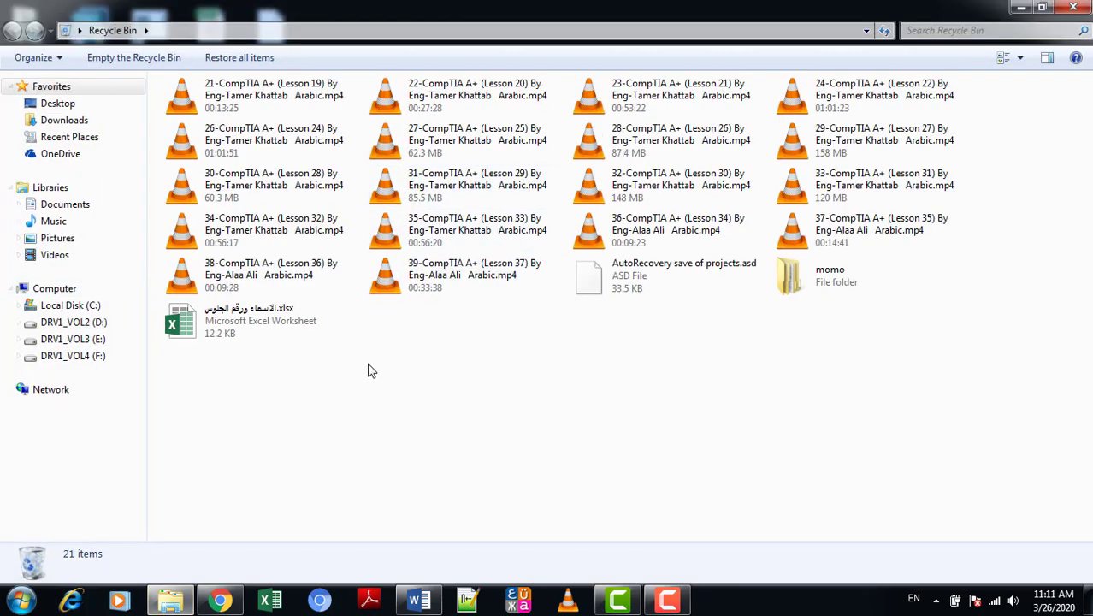
# - Restore the deleted momo folder from the Recycle Bin to the desktop and close the Recycle Bin window
pyautogui.click(832, 275)
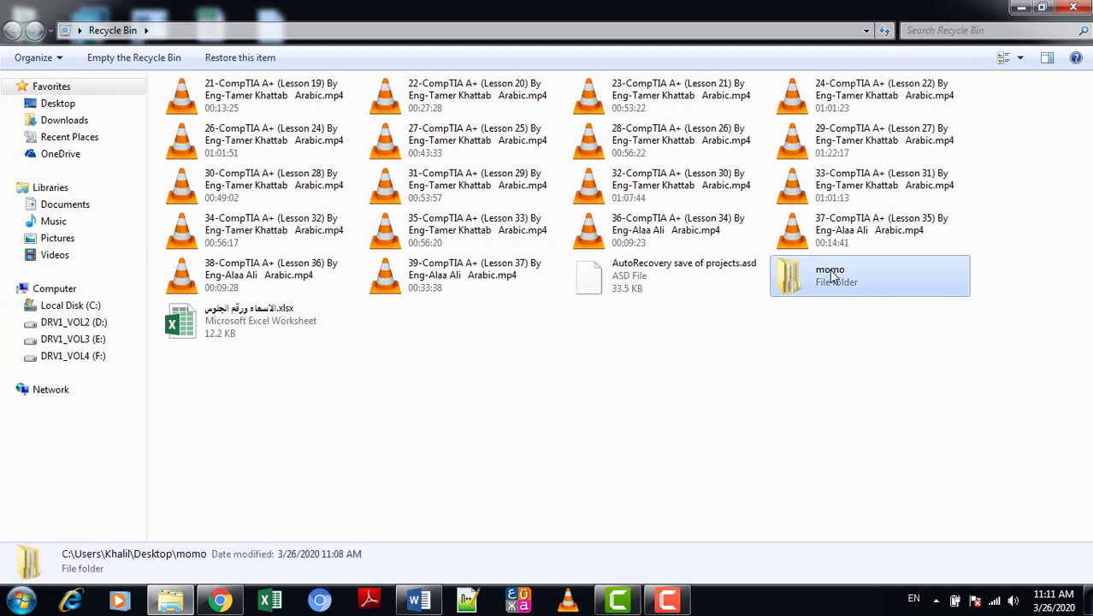
pyautogui.rightClick(830, 272)
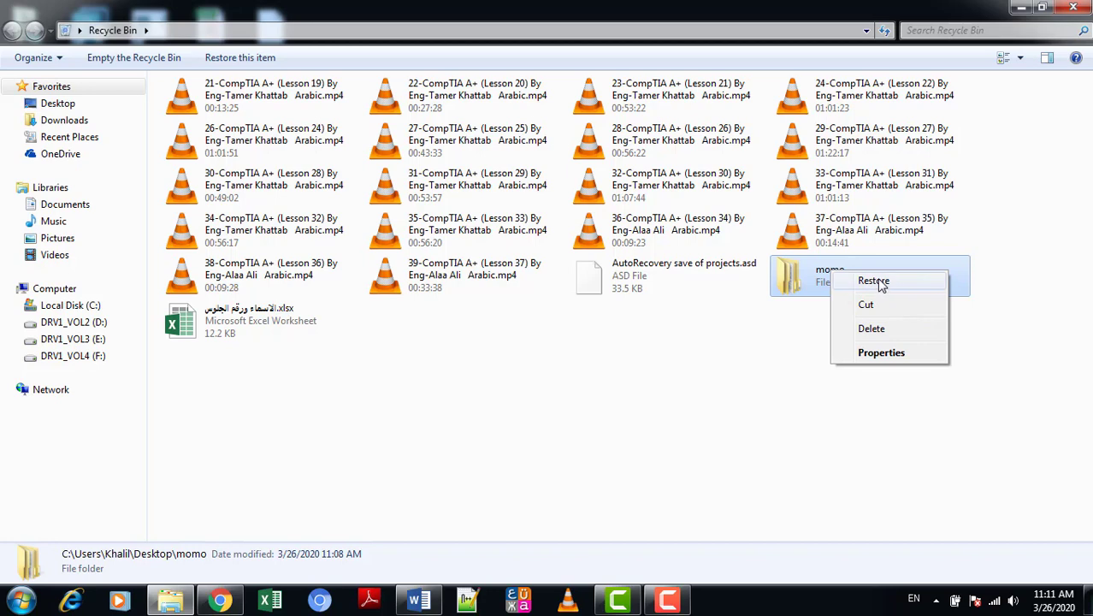
pyautogui.click(876, 281)
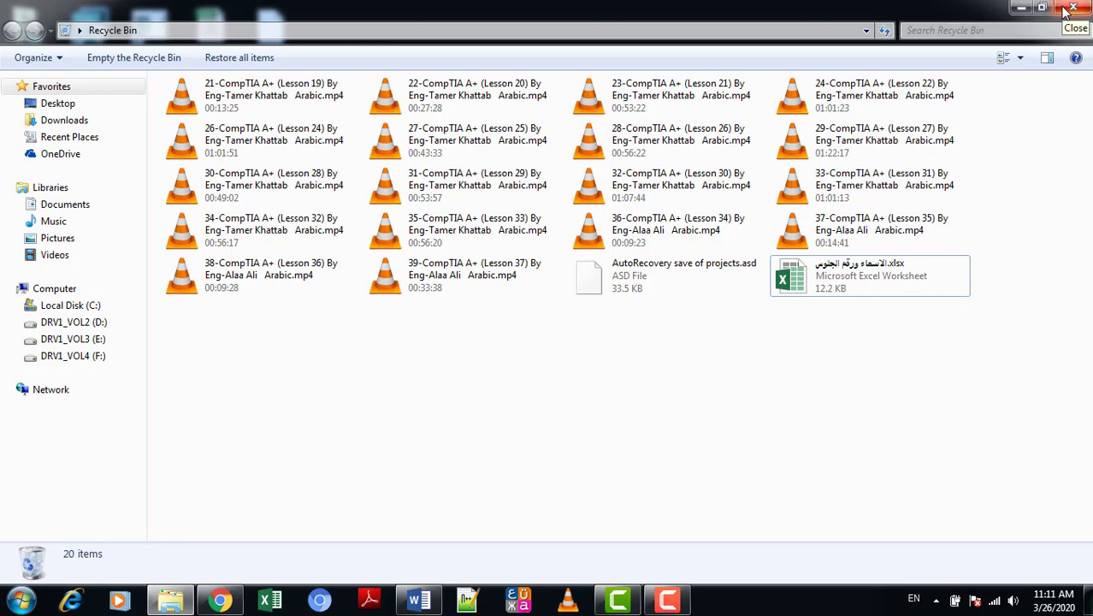
pyautogui.click(1066, 9)
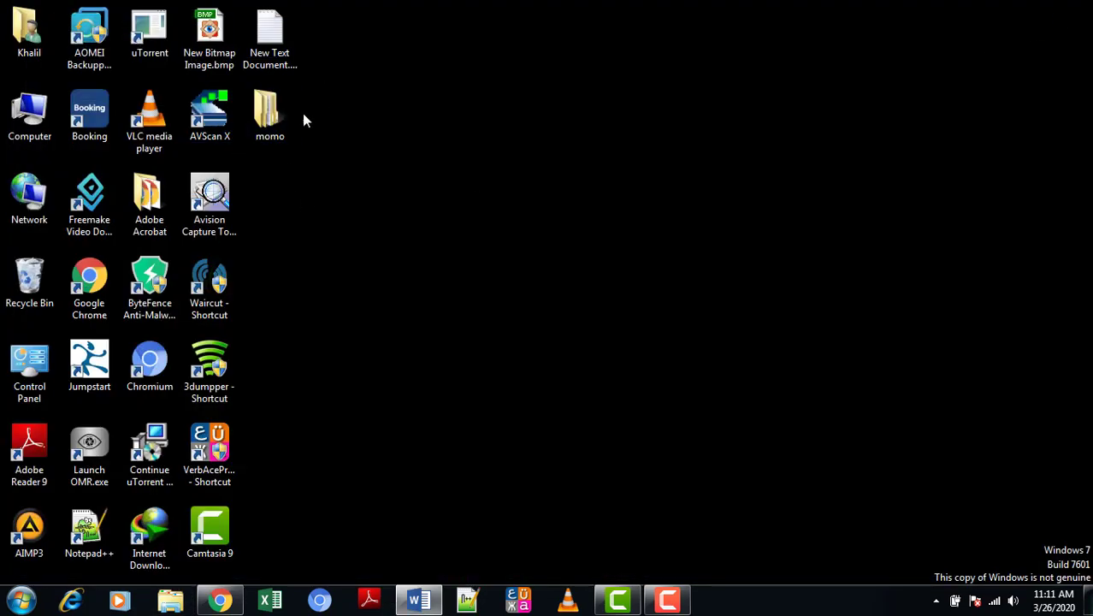
pyautogui.click(272, 114)
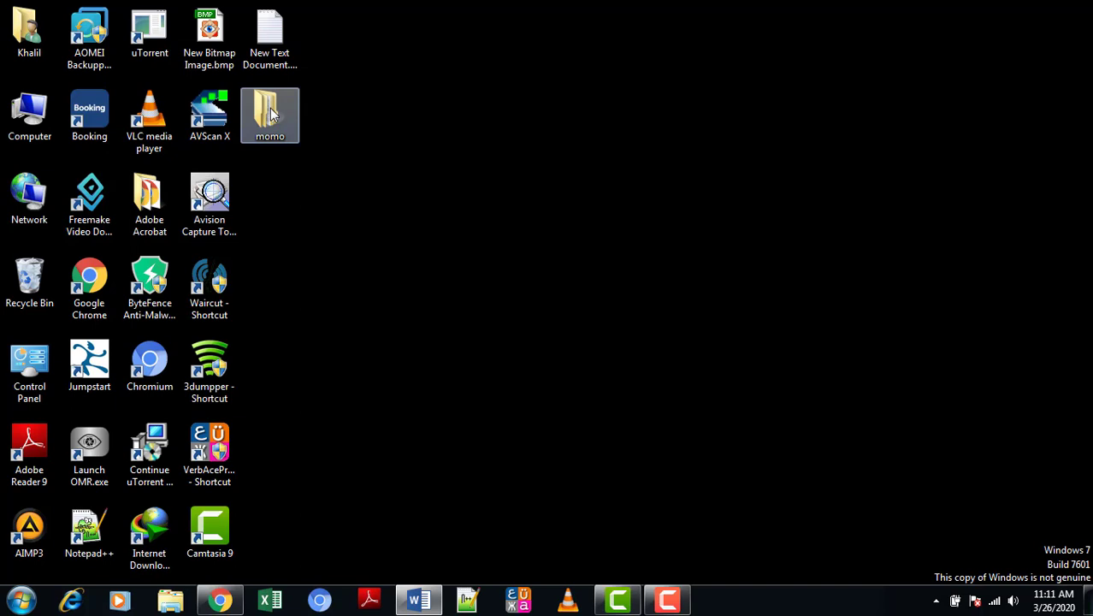
pyautogui.click(373, 109)
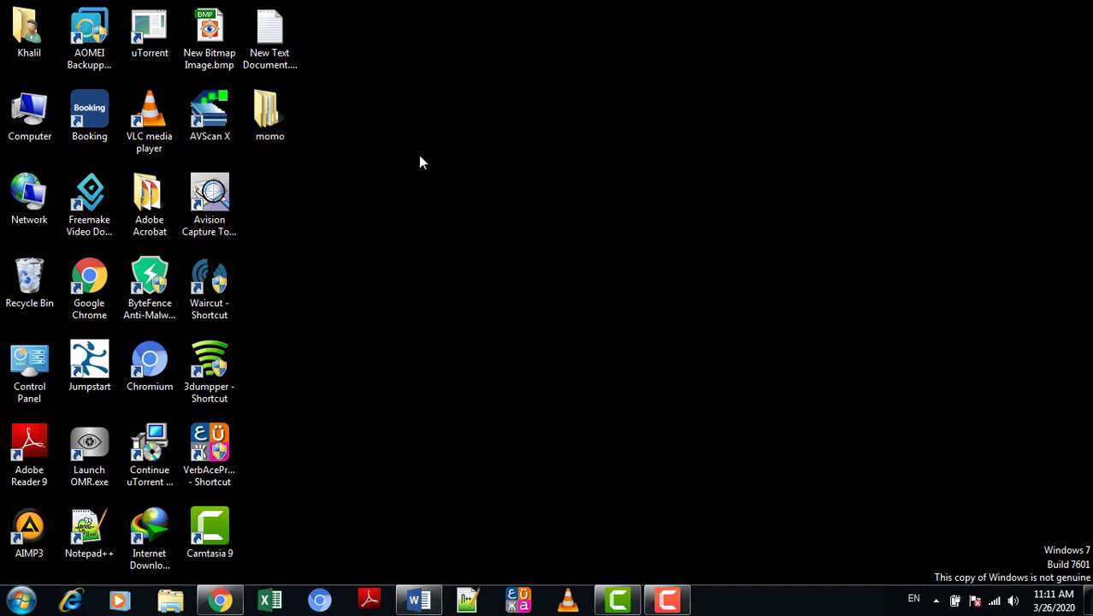
pyautogui.click(267, 120)
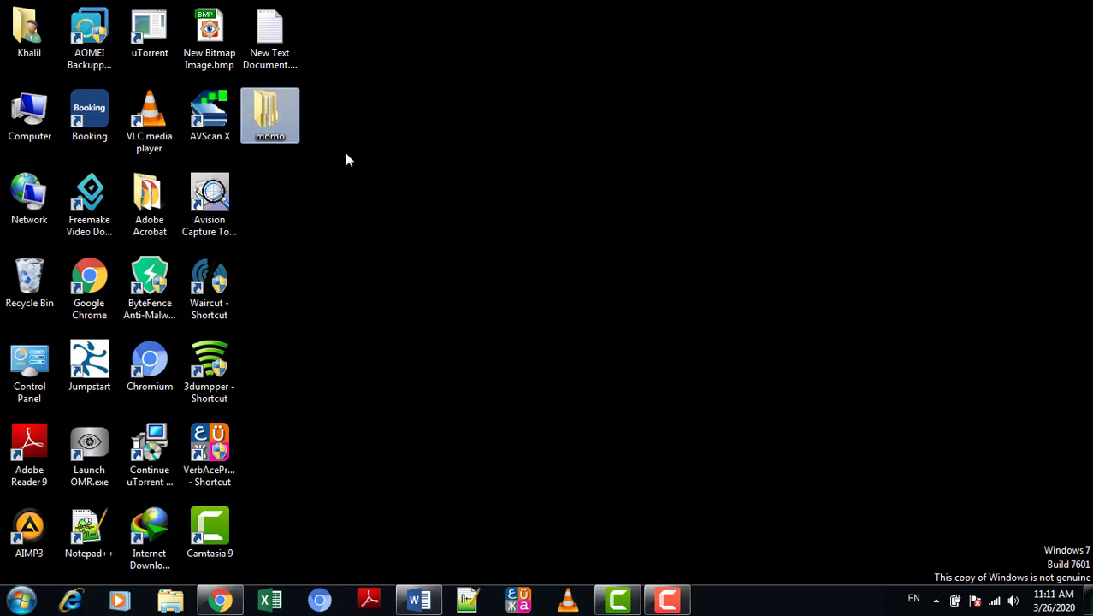
pyautogui.click(411, 166)
pyautogui.click(276, 115)
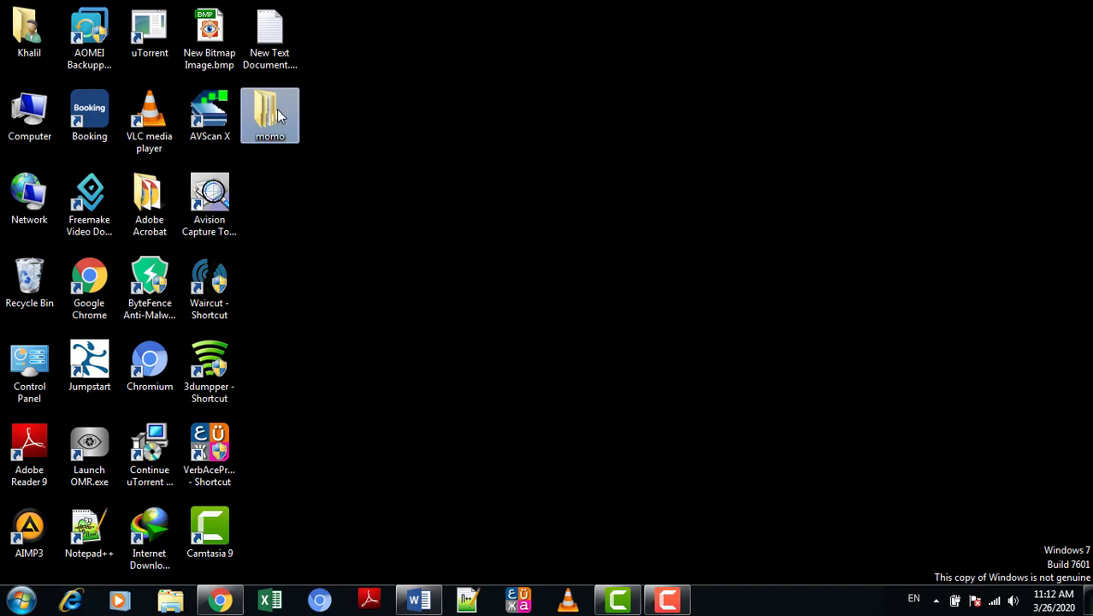
pyautogui.click(405, 141)
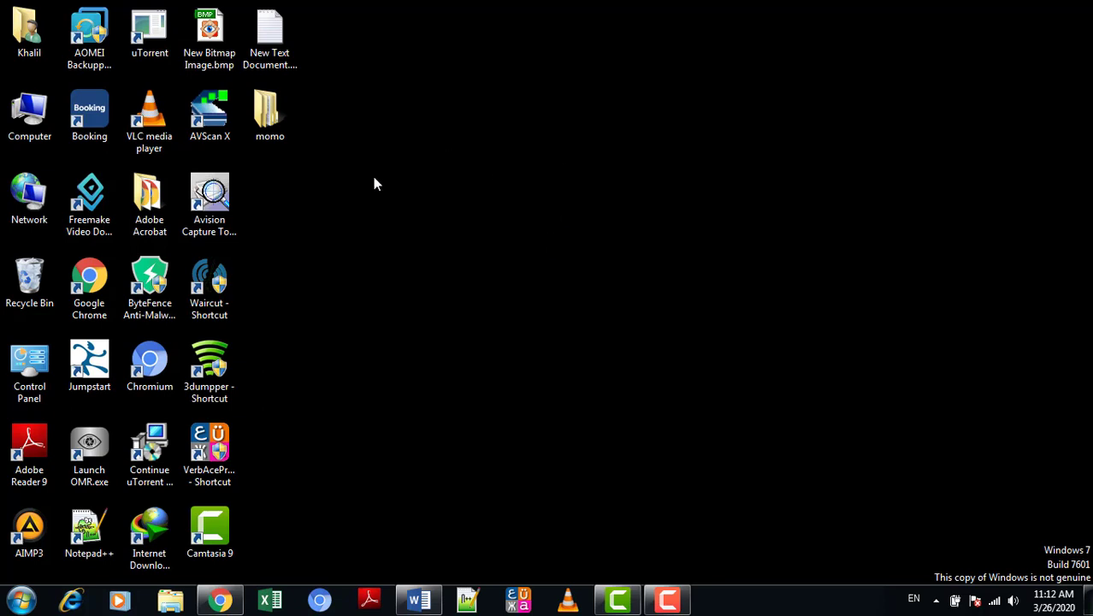
pyautogui.click(266, 122)
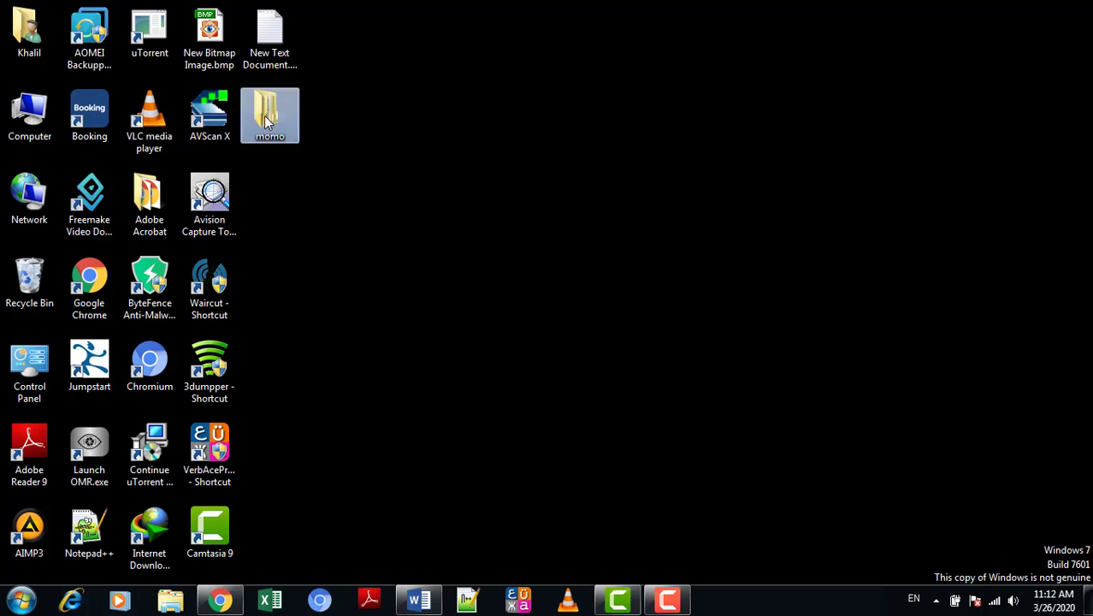
pyautogui.click(509, 180)
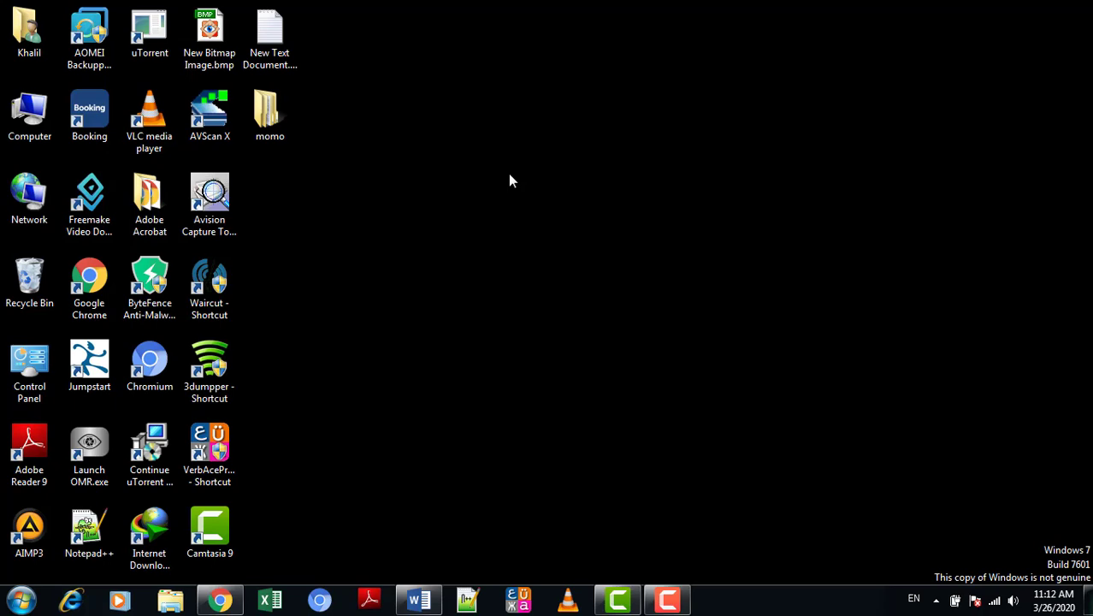
# - Open the restored momo folder, go through its subfolders kkk, lll and ppp, and open kh.docx
pyautogui.doubleClick(275, 109)
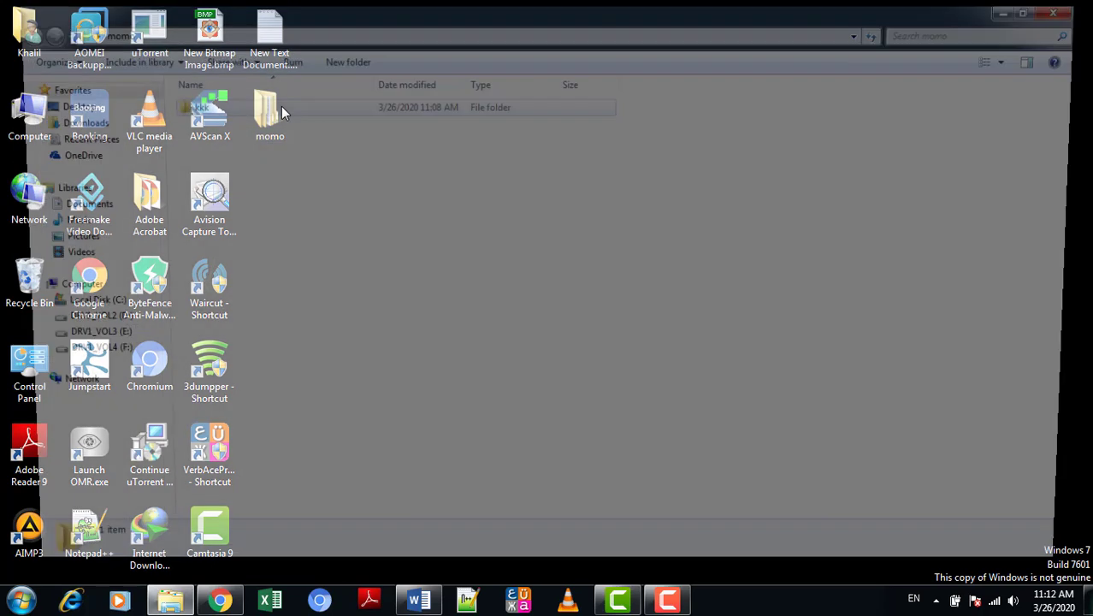
pyautogui.click(192, 109)
pyautogui.doubleClick(193, 109)
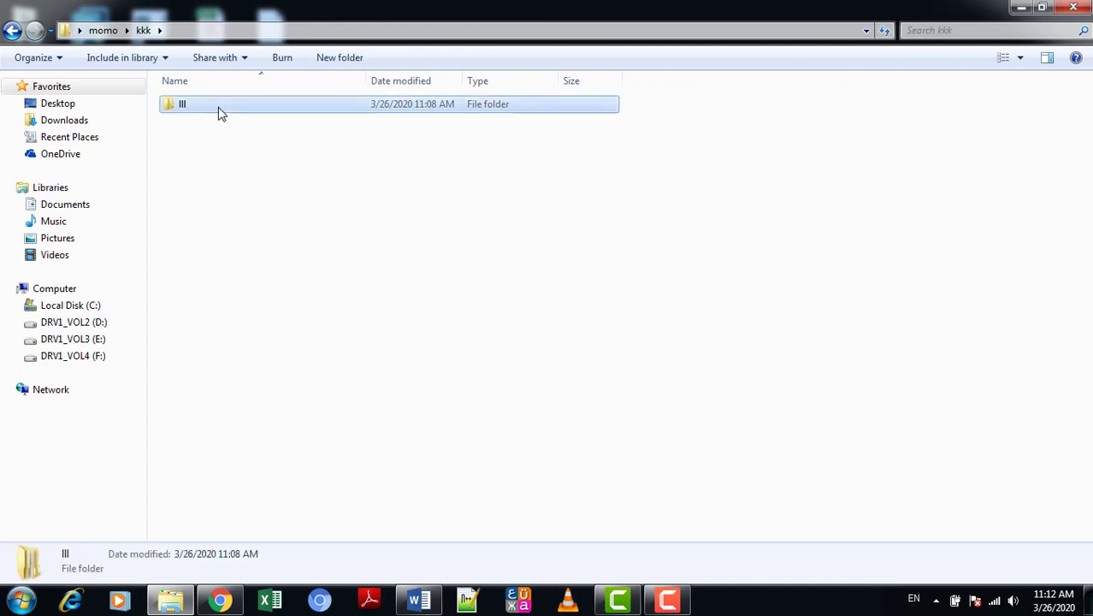
pyautogui.doubleClick(219, 111)
pyautogui.doubleClick(220, 112)
pyautogui.doubleClick(219, 109)
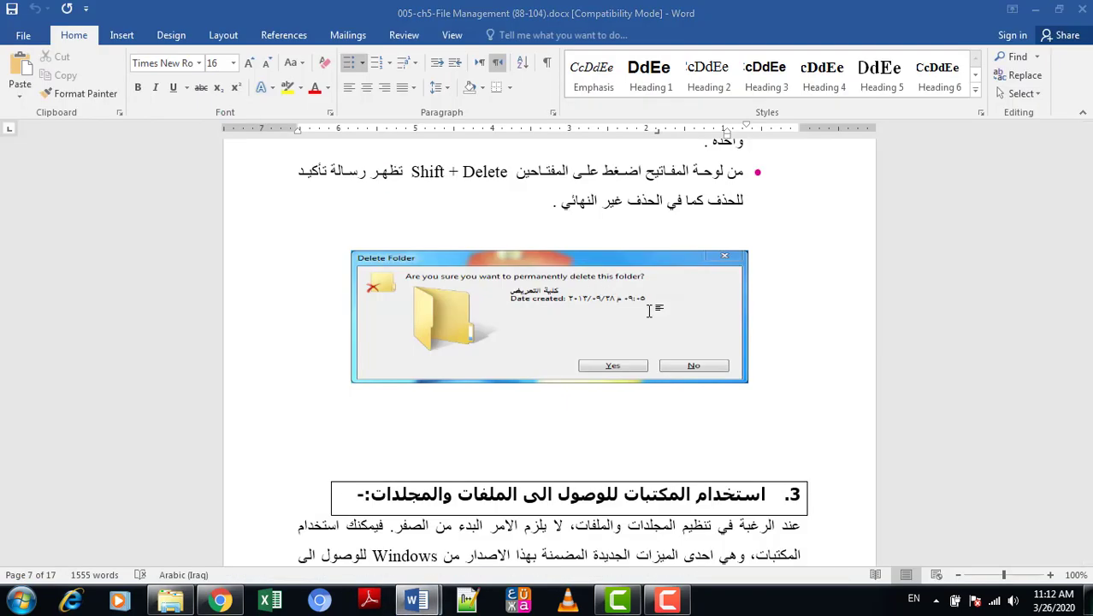
# - Close the kh.docx window and reopen the document from the ppp folder
pyautogui.moveTo(416, 601)
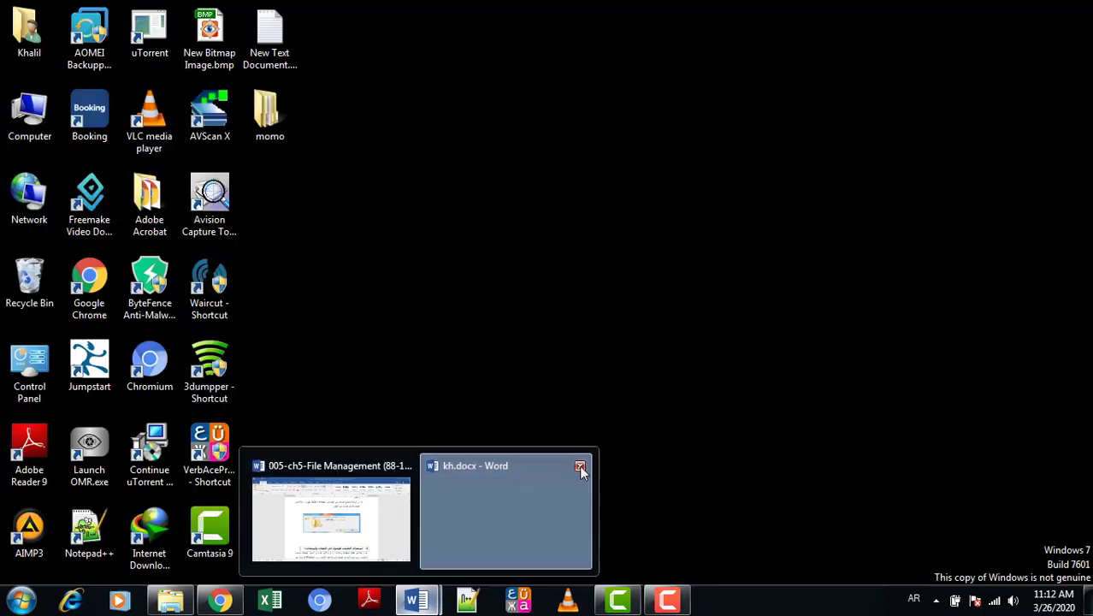
pyautogui.click(579, 467)
pyautogui.click(170, 601)
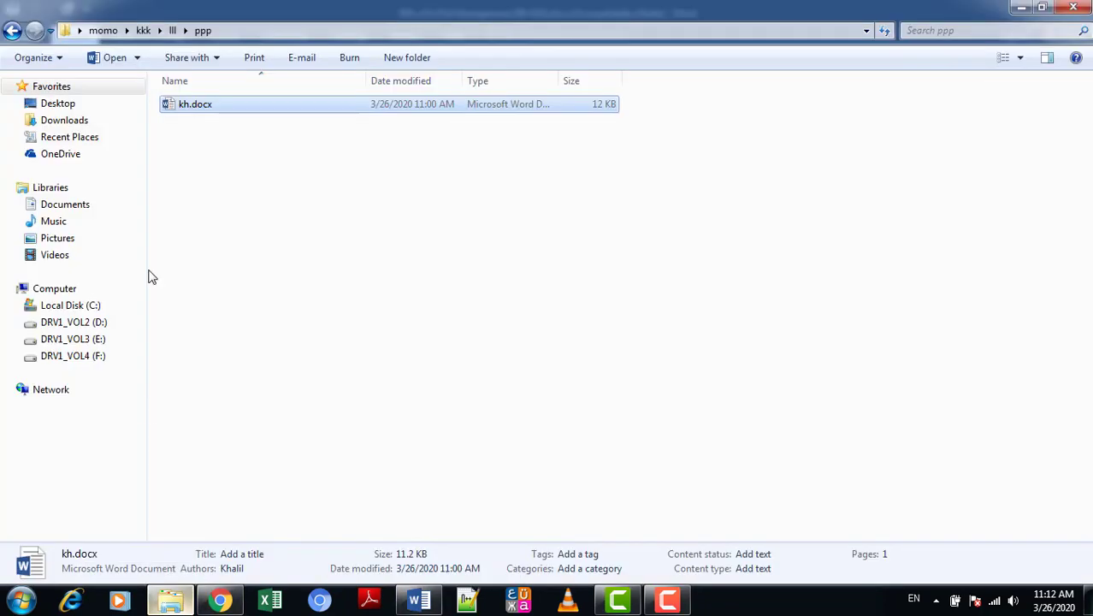
pyautogui.doubleClick(218, 102)
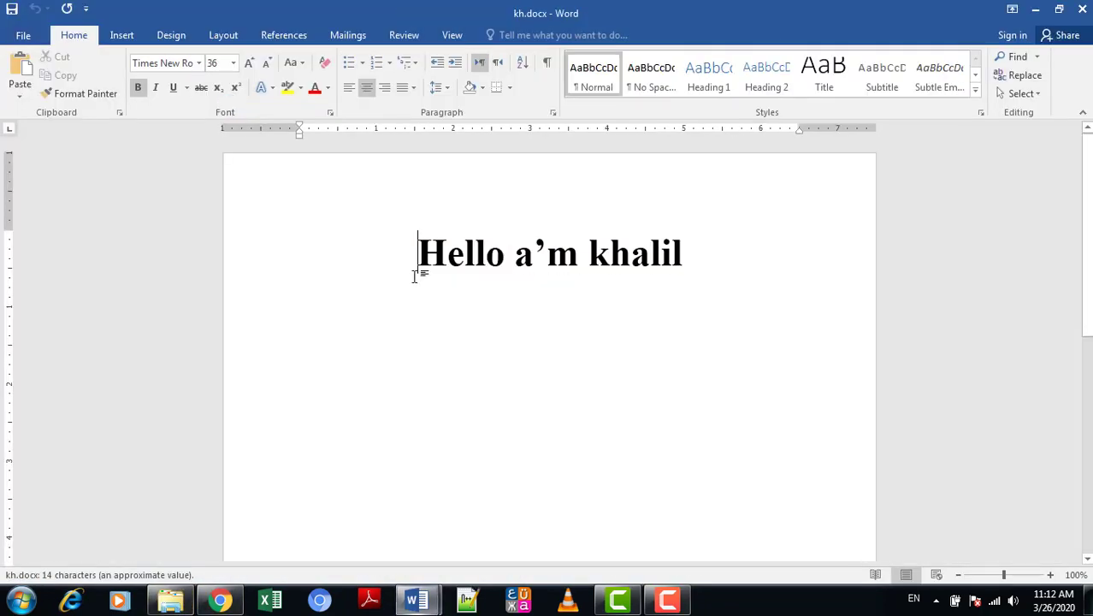
# - Add a second line reading "Recovery all files" below the greeting in kh.docx
pyautogui.click(686, 258)
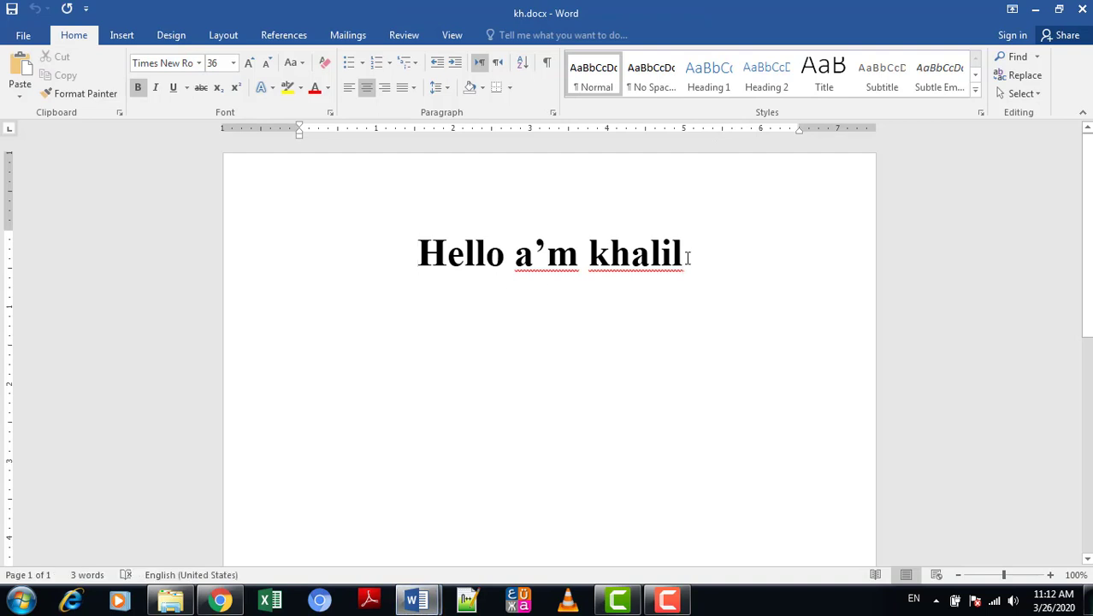
pyautogui.press('Return')
pyautogui.write('re')
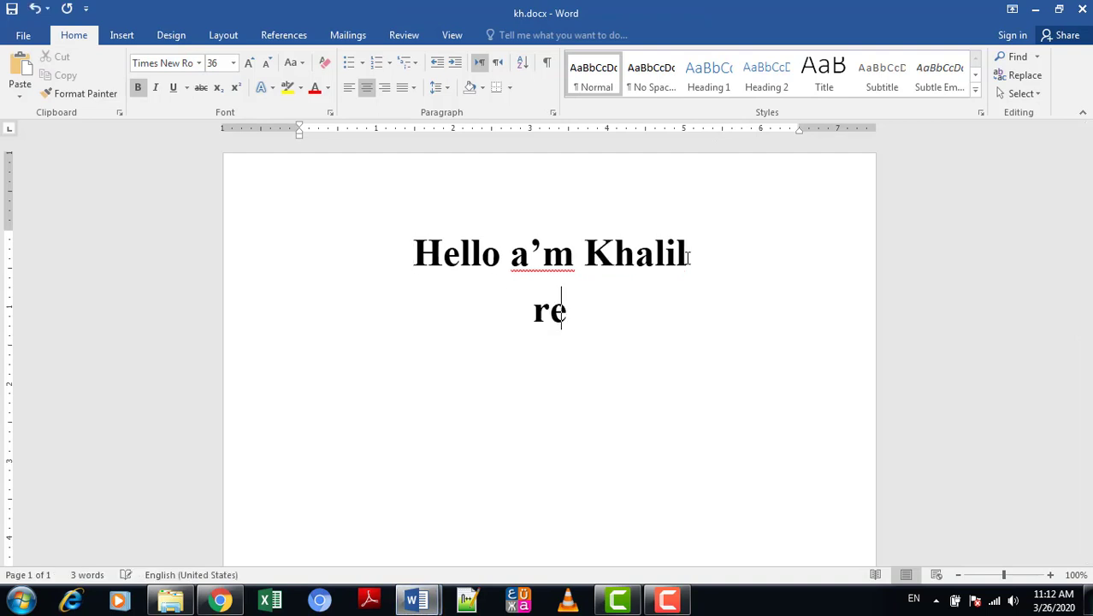
pyautogui.write('covery')
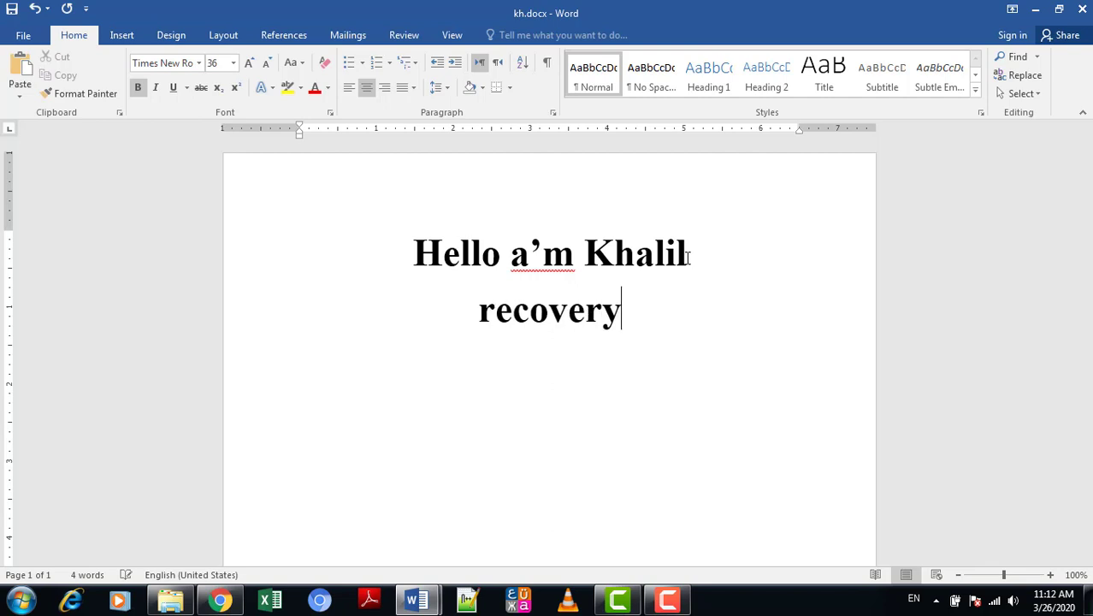
pyautogui.write(' all ')
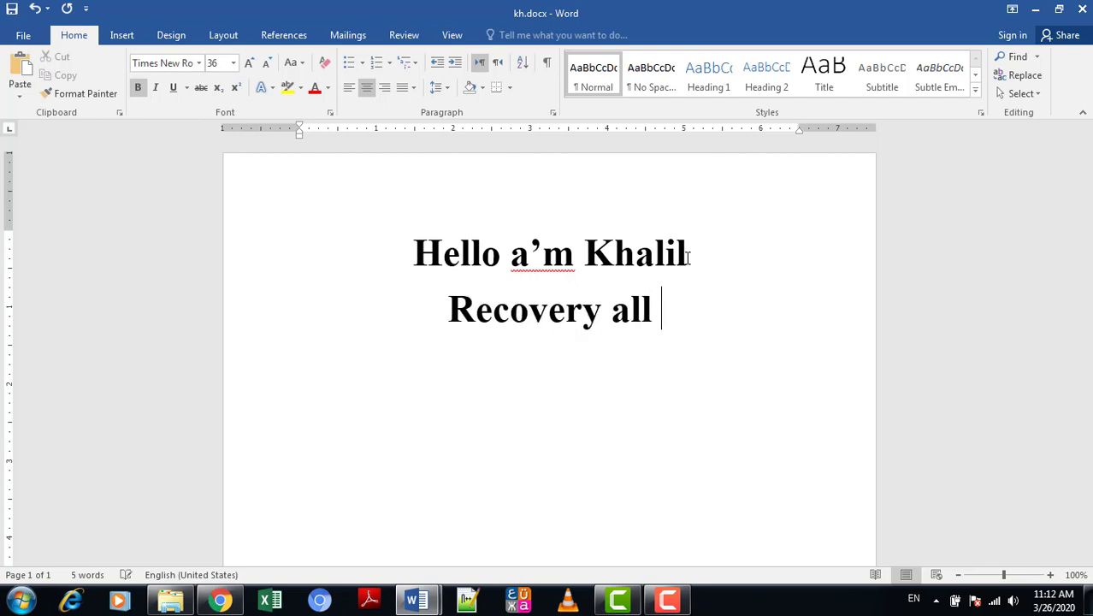
pyautogui.write('files')
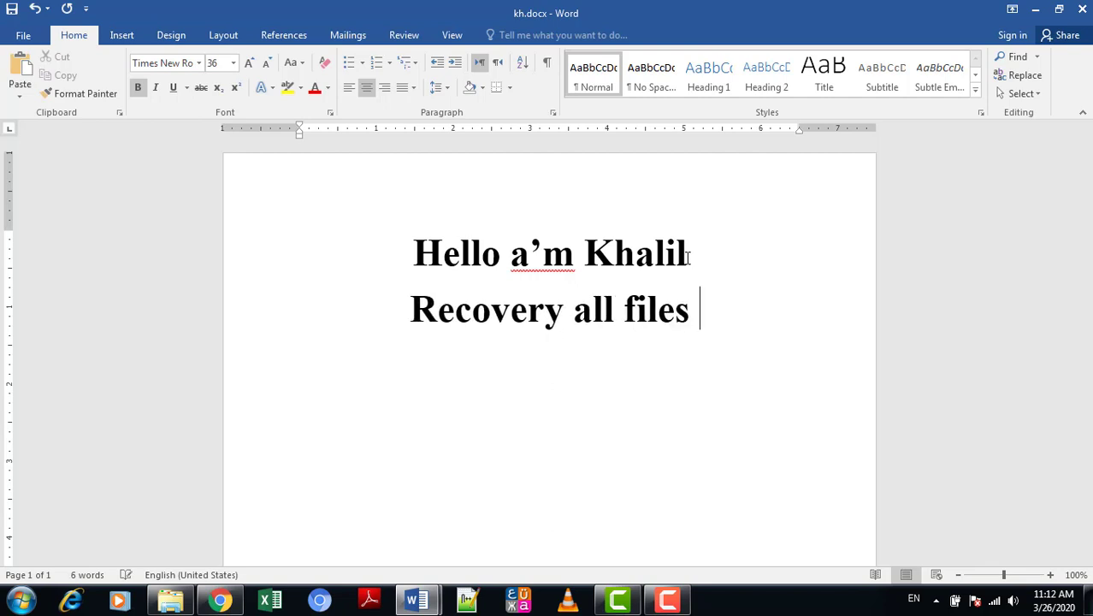
# - Copy "Recovery all" onto a new third line and replace the word "all" there with "my"
pyautogui.click(585, 253)
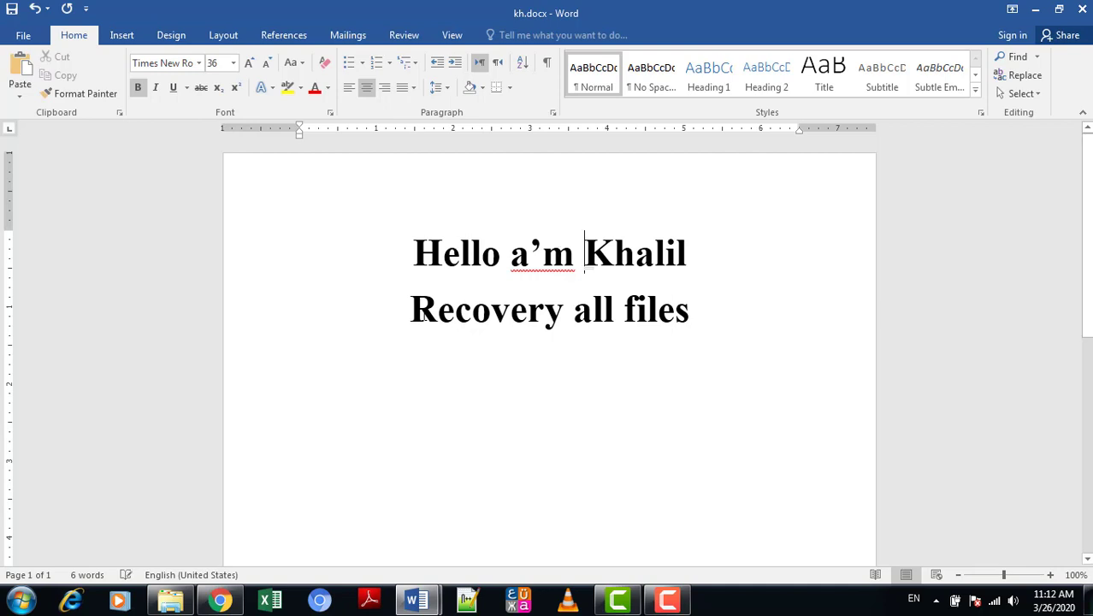
pyautogui.moveTo(410, 313); pyautogui.dragTo(623, 313)
pyautogui.hotkey('ctrl', 'c')
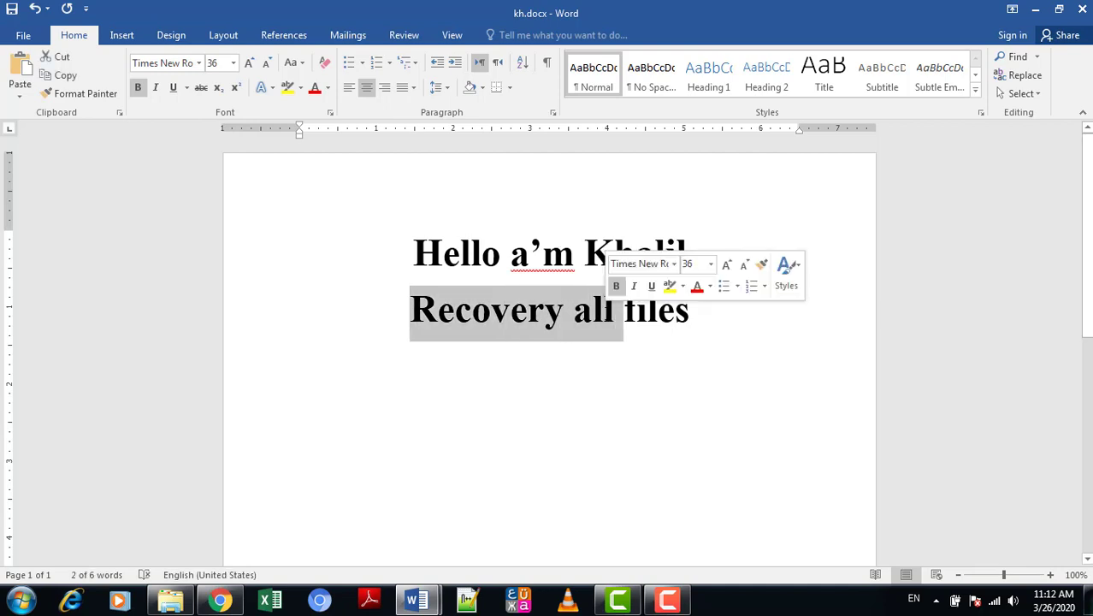
pyautogui.click(696, 306)
pyautogui.press('Return')
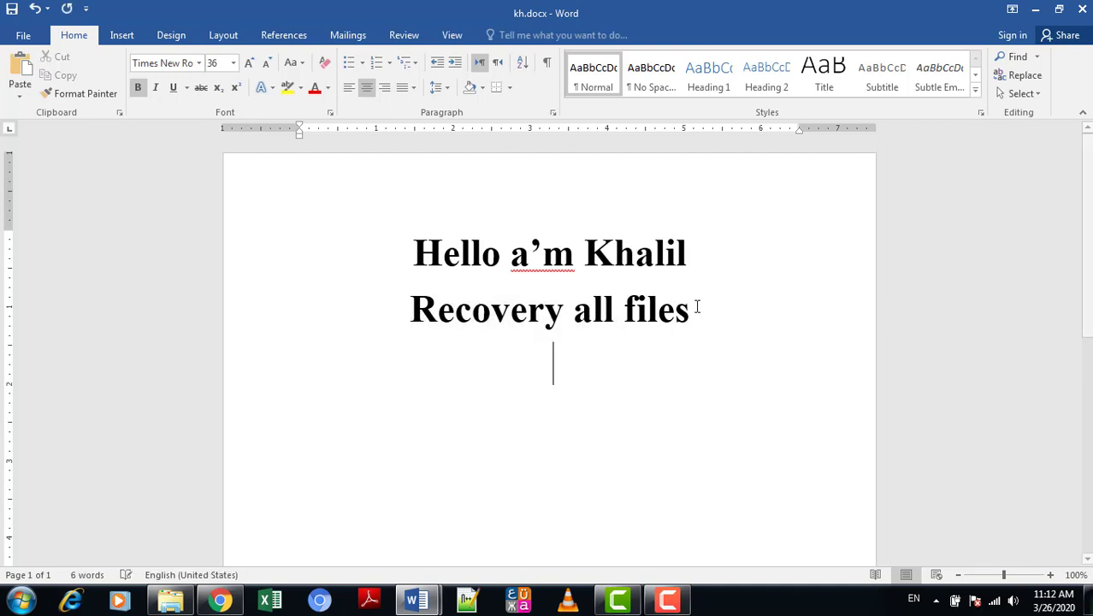
pyautogui.hotkey('ctrl', 'v')
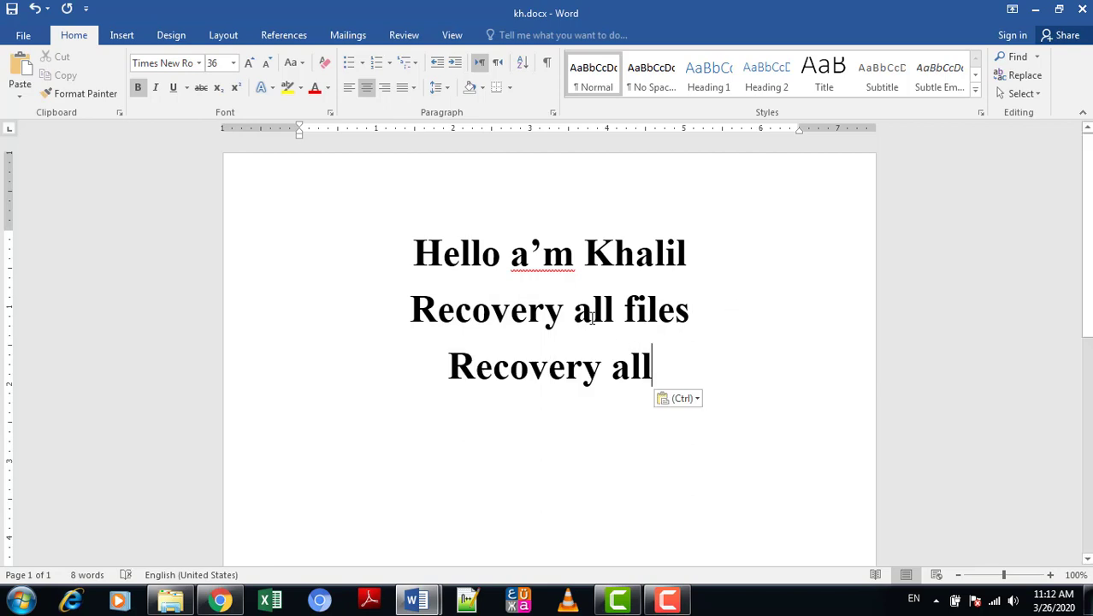
pyautogui.doubleClick(631, 364)
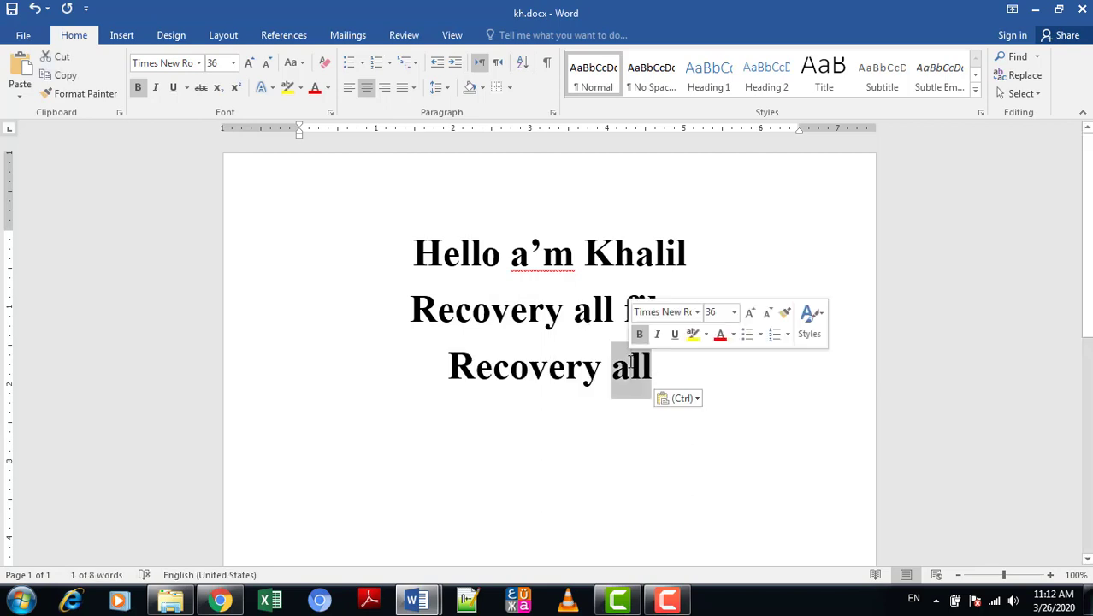
pyautogui.write('my')
# - Copy the word "files" from the second line to complete the third as "Recovery my files", and start a new line below
pyautogui.doubleClick(637, 320)
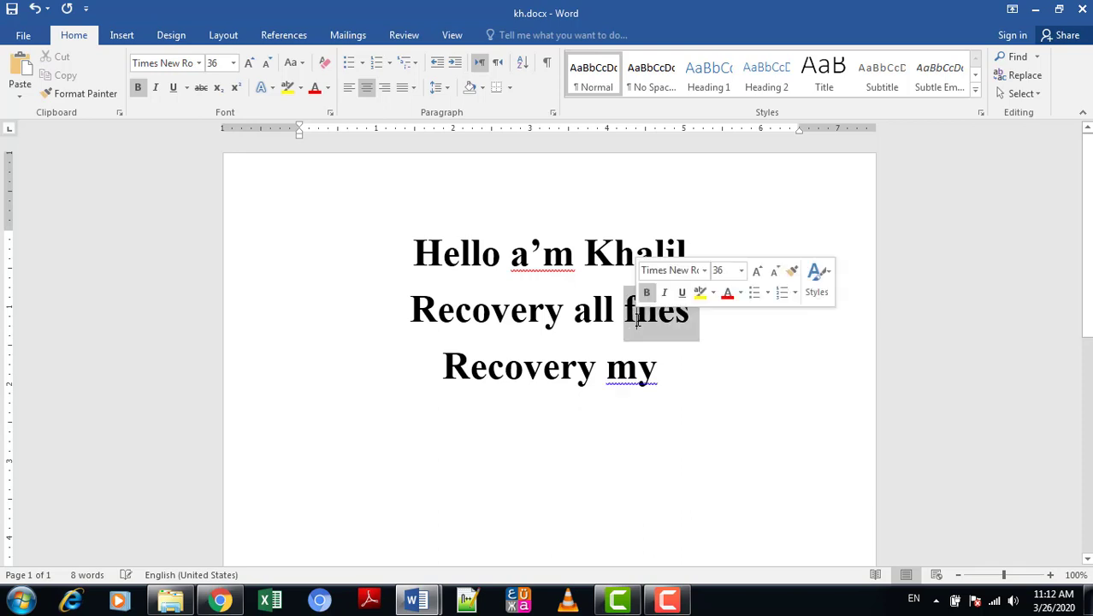
pyautogui.hotkey('ctrl', 'v')
pyautogui.hotkey('ctrl', 'z')
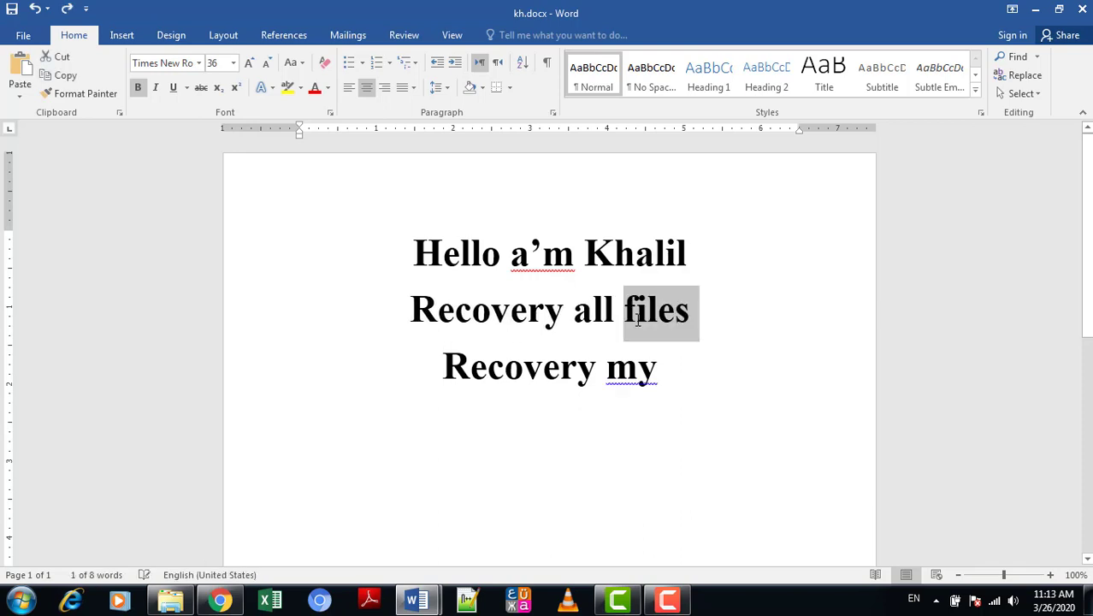
pyautogui.hotkey('ctrl', 'c')
pyautogui.click(669, 367)
pyautogui.hotkey('ctrl', 'v')
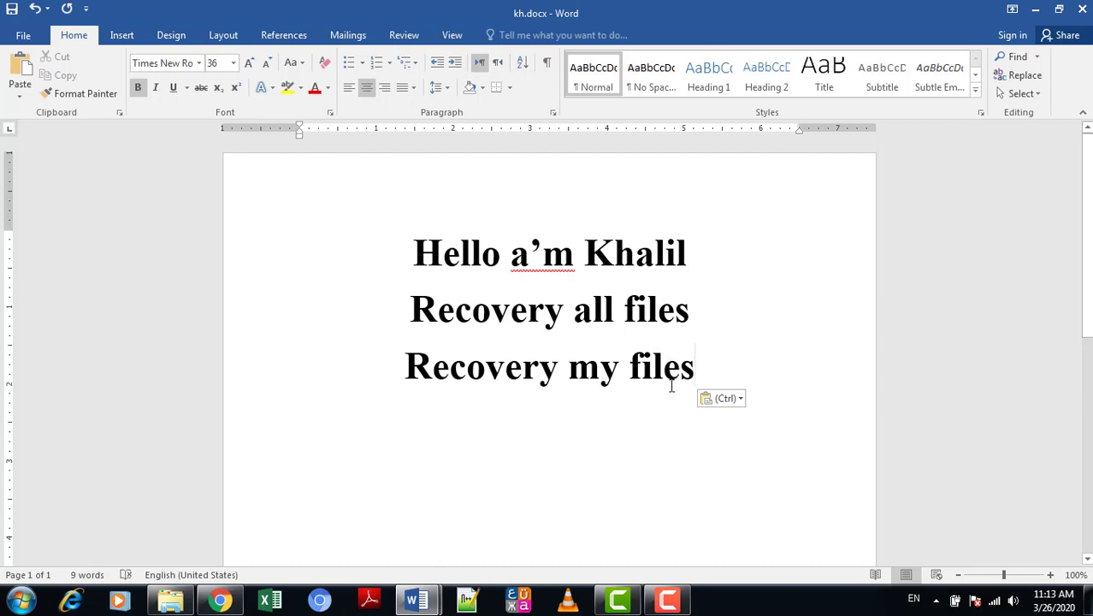
pyautogui.press('Return')
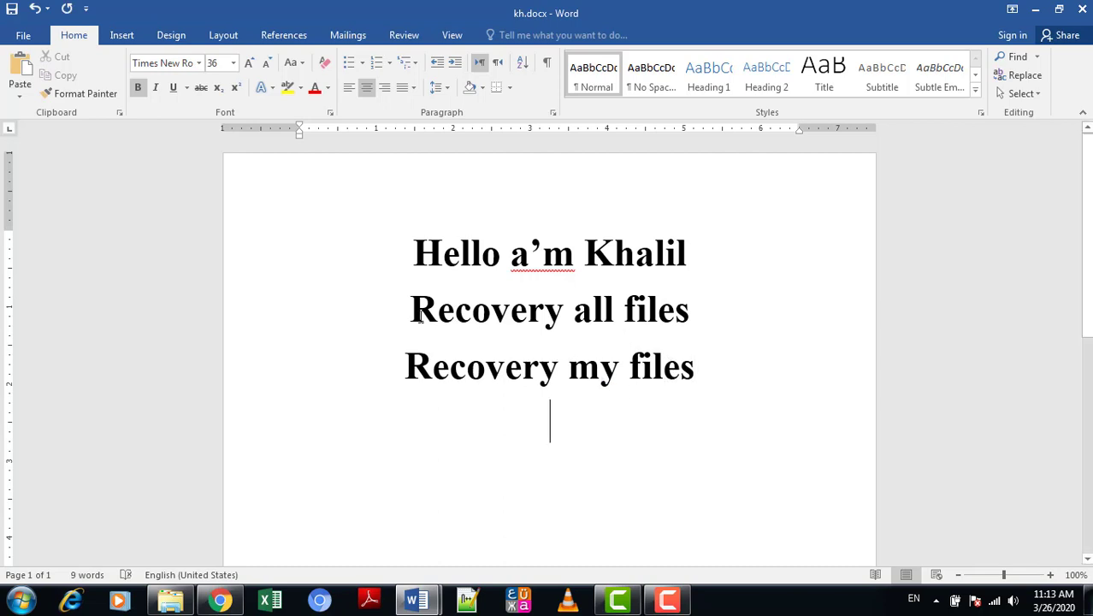
# - Copy "Recovery all files" from kh.docx and search Google in a new Chrome tab for "recovery all files software free download"
pyautogui.moveTo(415, 315); pyautogui.dragTo(682, 324)
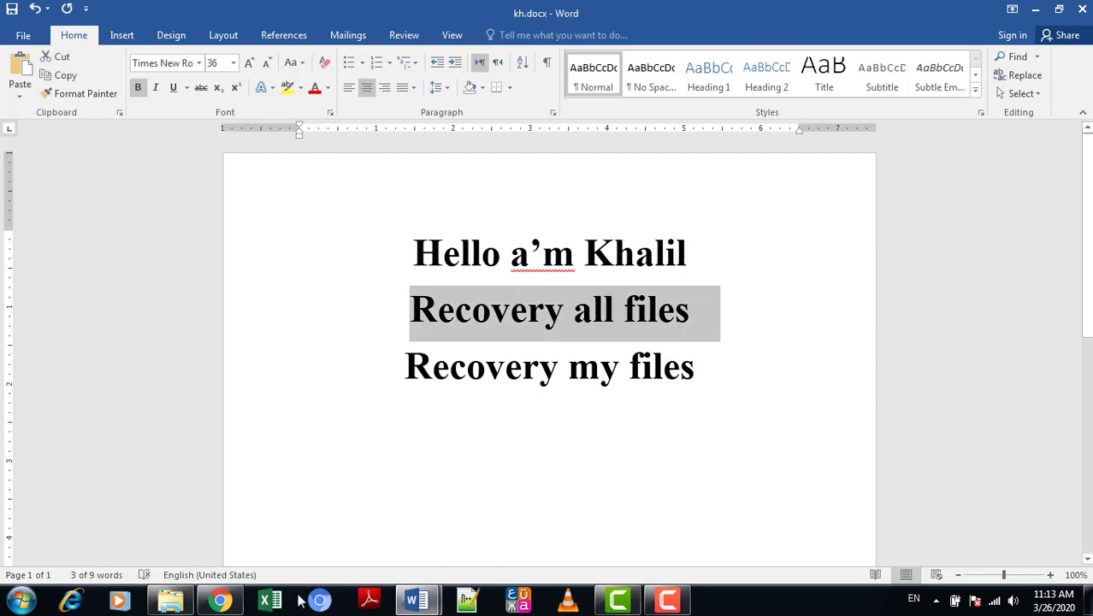
pyautogui.click(218, 601)
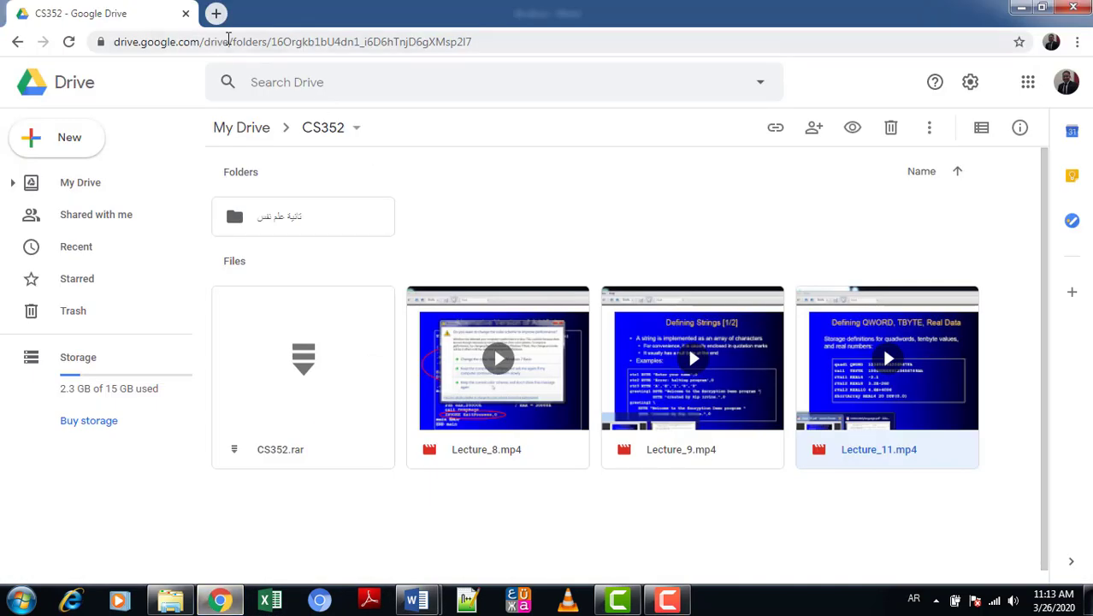
pyautogui.click(215, 12)
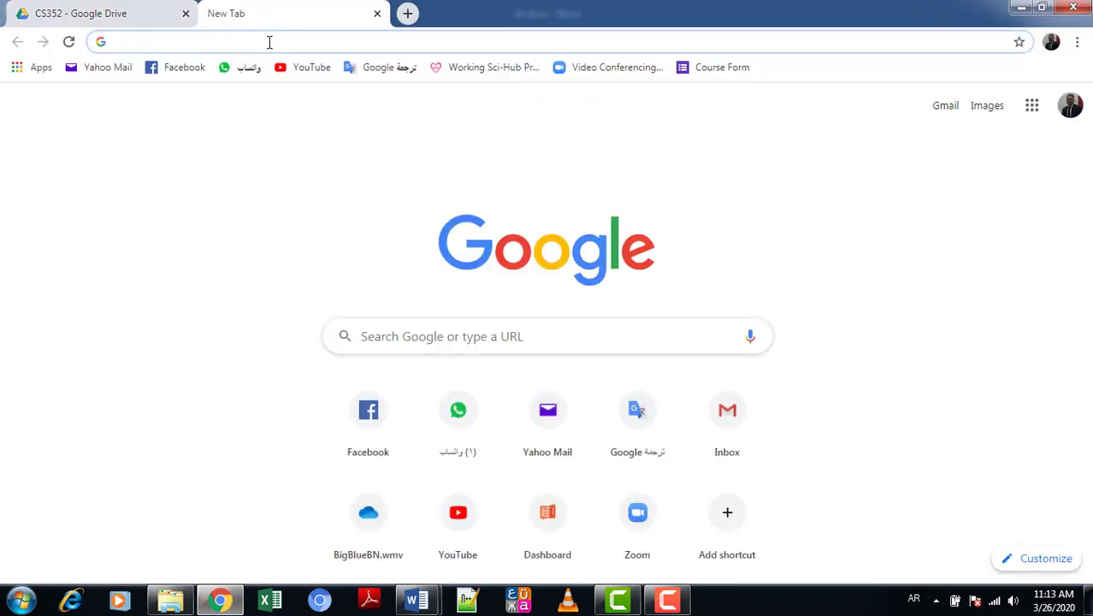
pyautogui.hotkey('ctrl', 'v')
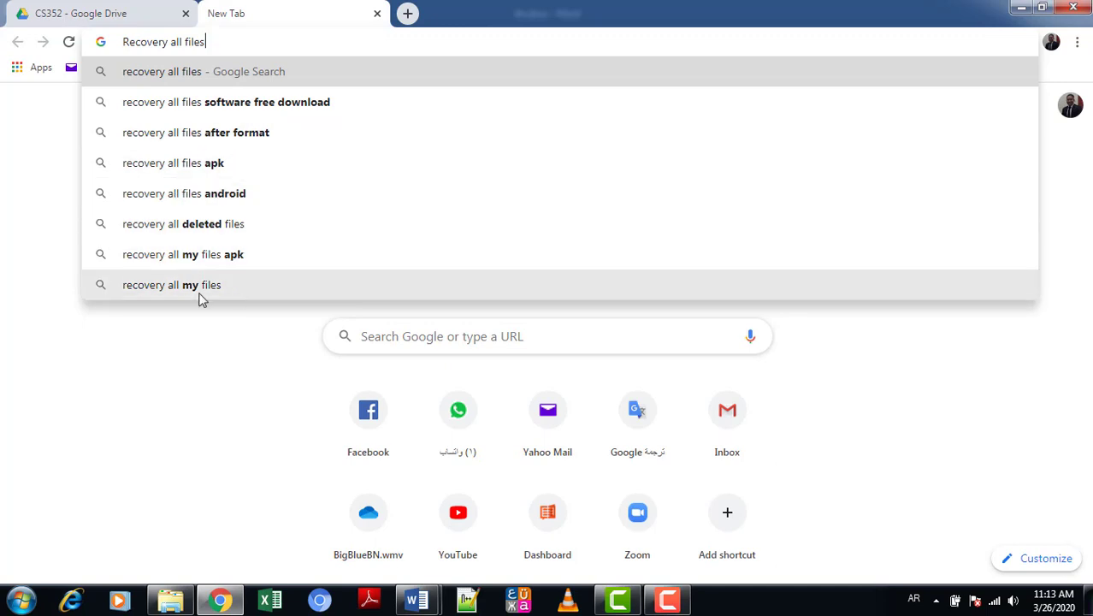
pyautogui.click(286, 103)
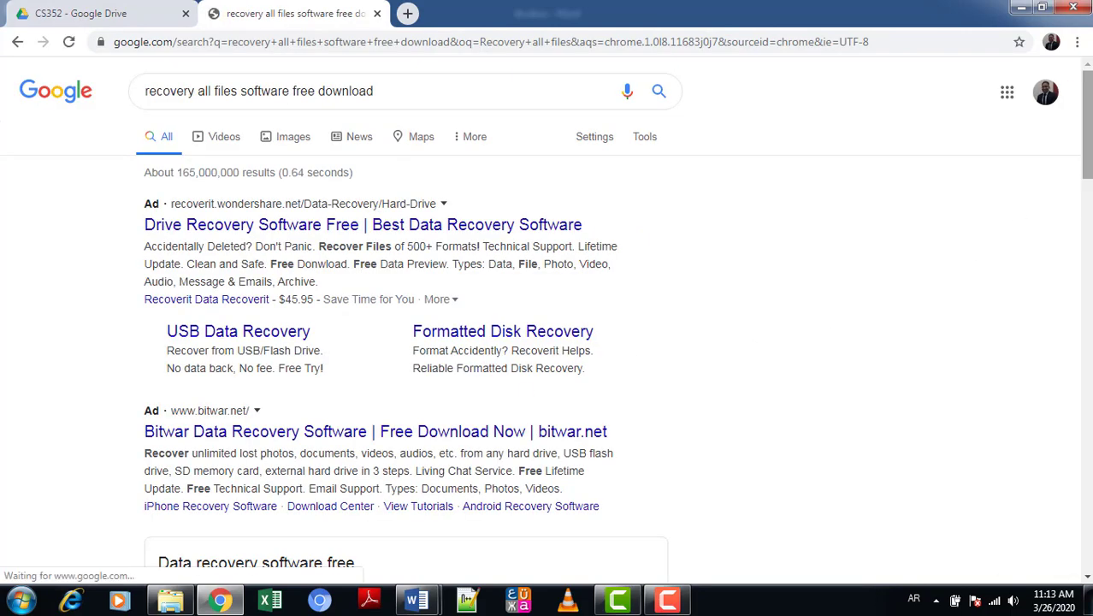
# - Look through the search results for recovery software down to the related searches, and close the results tab
pyautogui.moveTo(1088, 126)
pyautogui.mouseDown()
pyautogui.moveTo(1088, 236)
pyautogui.moveTo(1087, 115)
pyautogui.mouseUp()
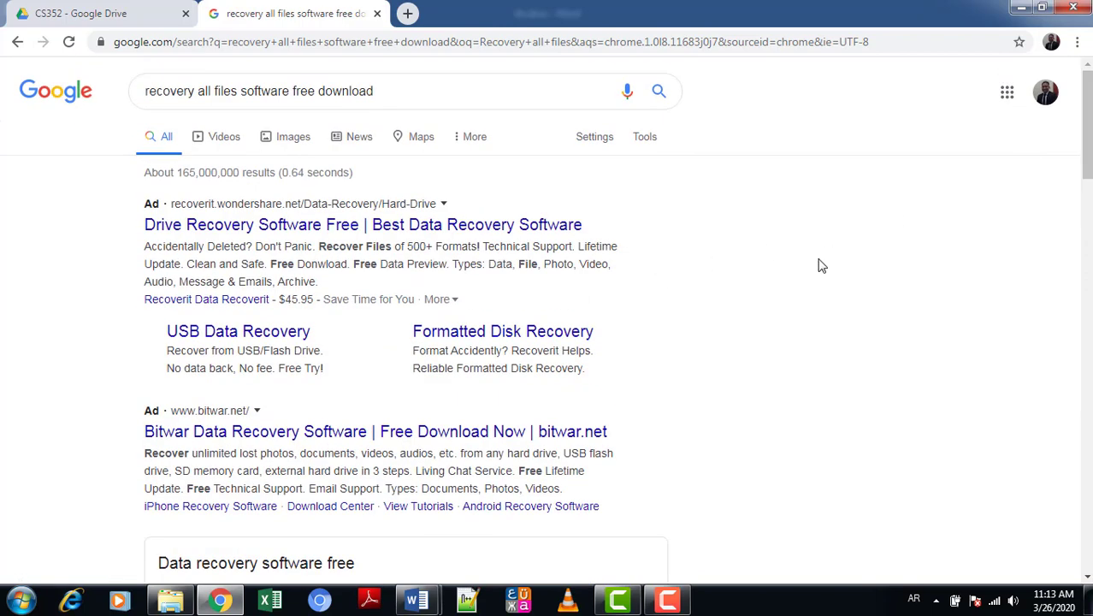
pyautogui.moveTo(1087, 162); pyautogui.dragTo(1091, 537)
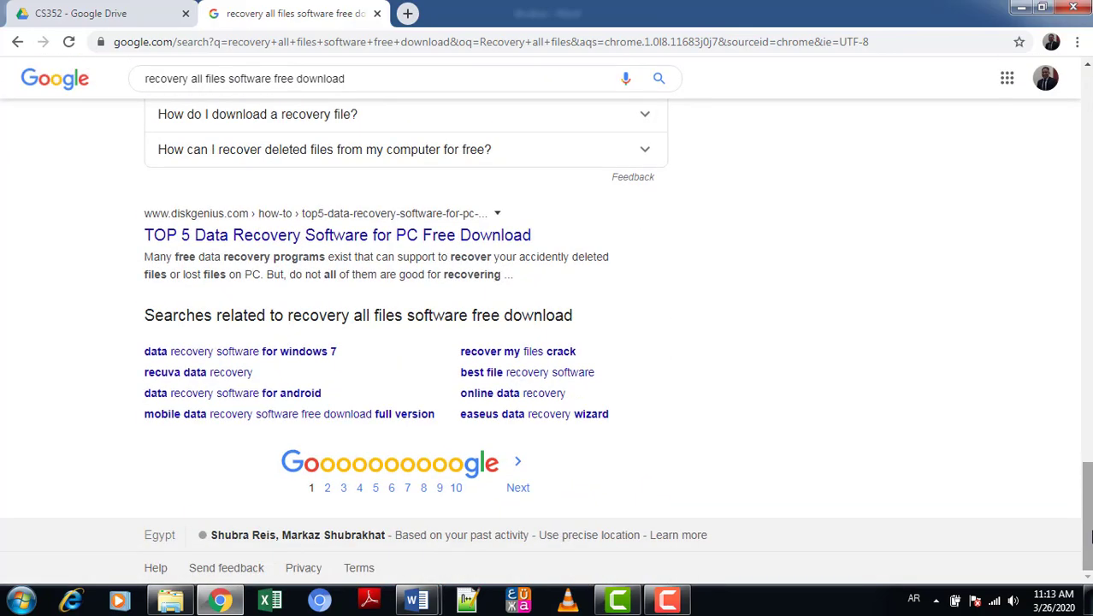
pyautogui.scroll(20, 1038, 217)
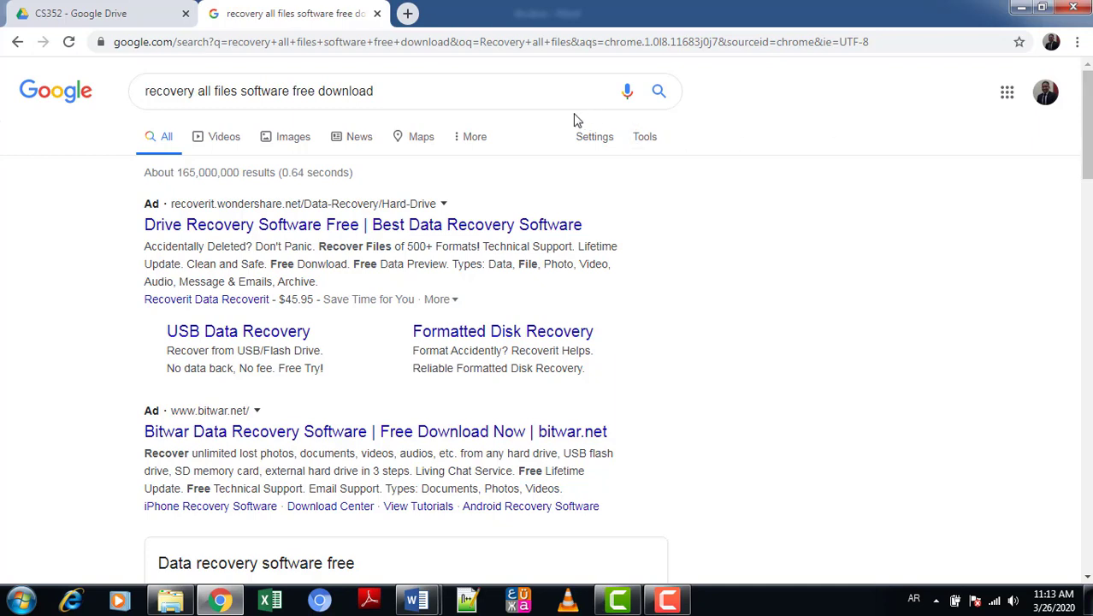
pyautogui.moveTo(383, 91); pyautogui.dragTo(126, 92)
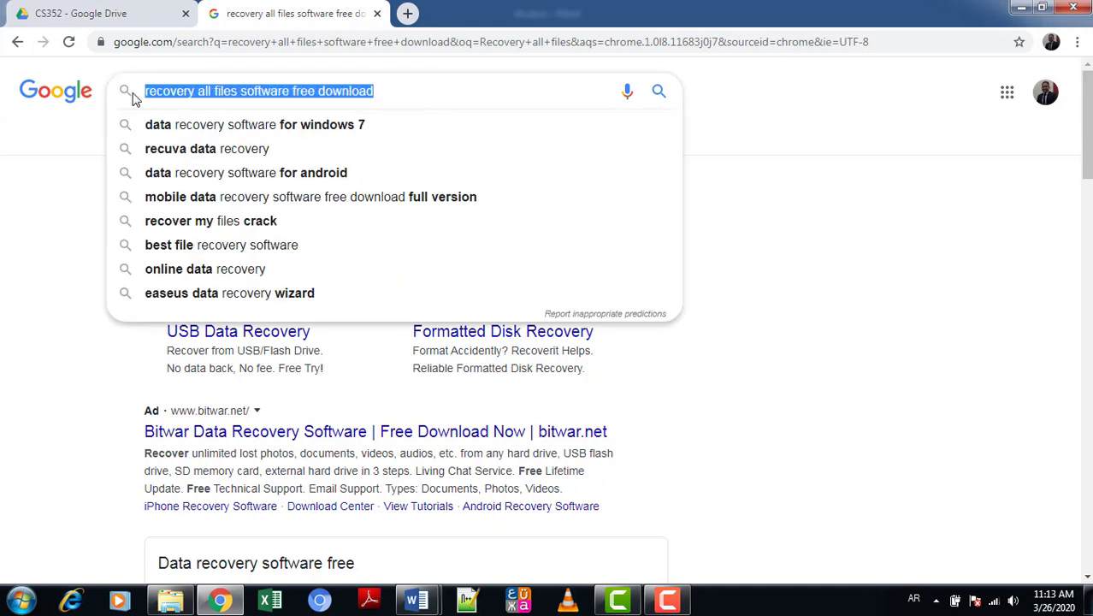
pyautogui.click(752, 109)
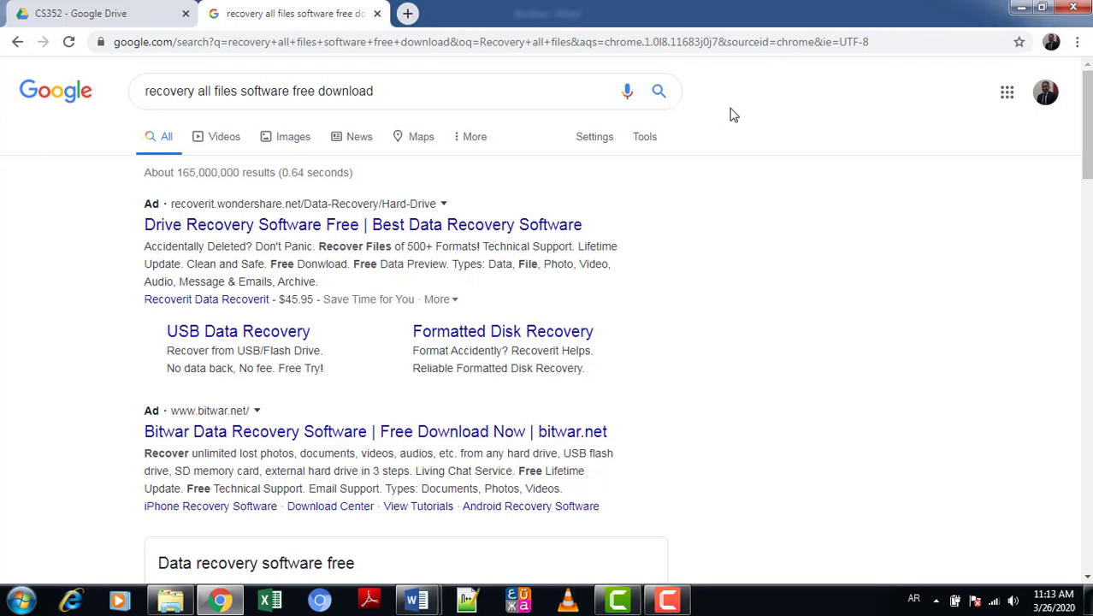
pyautogui.click(376, 13)
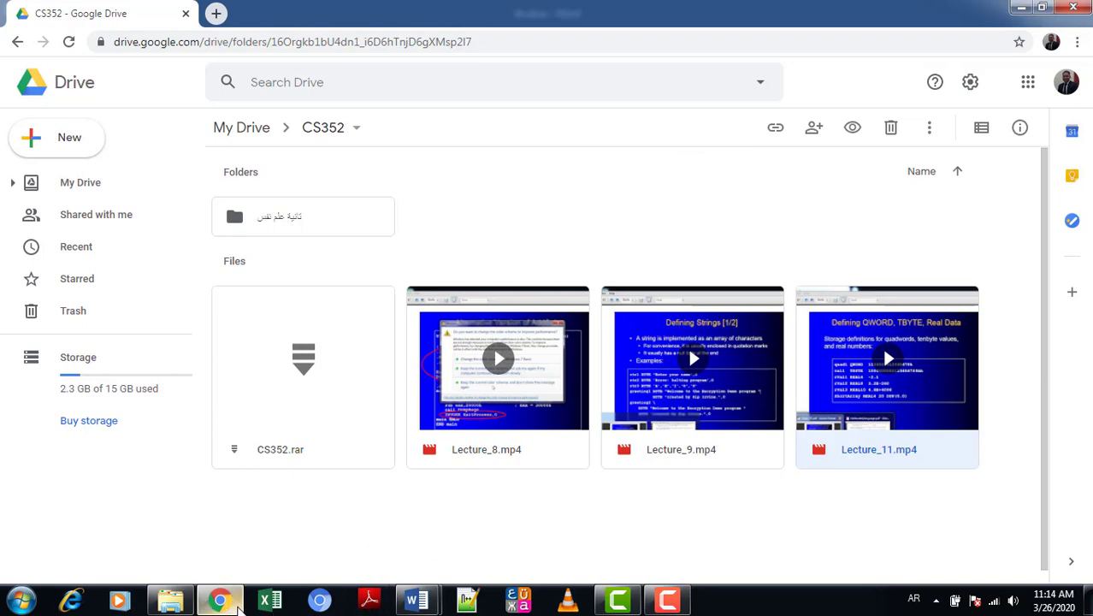
# - Return to kh.docx in Word and highlight the "Recovery all files" and "Recovery my files" lines to point them out
pyautogui.click(416, 600)
pyautogui.click(559, 369)
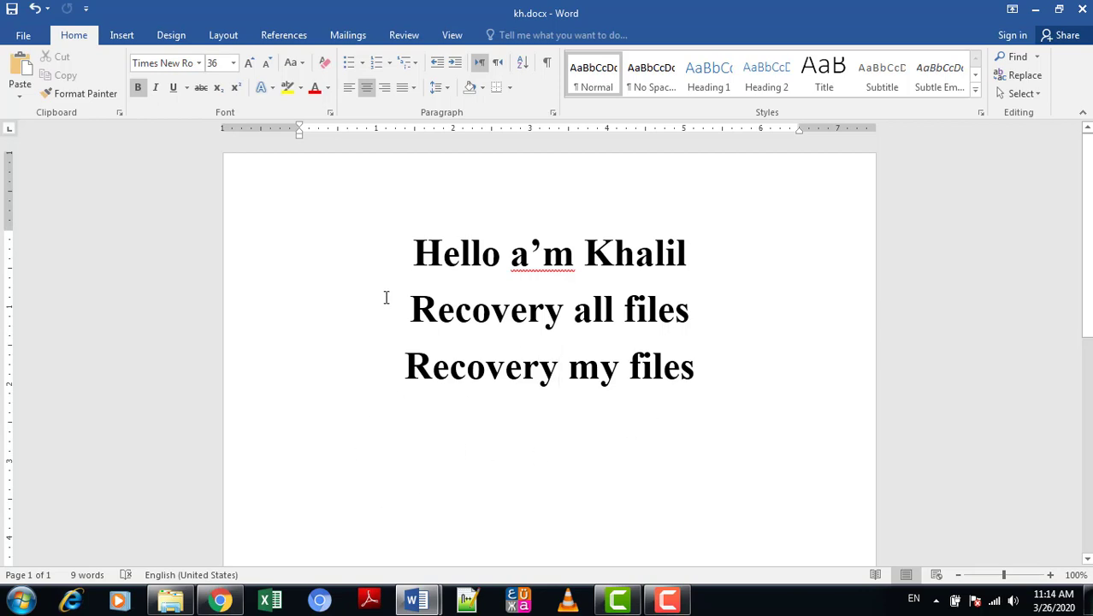
pyautogui.moveTo(385, 297); pyautogui.dragTo(744, 364)
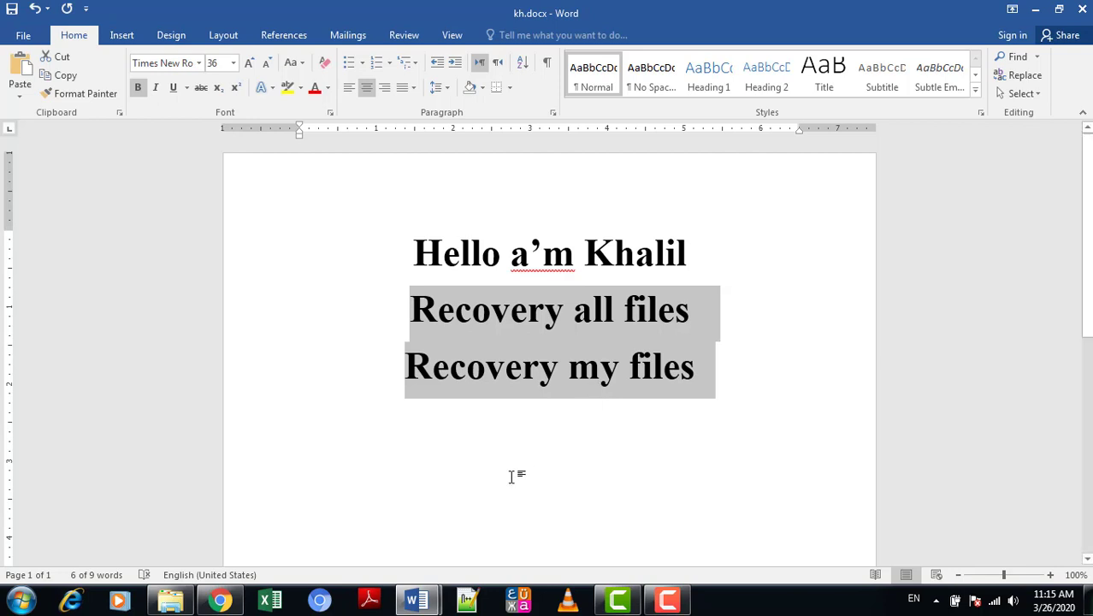
pyautogui.click(410, 309)
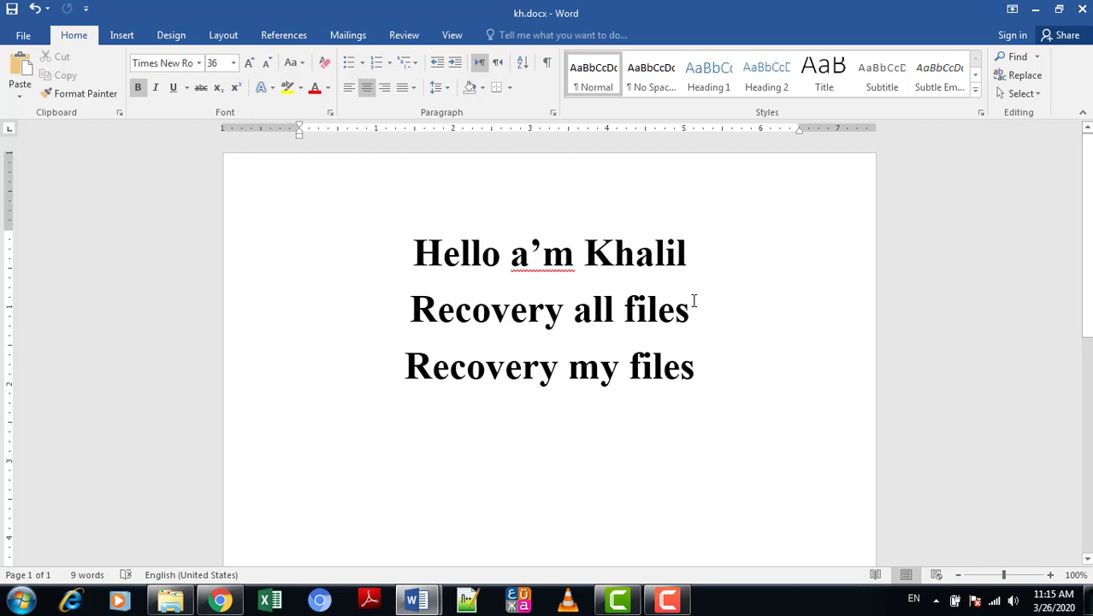
pyautogui.doubleClick(616, 310)
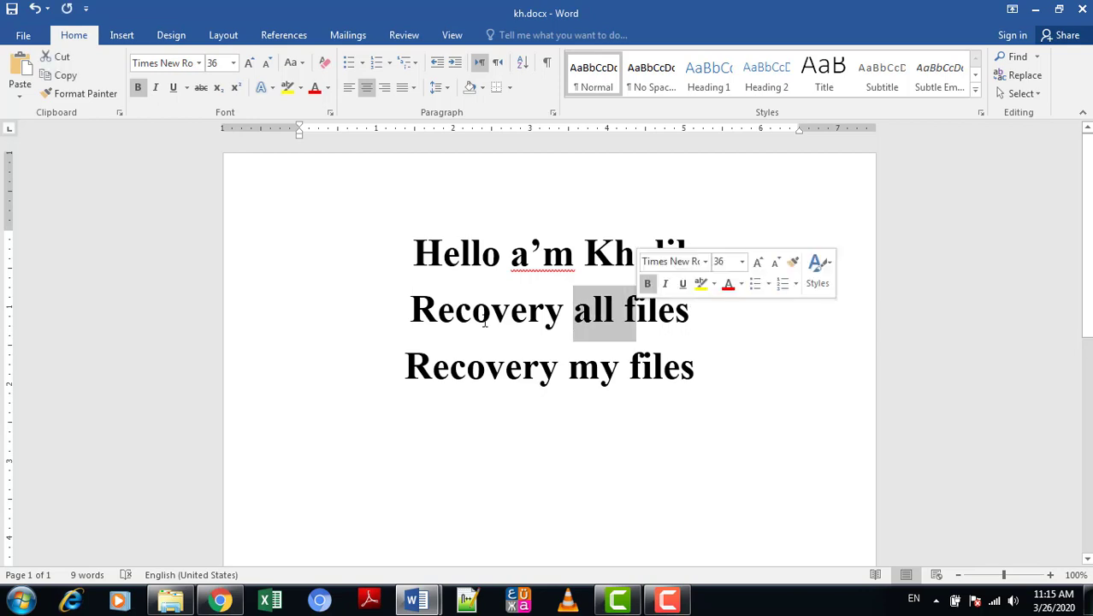
pyautogui.click(365, 316)
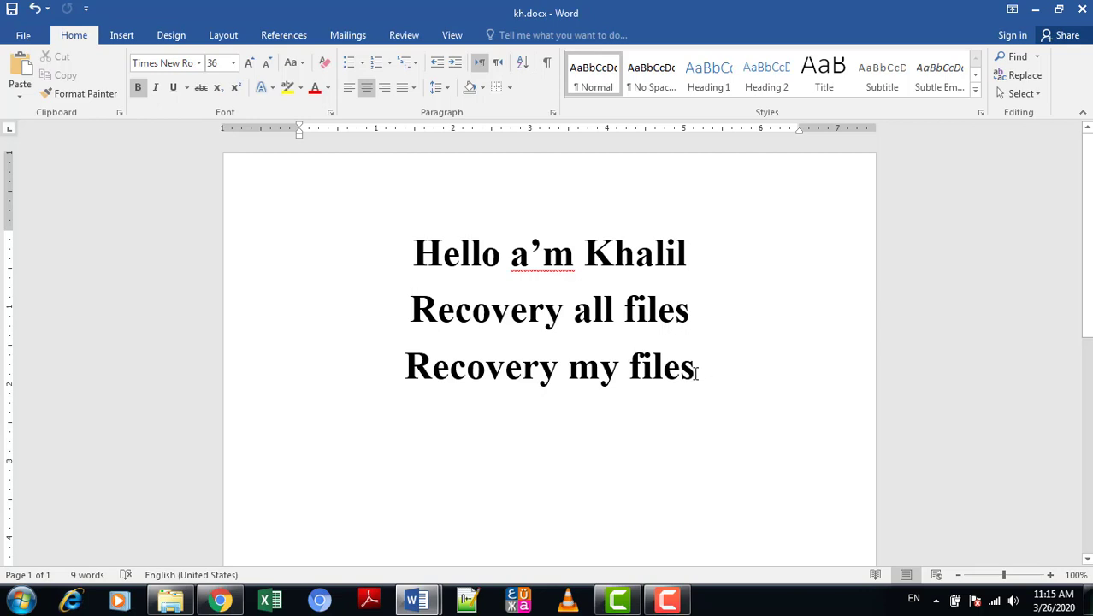
pyautogui.moveTo(697, 373); pyautogui.dragTo(412, 318)
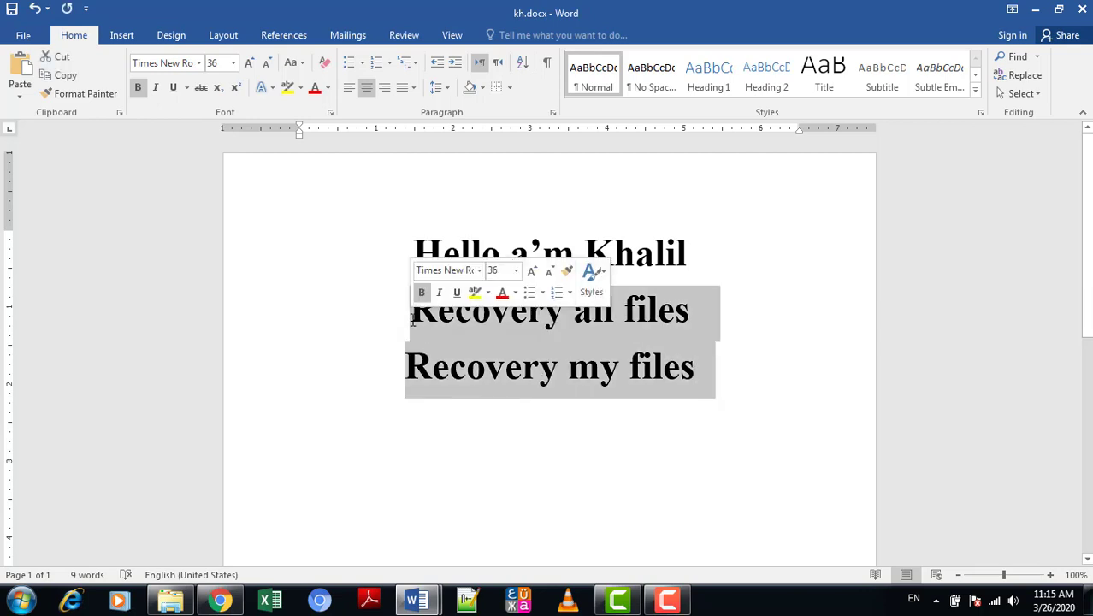
pyautogui.click(636, 319)
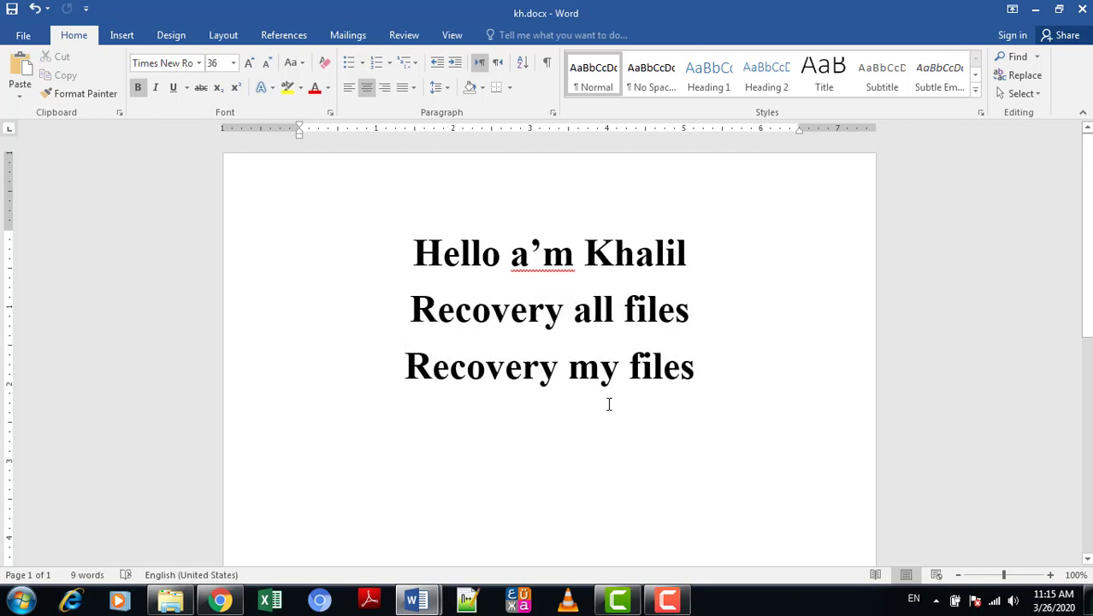
# - Switch to the 005-ch5-File Management (88-104) document and go past section 3's introduction to its list of default libraries
pyautogui.click(416, 601)
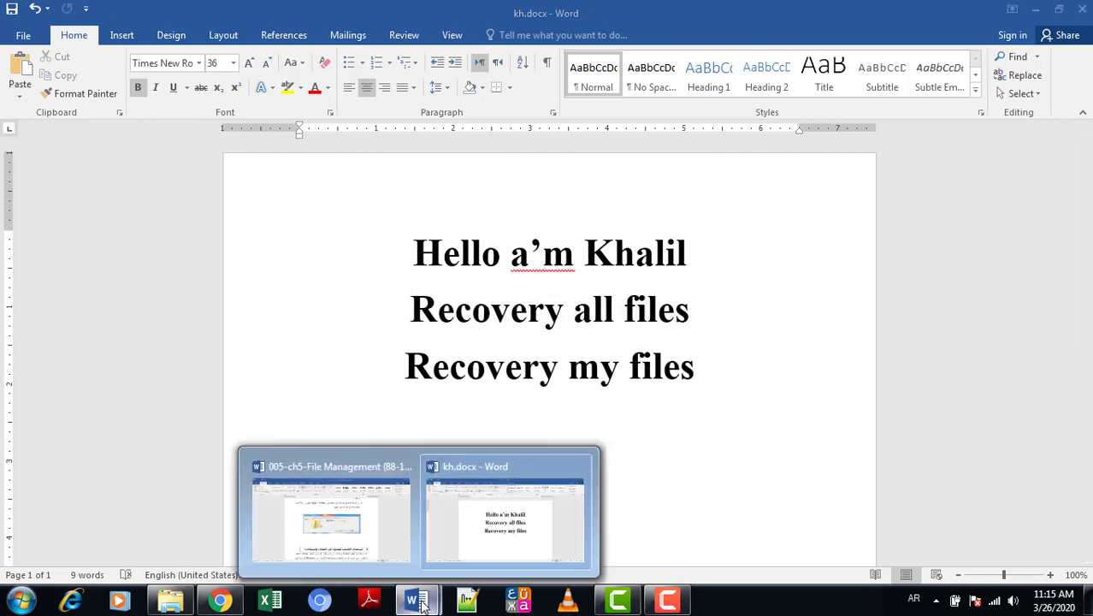
pyautogui.click(316, 512)
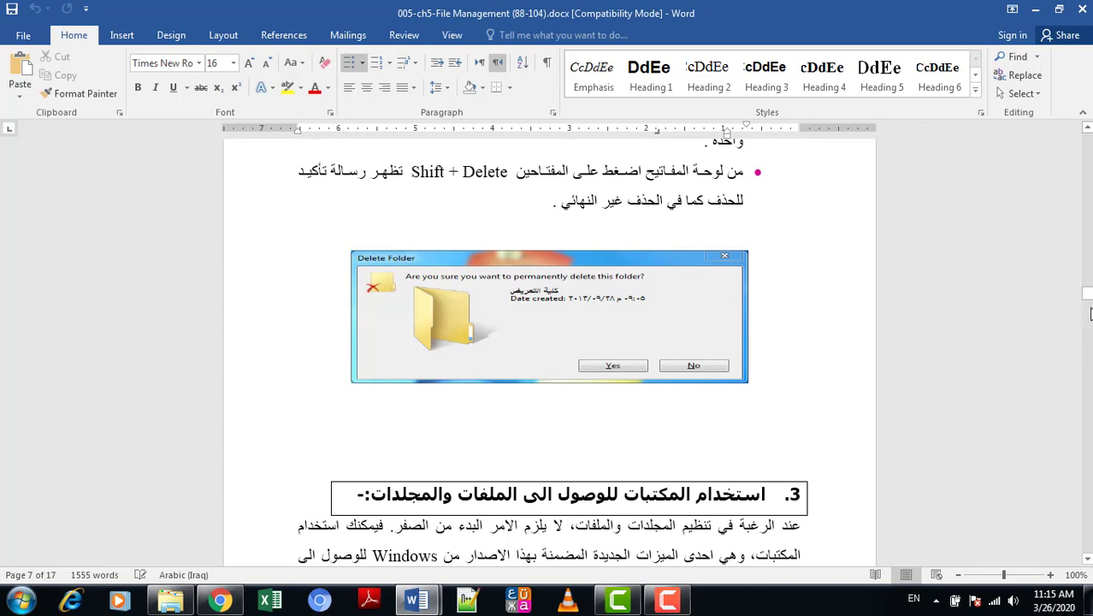
pyautogui.moveTo(1086, 297); pyautogui.dragTo(1088, 304)
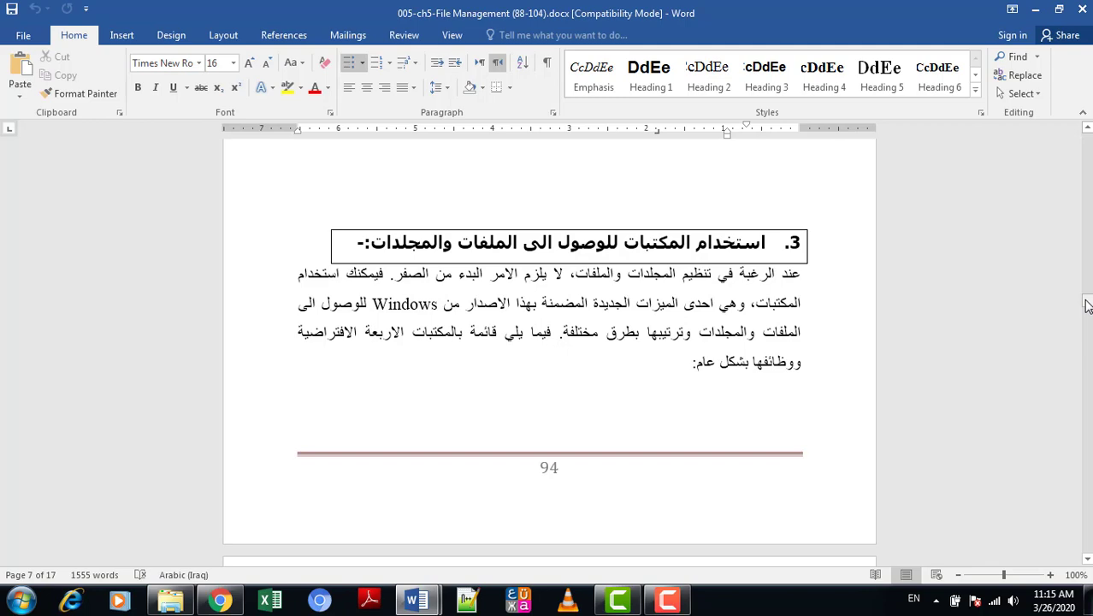
pyautogui.moveTo(1088, 304); pyautogui.dragTo(1088, 317)
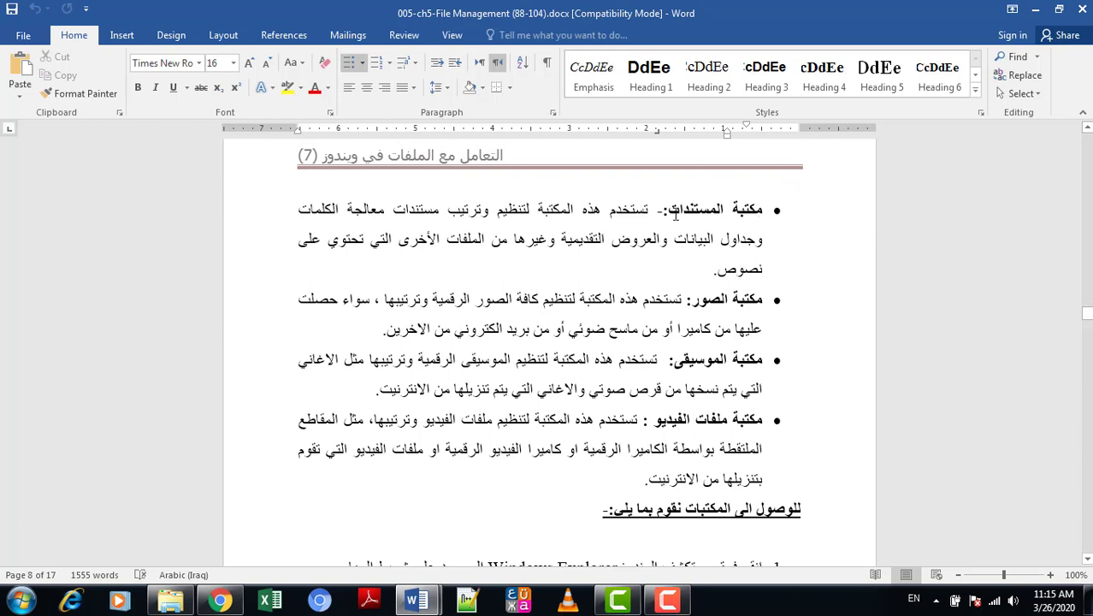
# - Highlight the names of the documents, pictures, music and video libraries in turn, and view the steps for accessing libraries
pyautogui.moveTo(706, 270); pyautogui.dragTo(733, 214)
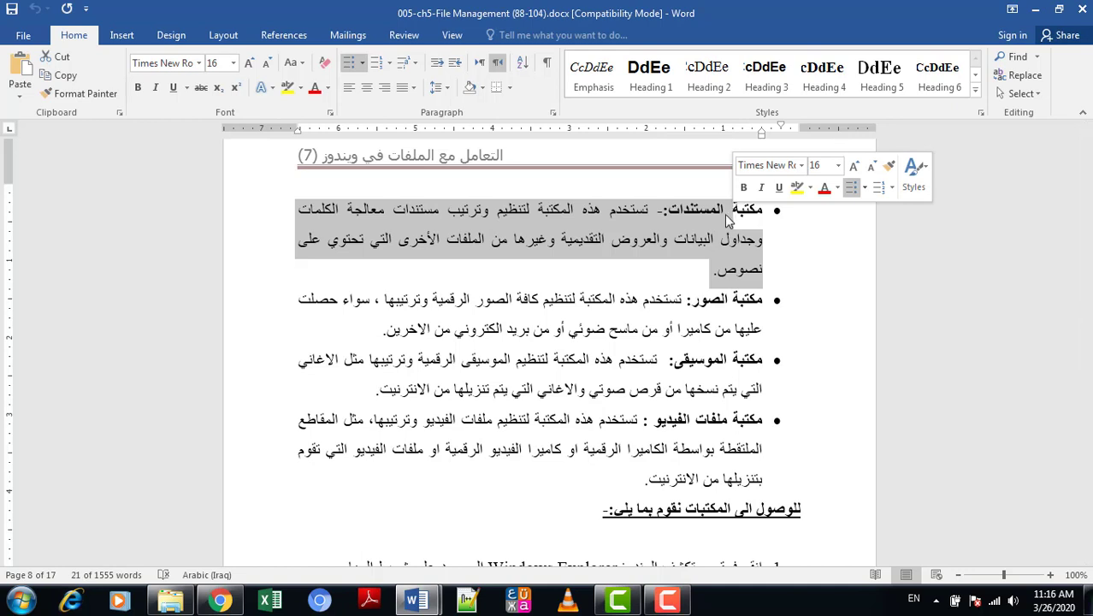
pyautogui.click(707, 214)
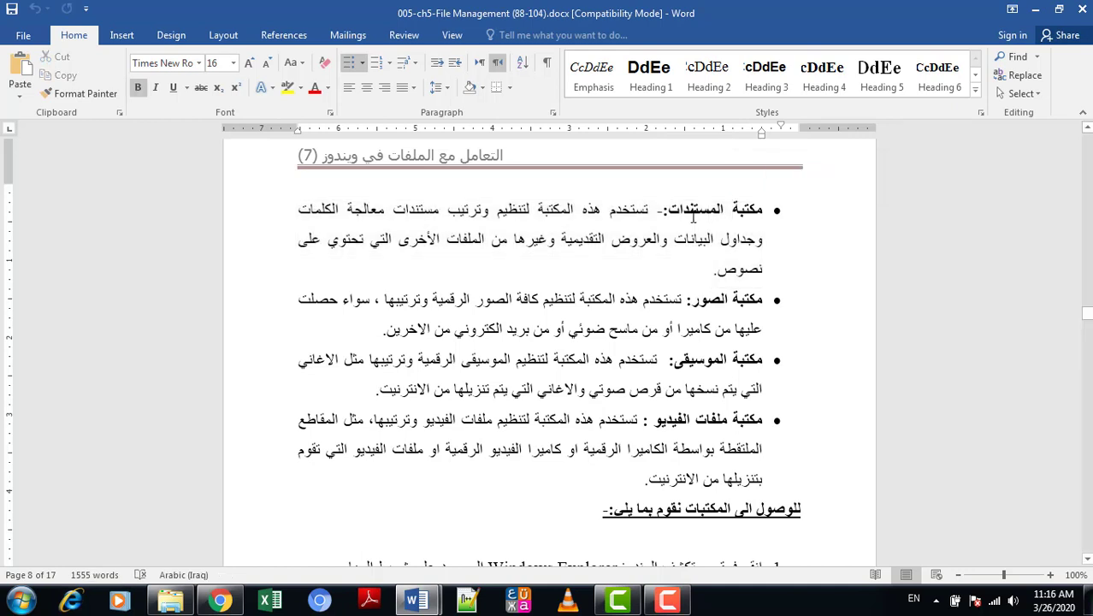
pyautogui.doubleClick(688, 214)
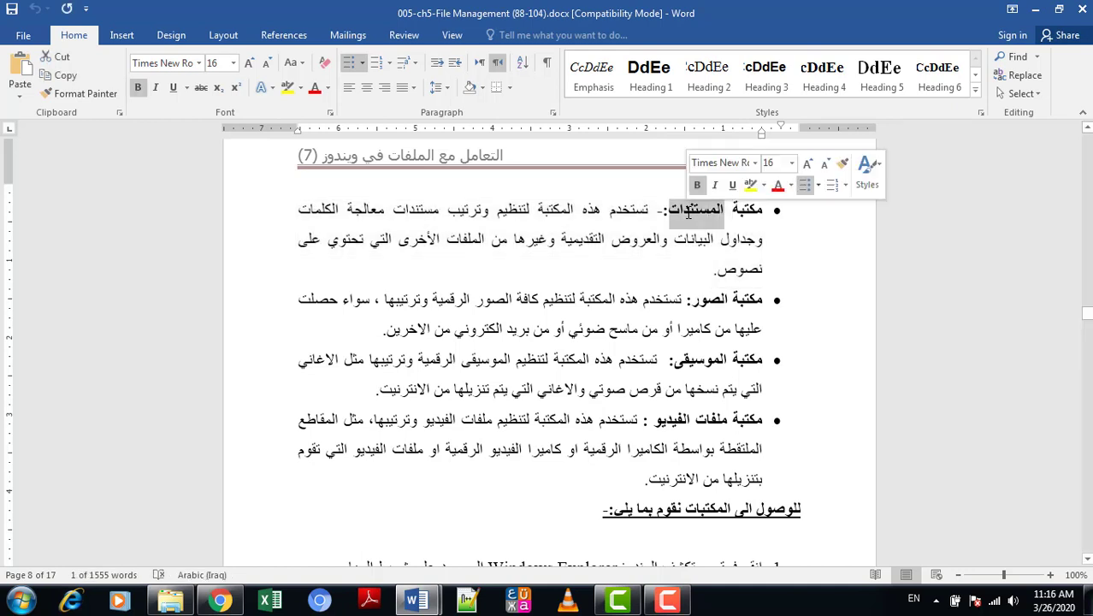
pyautogui.click(707, 299)
pyautogui.doubleClick(707, 300)
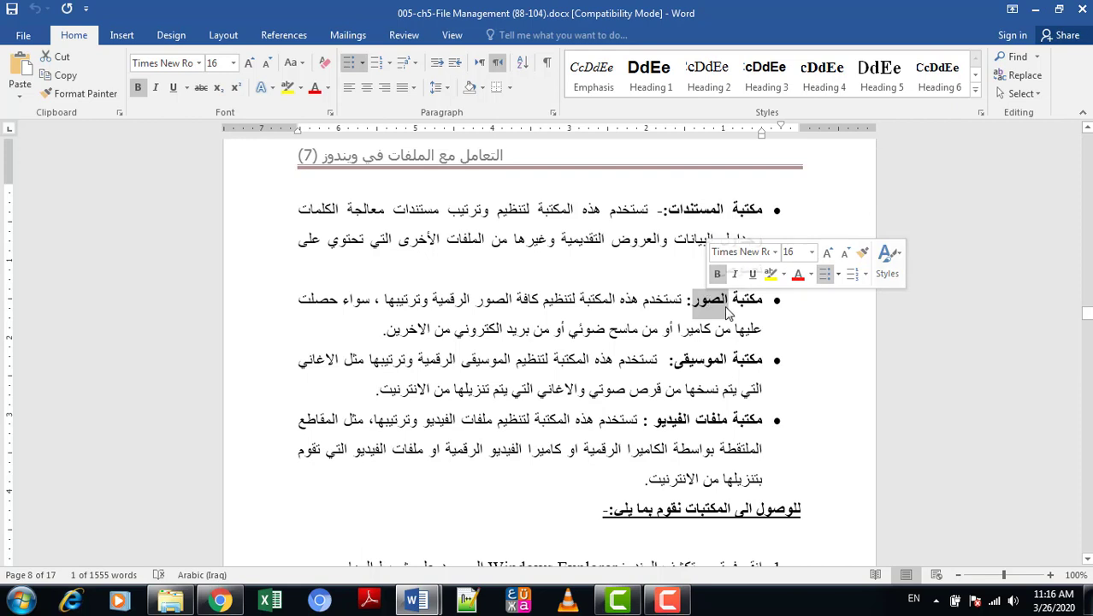
pyautogui.click(724, 307)
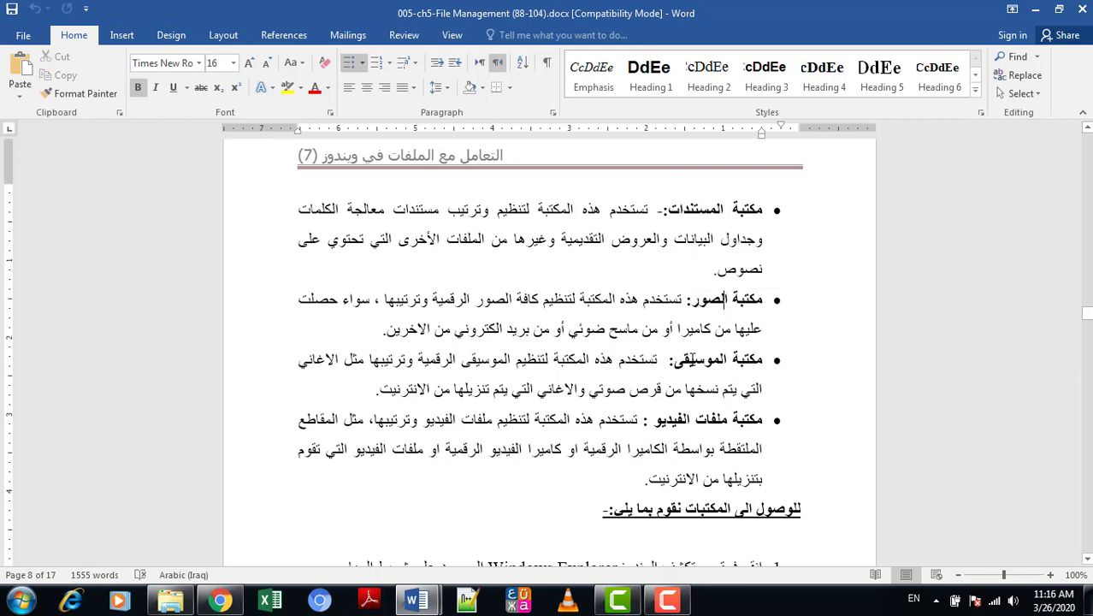
pyautogui.doubleClick(702, 360)
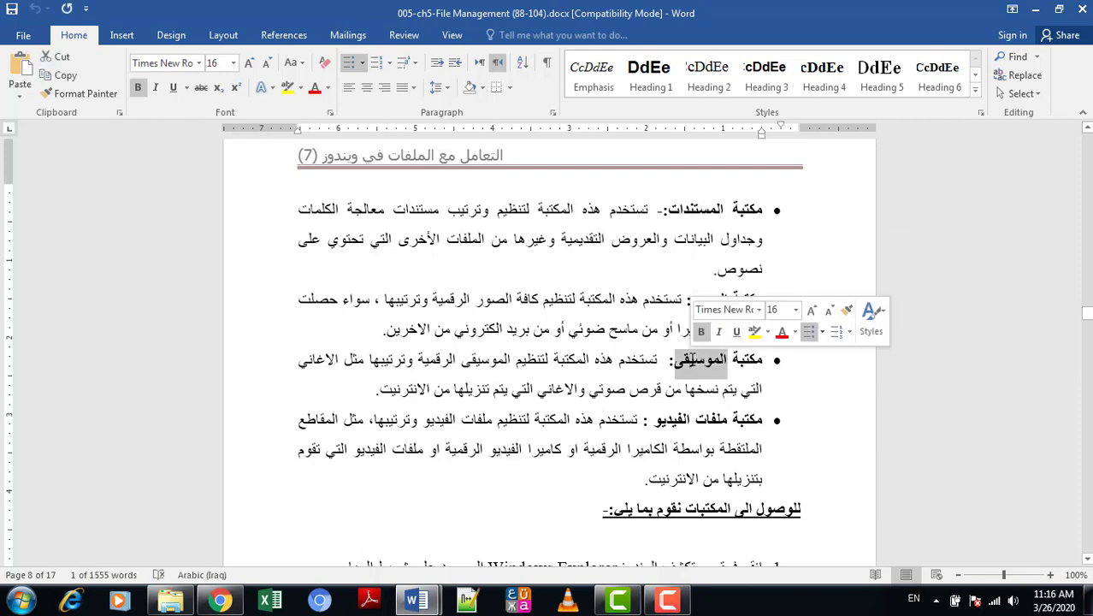
pyautogui.click(695, 366)
pyautogui.doubleClick(673, 421)
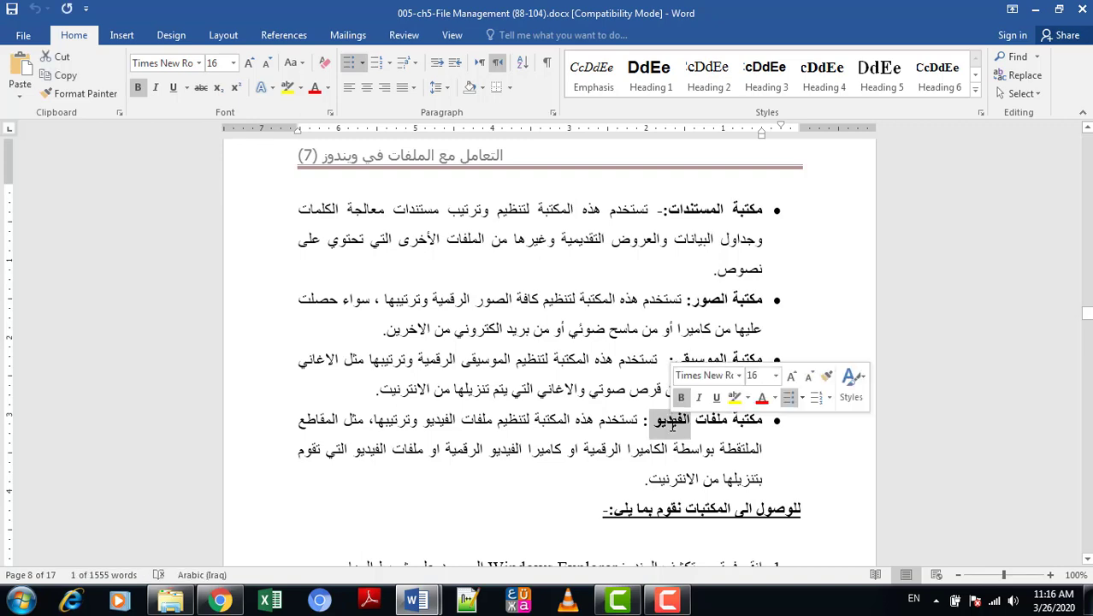
pyautogui.moveTo(1089, 318); pyautogui.dragTo(1089, 333)
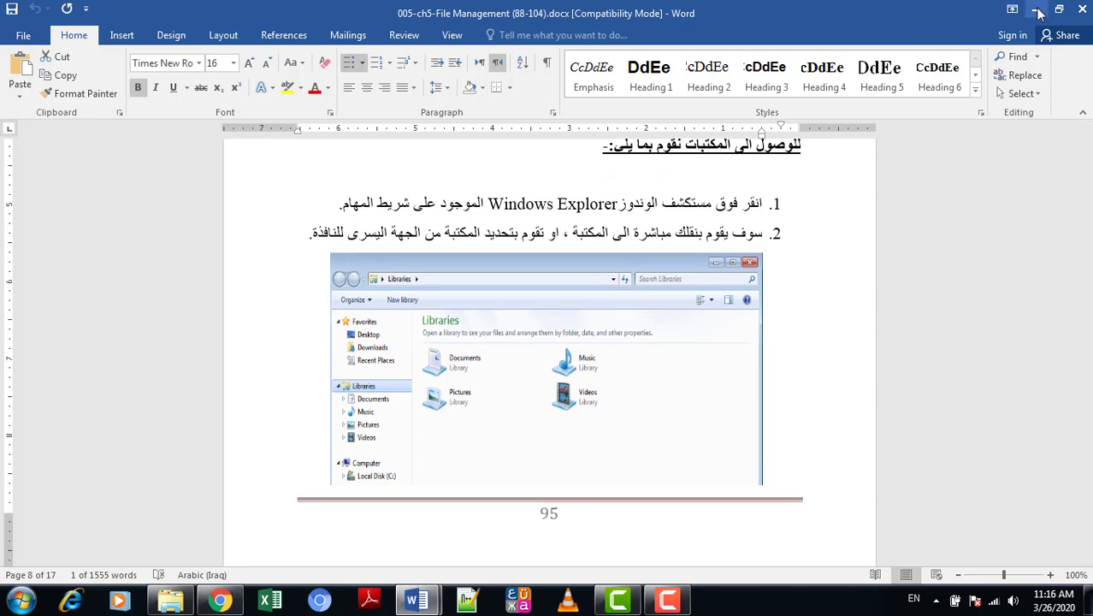
# - Minimize both Word documents and close the ppp folder window to reach the desktop
pyautogui.click(1035, 9)
pyautogui.click(1035, 9)
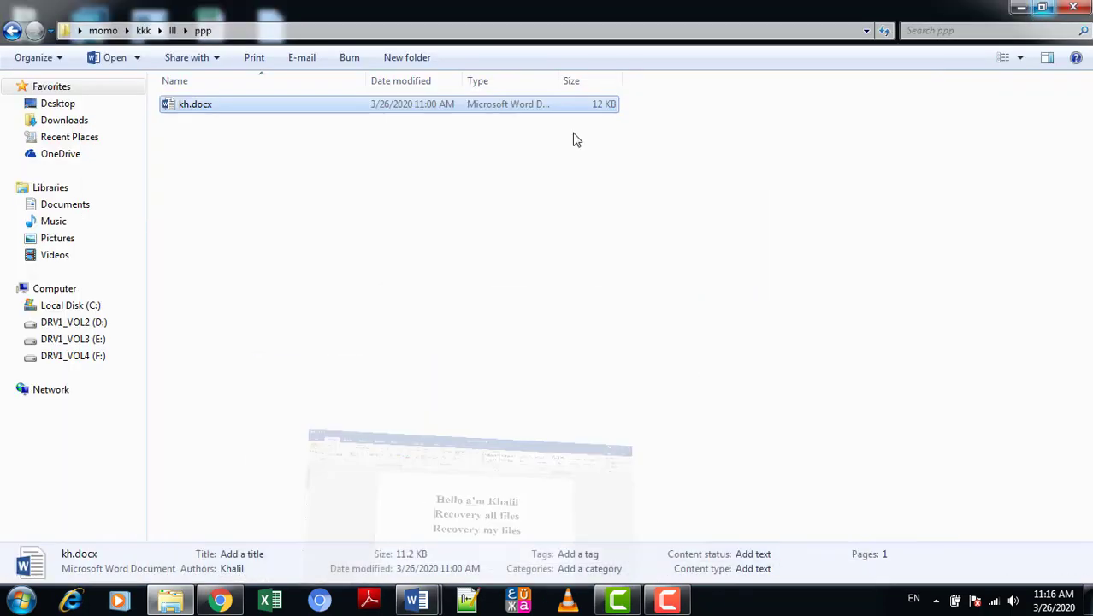
pyautogui.click(1018, 10)
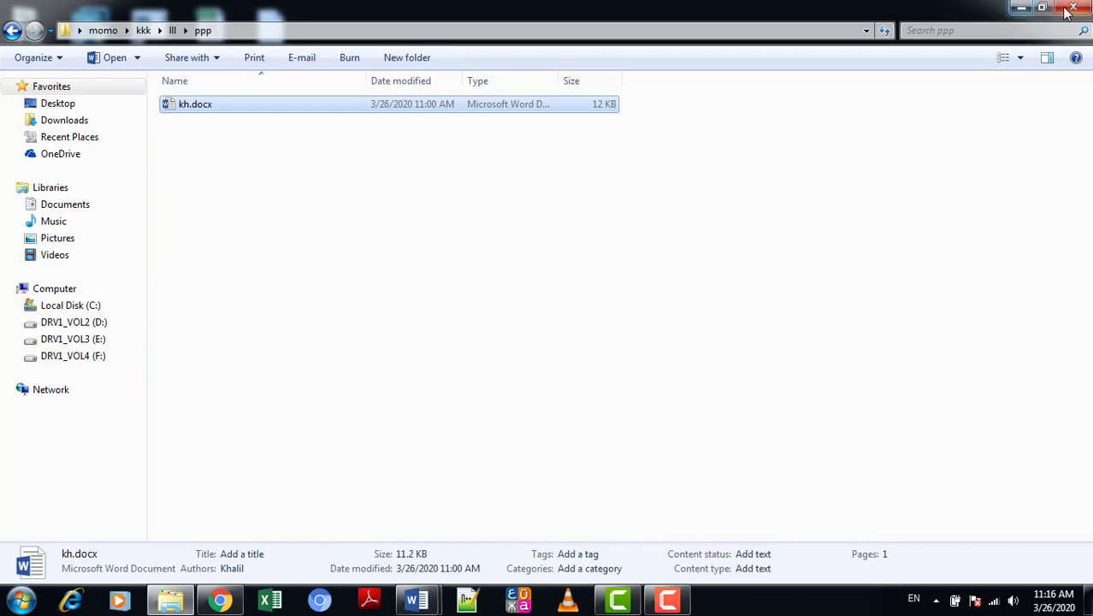
# - Open Computer and show the Libraries folder with its default libraries
pyautogui.click(22, 599)
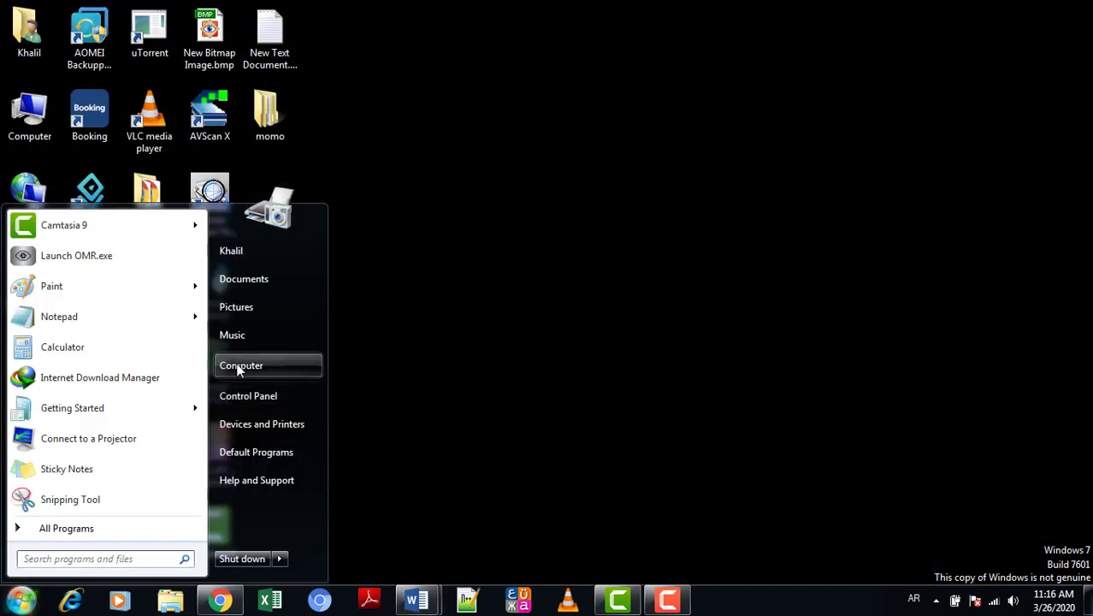
pyautogui.click(238, 366)
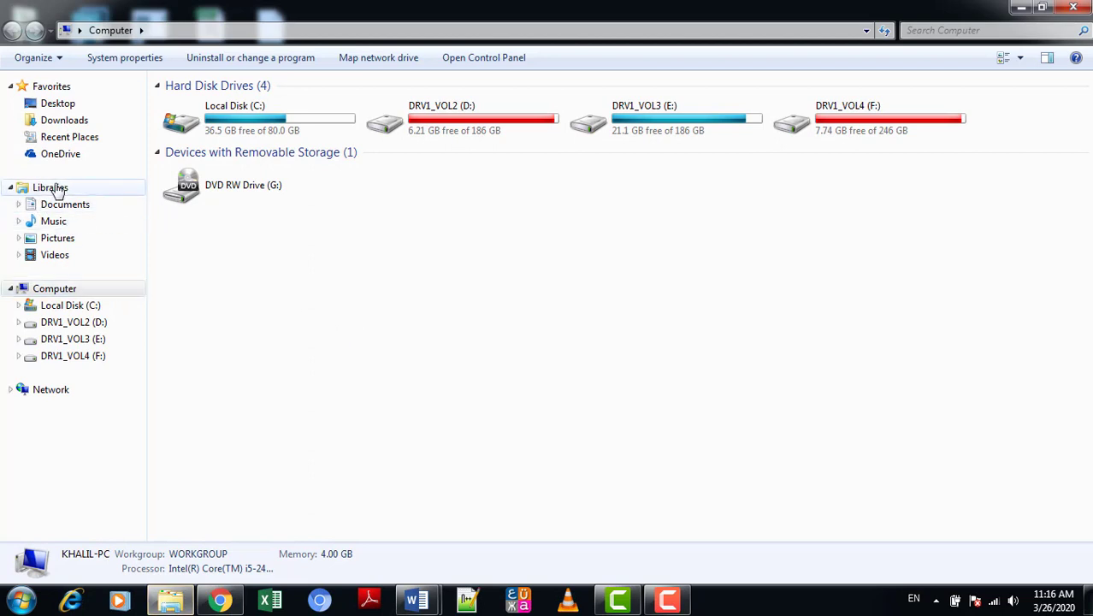
pyautogui.click(69, 188)
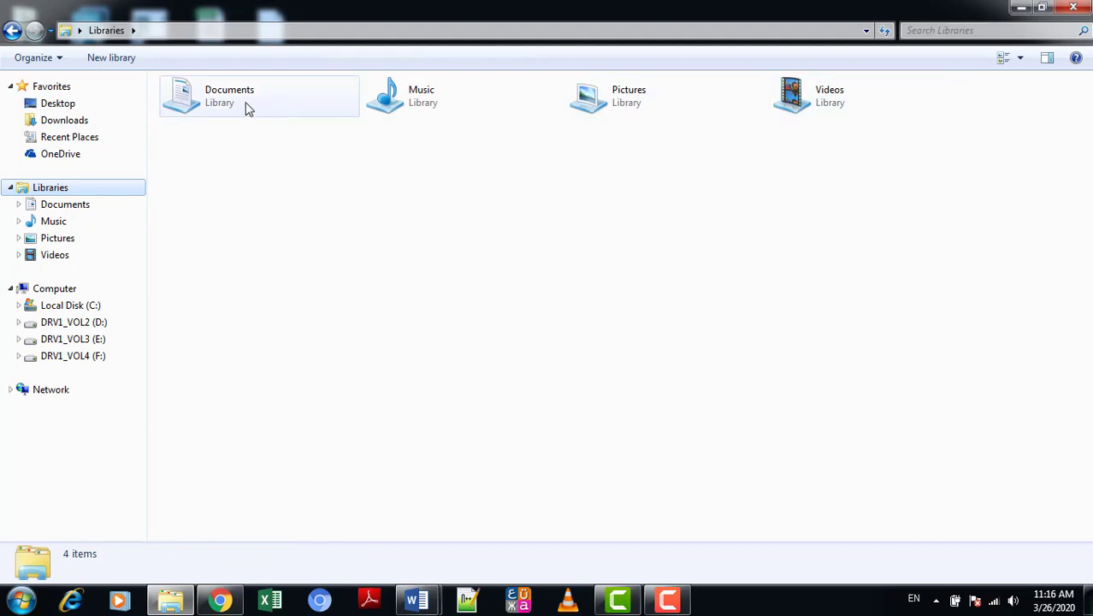
# - Point out the default Documents, Music, Pictures and Videos libraries by selecting each in turn
pyautogui.click(214, 102)
pyautogui.click(414, 109)
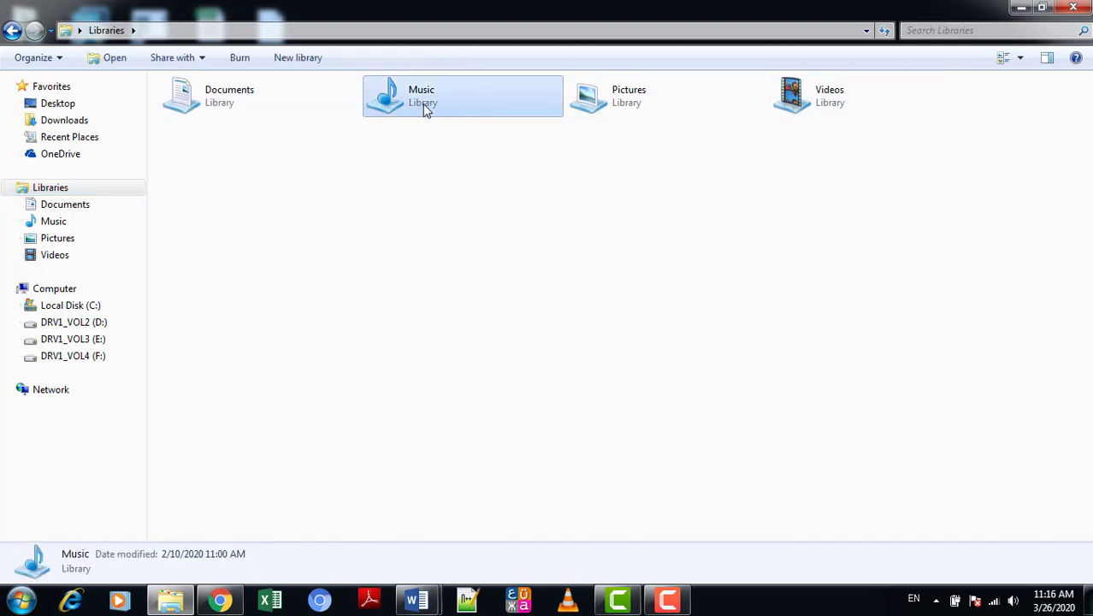
pyautogui.click(612, 108)
pyautogui.click(821, 110)
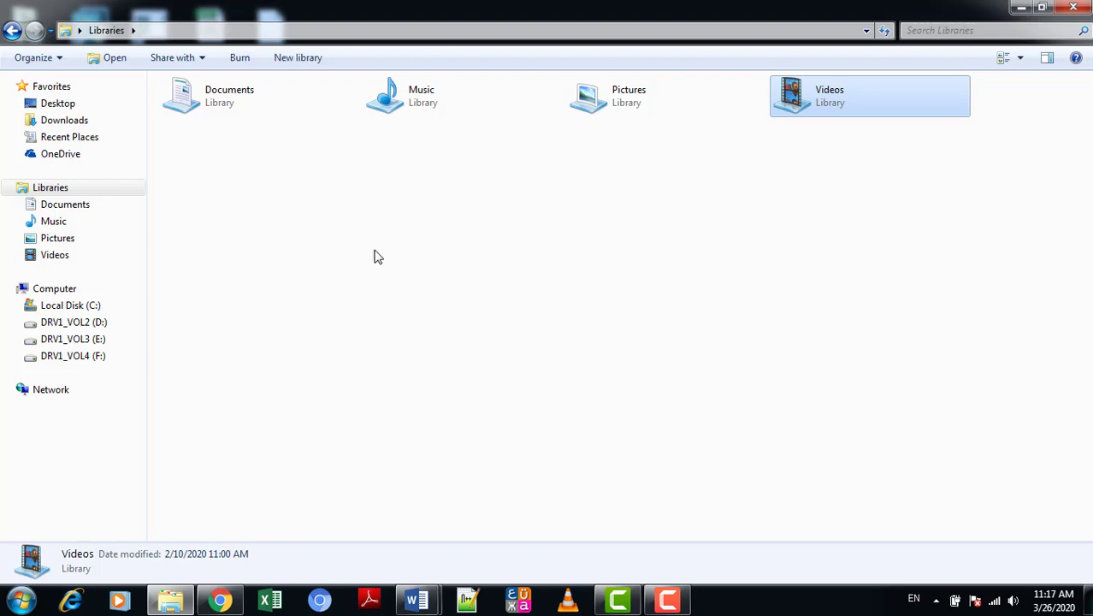
# - Create a new library in the Libraries folder and name it kh
pyautogui.rightClick(350, 229)
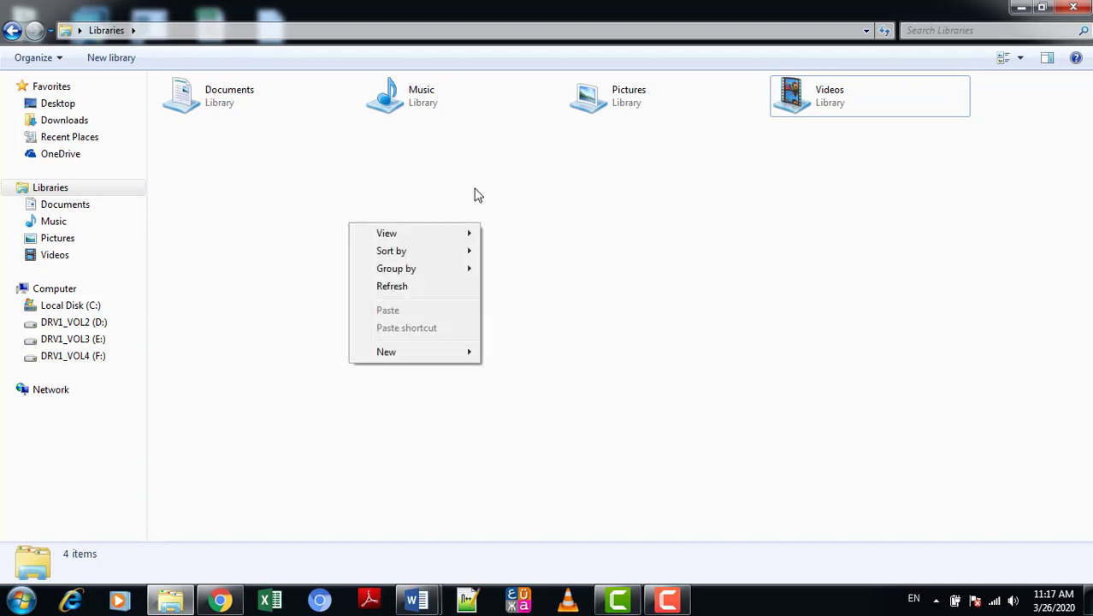
pyautogui.rightClick(645, 211)
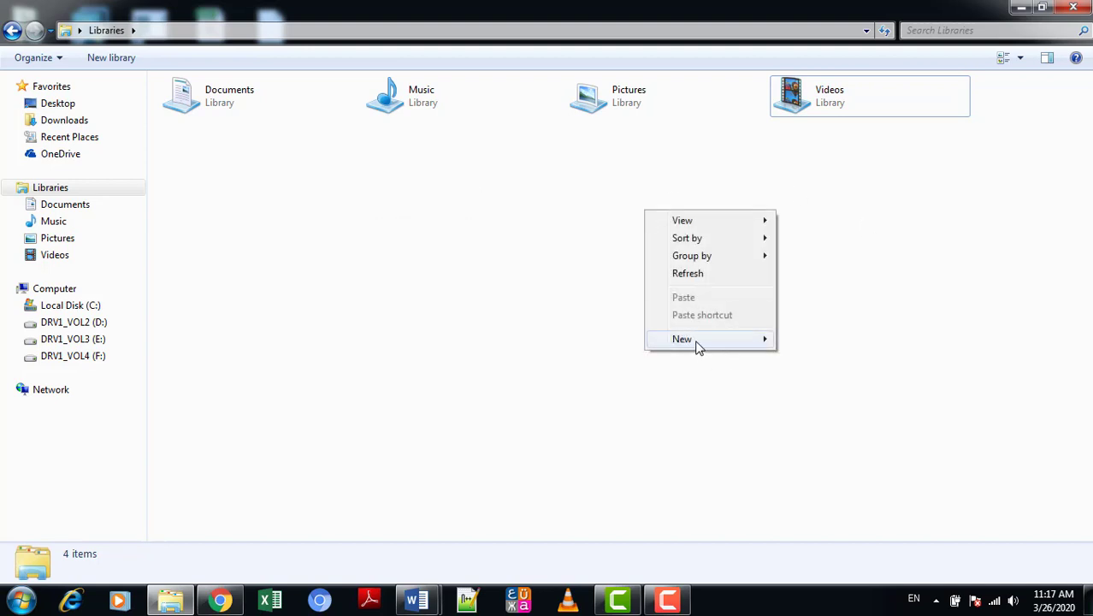
pyautogui.moveTo(696, 340)
pyautogui.click(814, 342)
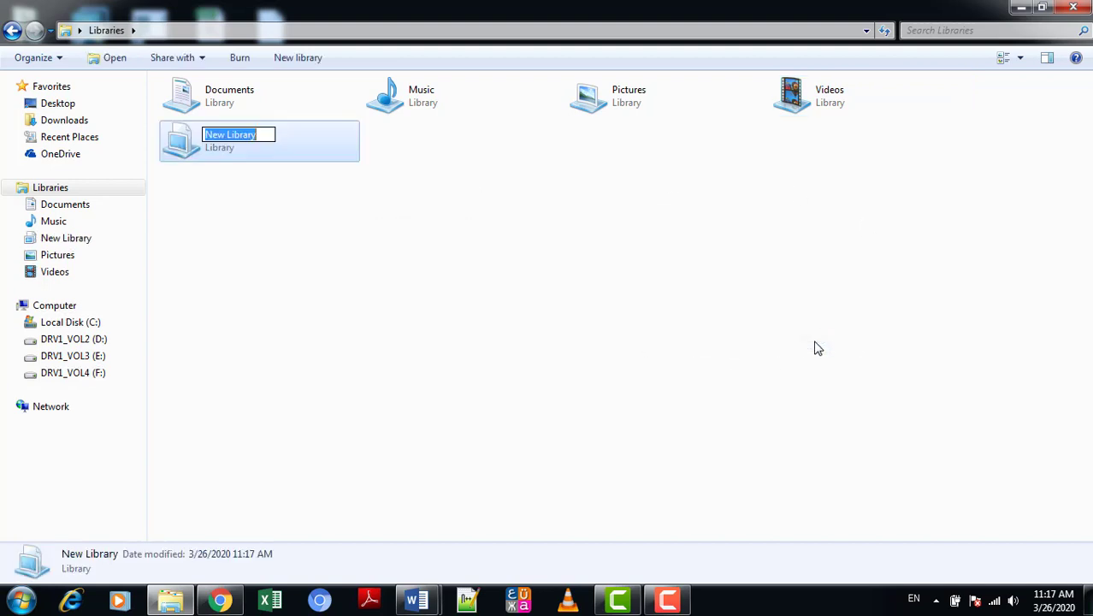
pyautogui.write('kh')
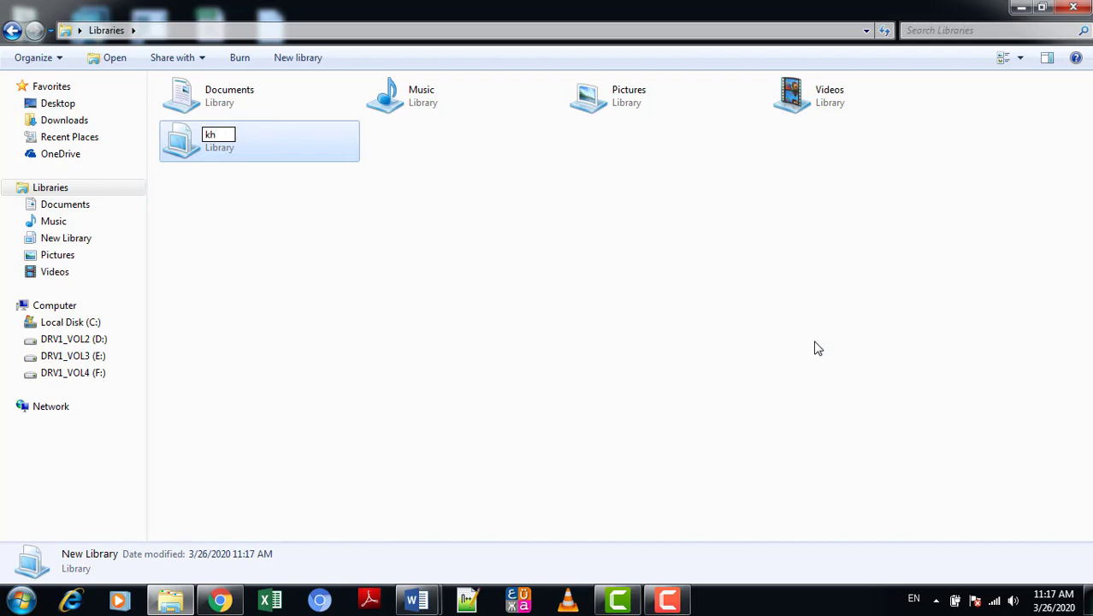
pyautogui.click(688, 342)
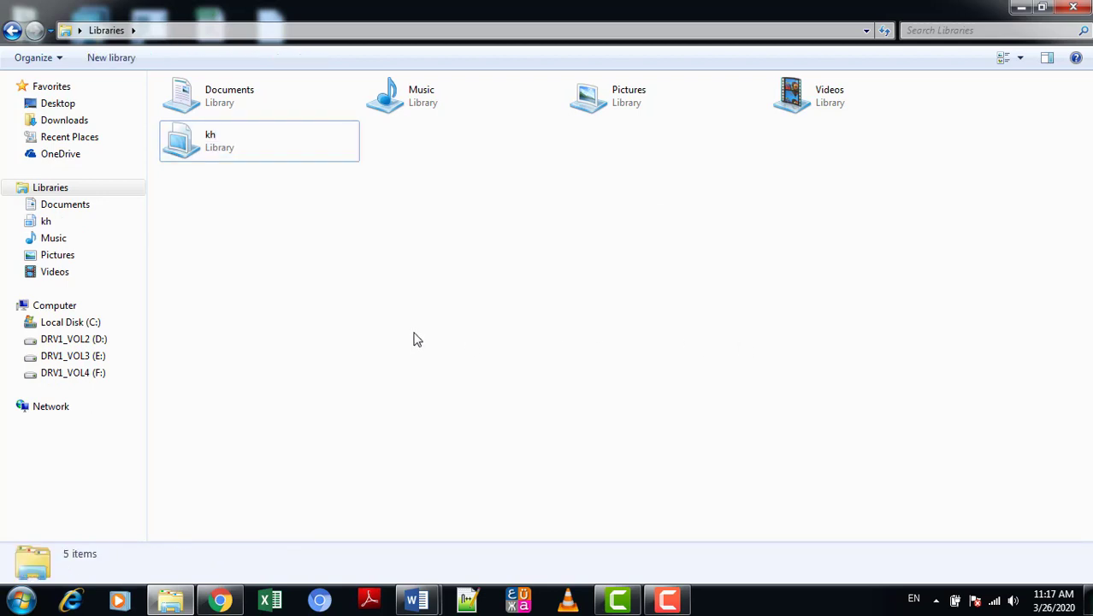
# - Delete the kh library from the Libraries folder
pyautogui.click(202, 156)
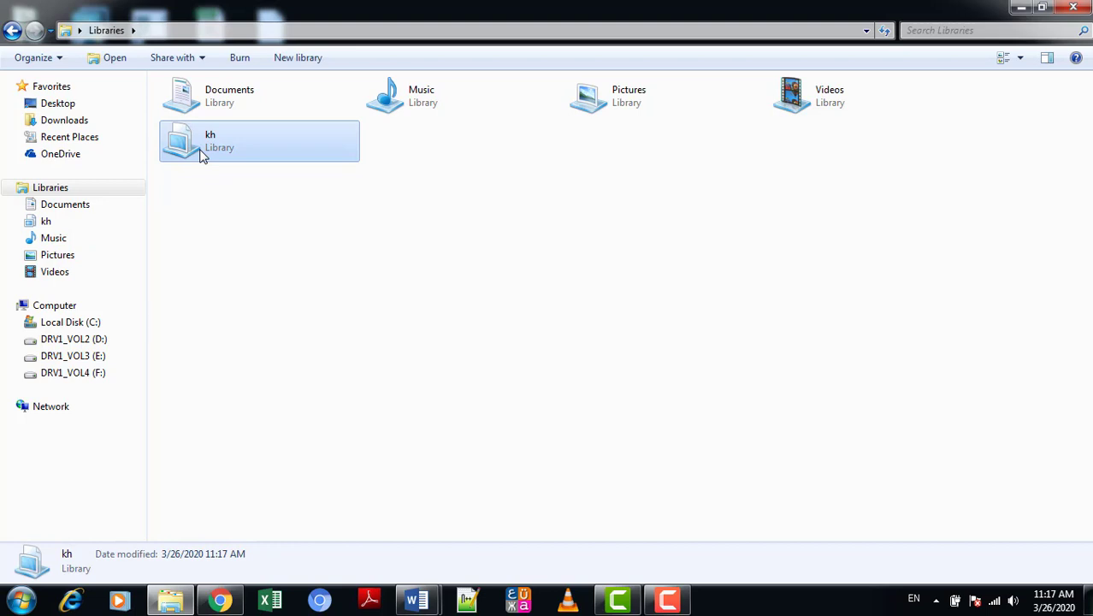
pyautogui.hotkey('shift', 'Delete')
pyautogui.press('Return')
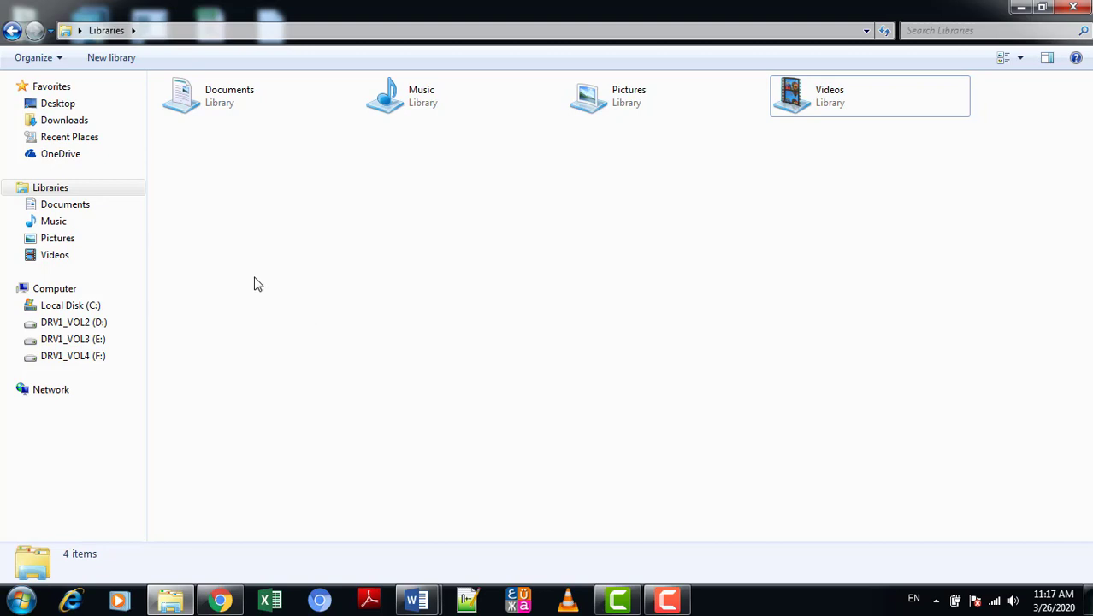
# - Turn on the Library pane in the Libraries window layout, and go to Computer
pyautogui.click(59, 61)
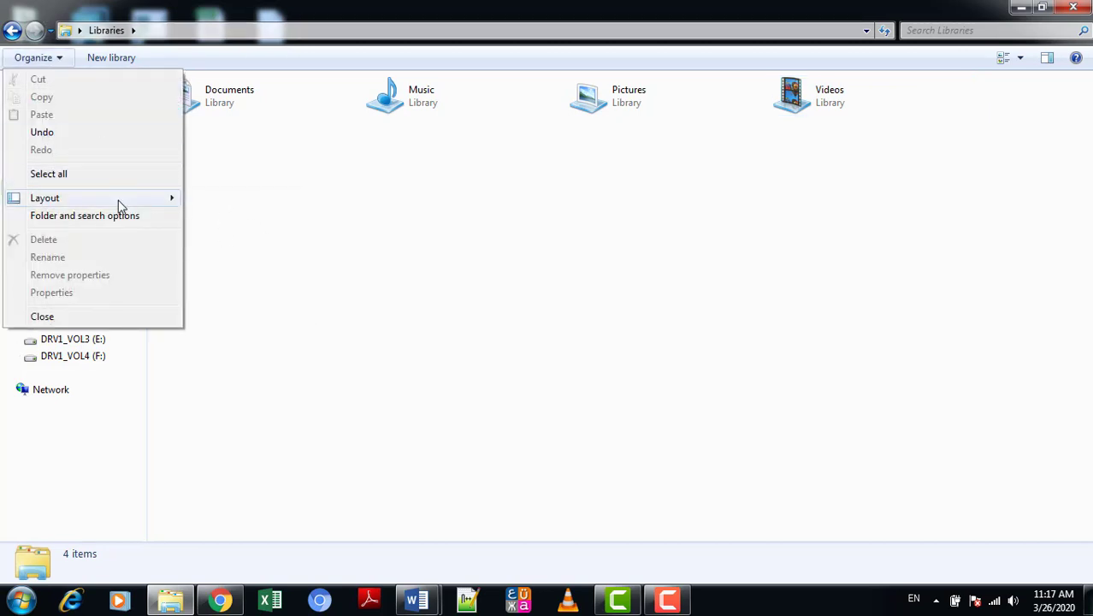
pyautogui.moveTo(127, 200)
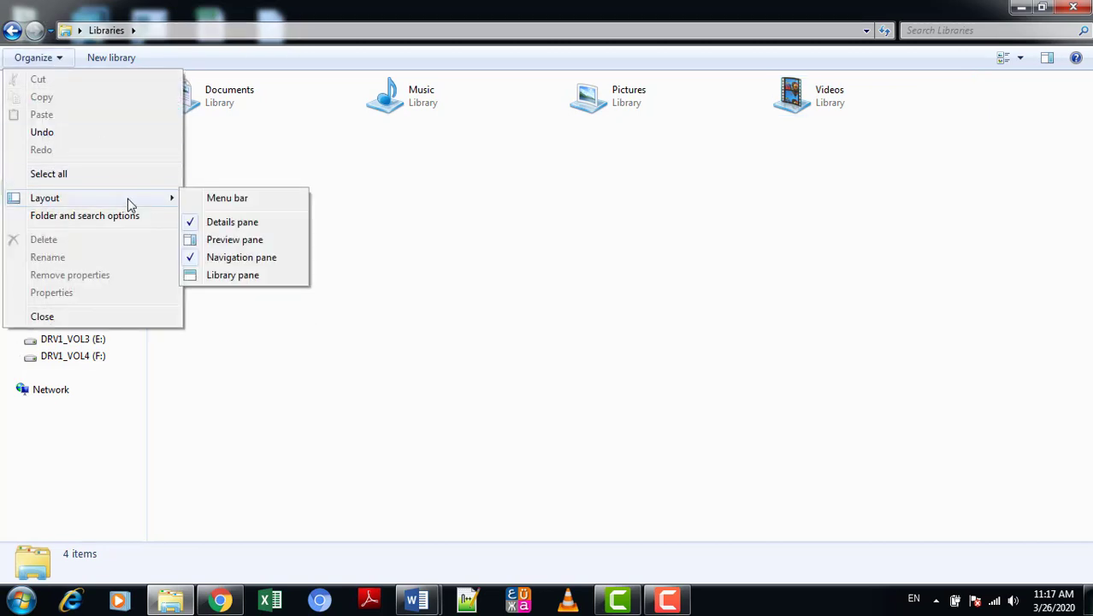
pyautogui.click(243, 280)
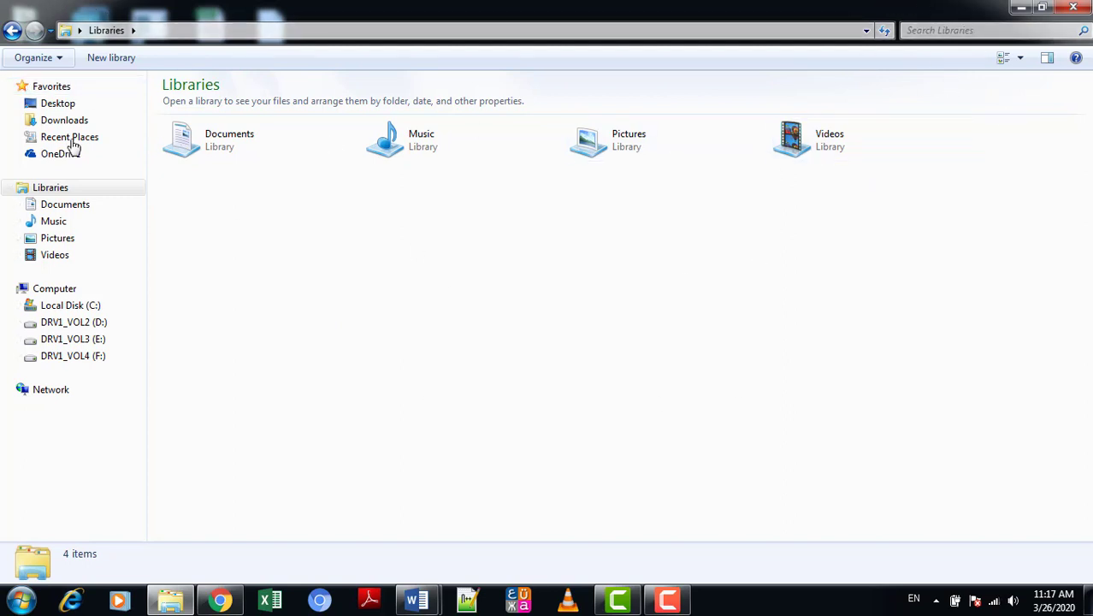
pyautogui.click(68, 289)
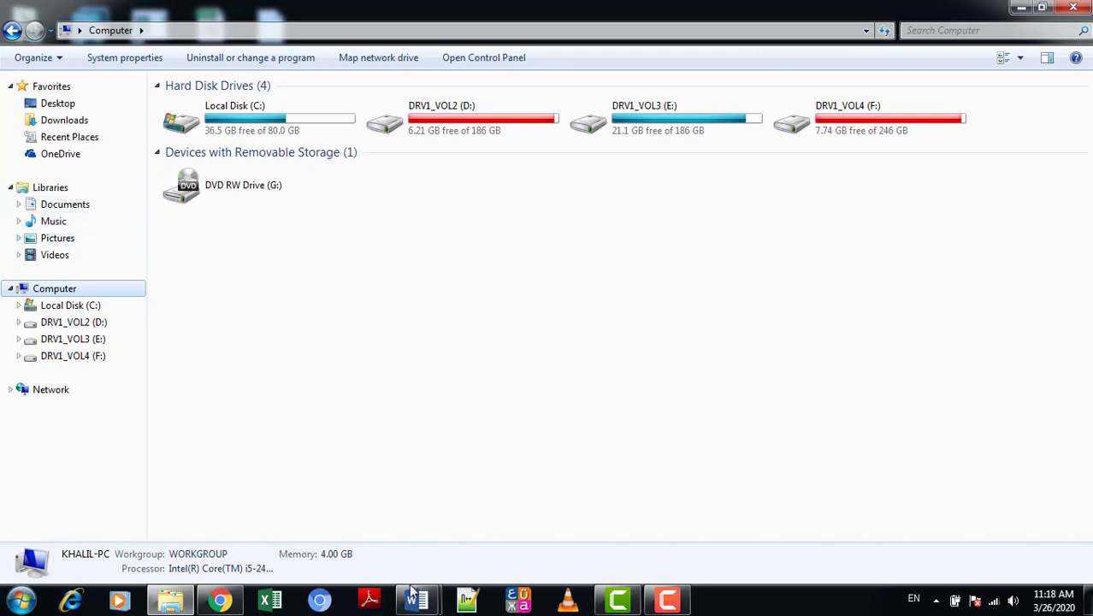
# - Switch to the 005-ch5-File Management (88-104) Word document, review section 4 on copying and moving through the part on selecting multiple files, and minimize it
pyautogui.moveTo(412, 594)
pyautogui.click(318, 549)
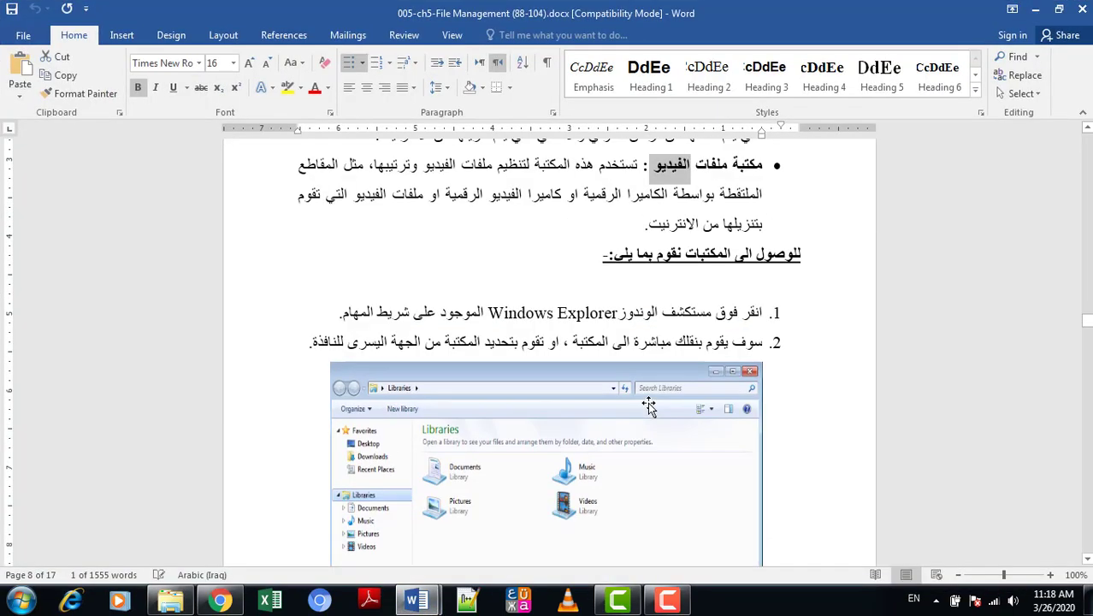
pyautogui.click(648, 407)
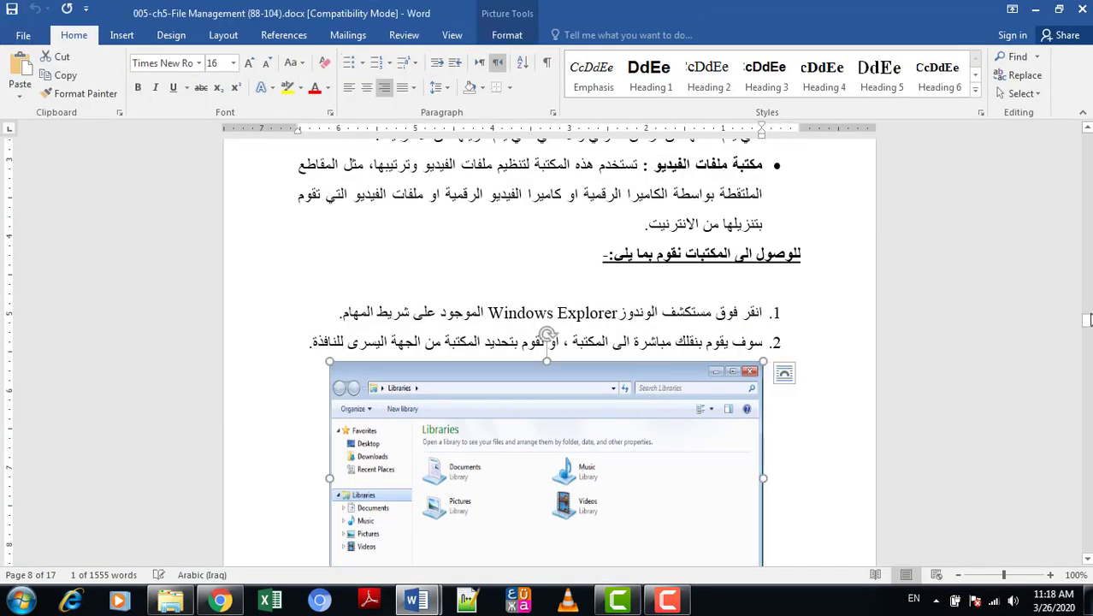
pyautogui.moveTo(1086, 319); pyautogui.dragTo(1087, 366)
pyautogui.moveTo(1086, 369); pyautogui.dragTo(1086, 373)
pyautogui.click(756, 335)
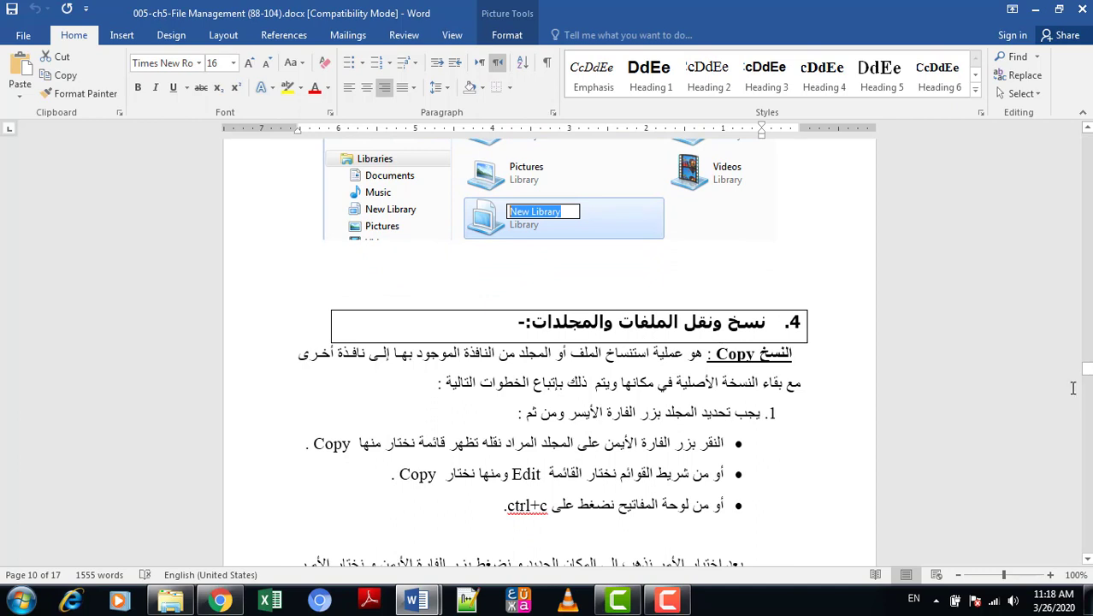
pyautogui.moveTo(1090, 375); pyautogui.dragTo(1087, 452)
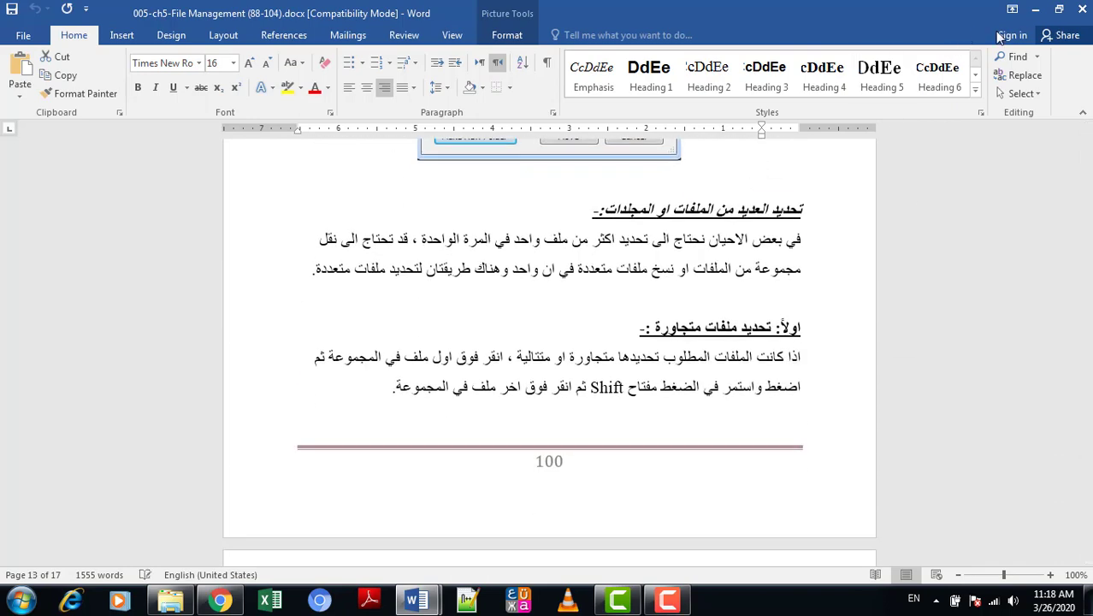
pyautogui.click(1037, 9)
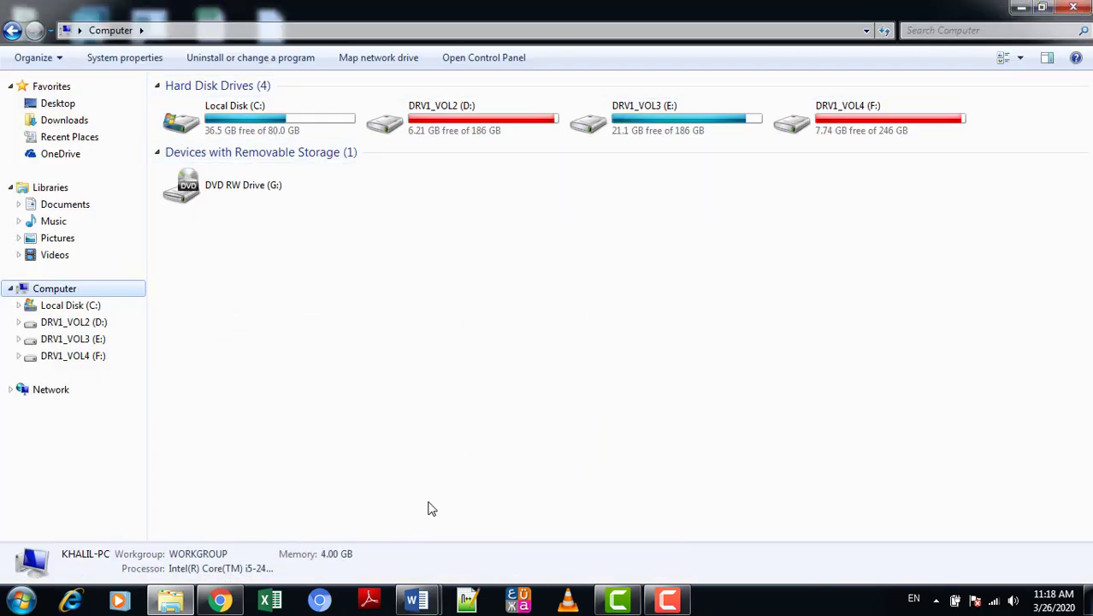
# - Switch to the kh.docx Word document and copy its first line, the greeting
pyautogui.moveTo(416, 600)
pyautogui.click(520, 530)
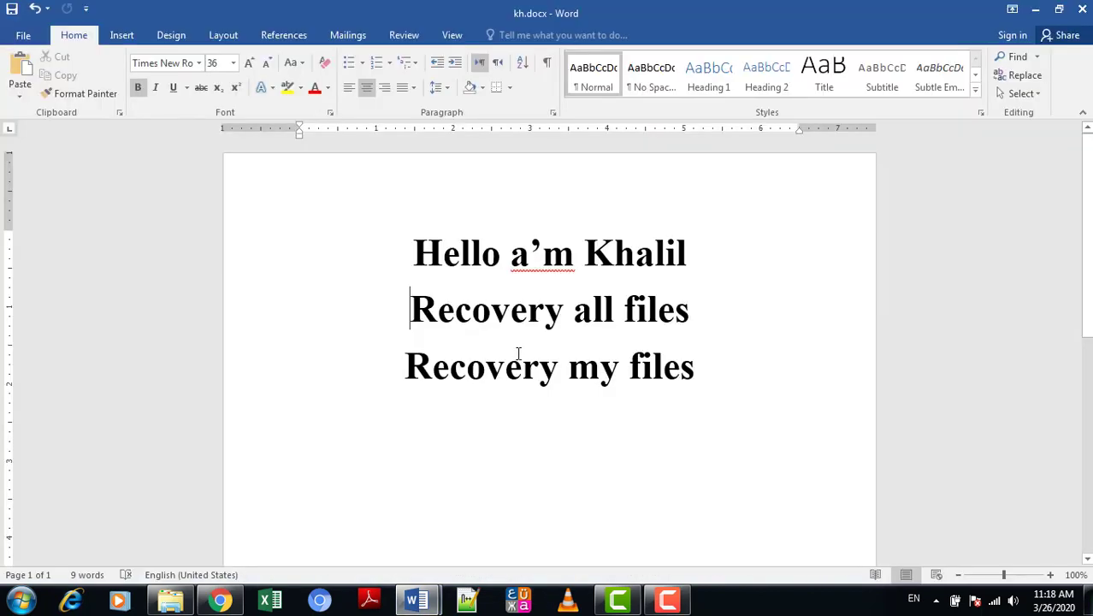
pyautogui.click(659, 301)
pyautogui.moveTo(408, 254); pyautogui.dragTo(589, 268)
pyautogui.hotkey('ctrl', 'c')
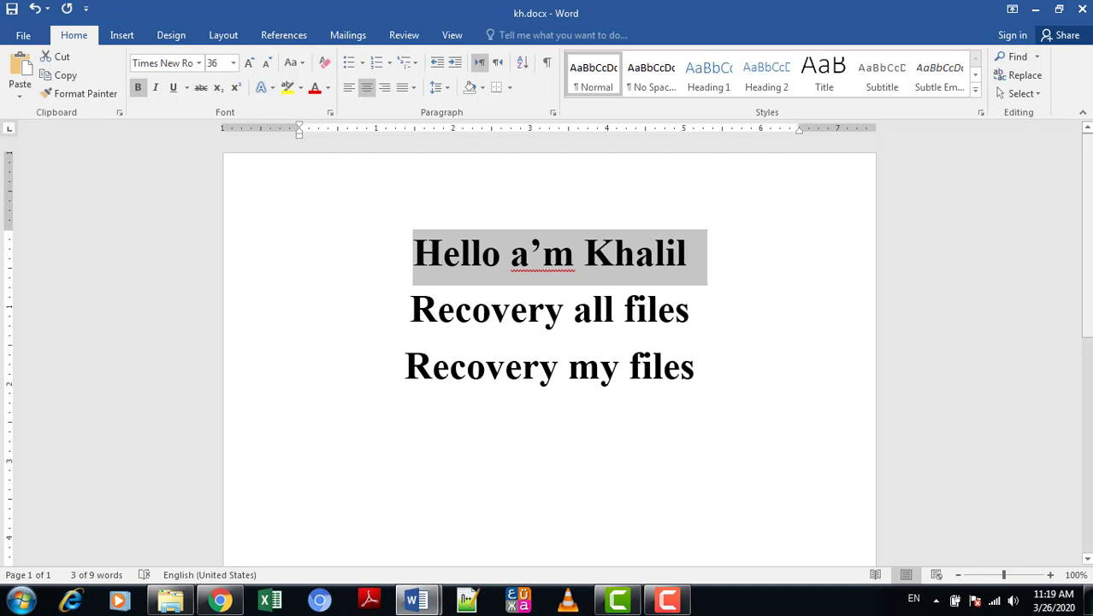
# - Insert seven line breaks after "Recovery my files" and paste the copied greeting line there
pyautogui.scroll(-3, 742, 254)
pyautogui.click(699, 226)
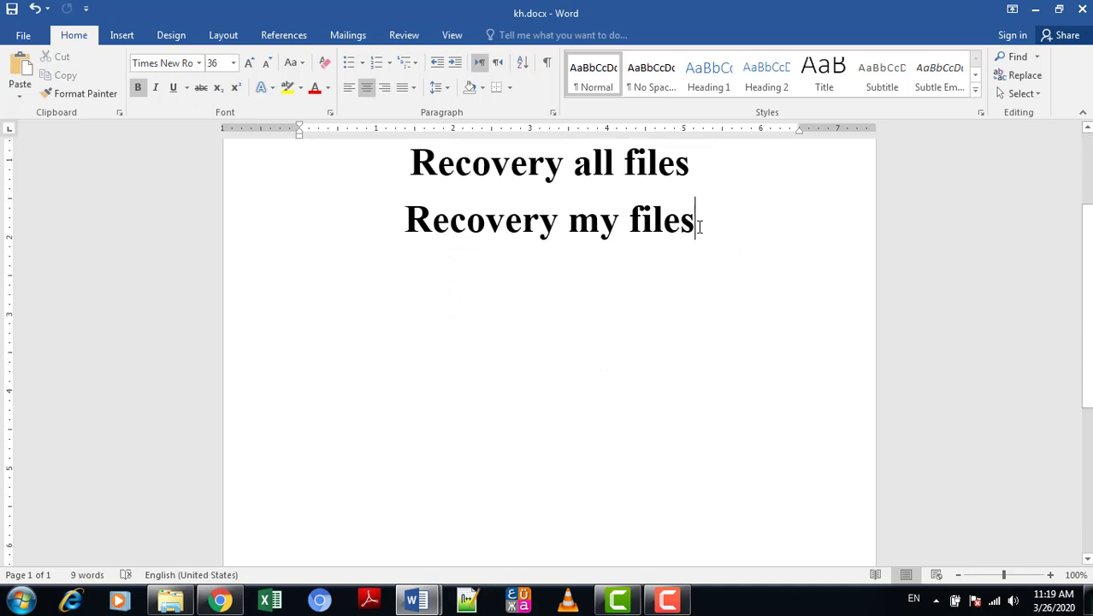
pyautogui.press('Return')
pyautogui.press('Return')
pyautogui.press('Return')
pyautogui.press('Return')
pyautogui.press('Return')
pyautogui.press('Return')
pyautogui.press('Return')
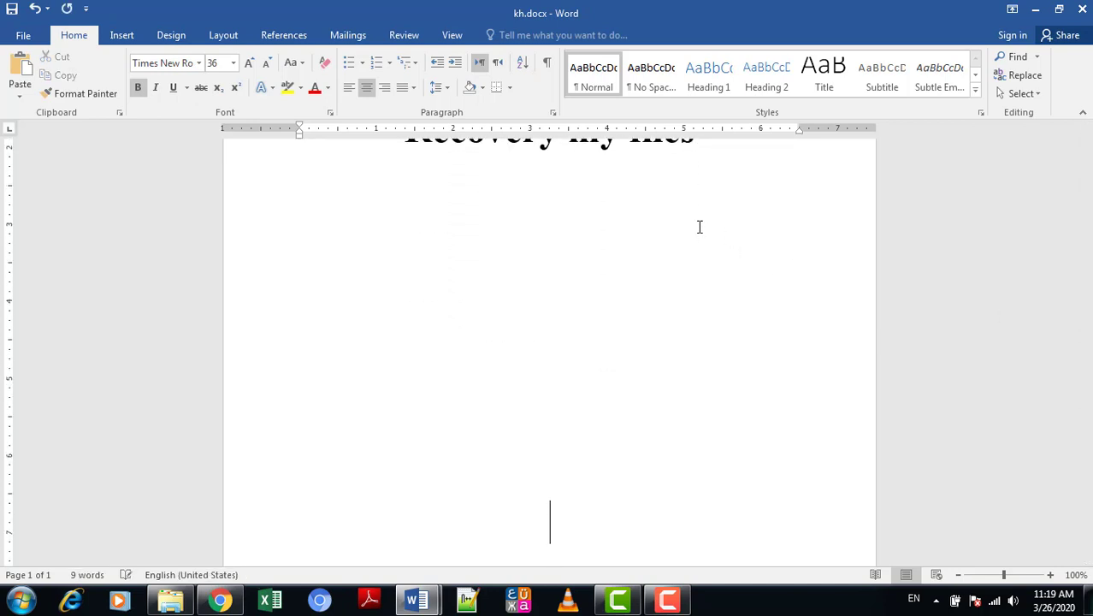
pyautogui.hotkey('ctrl', 'v')
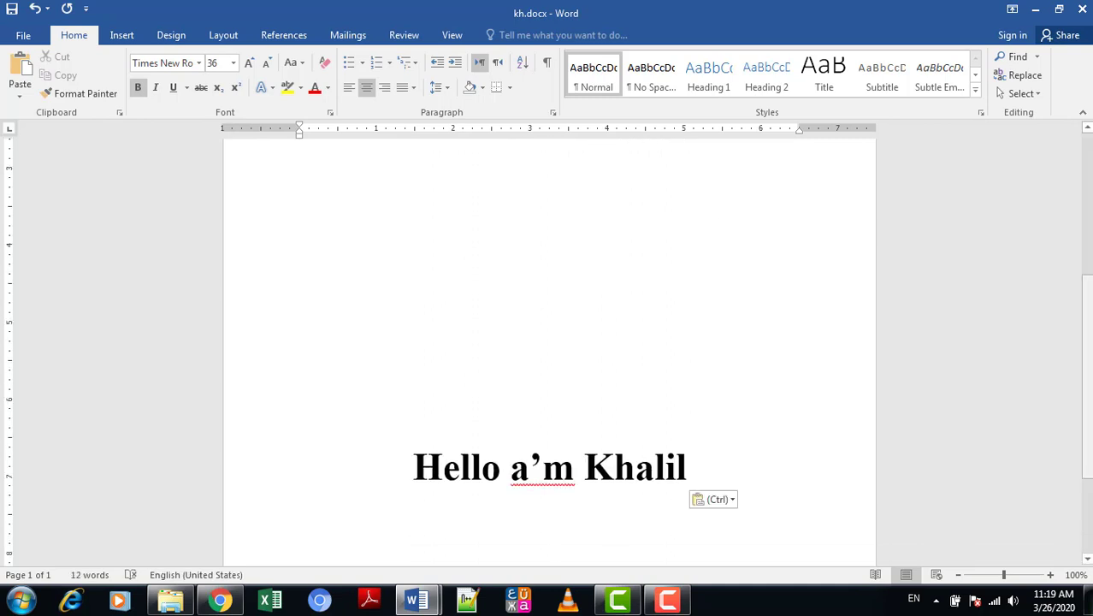
# - Copy the top greeting line again, paste it above the first pasted copy, and remove the blank line between the two
pyautogui.scroll(5, 547, 342)
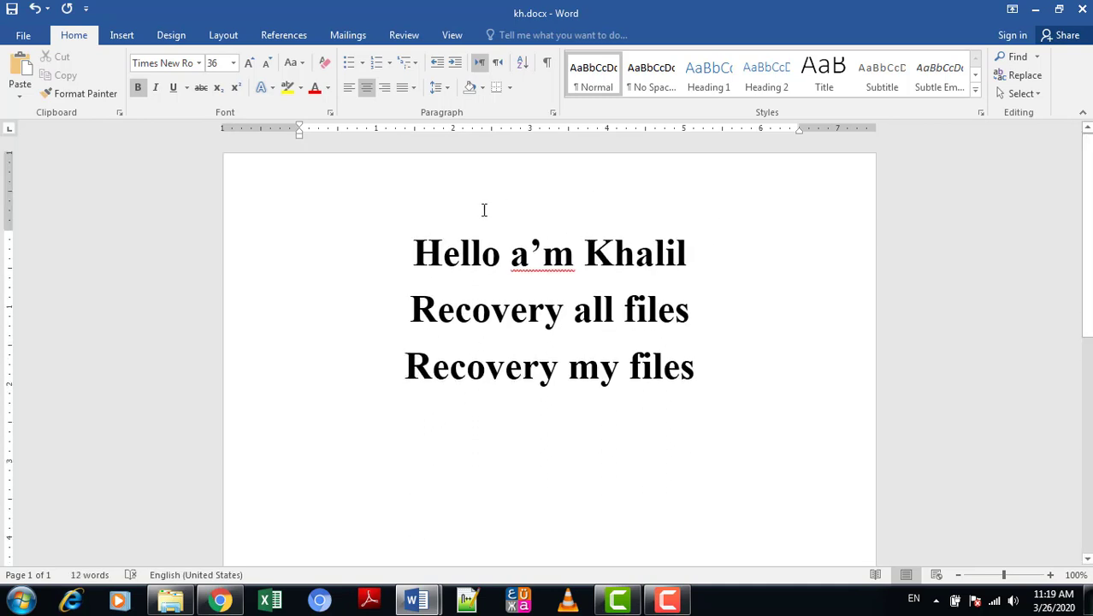
pyautogui.moveTo(413, 244); pyautogui.dragTo(712, 252)
pyautogui.hotkey('ctrl', 'c')
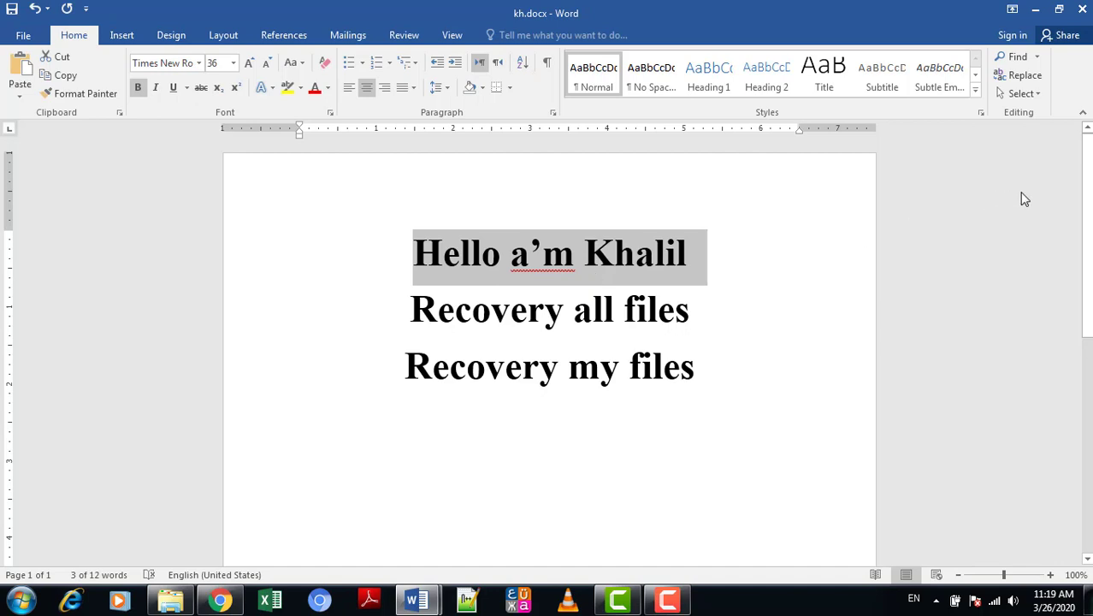
pyautogui.scroll(-7, 471, 369)
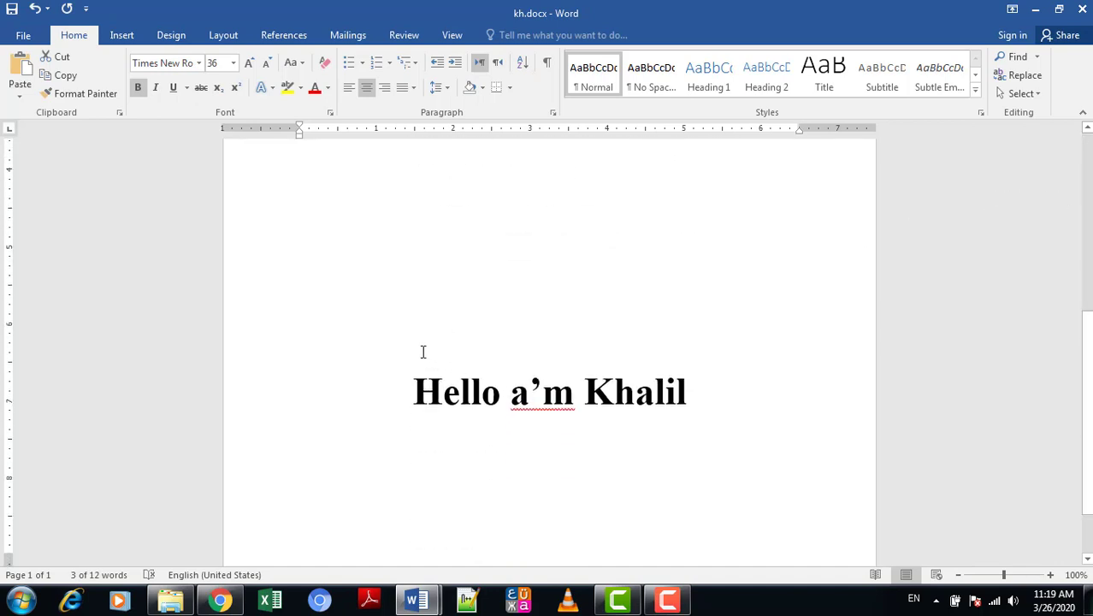
pyautogui.click(422, 351)
pyautogui.hotkey('ctrl', 'v')
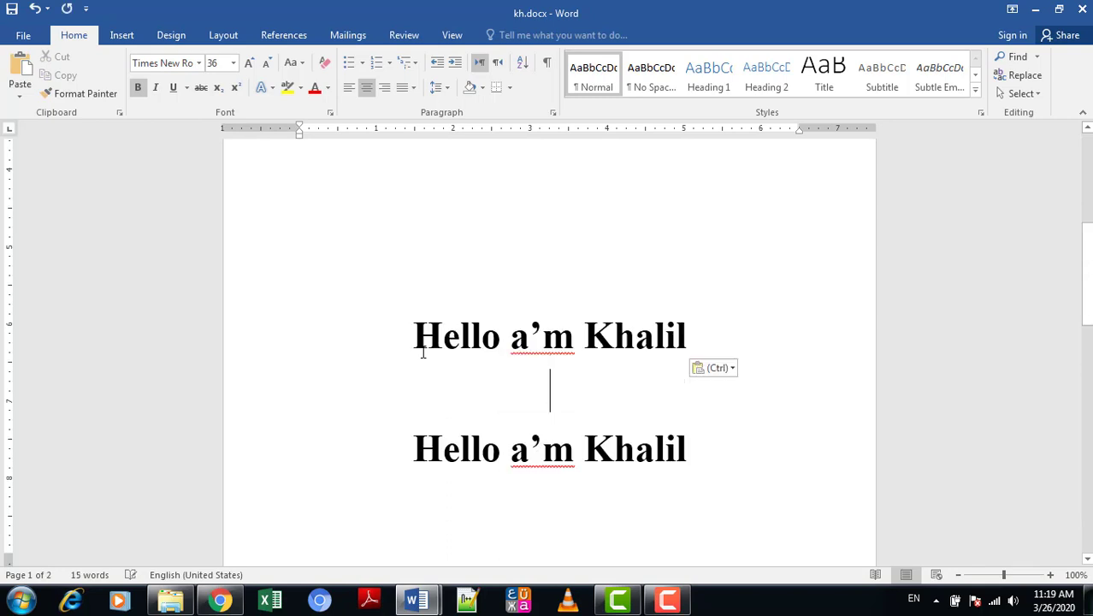
pyautogui.press('Delete')
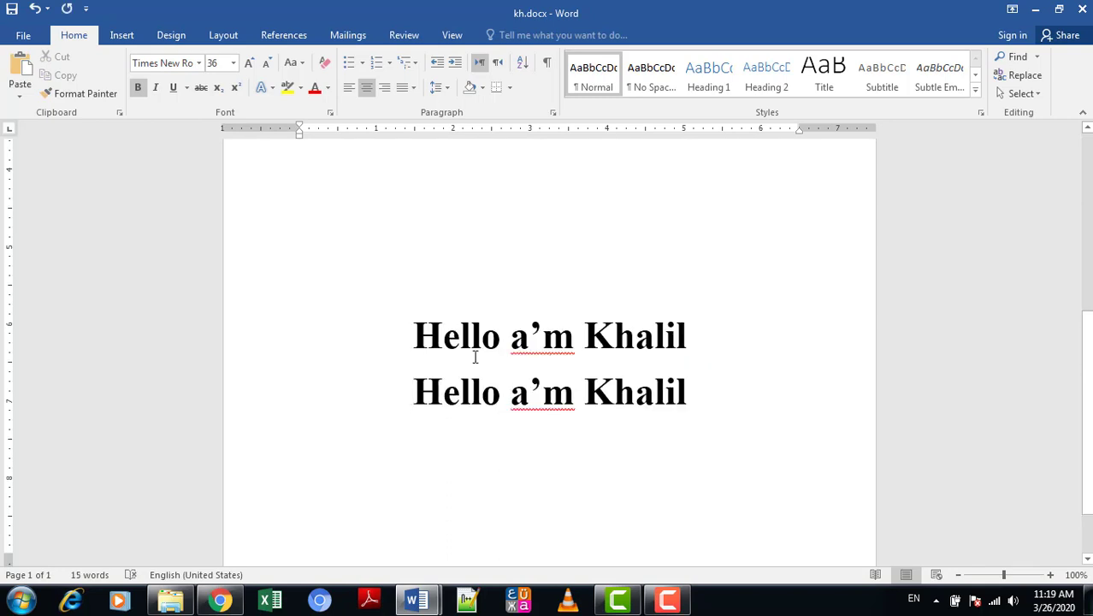
# - Select the greeting line at the start of the page and copy it from its context menu
pyautogui.moveTo(1087, 402); pyautogui.dragTo(1086, 216)
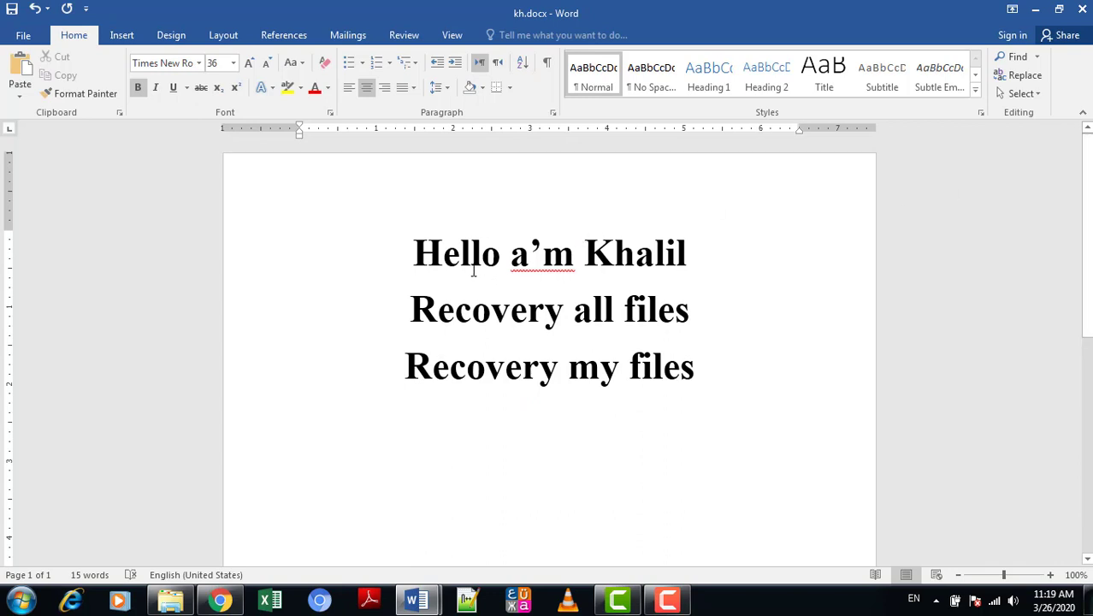
pyautogui.click(524, 272)
pyautogui.moveTo(396, 250); pyautogui.dragTo(641, 246)
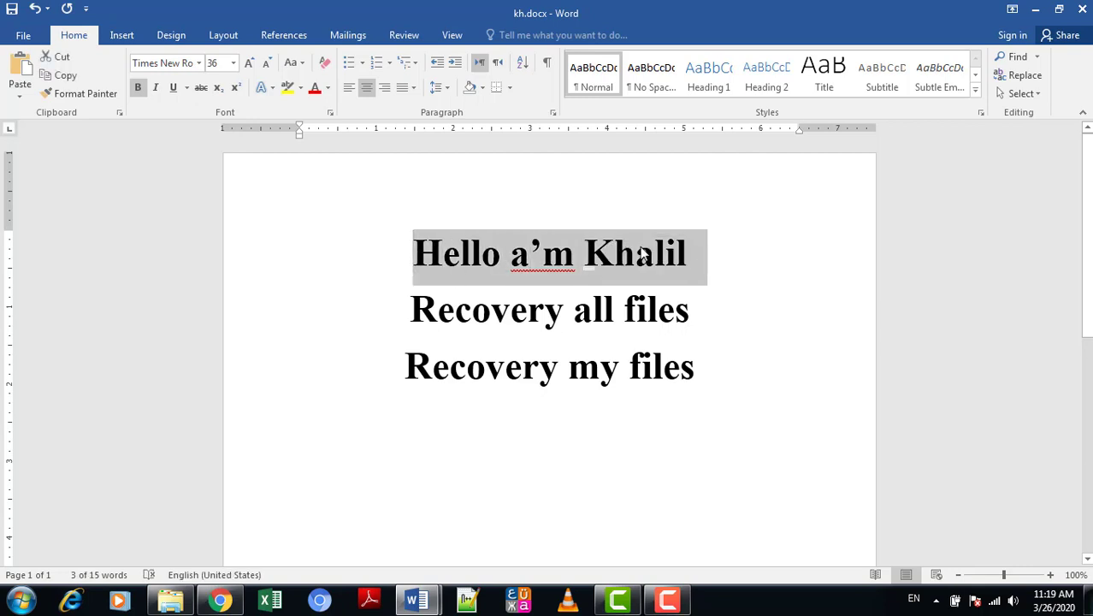
pyautogui.rightClick(640, 250)
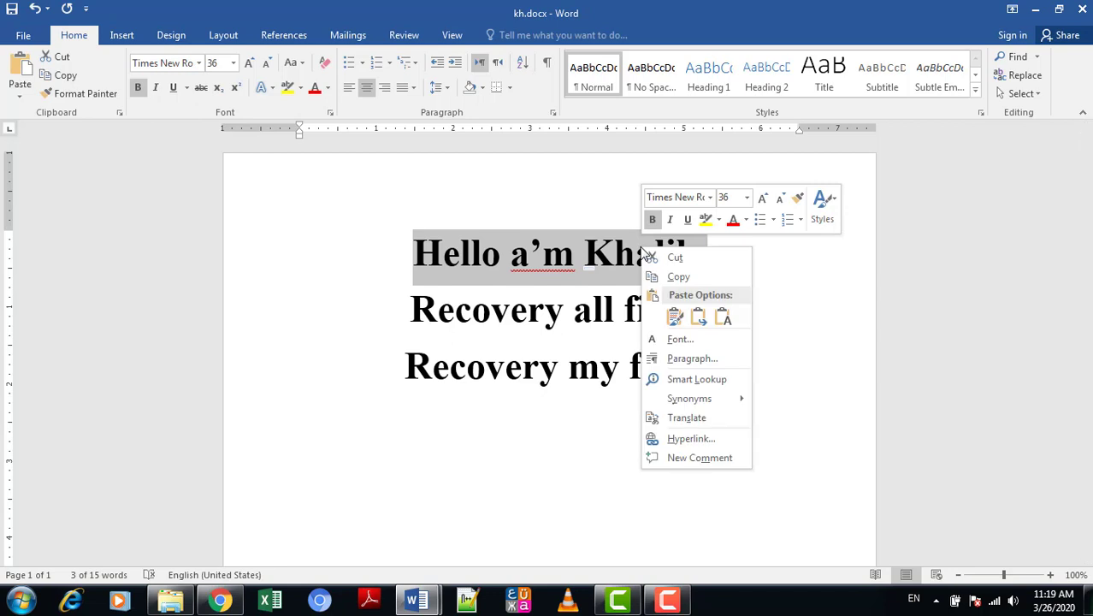
pyautogui.click(676, 278)
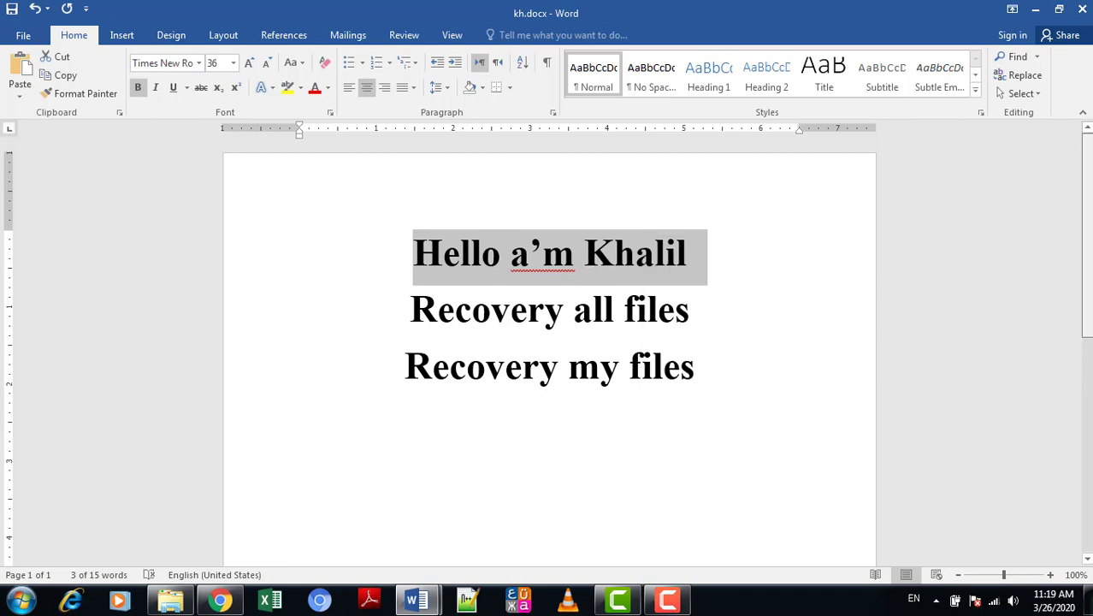
# - Paste the copied greeting line on the blank line above the two pasted copies, keeping the source formatting
pyautogui.hotkey('ctrl', 'End')
pyautogui.scroll(-2, 420, 298)
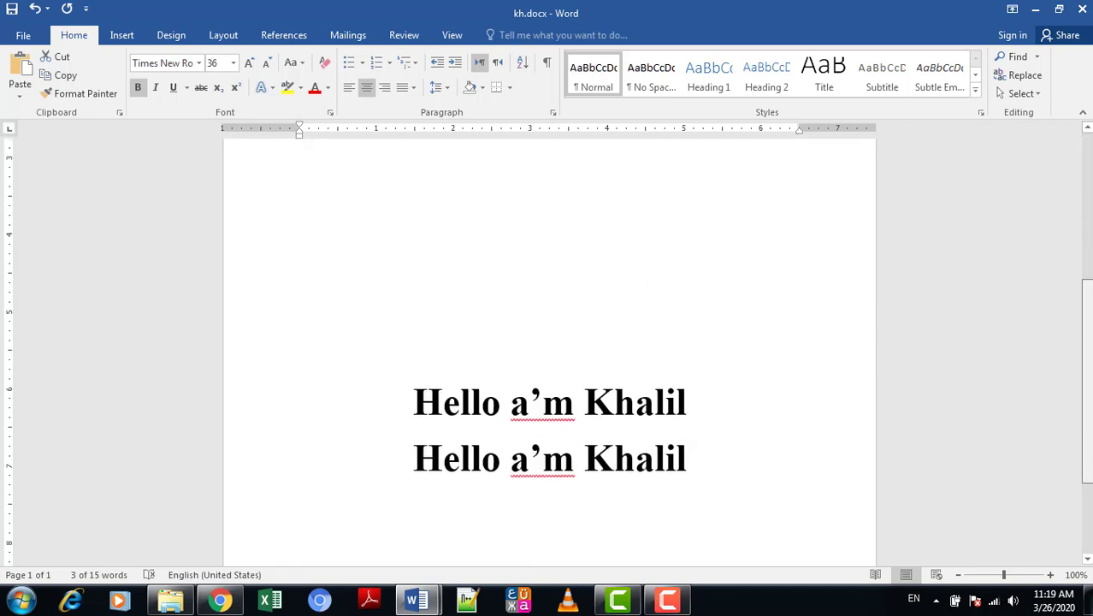
pyautogui.click(413, 360)
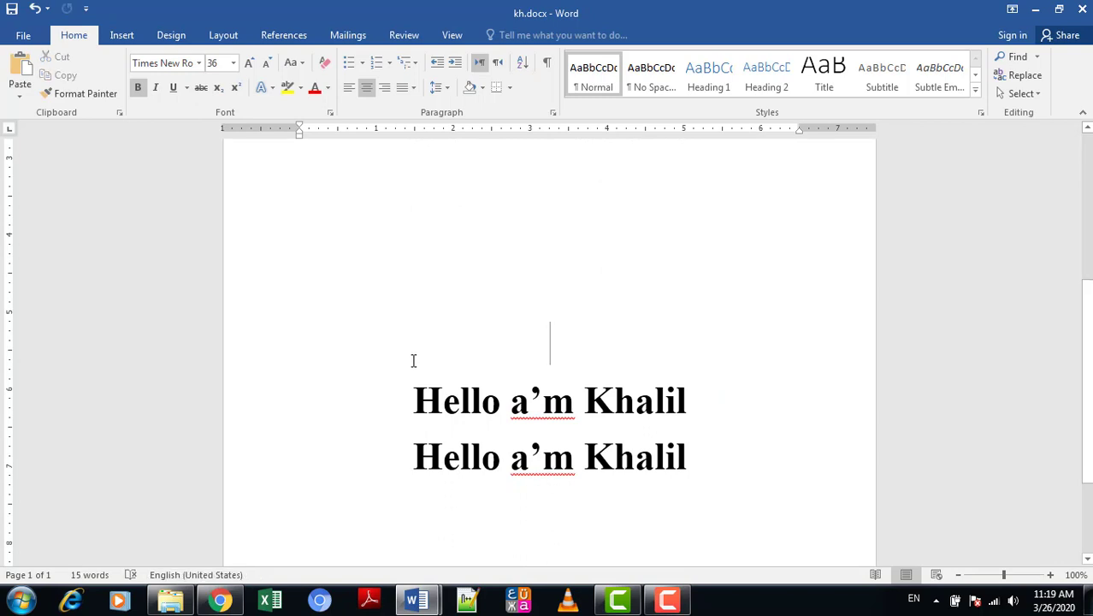
pyautogui.rightClick(413, 360)
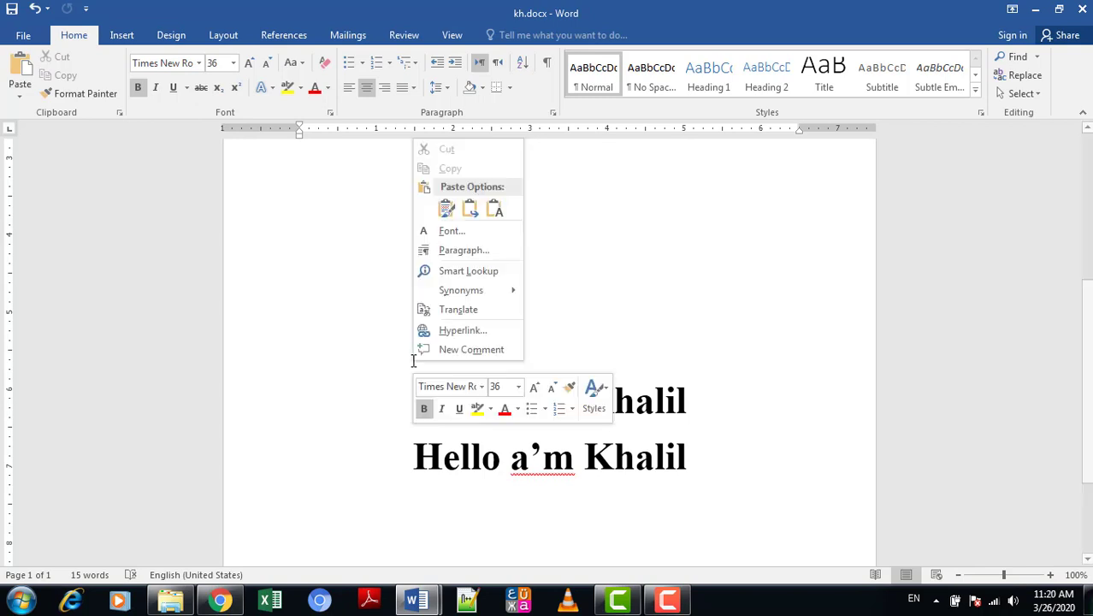
pyautogui.click(495, 208)
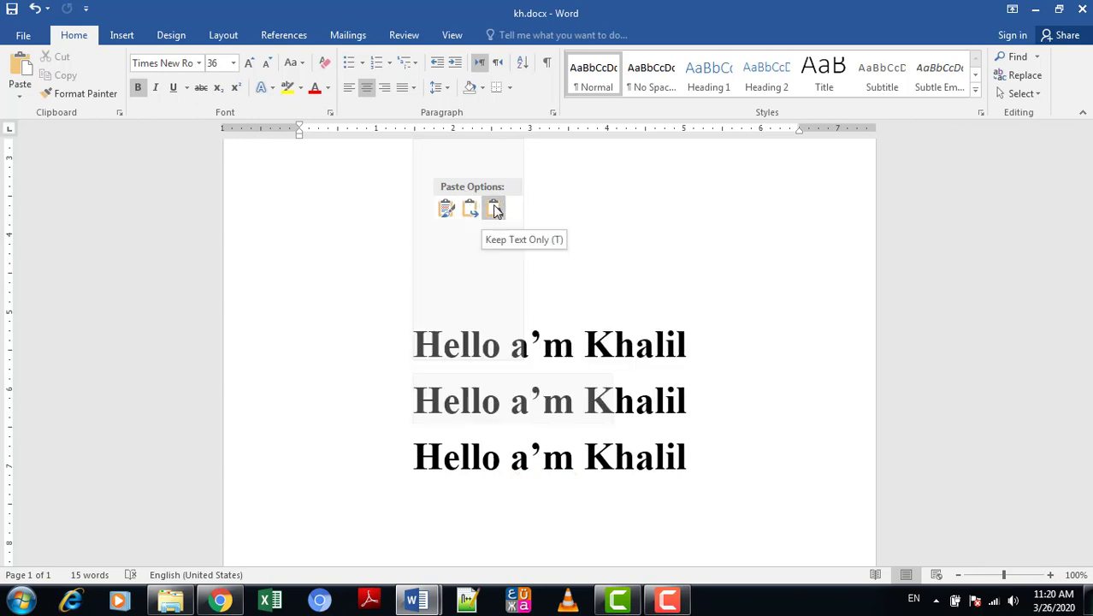
pyautogui.click(446, 210)
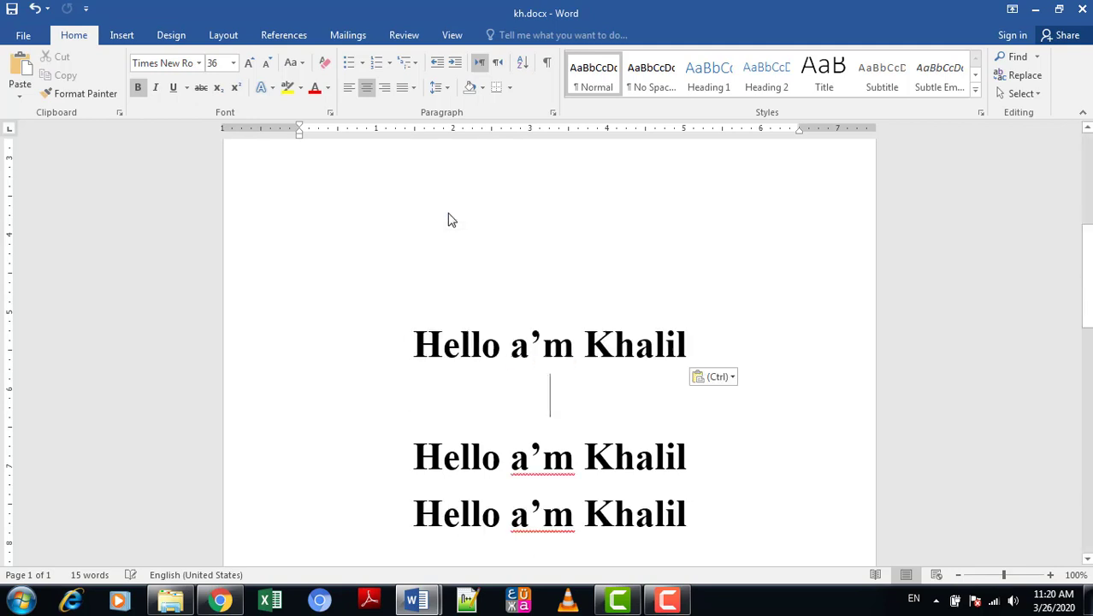
# - Select all the pasted greeting lines lower on the page, including the blank line between them, and delete them
pyautogui.moveTo(1086, 283)
pyautogui.mouseDown()
pyautogui.moveTo(1088, 408)
pyautogui.moveTo(1087, 297)
pyautogui.mouseUp()
pyautogui.moveTo(394, 470); pyautogui.dragTo(636, 298)
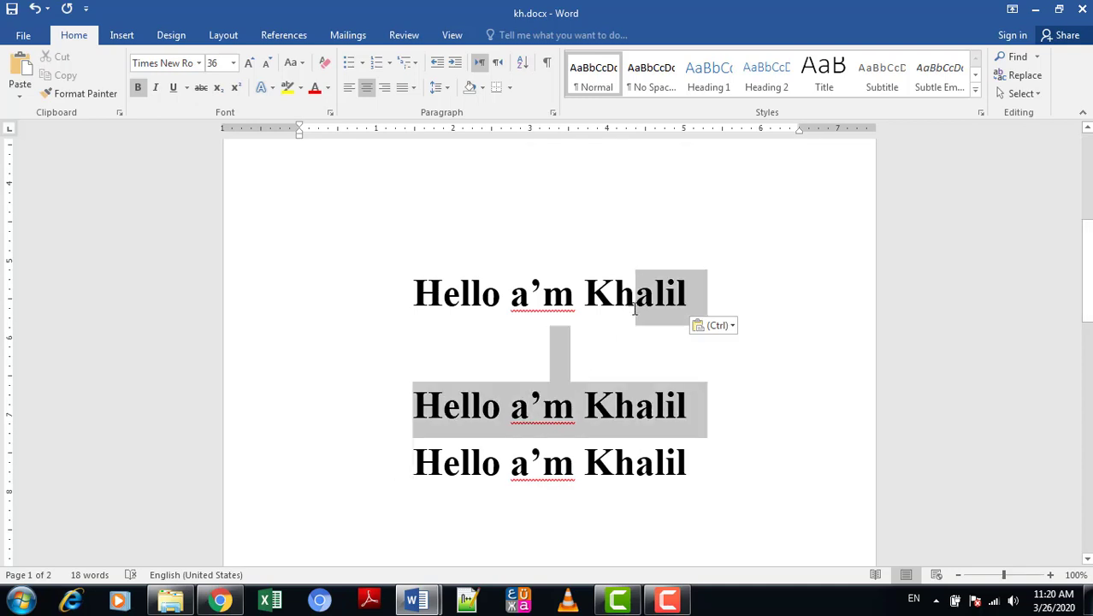
pyautogui.moveTo(403, 295); pyautogui.dragTo(693, 470)
pyautogui.press('Delete')
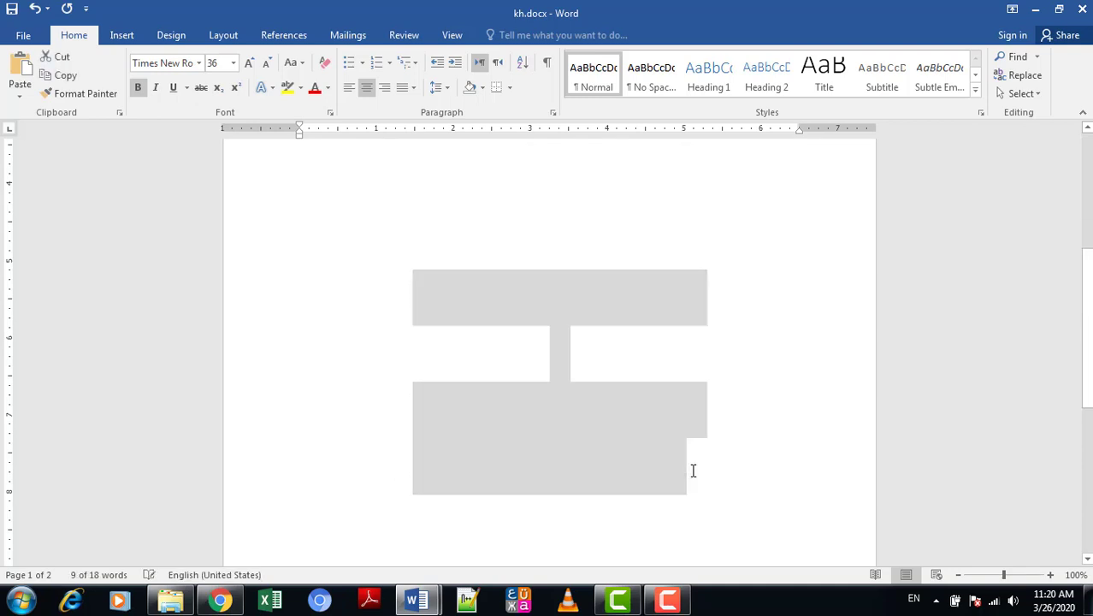
# - Select the three text lines at the start of kh.docx, from the greeting to "Recovery my files", and copy them
pyautogui.scroll(8, 442, 270)
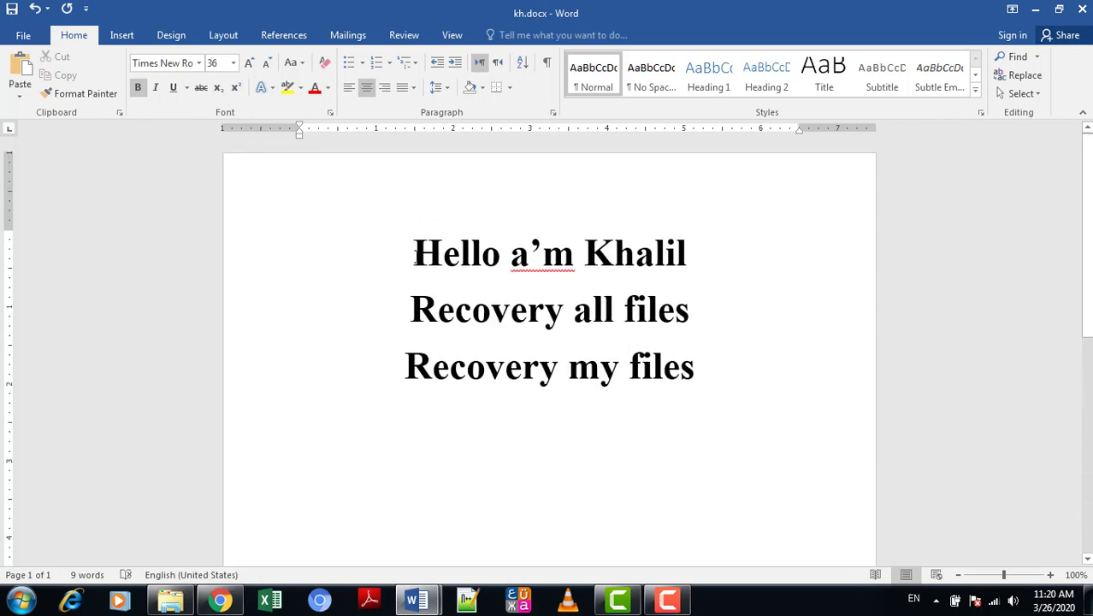
pyautogui.moveTo(410, 255); pyautogui.dragTo(734, 361)
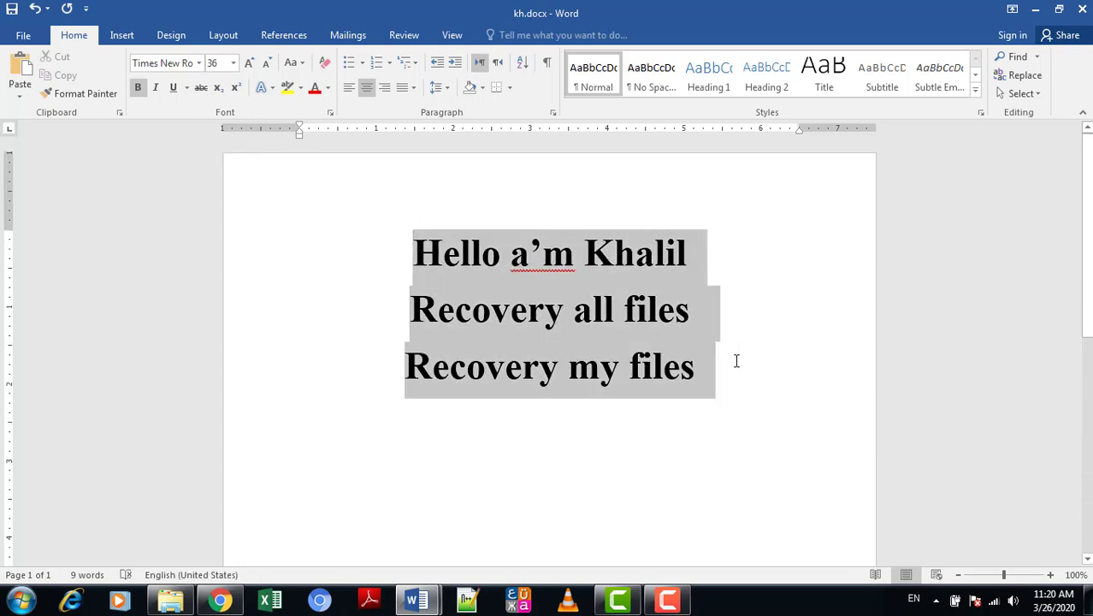
pyautogui.rightClick(541, 312)
pyautogui.click(578, 334)
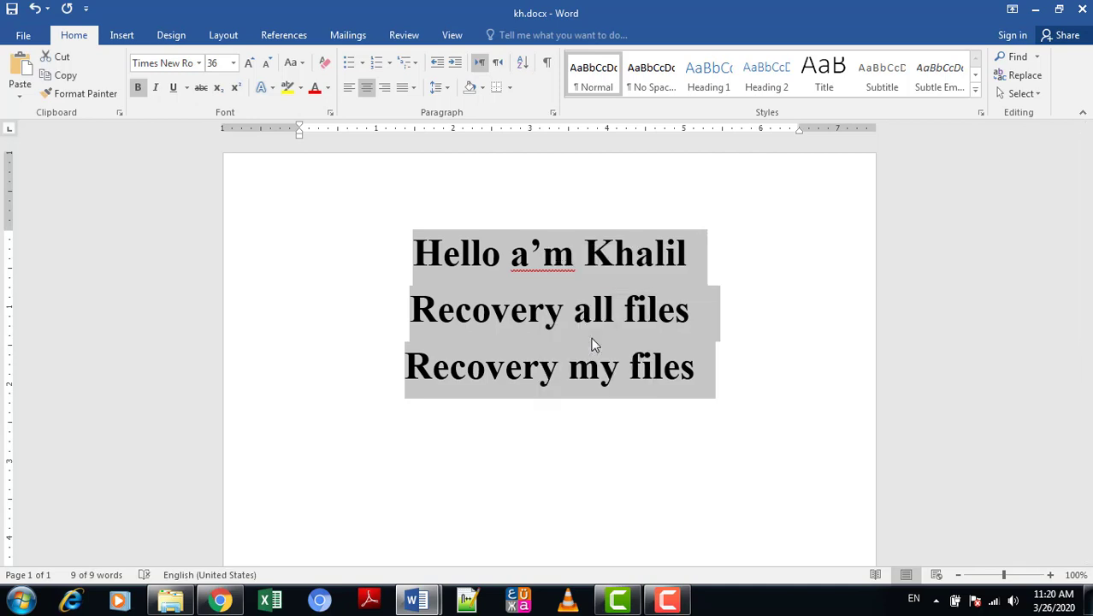
# - Paste the three copied lines into the empty lower part of the page, keeping the source formatting
pyautogui.scroll(-8, 402, 360)
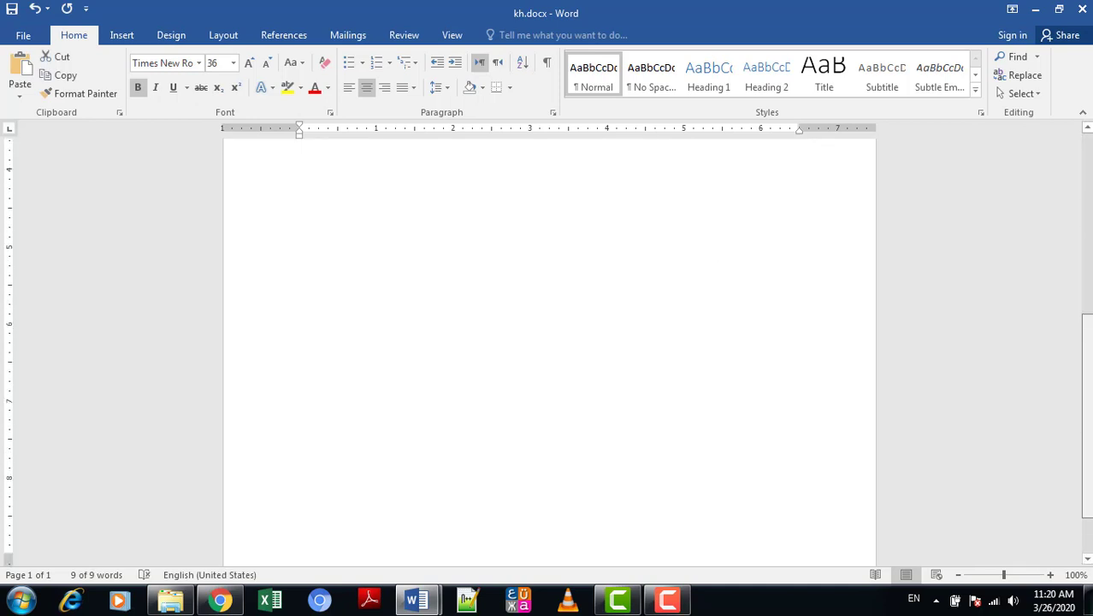
pyautogui.click(389, 306)
pyautogui.rightClick(390, 306)
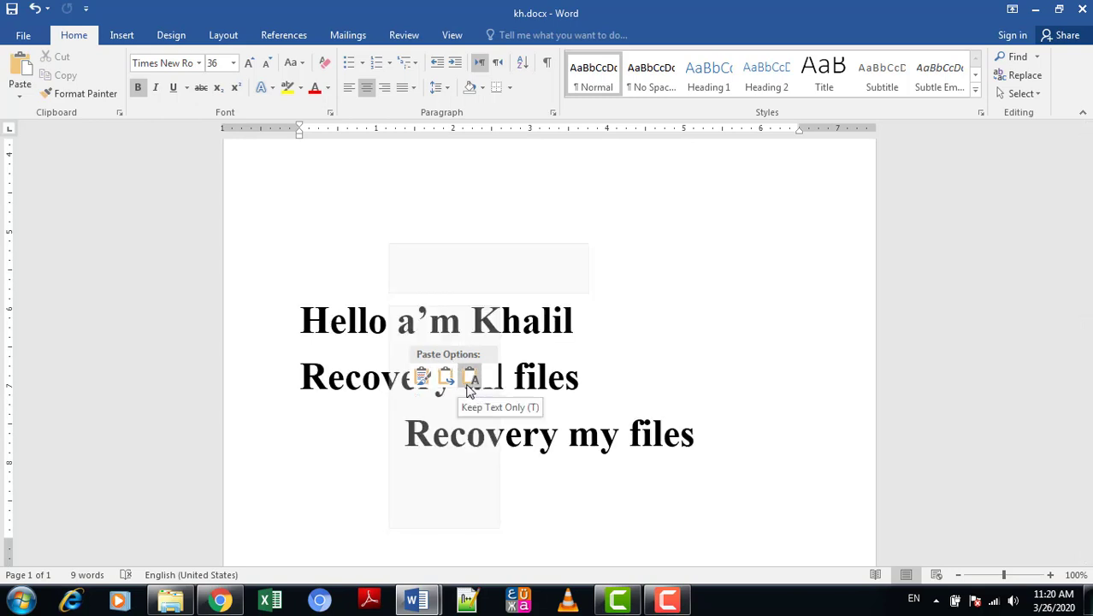
pyautogui.click(419, 377)
# - Select the original three lines at the start of the document again and copy them
pyautogui.moveTo(1086, 282); pyautogui.dragTo(1086, 349)
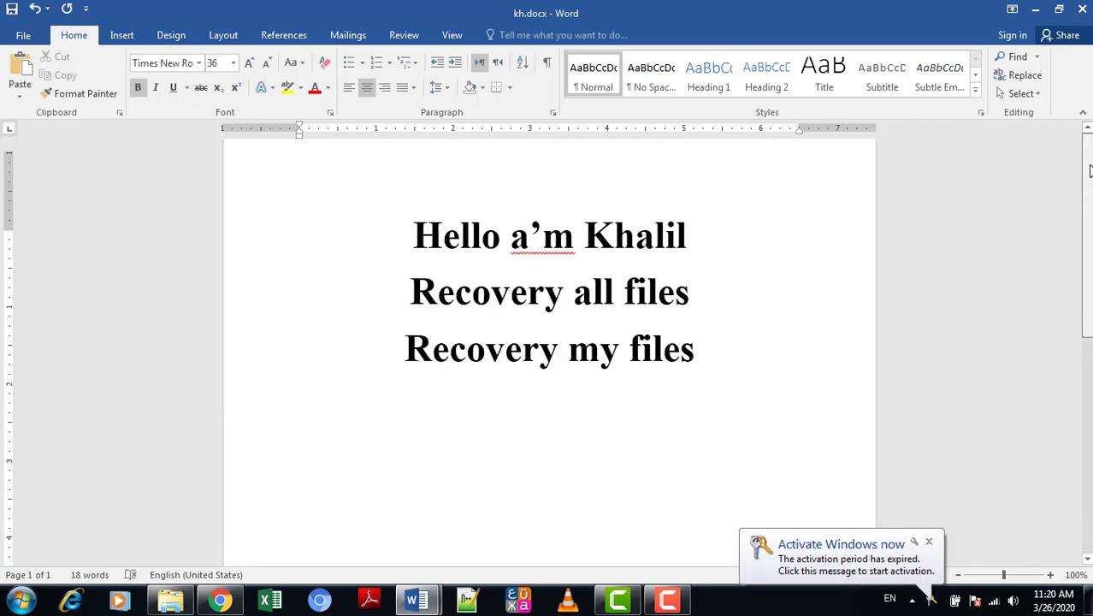
pyautogui.scroll(1, 587, 226)
pyautogui.moveTo(414, 257); pyautogui.dragTo(708, 368)
pyautogui.rightClick(578, 319)
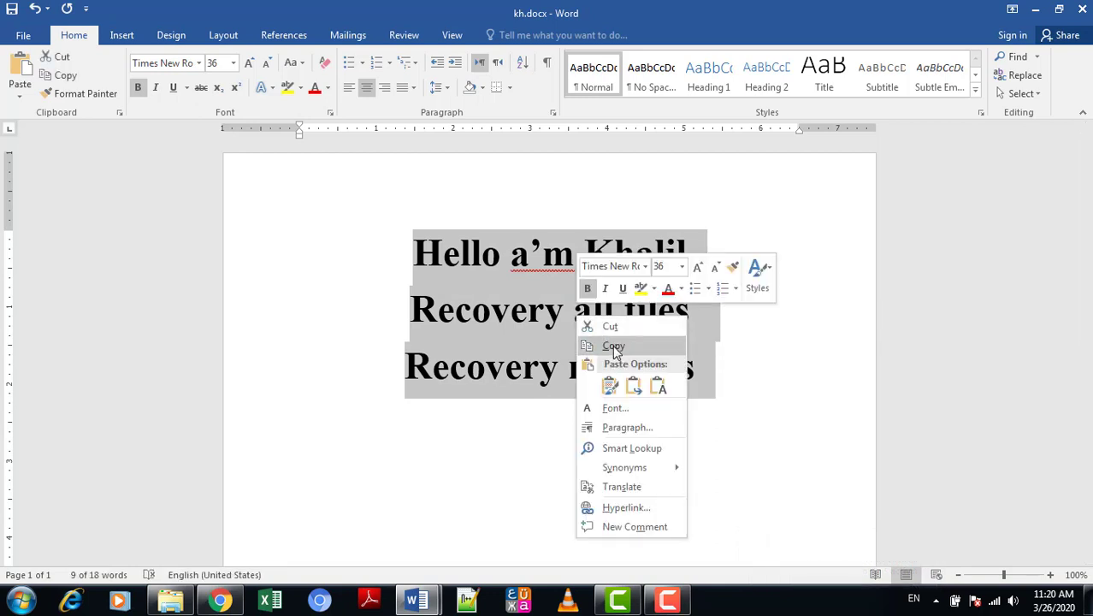
pyautogui.click(489, 309)
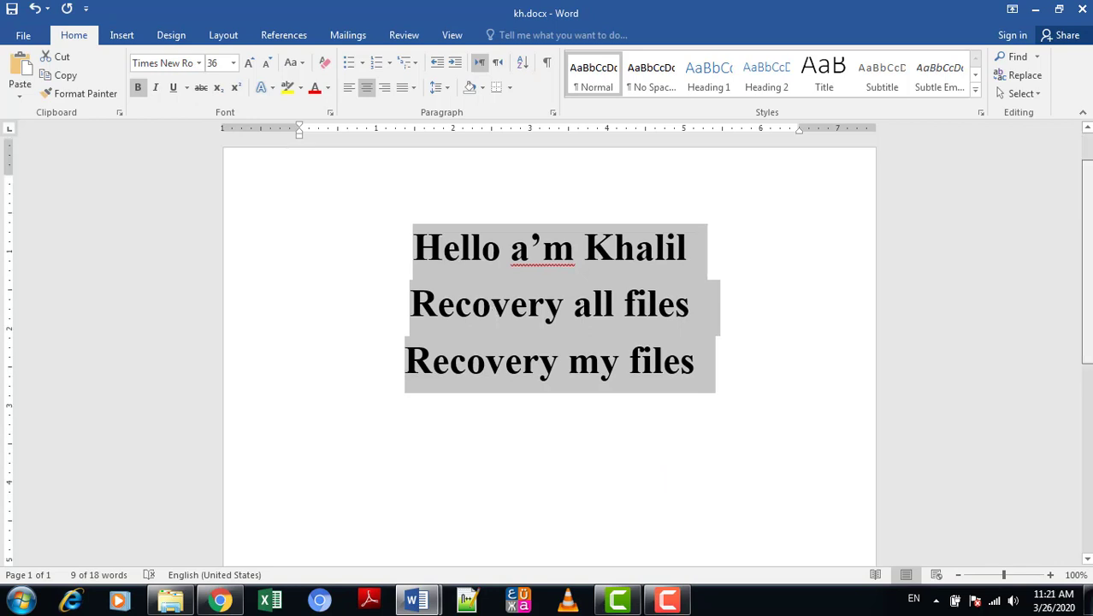
# - Paste the copied three-line block on a blank line between the original lines and the first pasted block
pyautogui.scroll(-5, 505, 245)
pyautogui.click(473, 221)
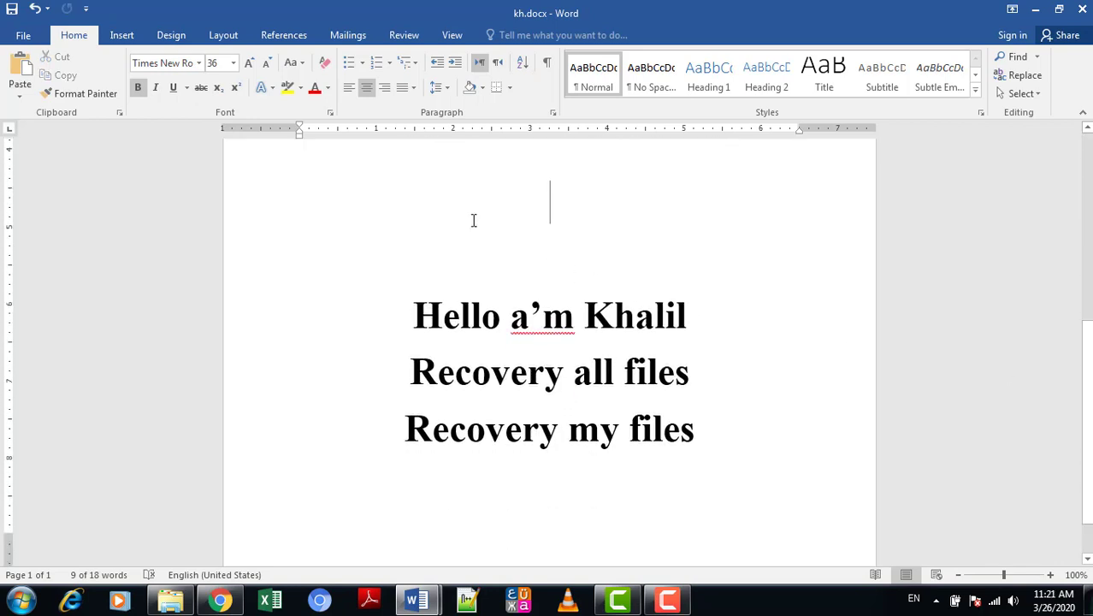
pyautogui.click(474, 157)
pyautogui.hotkey('ctrl', 'v')
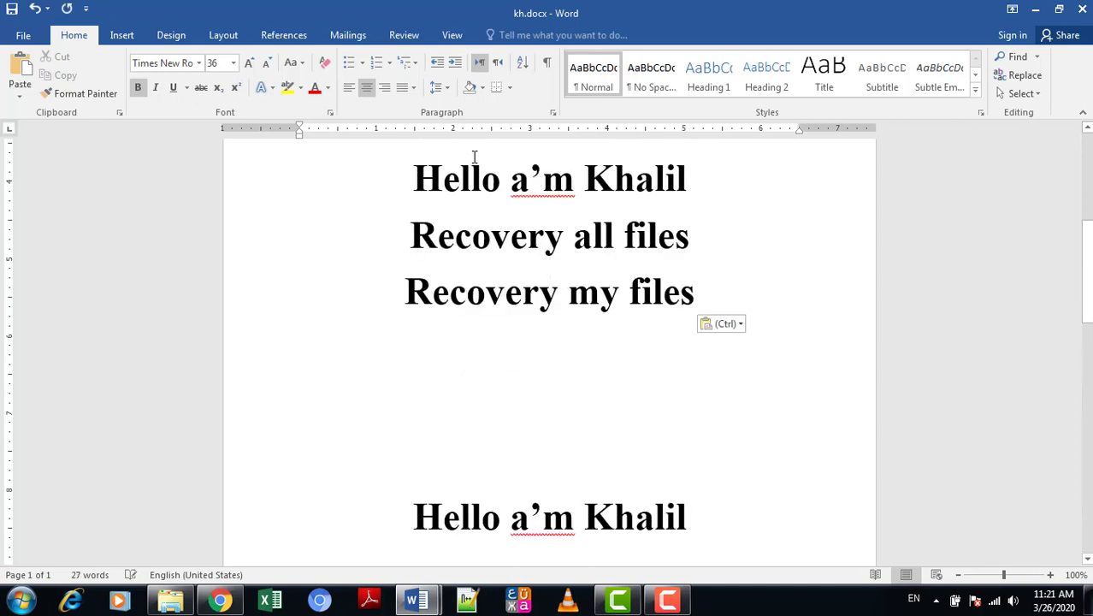
# - Remove the three blank lines between the two pasted blocks and insert two line breaks there instead
pyautogui.press('Delete')
pyautogui.press('Delete')
pyautogui.press('Delete')
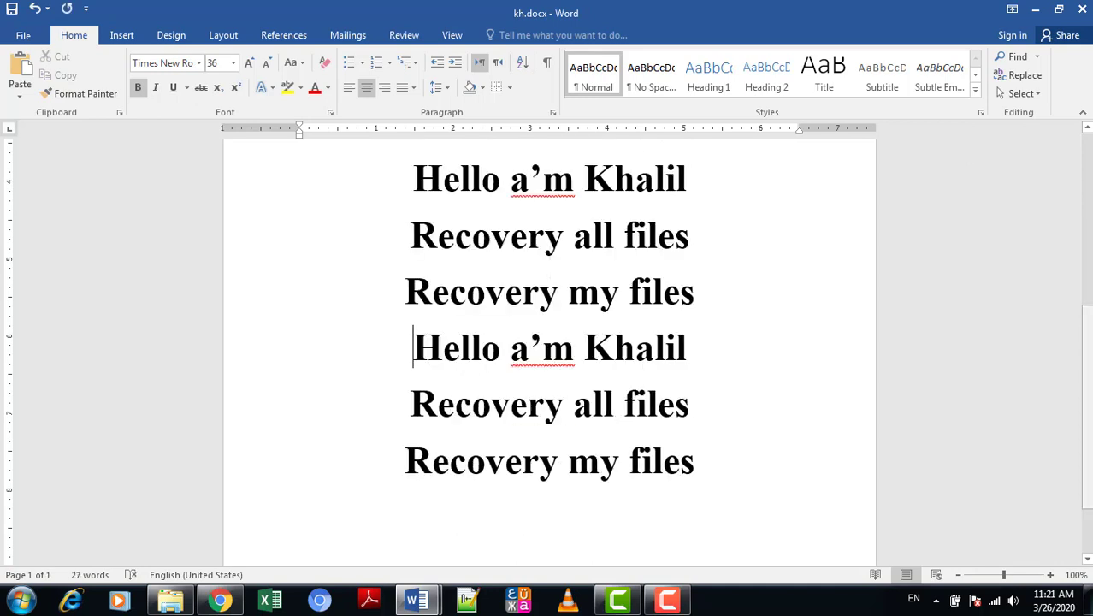
pyautogui.press('Return')
pyautogui.press('Return')
pyautogui.scroll(3, 749, 382)
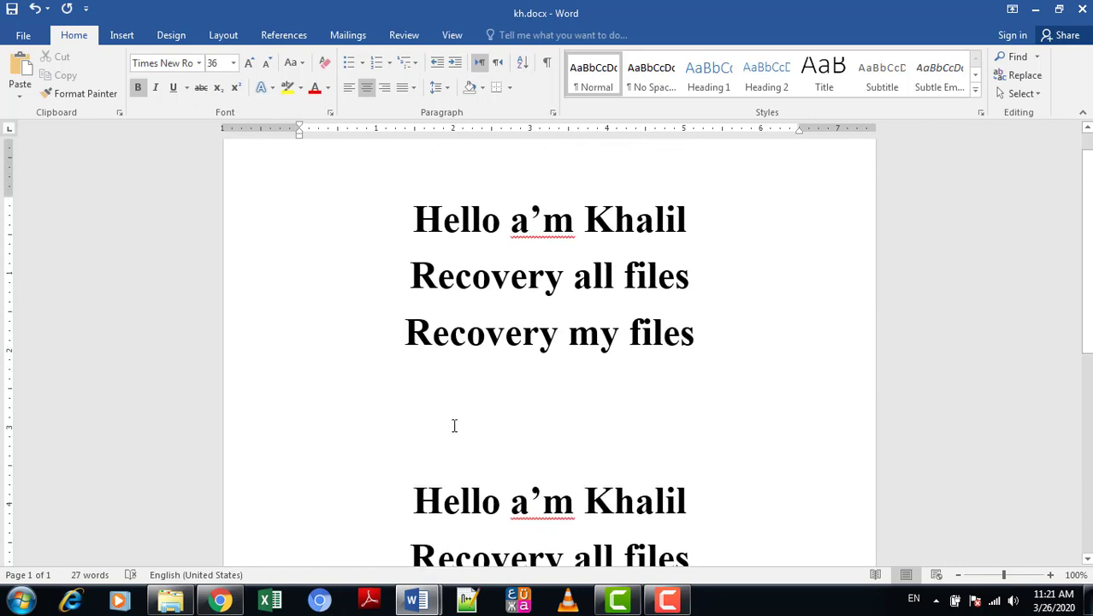
# - Switch to the Computer window in Windows Explorer, display its menu bar, and view the Edit commands for copying and pasting
pyautogui.click(176, 599)
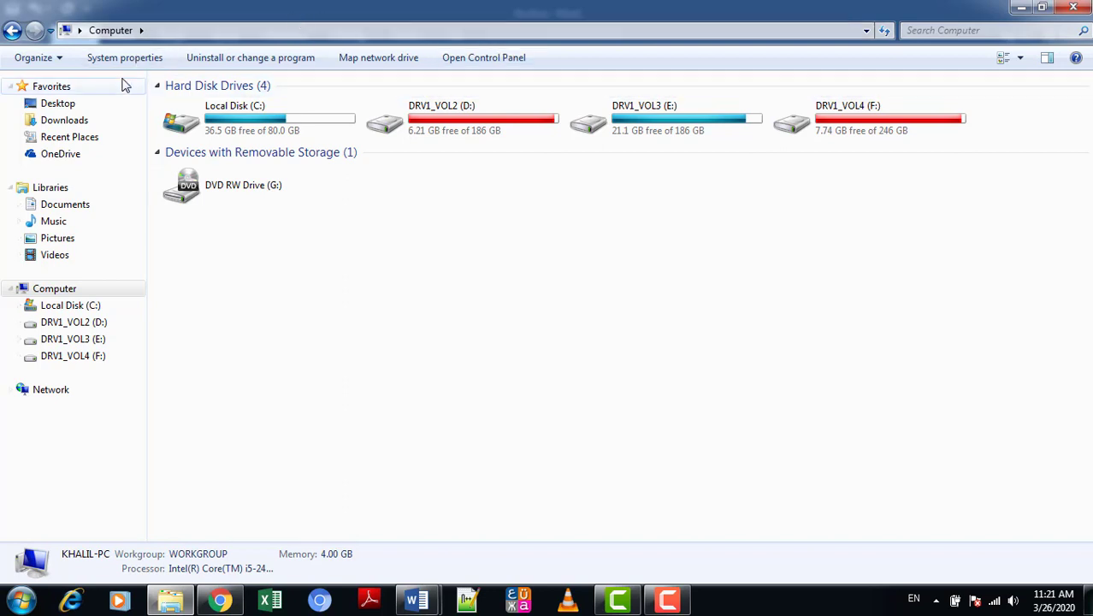
pyautogui.click(65, 65)
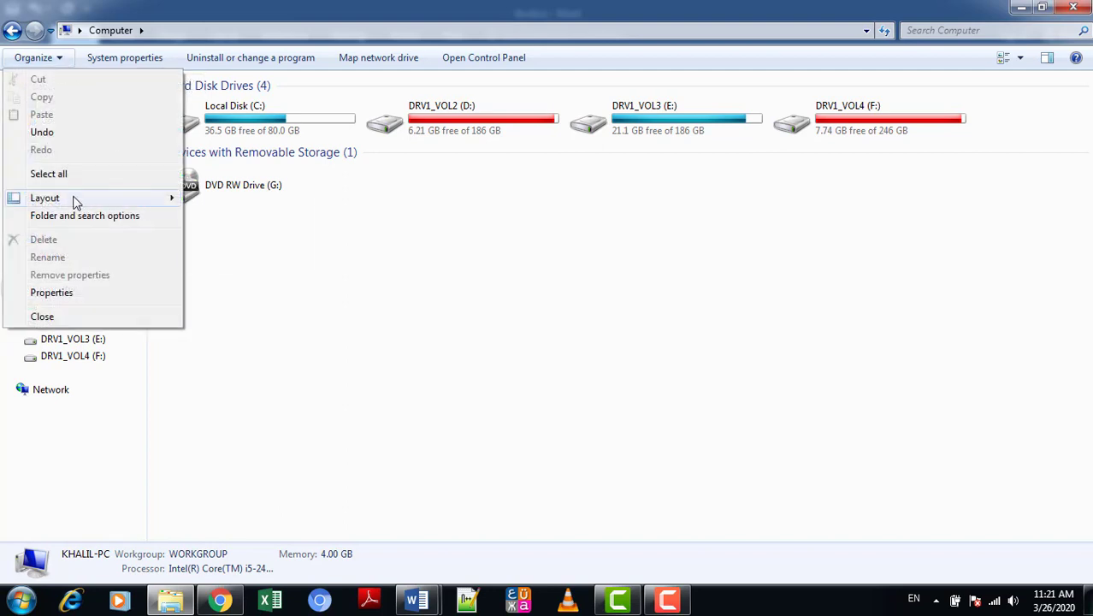
pyautogui.moveTo(70, 198)
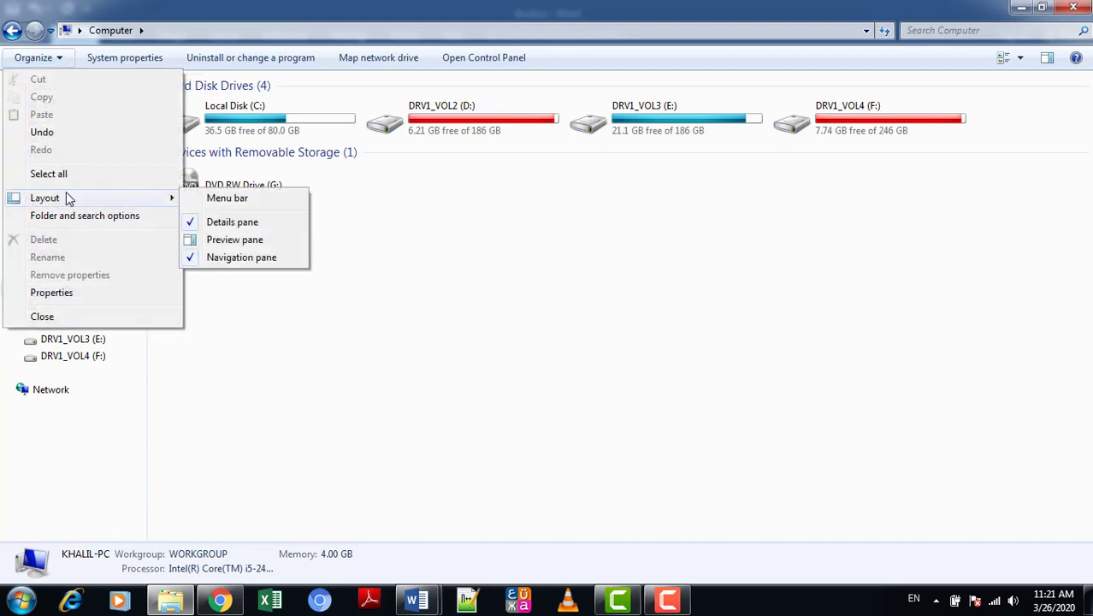
pyautogui.click(225, 198)
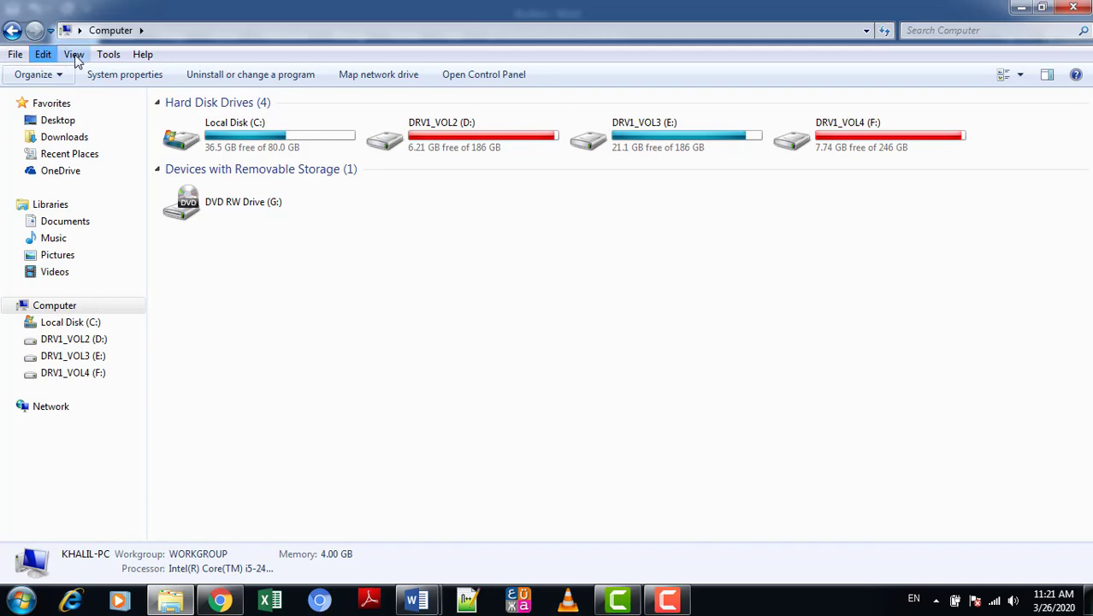
pyautogui.click(42, 55)
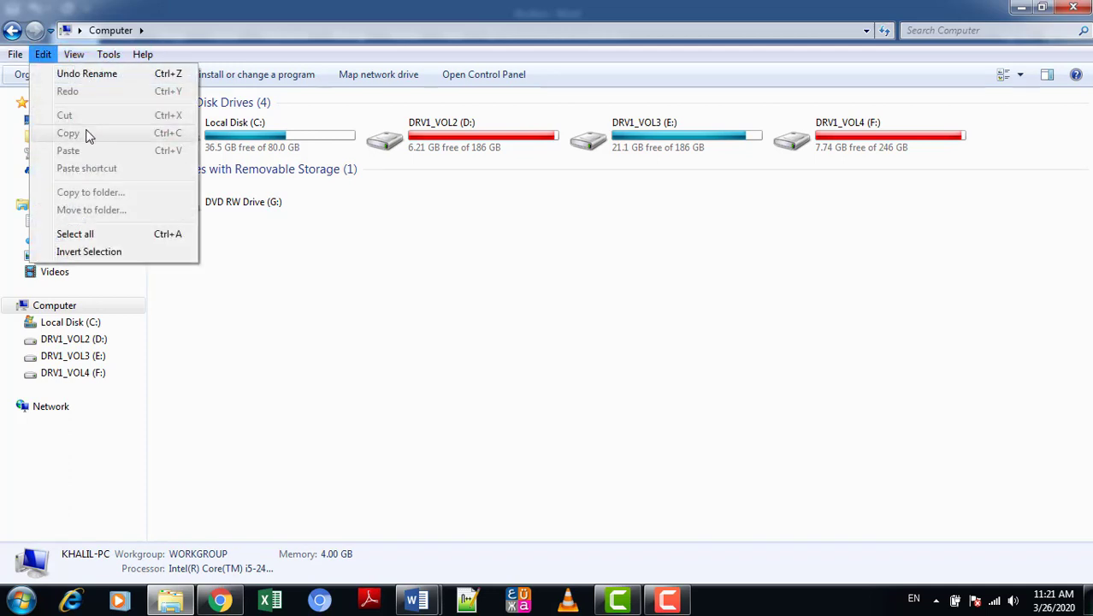
pyautogui.click(500, 272)
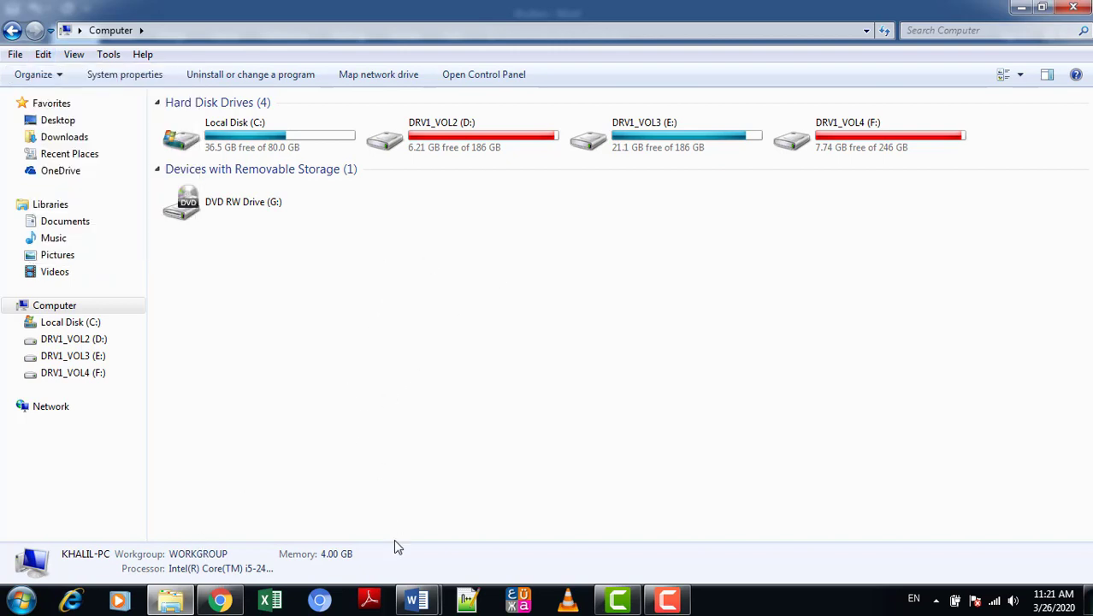
pyautogui.click(418, 600)
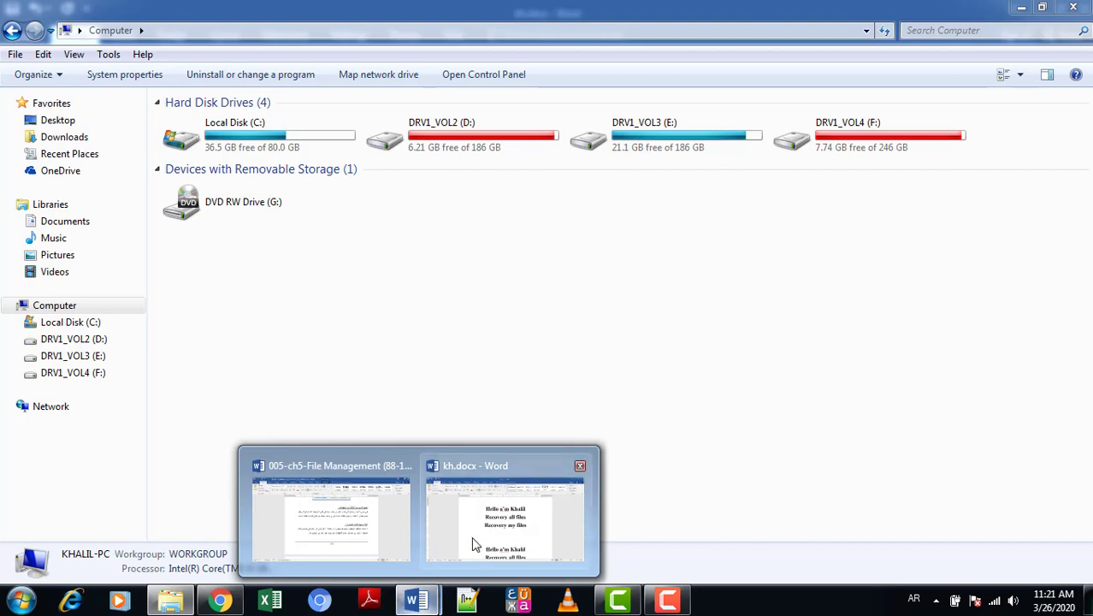
pyautogui.click(505, 513)
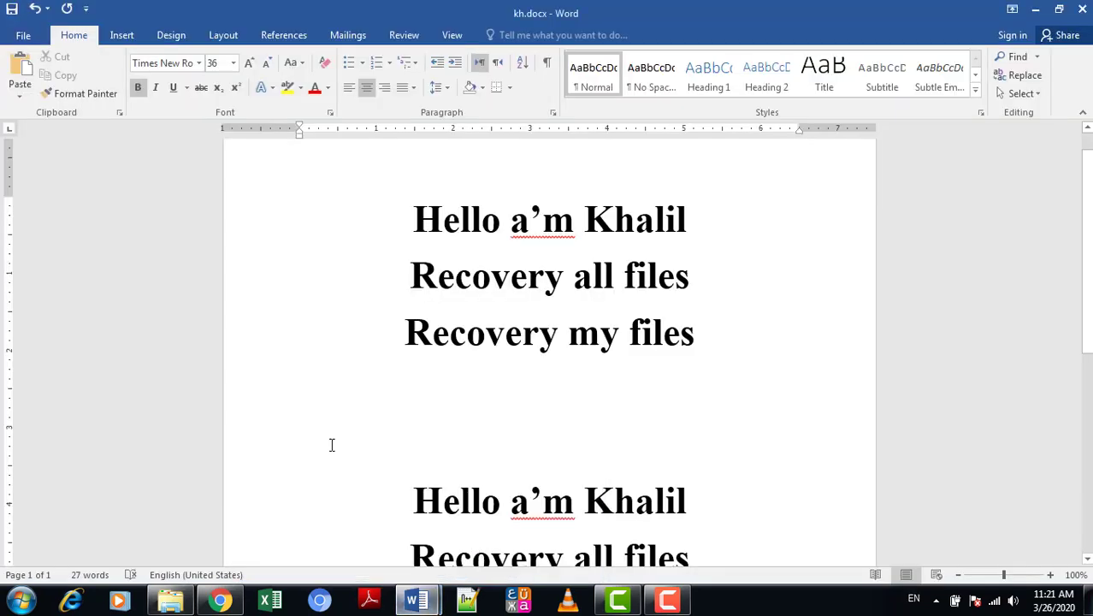
pyautogui.click(28, 42)
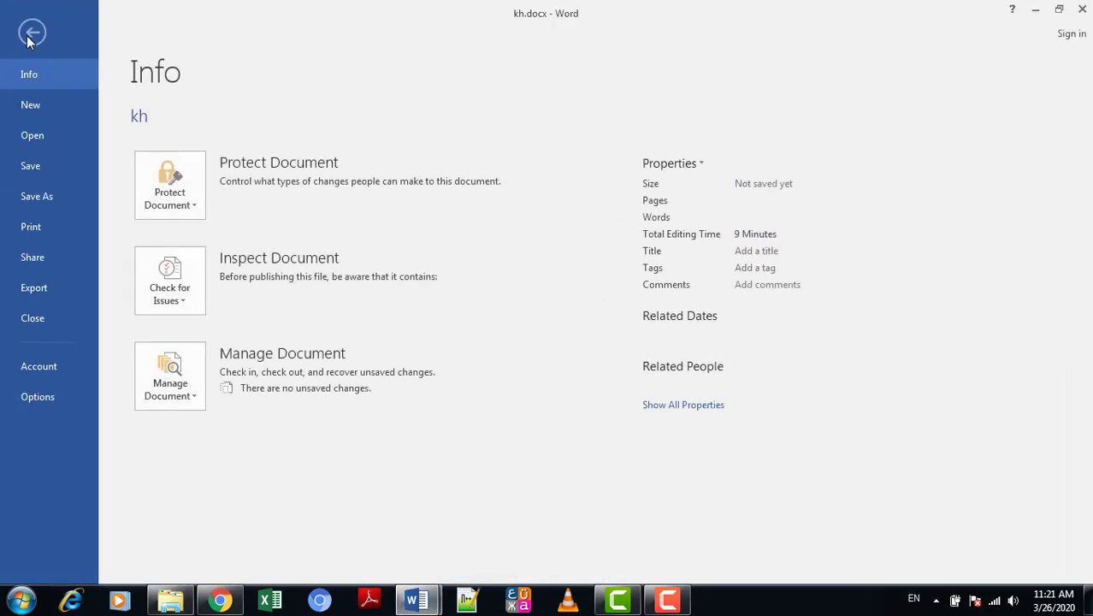
pyautogui.click(1085, 12)
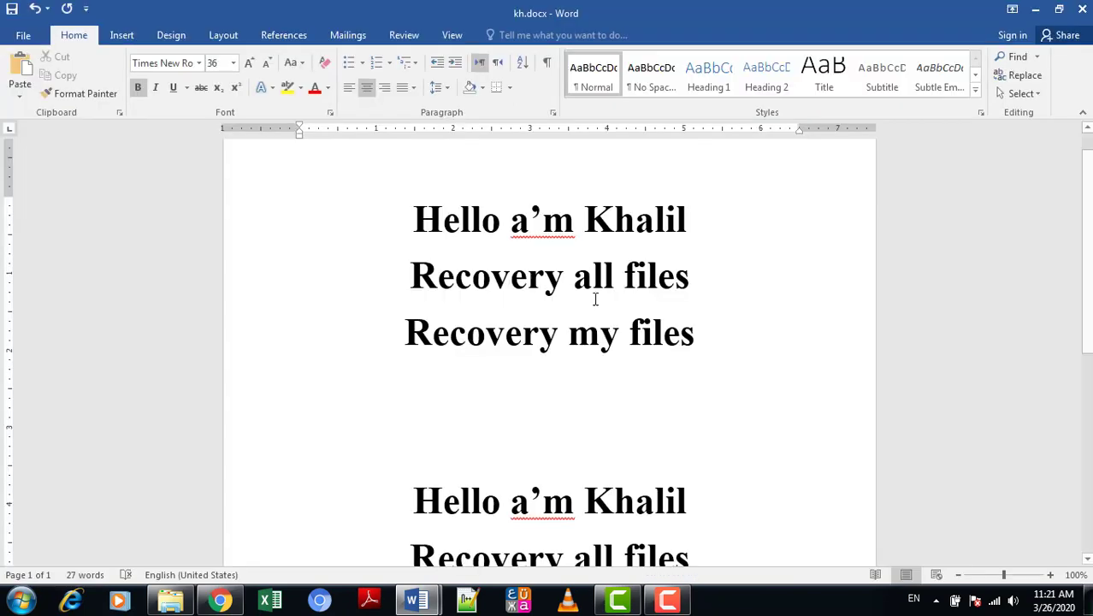
pyautogui.click(710, 244)
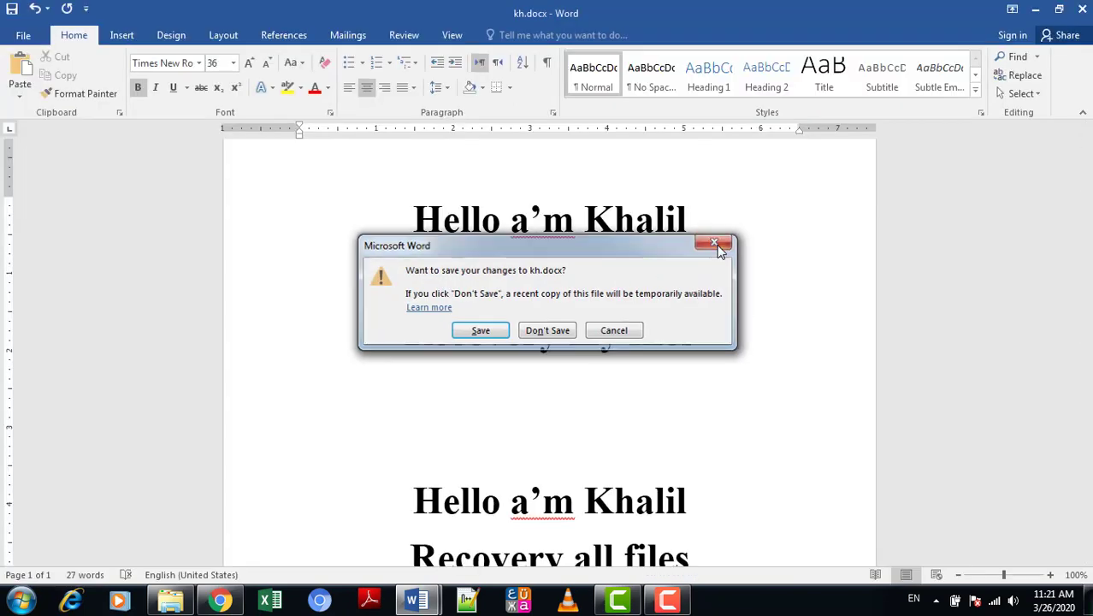
# - Switch to the 005-ch5-File Management Word document and highlight the first bullet under Copy in section 4
pyautogui.click(170, 600)
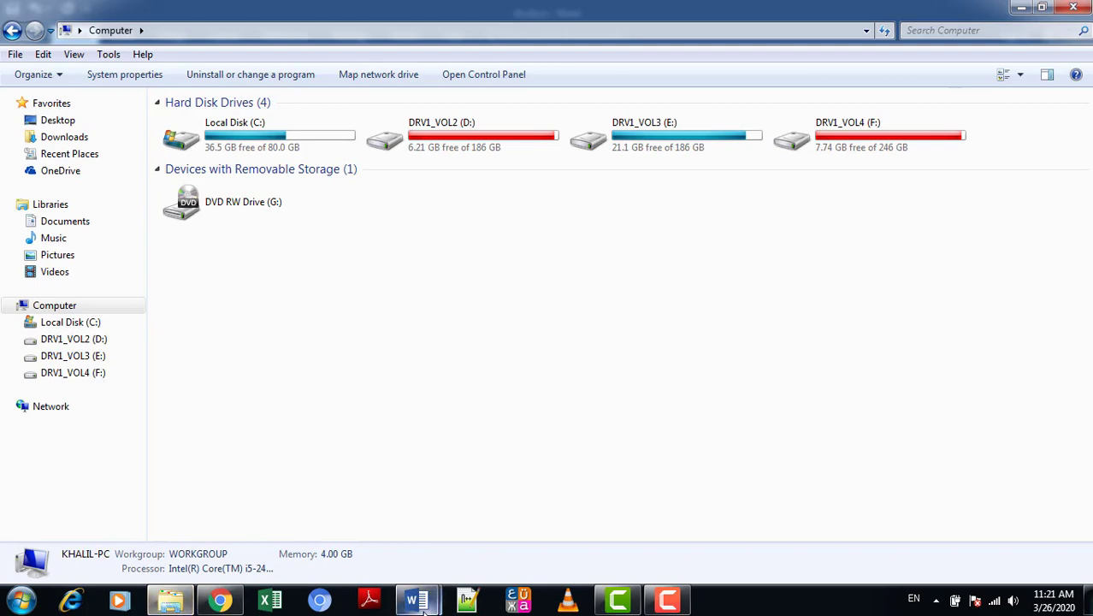
pyautogui.moveTo(417, 600)
pyautogui.click(489, 513)
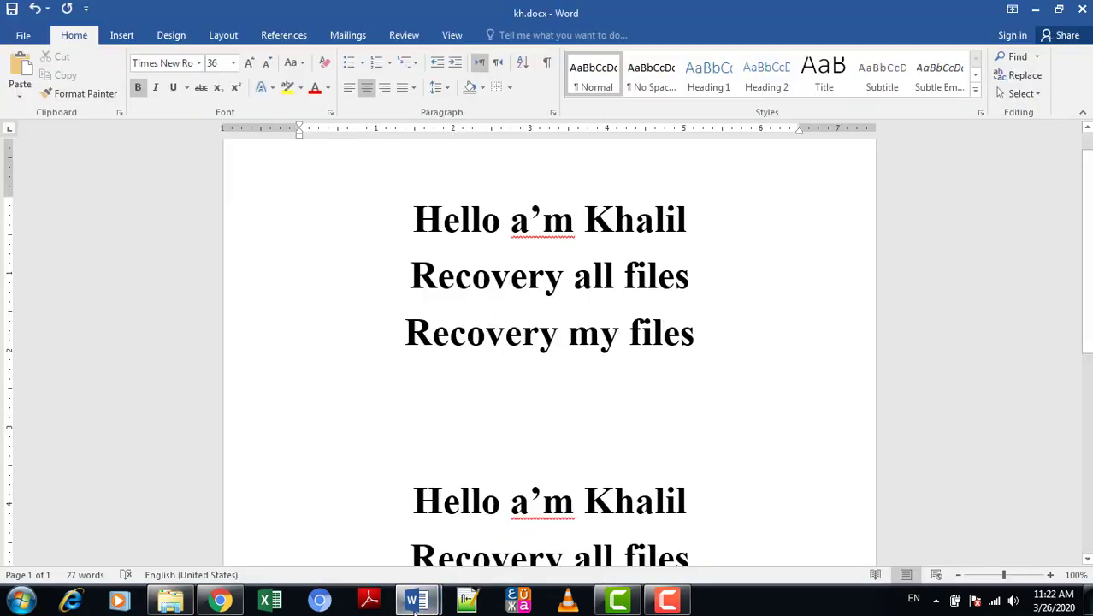
pyautogui.click(294, 509)
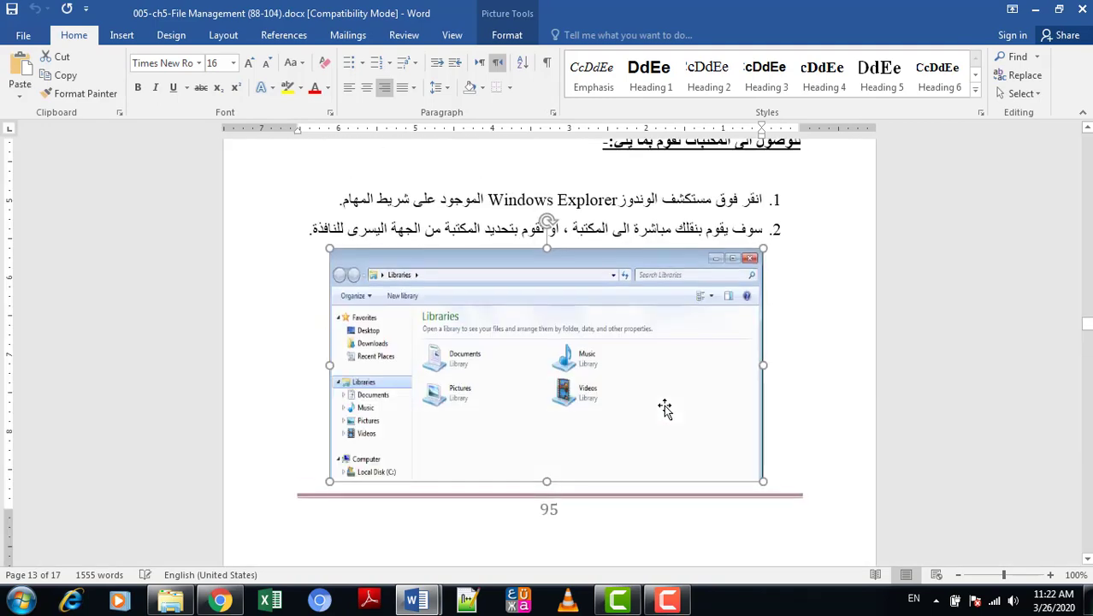
pyautogui.moveTo(1088, 332); pyautogui.dragTo(1088, 371)
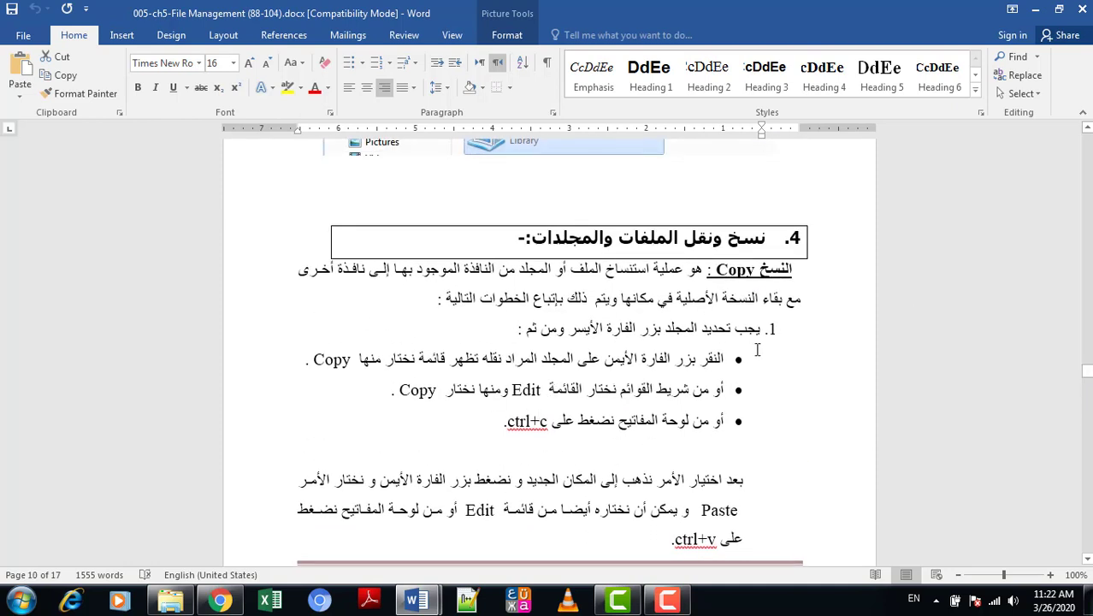
pyautogui.moveTo(764, 351); pyautogui.dragTo(324, 366)
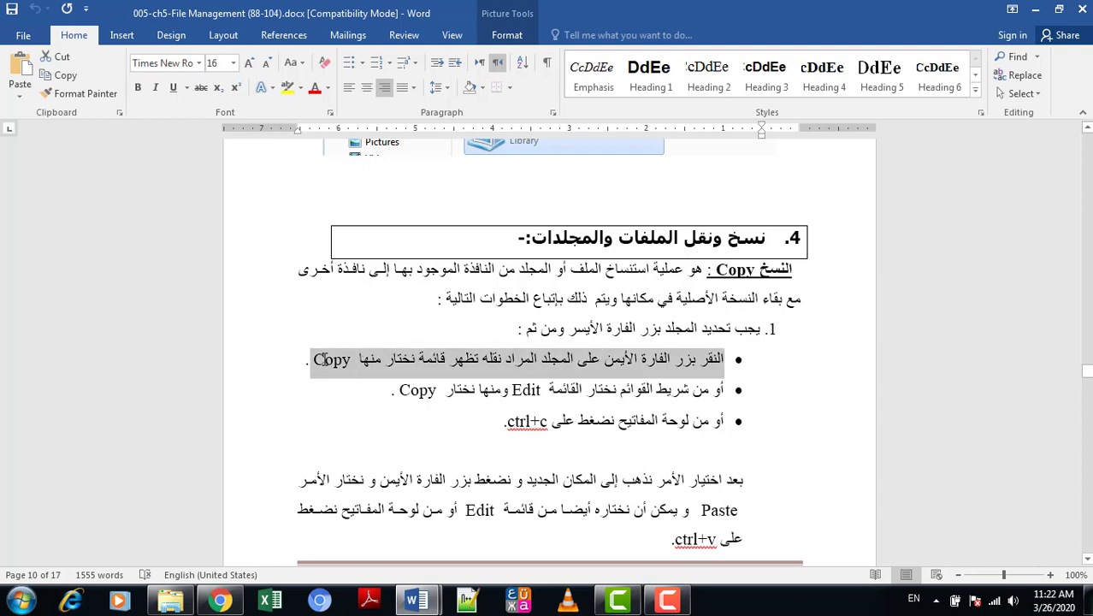
# - Highlight the Edit-menu bullet under Copy in section 4, and display the Edit commands in Windows Explorer's Computer window
pyautogui.moveTo(727, 422); pyautogui.dragTo(476, 430)
pyautogui.moveTo(392, 392); pyautogui.dragTo(750, 391)
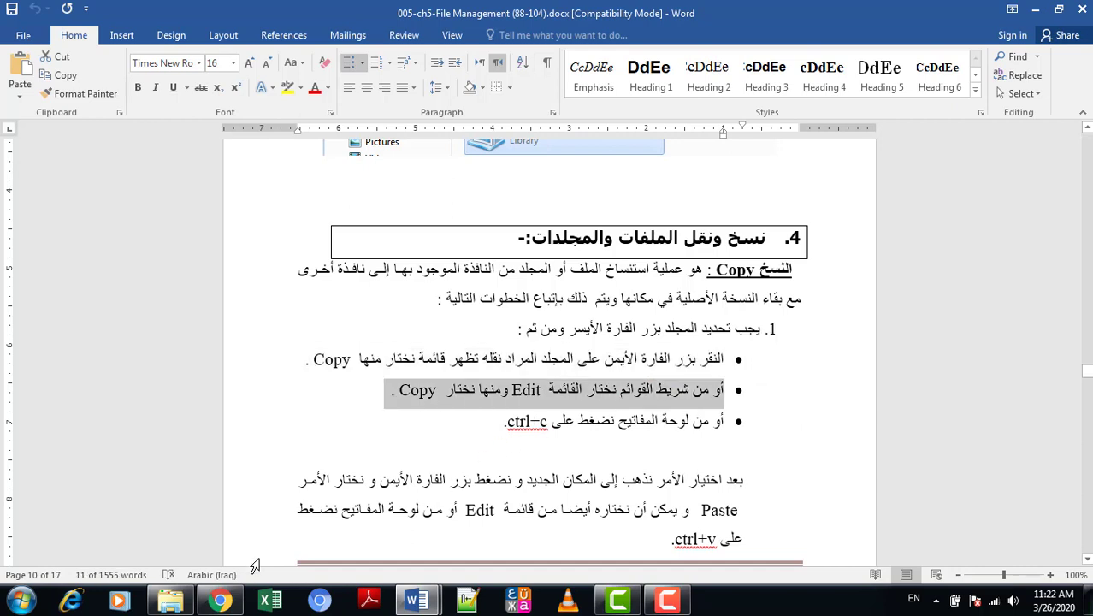
pyautogui.click(171, 599)
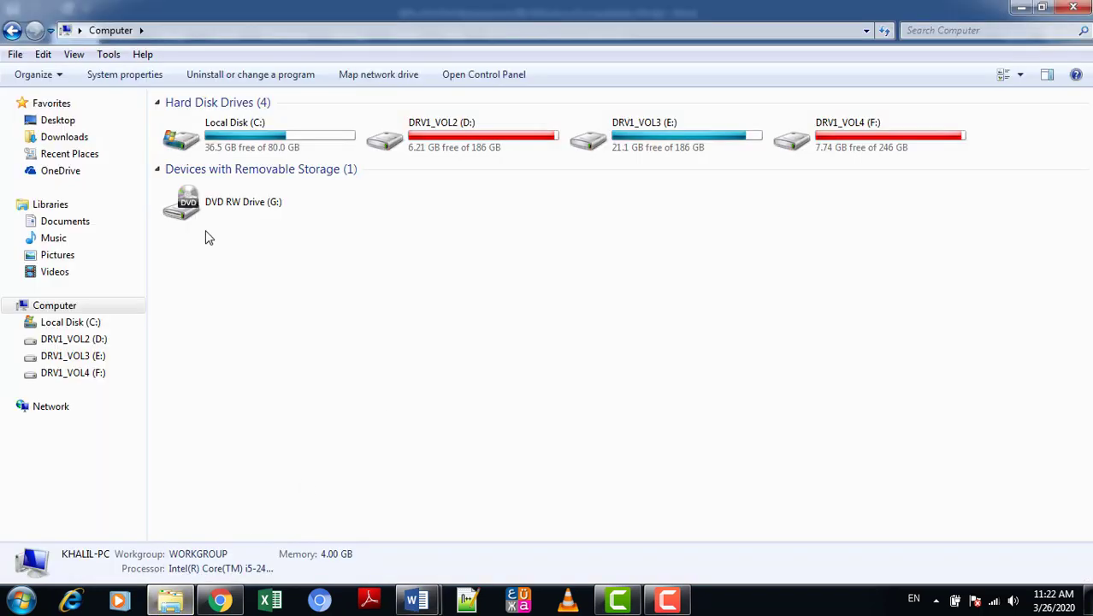
pyautogui.click(43, 55)
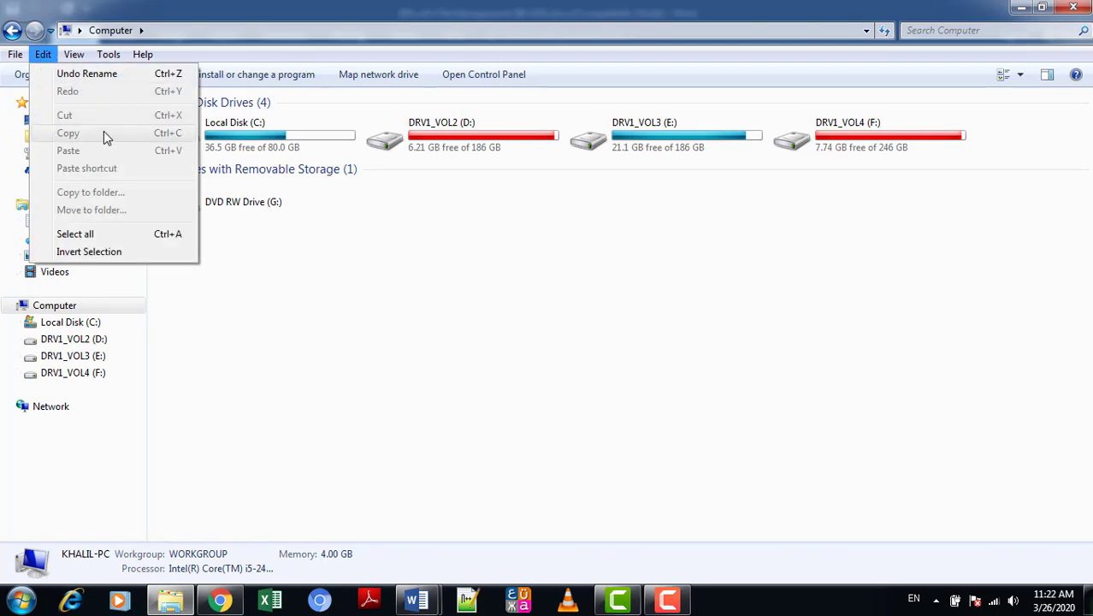
# - Open the DRV1_VOL2 (D:) drive, select the english book folder, and view the Edit commands available for it
pyautogui.doubleClick(477, 152)
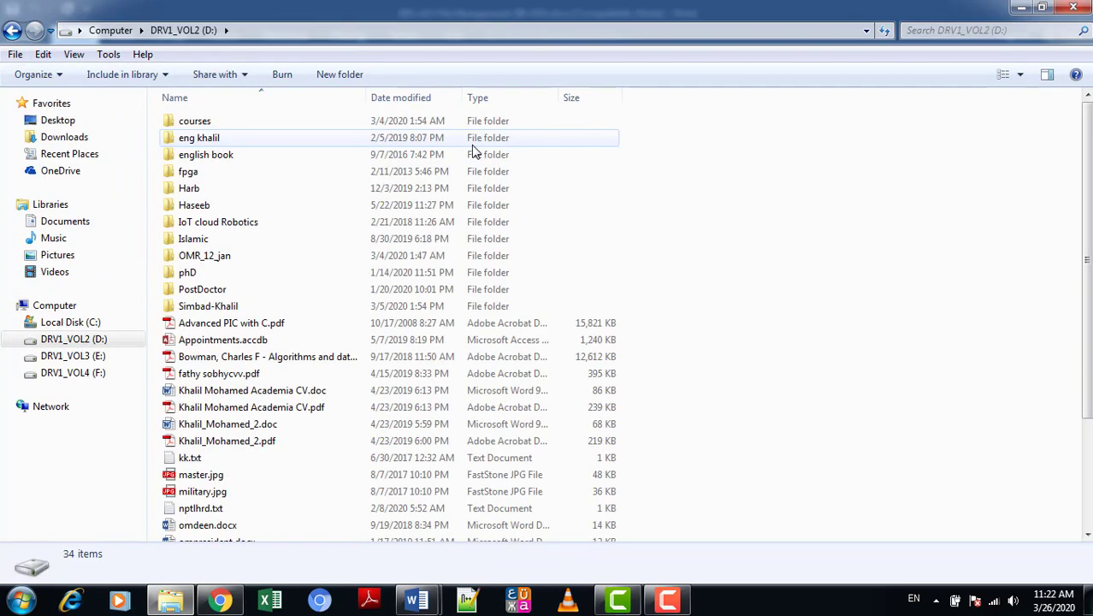
pyautogui.click(41, 54)
pyautogui.click(74, 54)
pyautogui.click(229, 153)
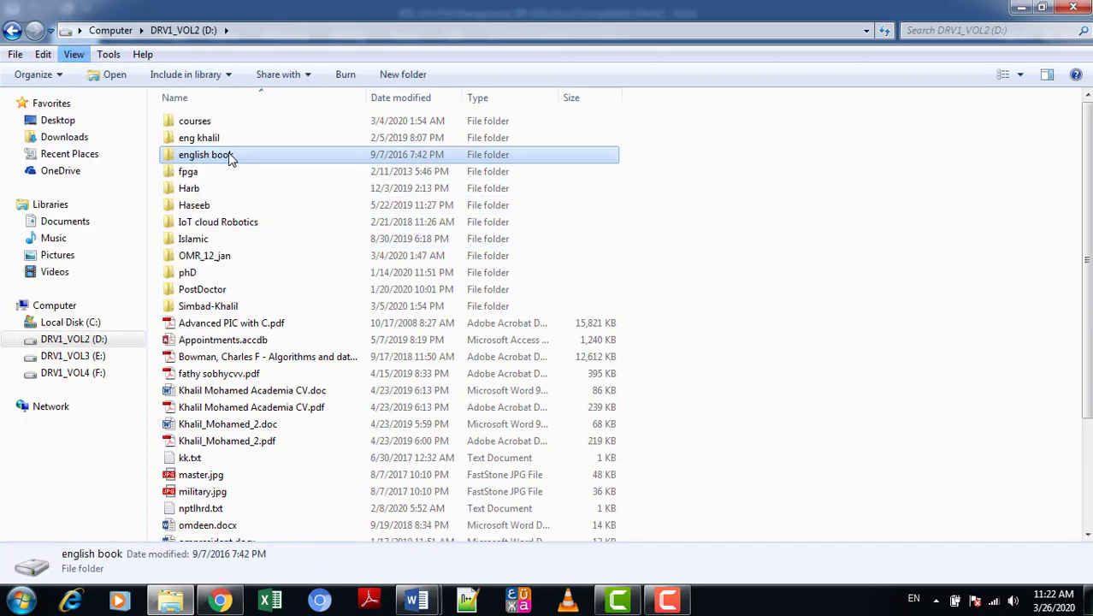
pyautogui.click(43, 54)
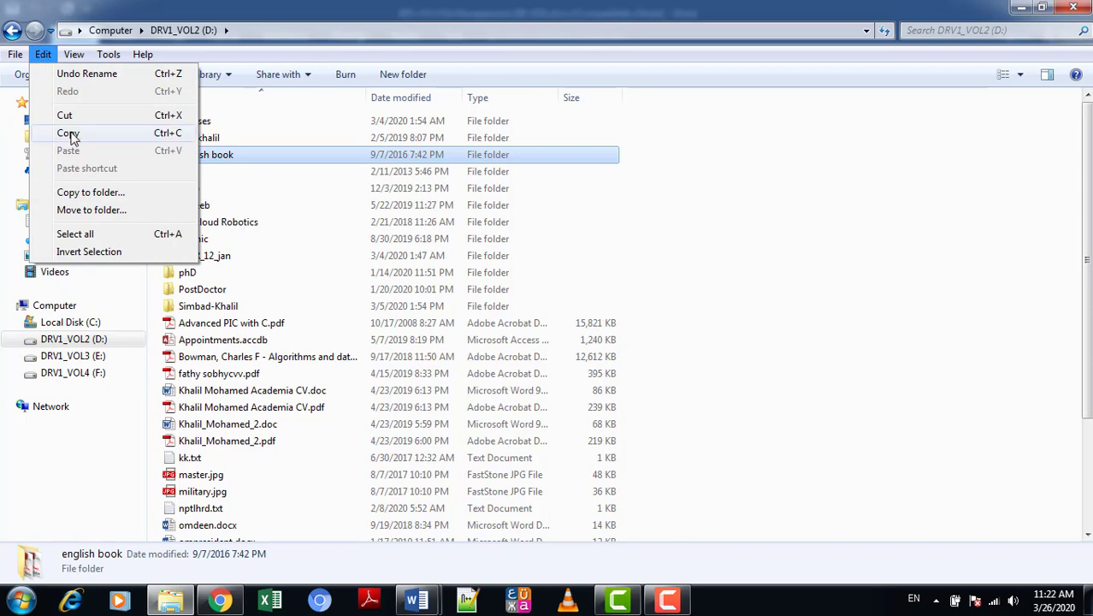
pyautogui.click(347, 177)
# - Start moving the fpga folder with Move to folder, choose Huawei on DRV1_VOL4 (F:) as the destination, and cancel the move
pyautogui.click(346, 175)
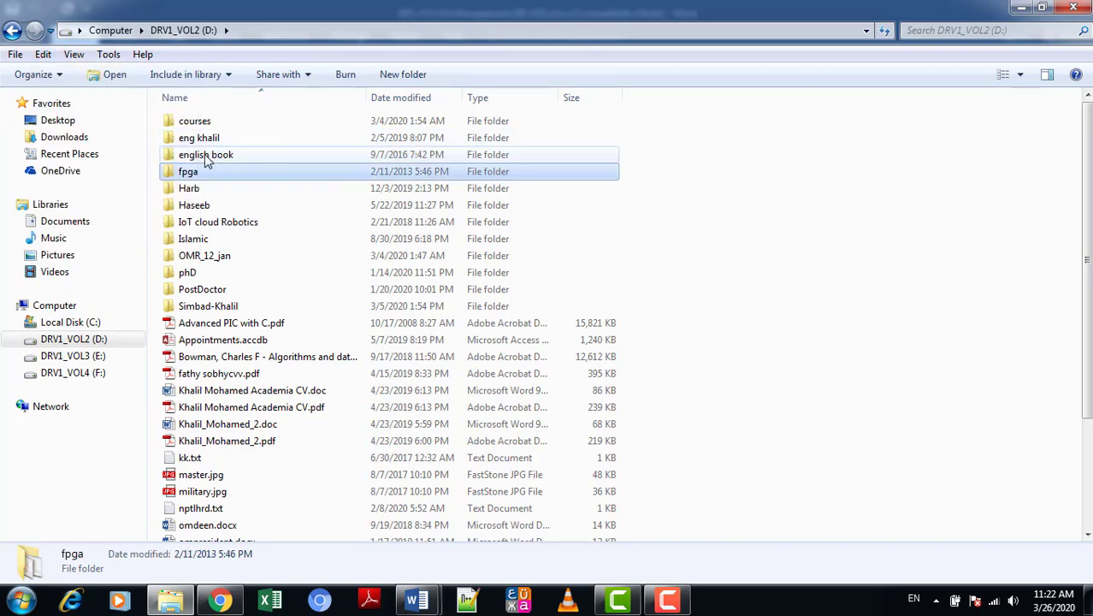
pyautogui.click(42, 54)
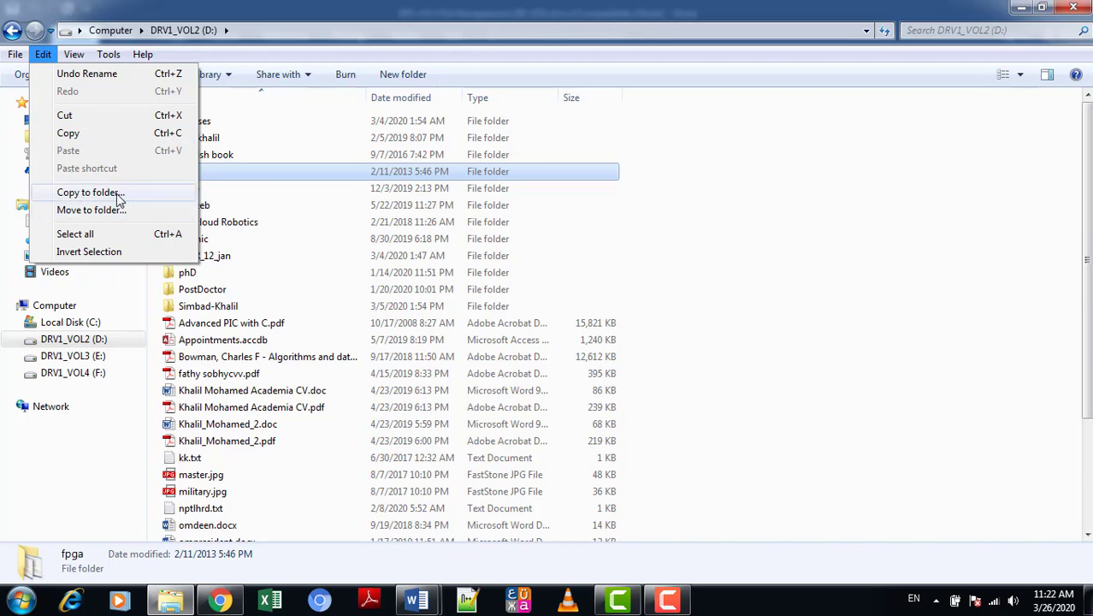
pyautogui.click(97, 209)
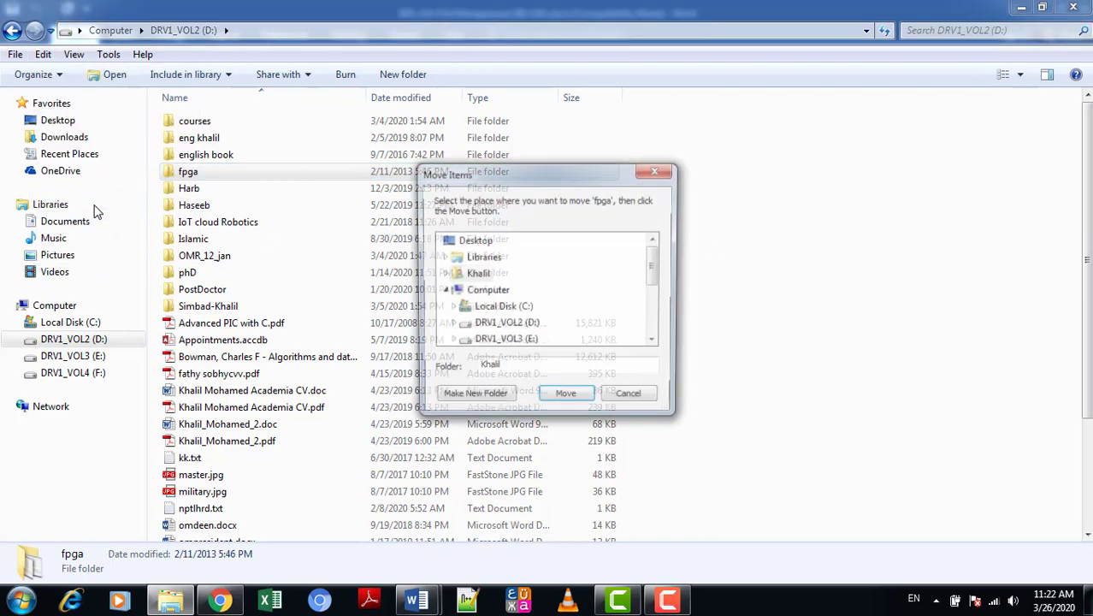
pyautogui.click(655, 343)
pyautogui.click(655, 343)
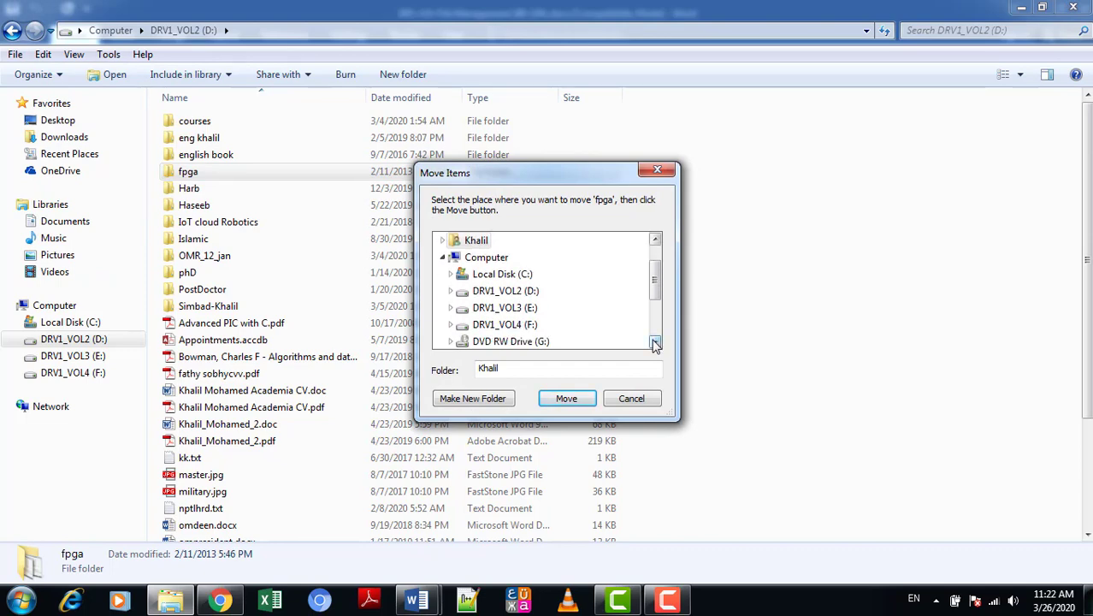
pyautogui.click(451, 325)
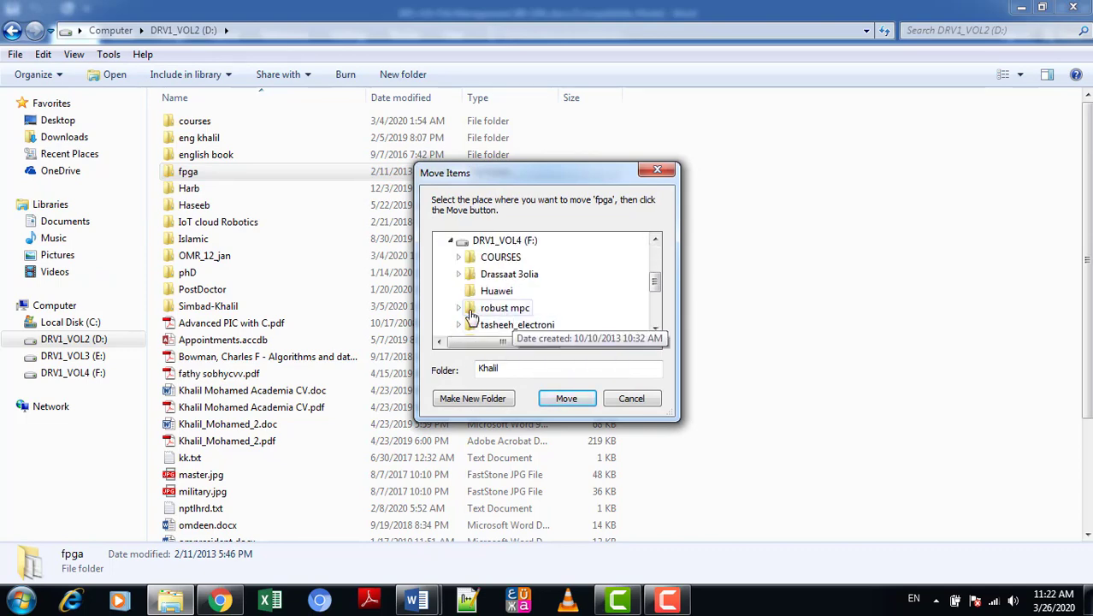
pyautogui.click(492, 291)
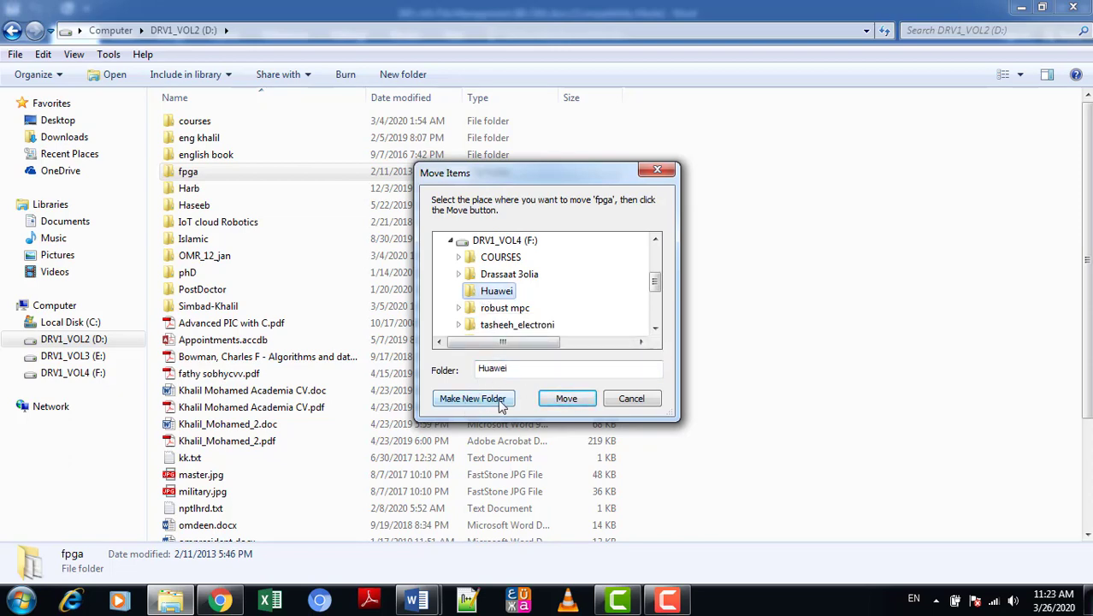
pyautogui.click(662, 174)
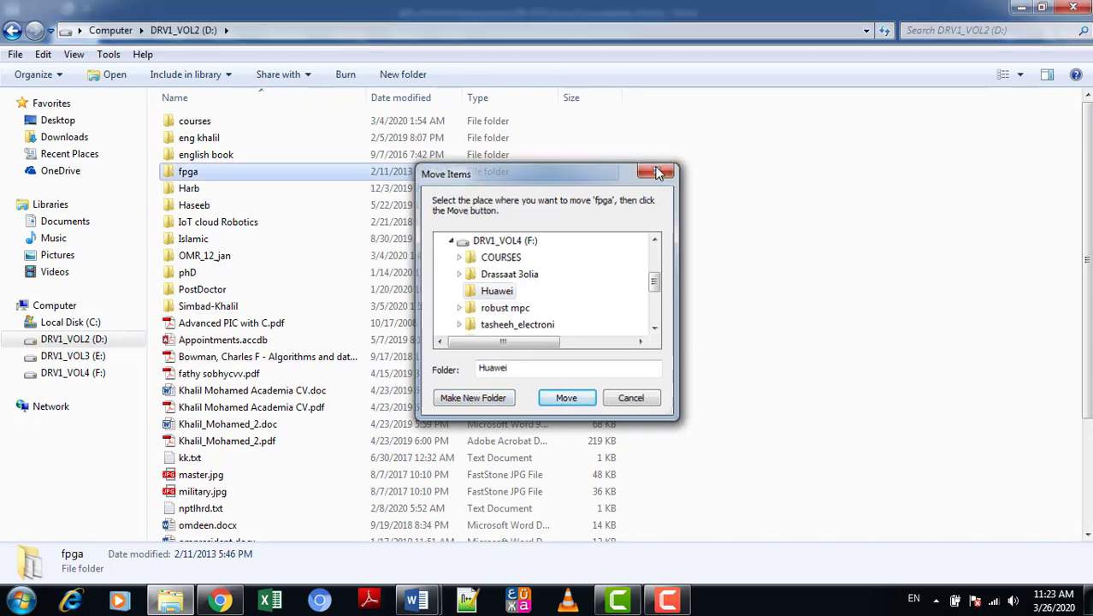
# - Return Explorer to Computer, and switch to the 005-ch5-File Management document to read from the Copy steps through to the Cut section
pyautogui.click(78, 307)
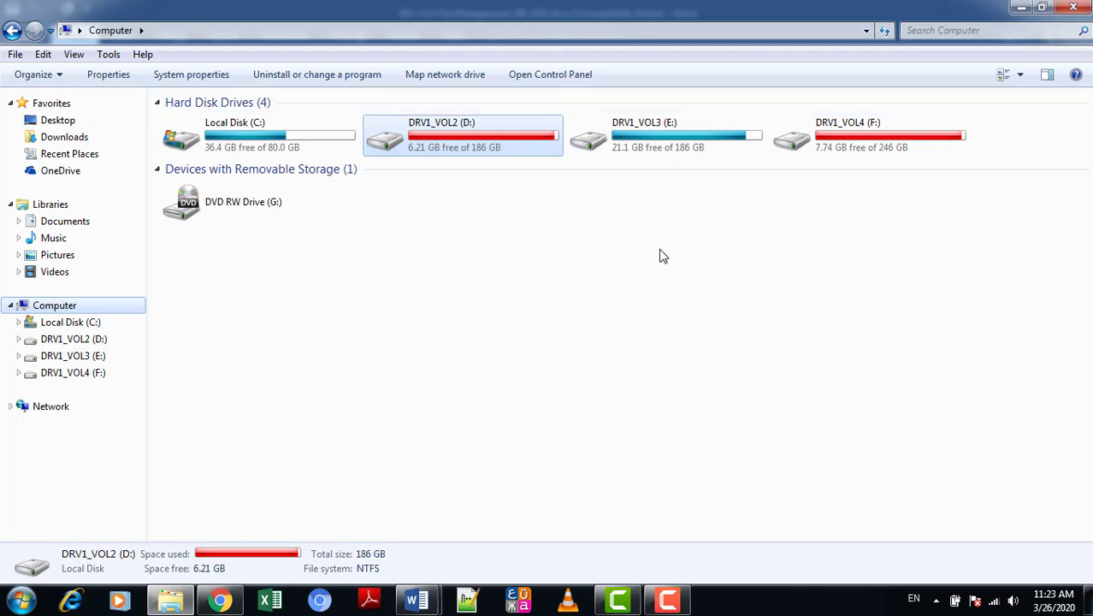
pyautogui.moveTo(417, 600)
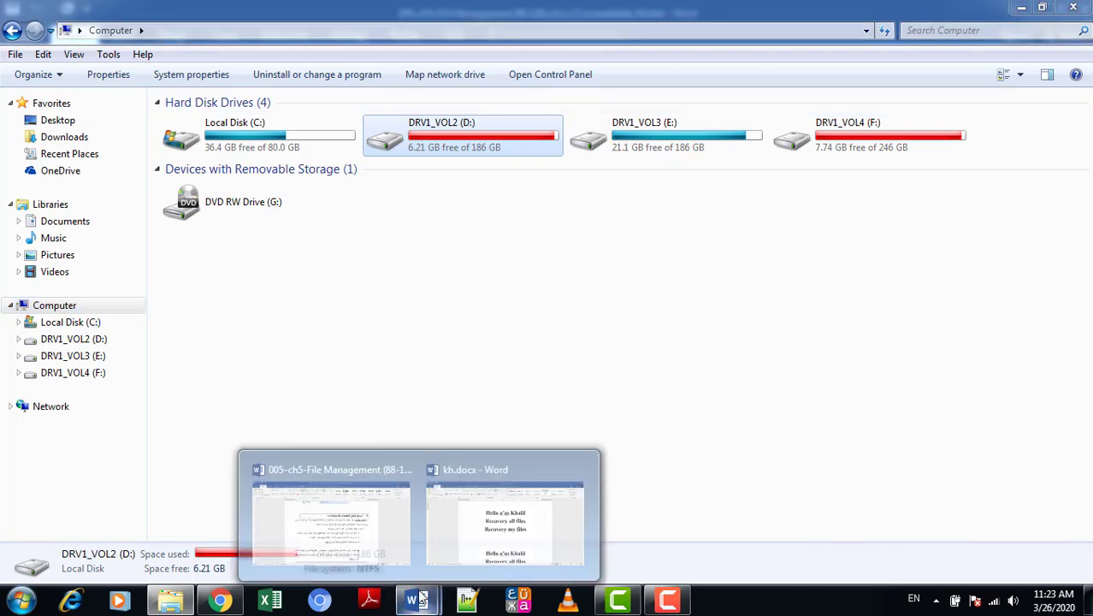
pyautogui.click(340, 528)
pyautogui.tripleClick(547, 390)
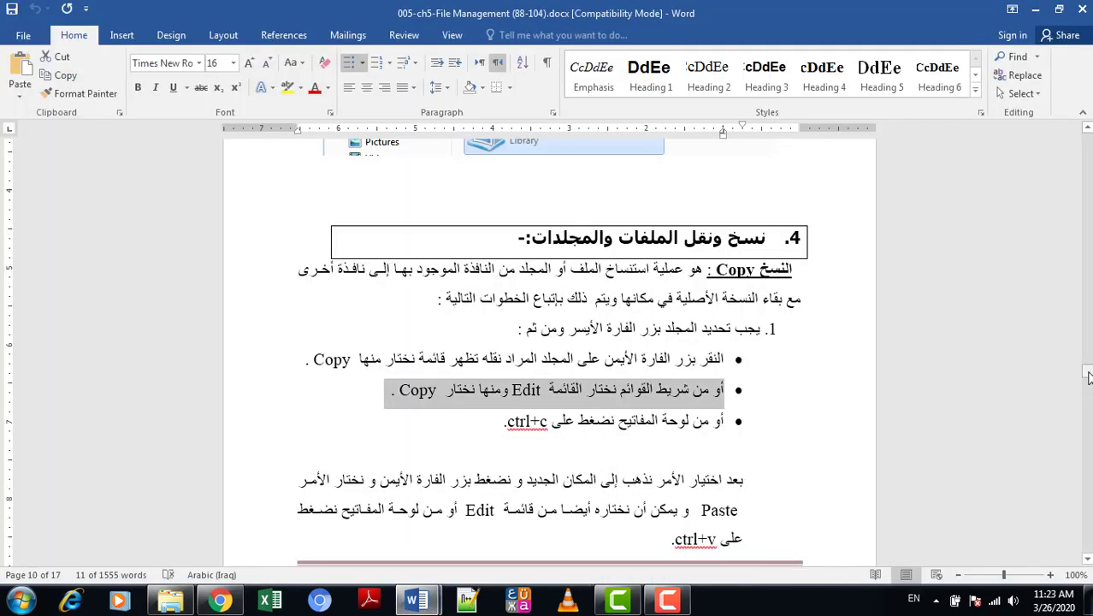
pyautogui.moveTo(1088, 376); pyautogui.dragTo(1088, 393)
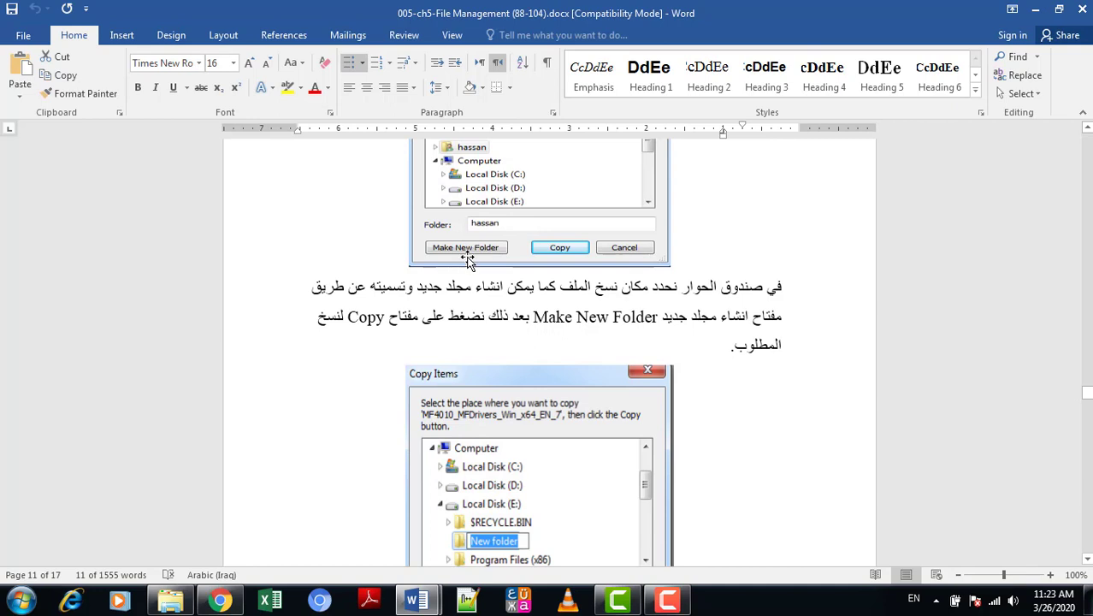
pyautogui.moveTo(1086, 393); pyautogui.dragTo(1086, 410)
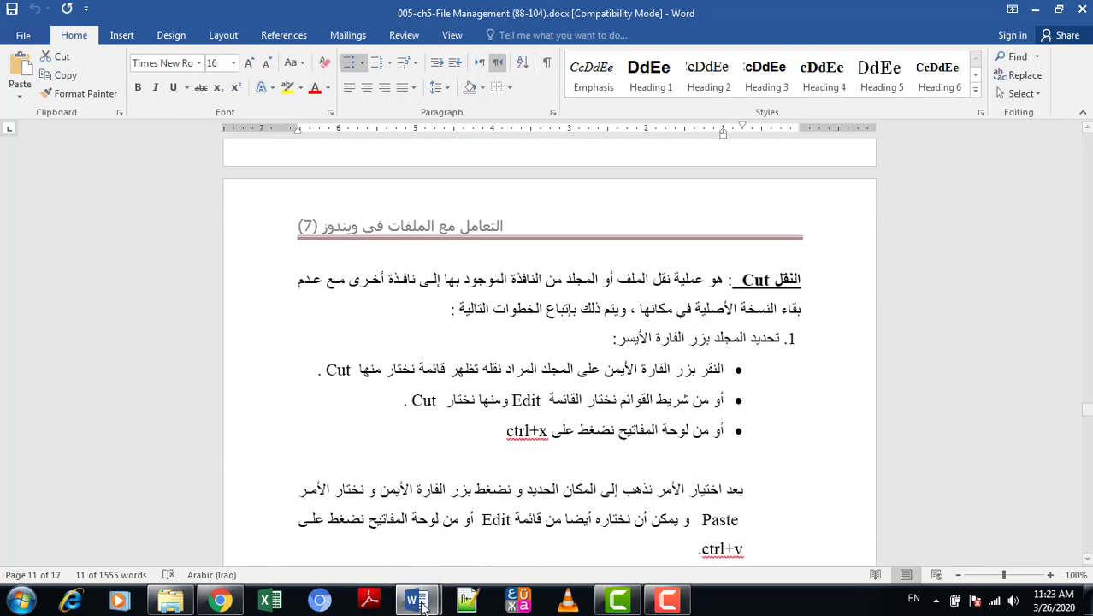
# - Switch to kh.docx and cut the first three-line text block at the beginning of the document
pyautogui.moveTo(416, 600)
pyautogui.click(513, 514)
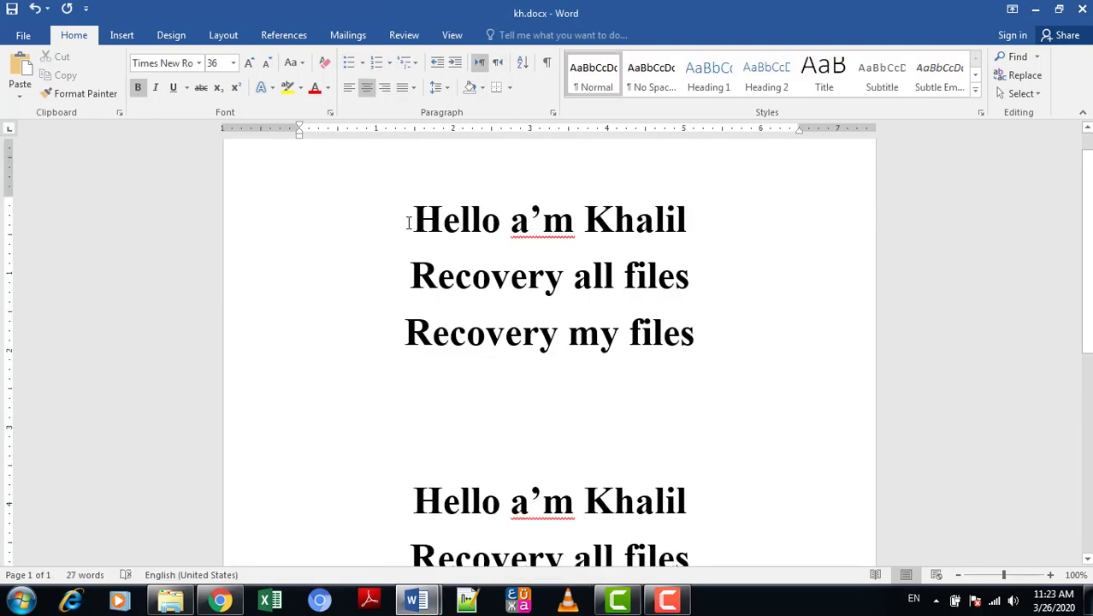
pyautogui.moveTo(407, 224); pyautogui.dragTo(721, 325)
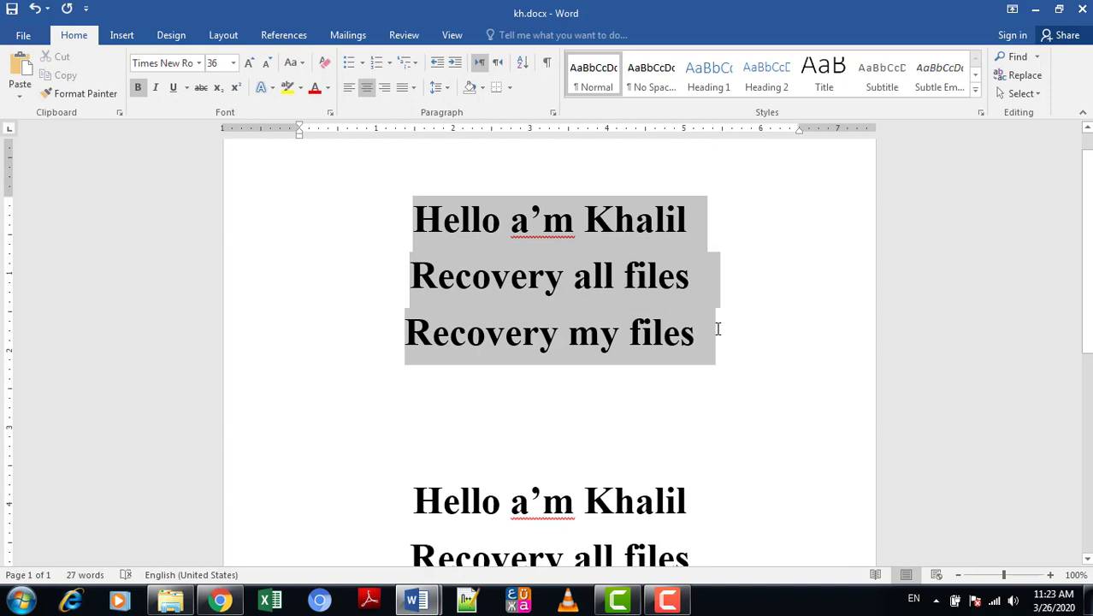
pyautogui.rightClick(520, 250)
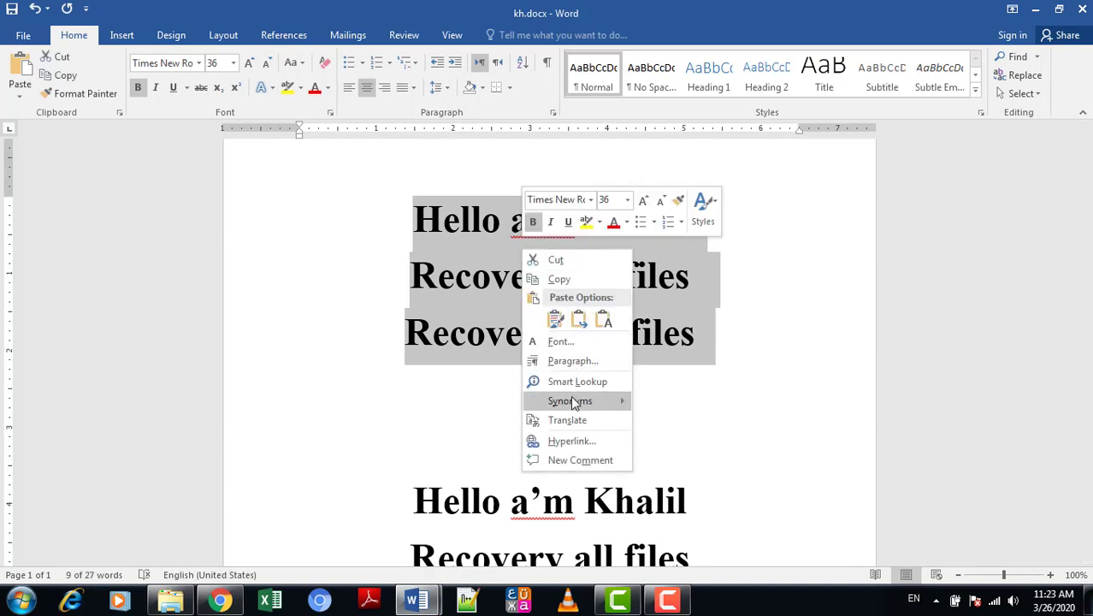
pyautogui.click(552, 260)
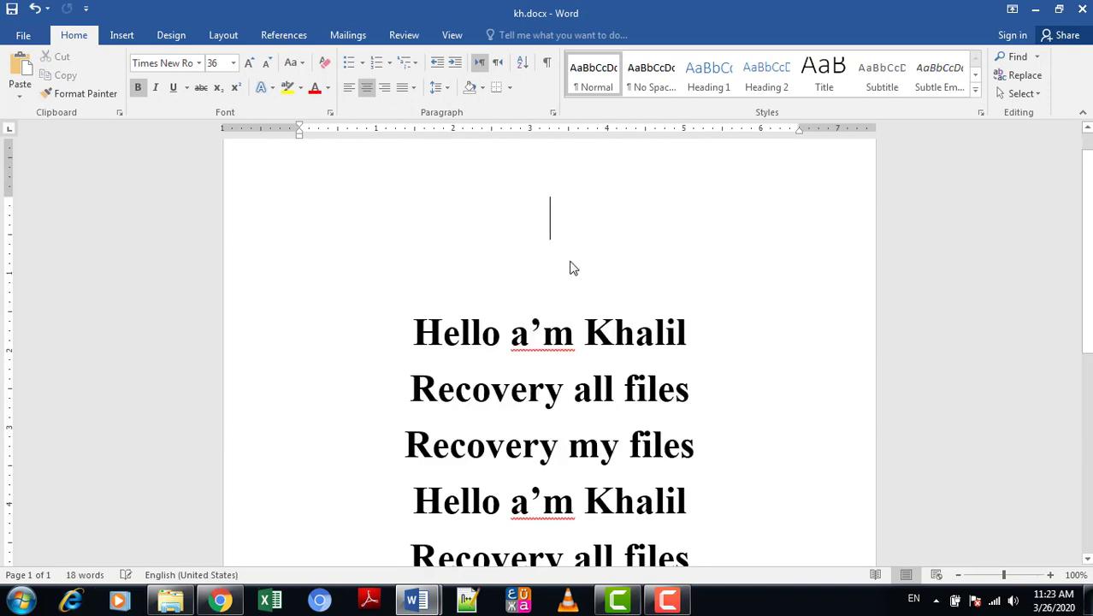
# - Add blank lines after the last text line to reach a second page, and paste the cut block there with its source formatting
pyautogui.scroll(-5, 573, 269)
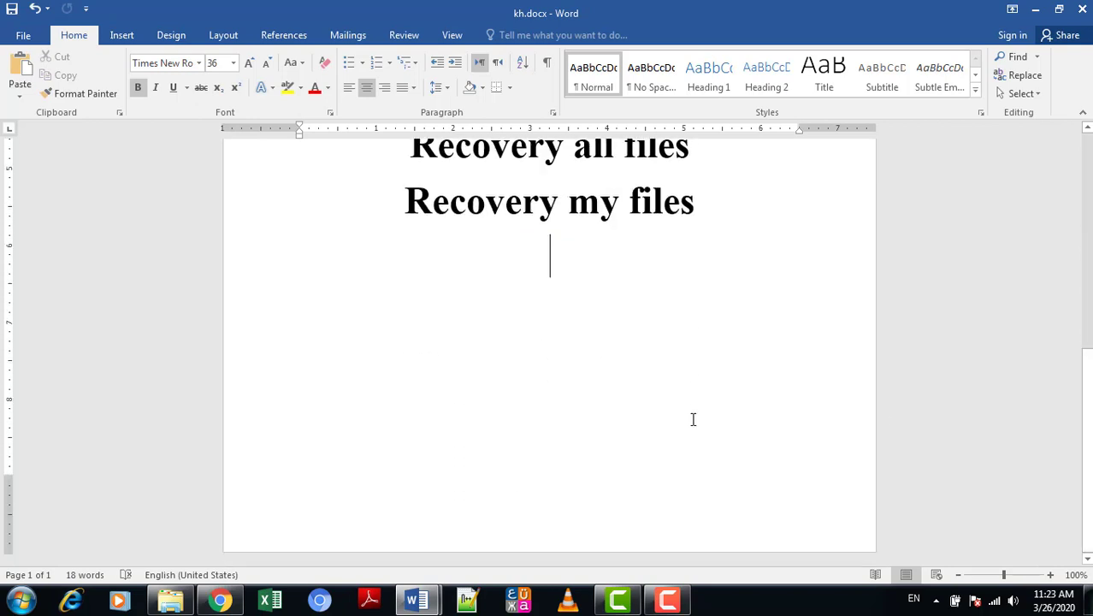
pyautogui.press('Return')
pyautogui.press('Return')
pyautogui.press('Return')
pyautogui.press('Return')
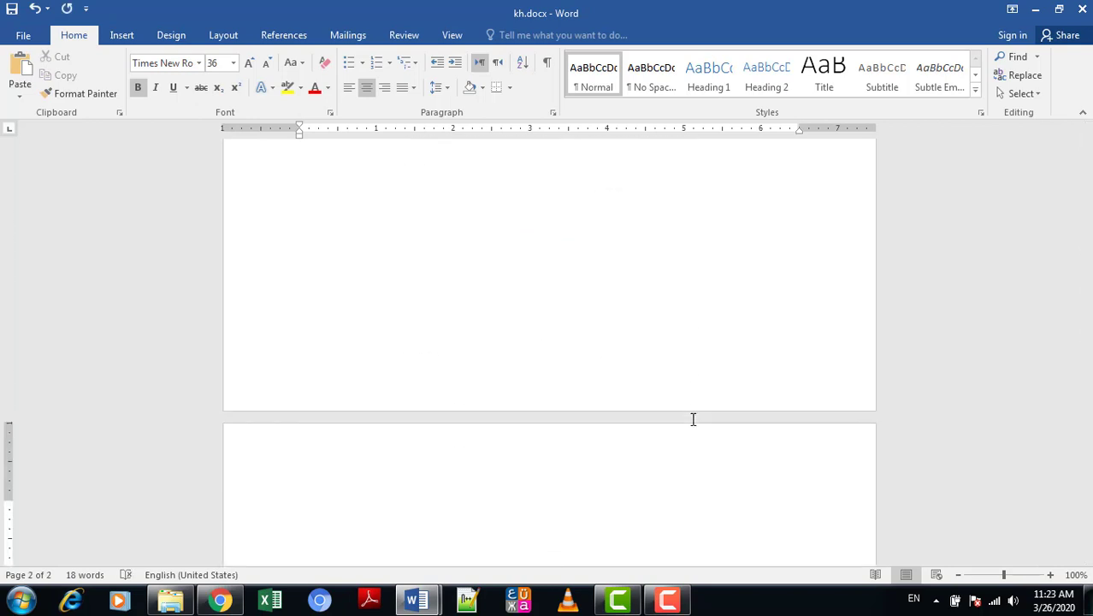
pyautogui.rightClick(553, 501)
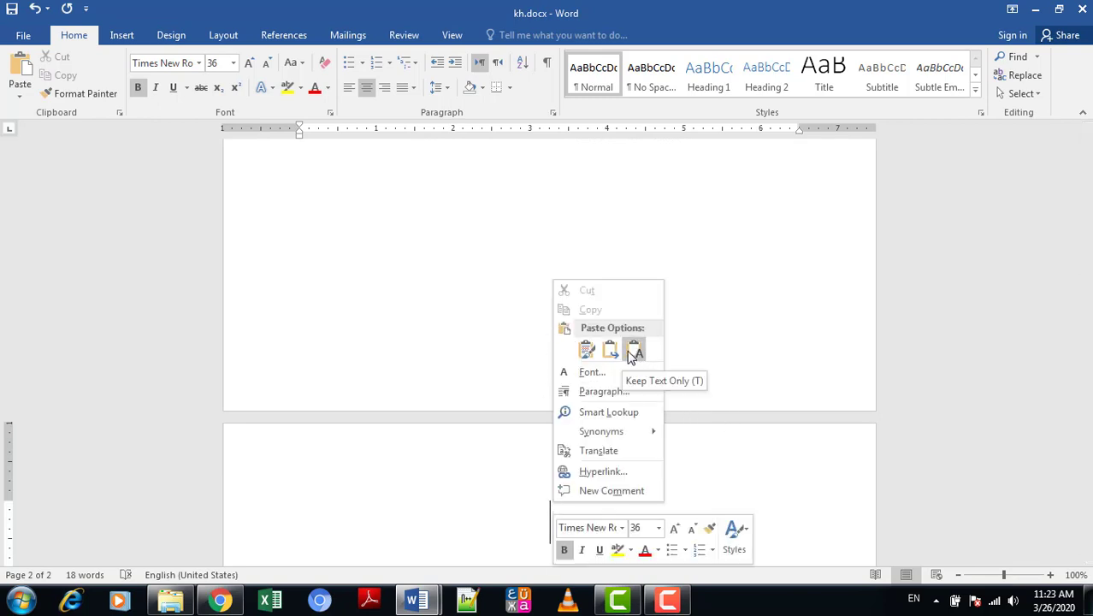
pyautogui.click(587, 353)
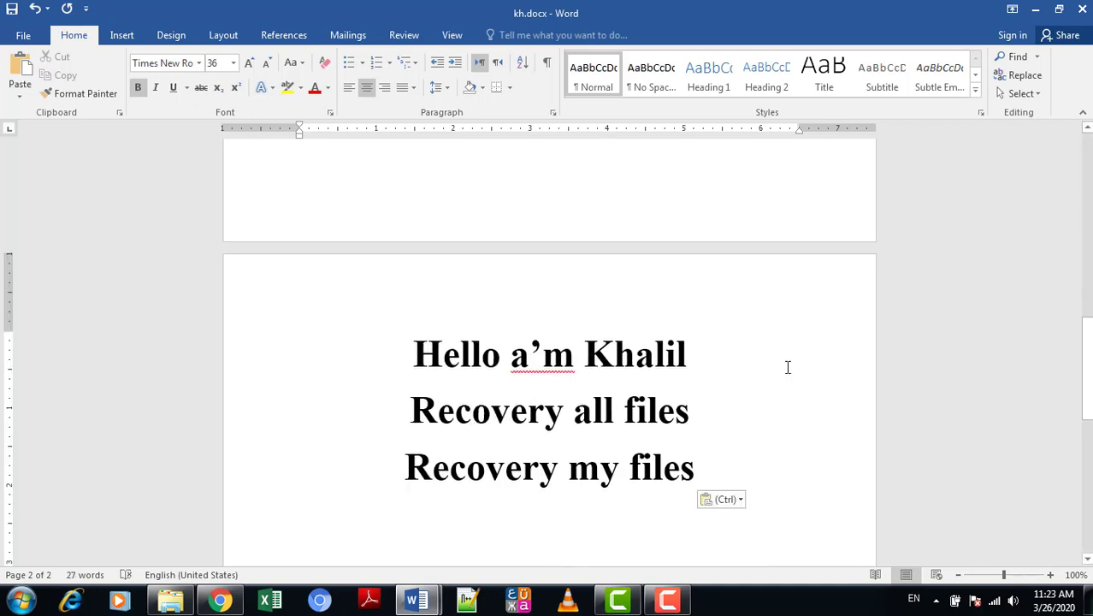
# - Cut the first remaining three-line block on page 1 and paste it on page 2
pyautogui.moveTo(1089, 380); pyautogui.dragTo(1086, 175)
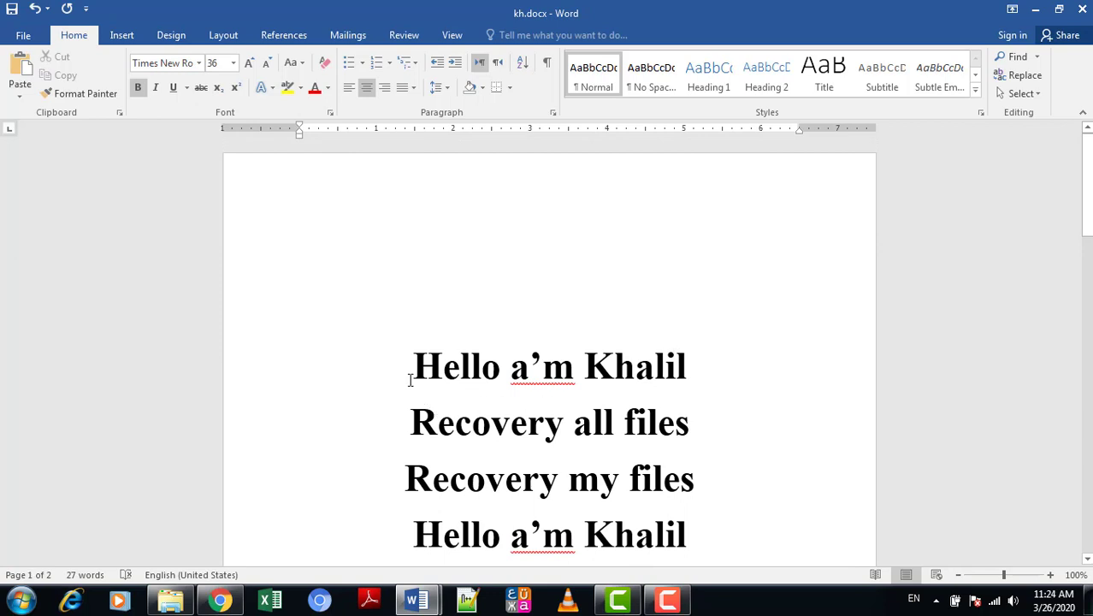
pyautogui.moveTo(410, 380); pyautogui.dragTo(715, 481)
pyautogui.hotkey('ctrl', 'c')
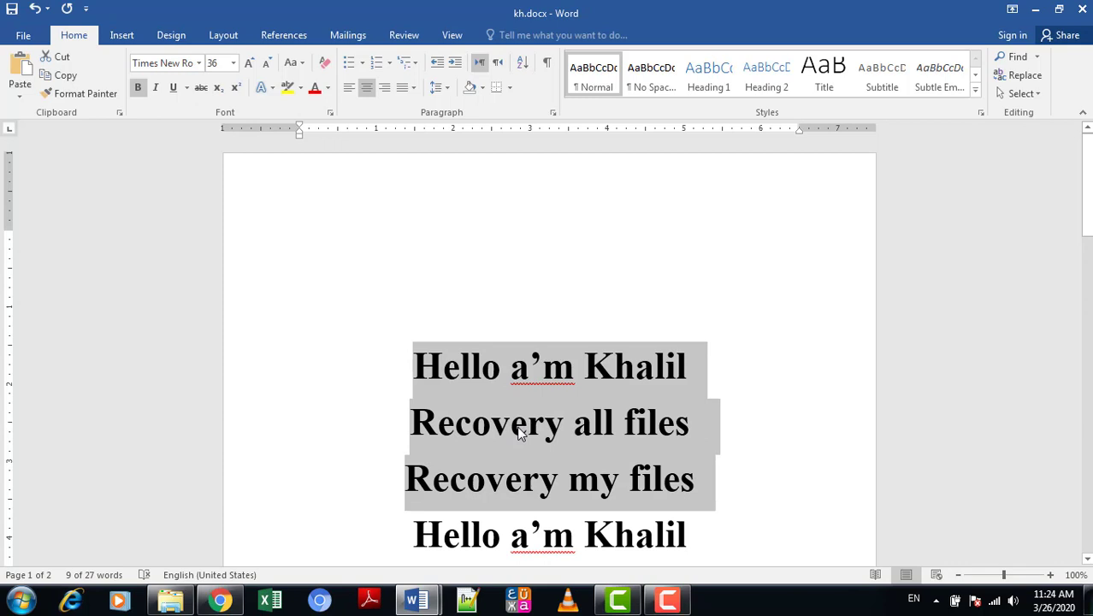
pyautogui.press('Delete')
pyautogui.moveTo(1086, 186); pyautogui.dragTo(1086, 470)
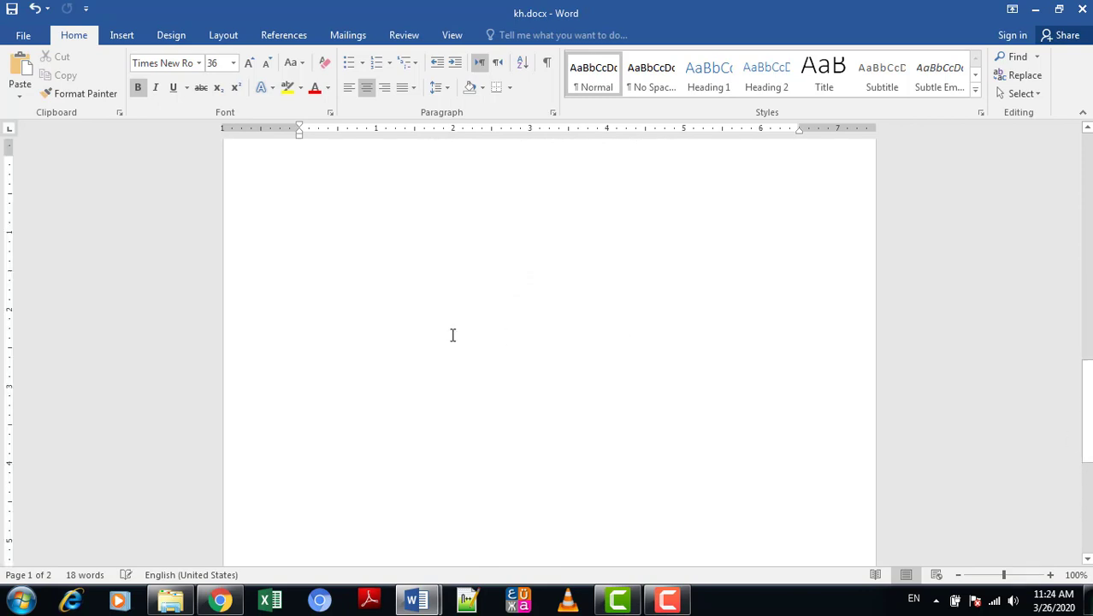
pyautogui.hotkey('ctrl', 'v')
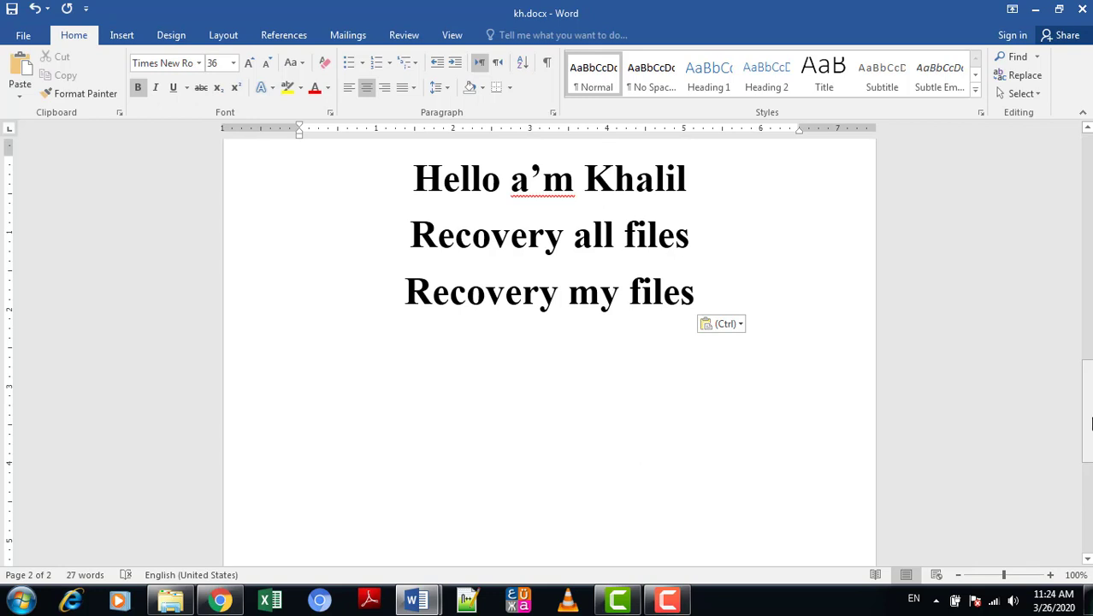
# - Switch to the 005-ch5-File Management document, highlight the first bullet under Cut, and undo the accidental indent change to the bulleted list
pyautogui.moveTo(416, 601)
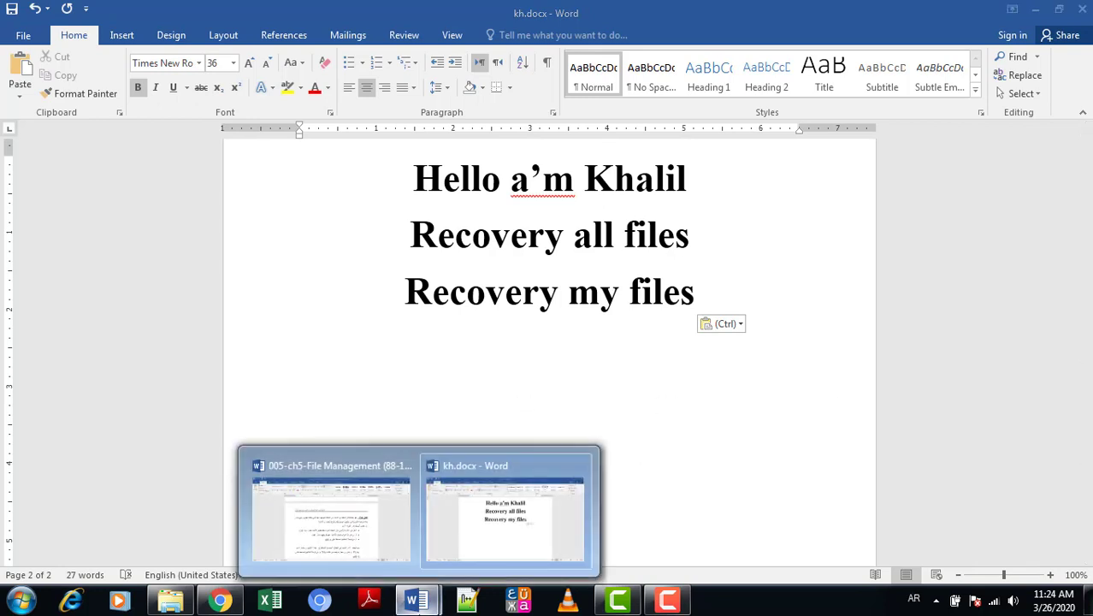
pyautogui.click(327, 524)
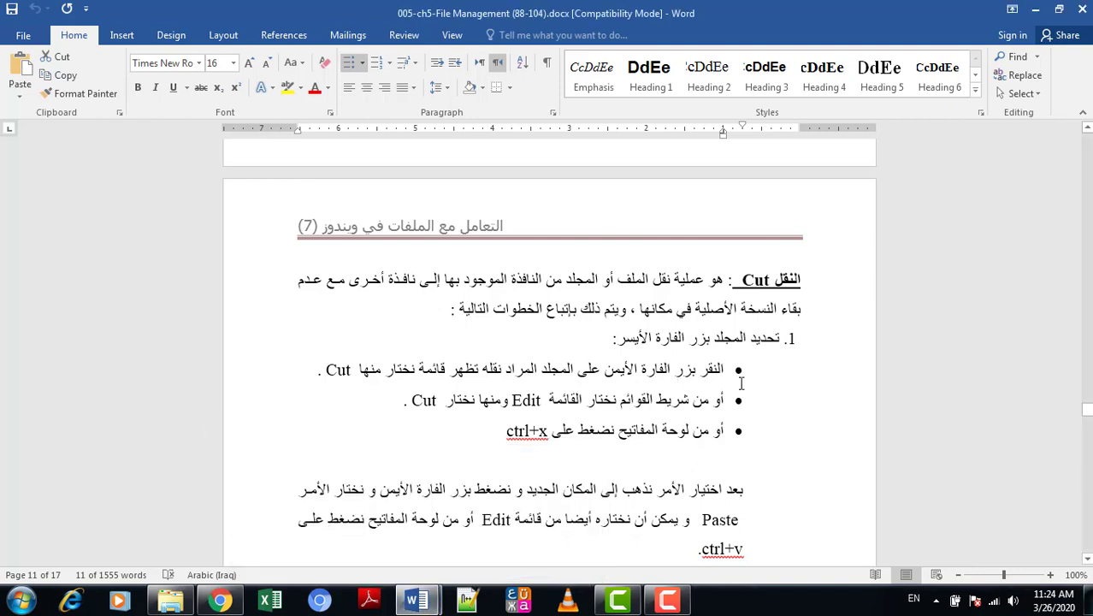
pyautogui.moveTo(751, 369); pyautogui.dragTo(315, 373)
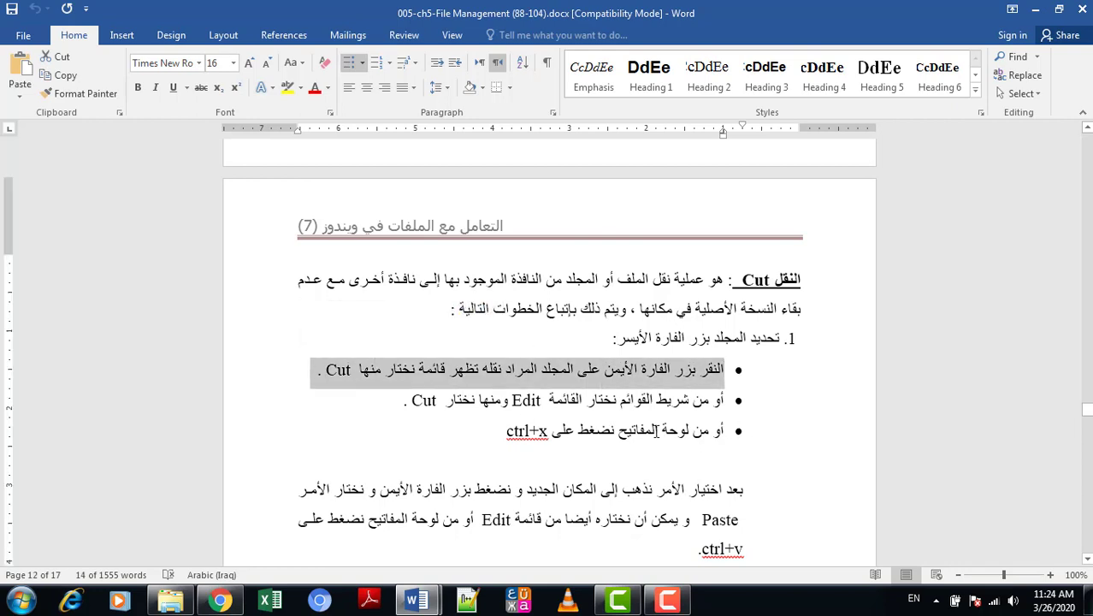
pyautogui.moveTo(738, 431); pyautogui.dragTo(502, 441)
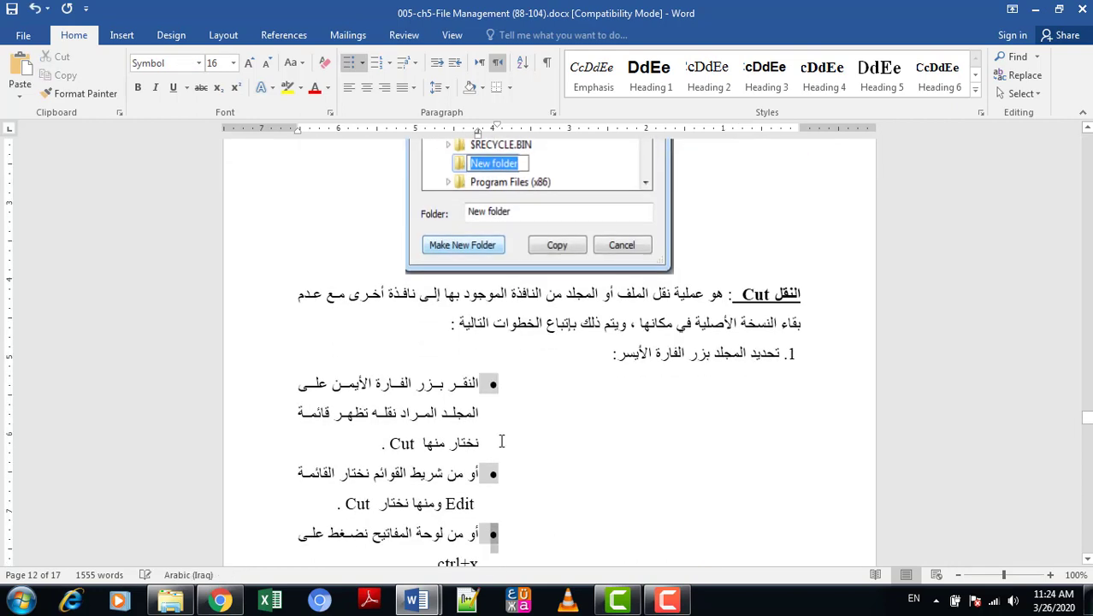
pyautogui.hotkey('ctrl', 'z')
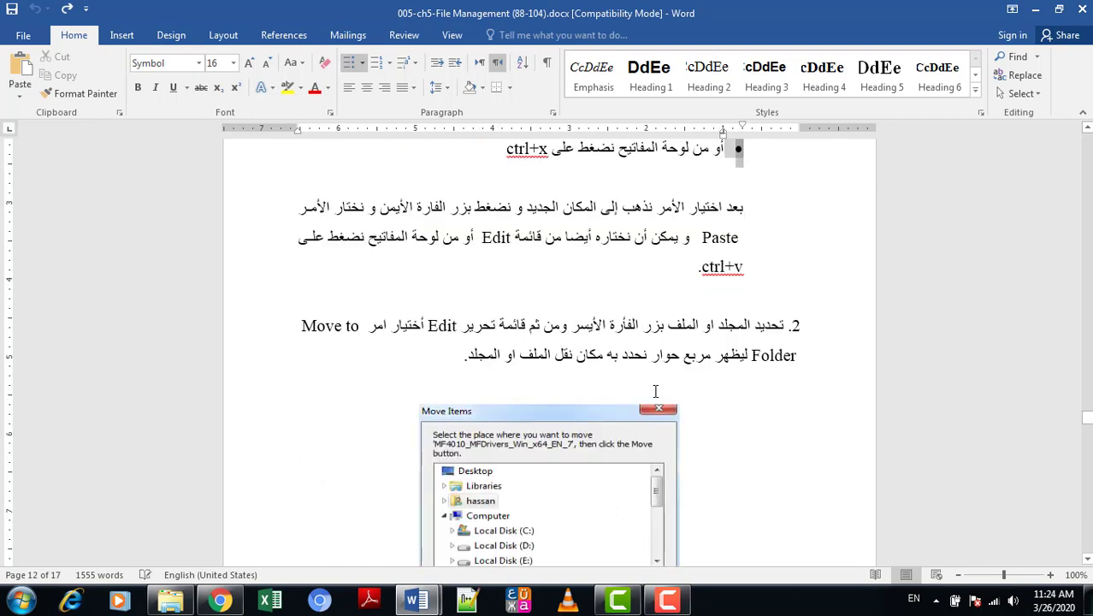
# - Highlight the three bullets under the Cut heading, and select the second bullet about the Edit commands
pyautogui.moveTo(1088, 416); pyautogui.dragTo(1088, 410)
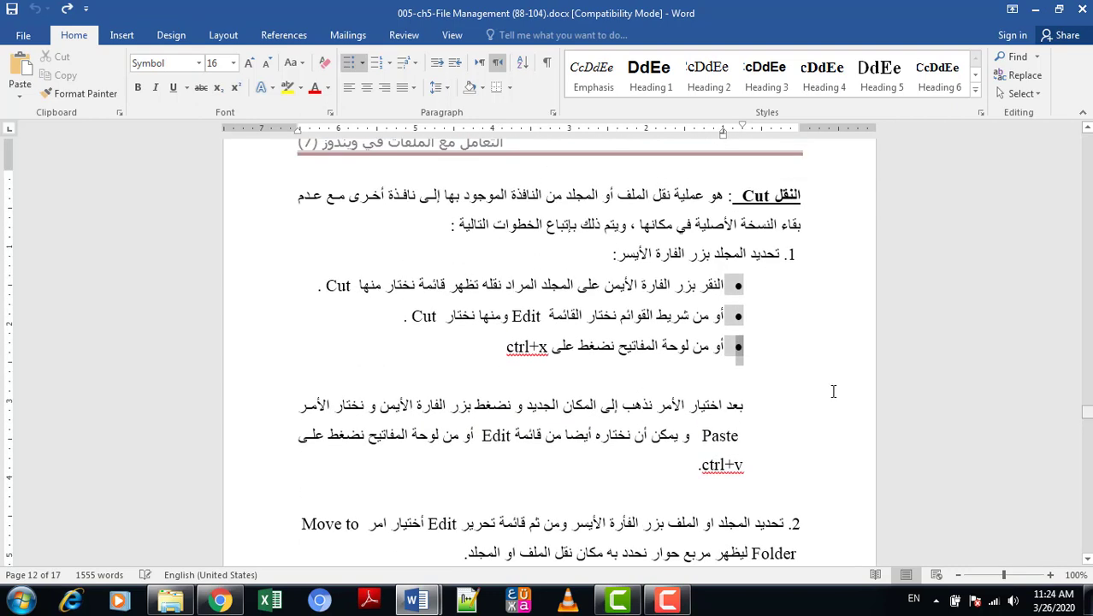
pyautogui.click(618, 359)
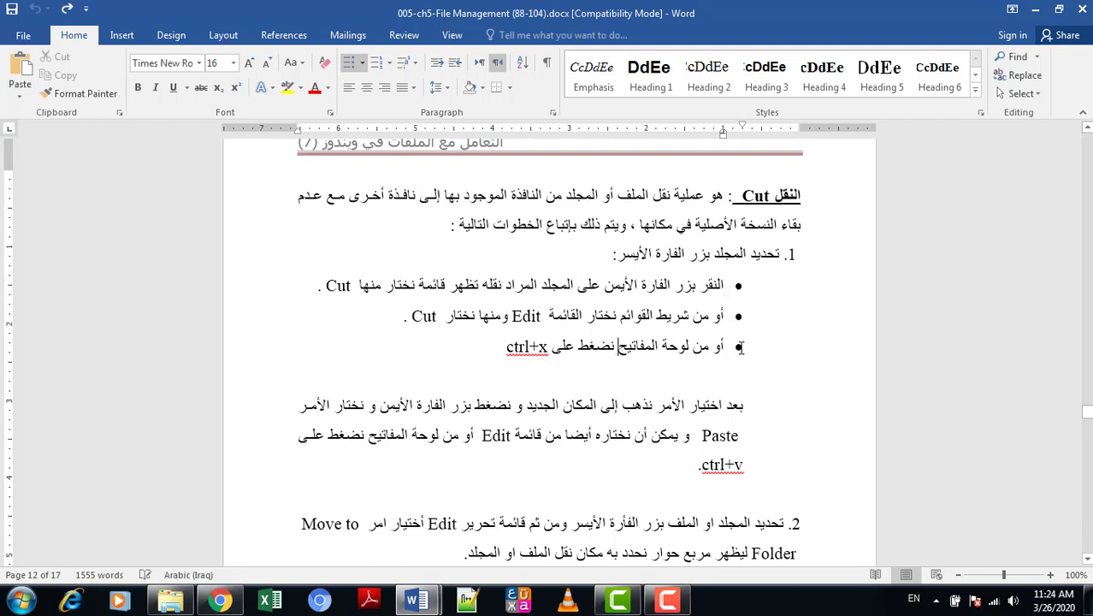
pyautogui.moveTo(742, 333); pyautogui.dragTo(746, 292)
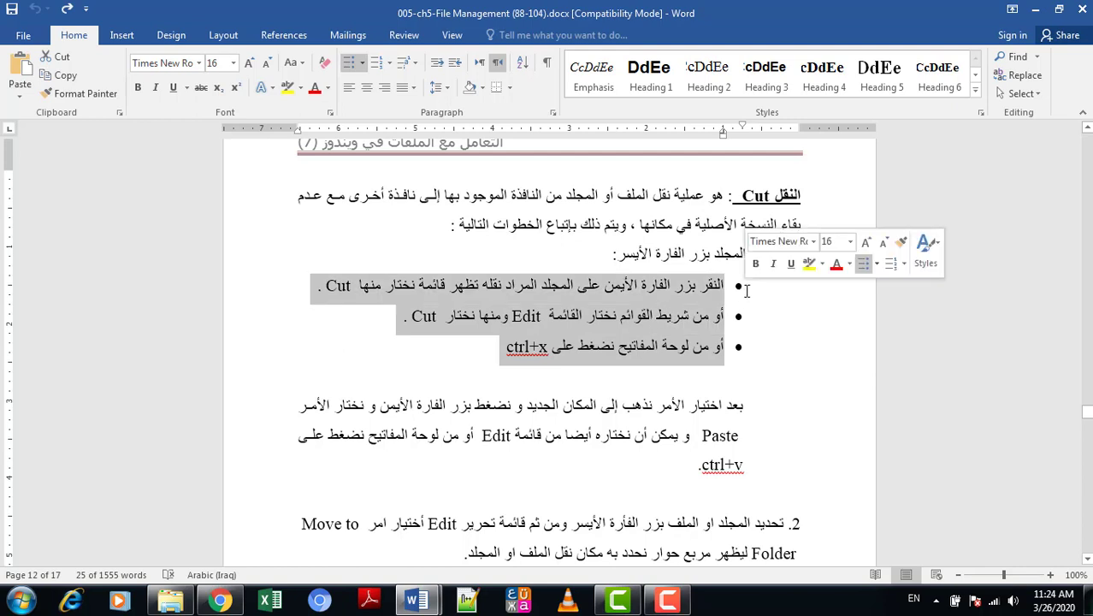
pyautogui.click(605, 316)
pyautogui.moveTo(393, 315); pyautogui.dragTo(725, 316)
# - Switch to Windows Explorer, open drive DRV1_VOL3 (E:), select the camtasia folder and show the available Edit commands
pyautogui.click(184, 597)
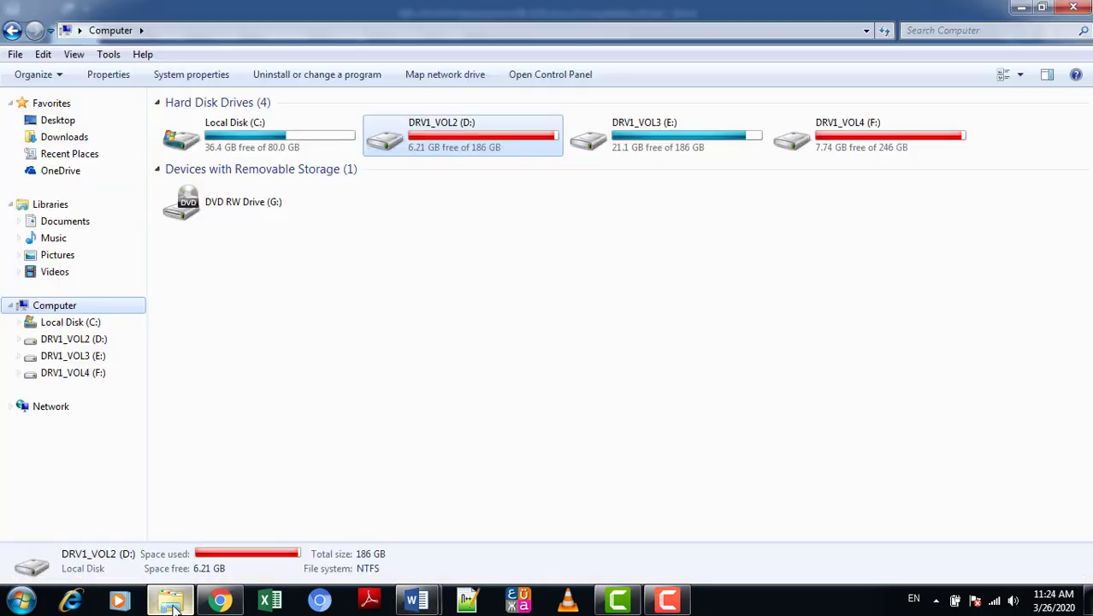
pyautogui.click(381, 268)
pyautogui.doubleClick(646, 128)
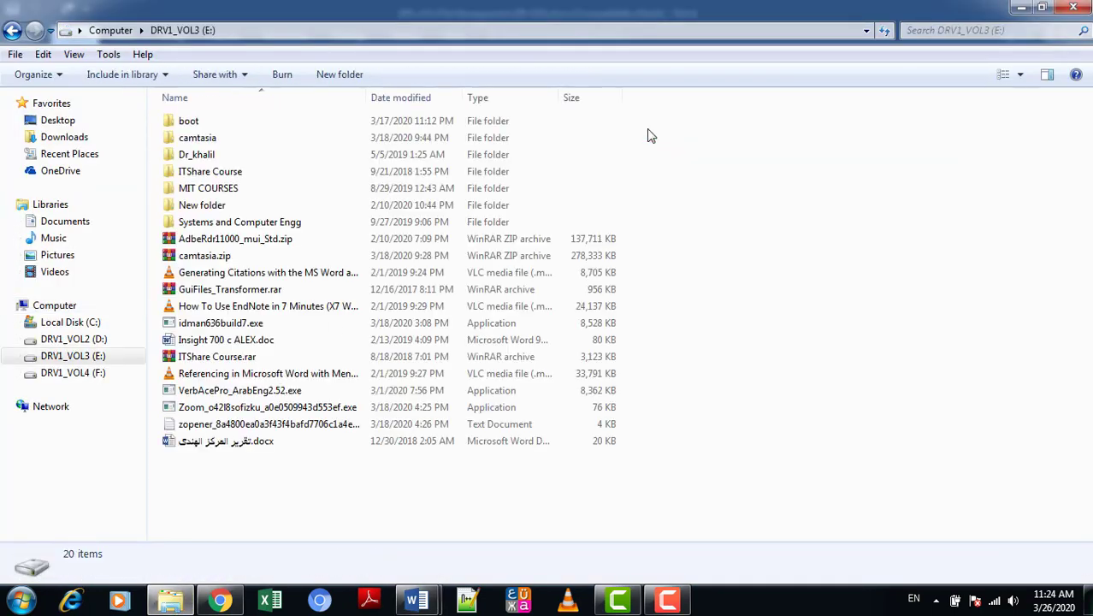
pyautogui.click(207, 142)
pyautogui.click(41, 54)
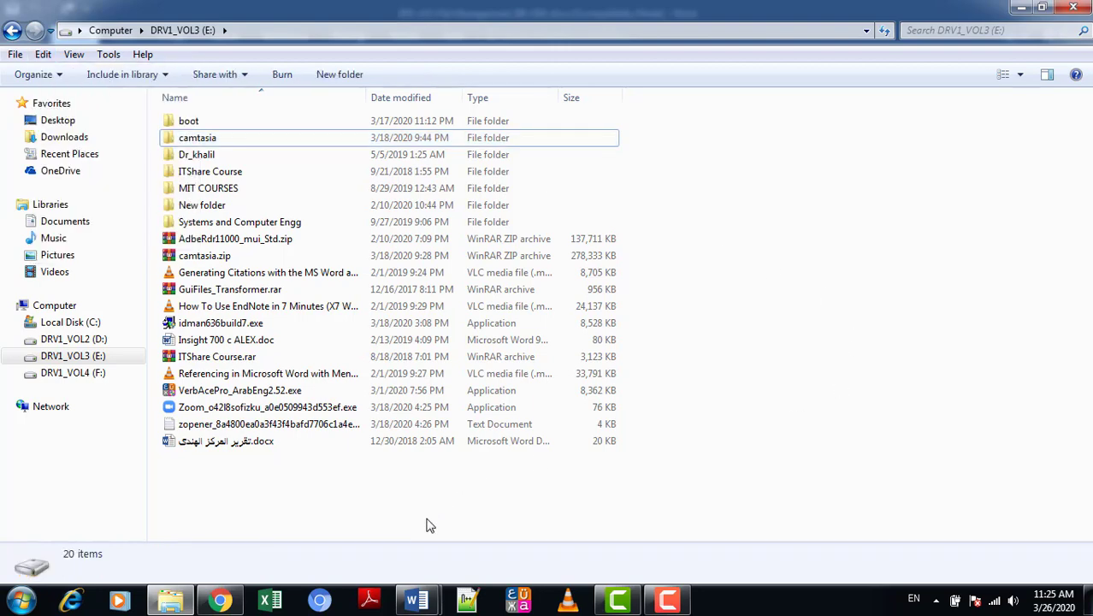
# - Switch to kh.docx in Word, and return to the 005-ch5-File Management document
pyautogui.moveTo(416, 600)
pyautogui.click(524, 539)
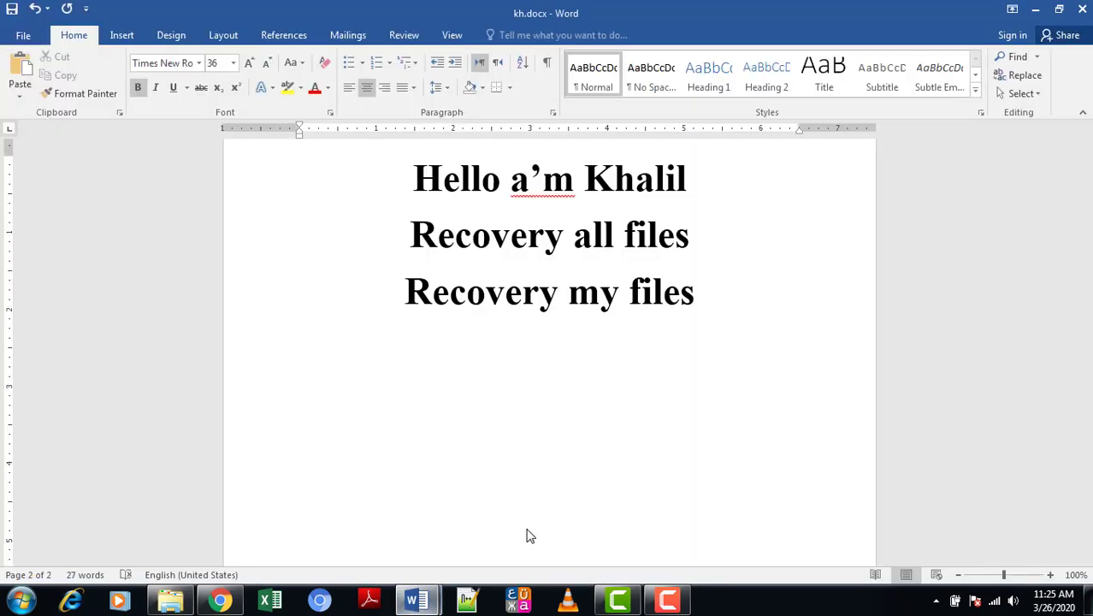
pyautogui.moveTo(325, 554)
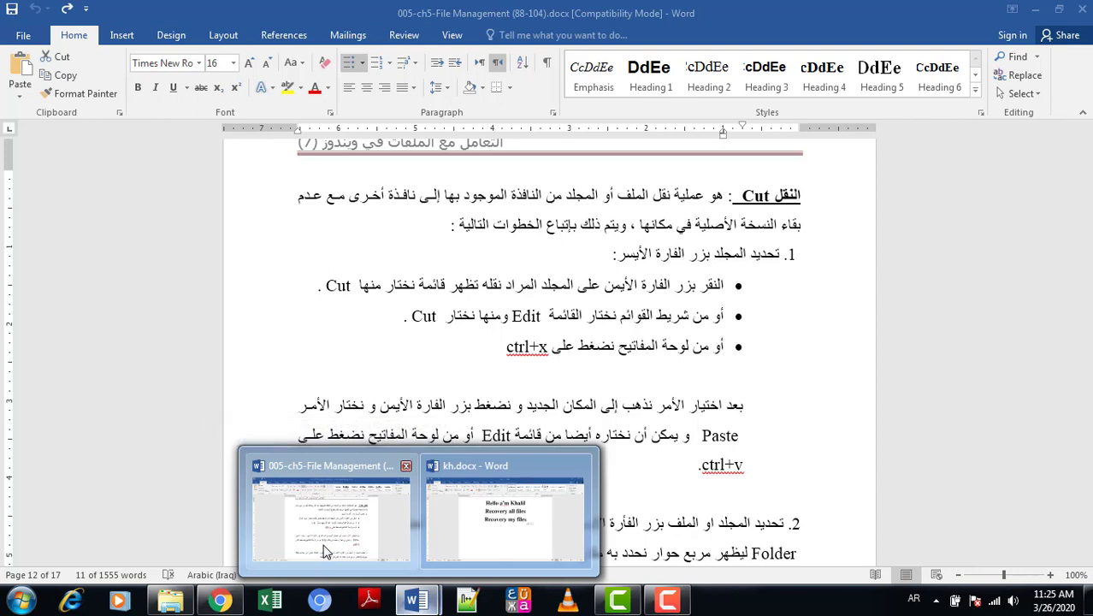
pyautogui.click(325, 551)
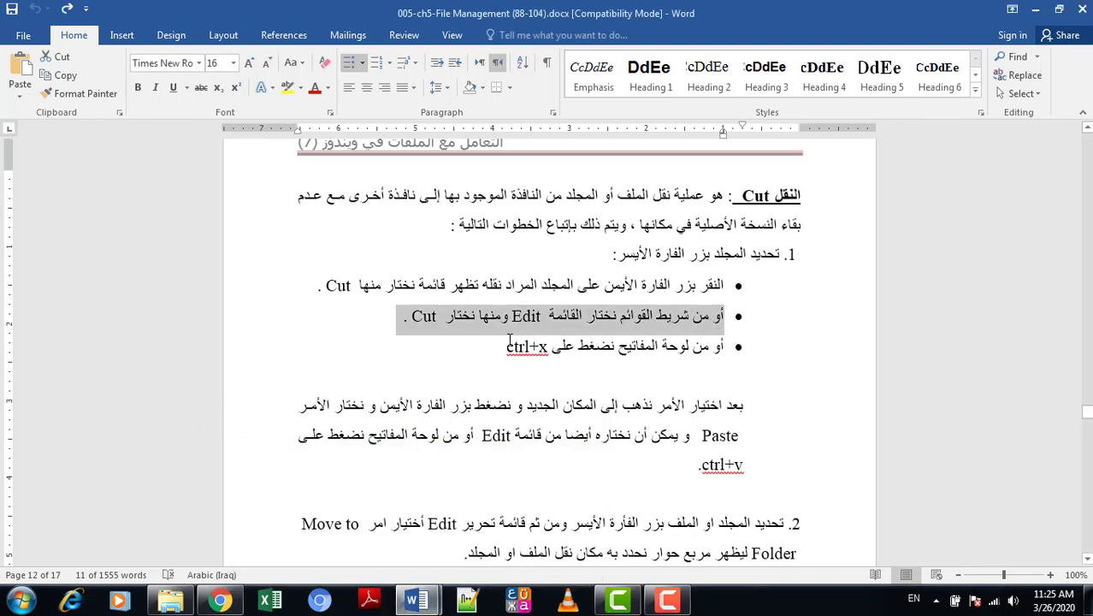
# - Cut the three bullets under the Cut heading and the Paste paragraph below them, and undo both cuts
pyautogui.moveTo(506, 343); pyautogui.dragTo(757, 285)
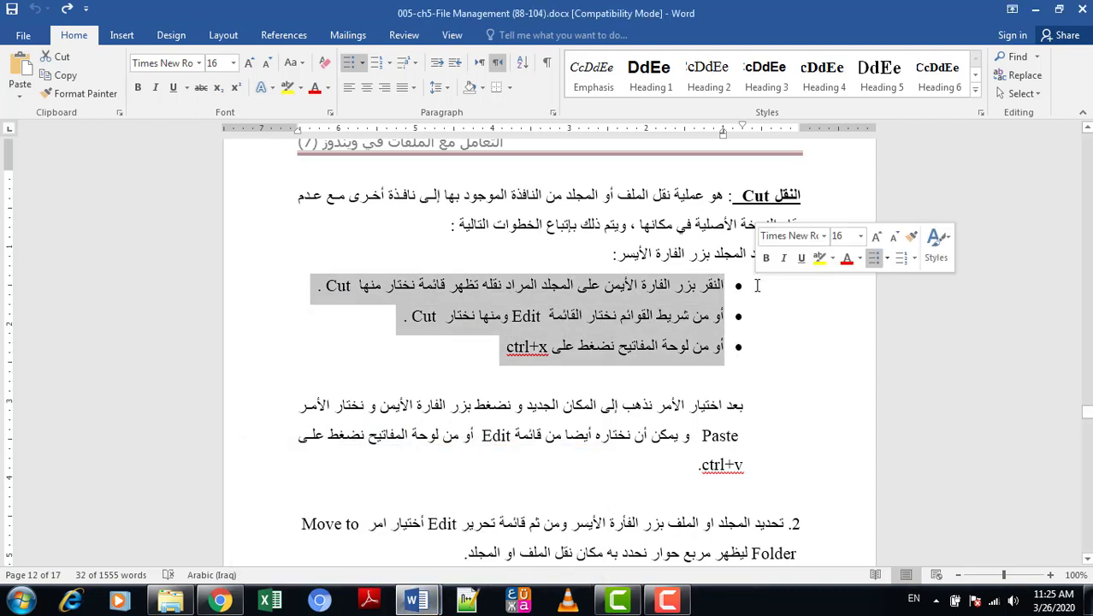
pyautogui.hotkey('ctrl', 'x')
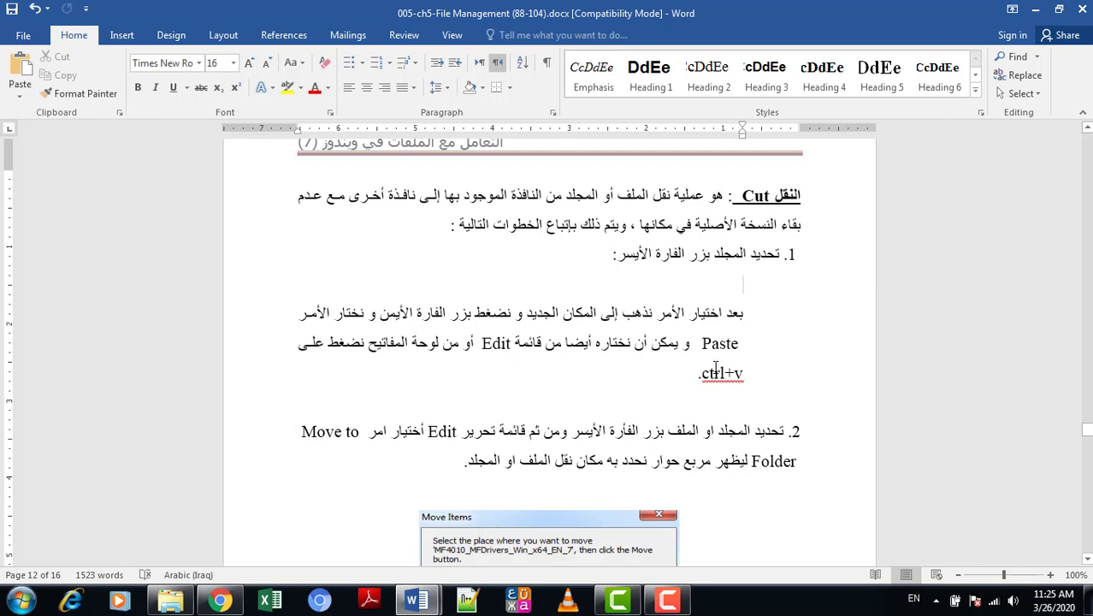
pyautogui.tripleClick(762, 313)
pyautogui.hotkey('ctrl', 'x')
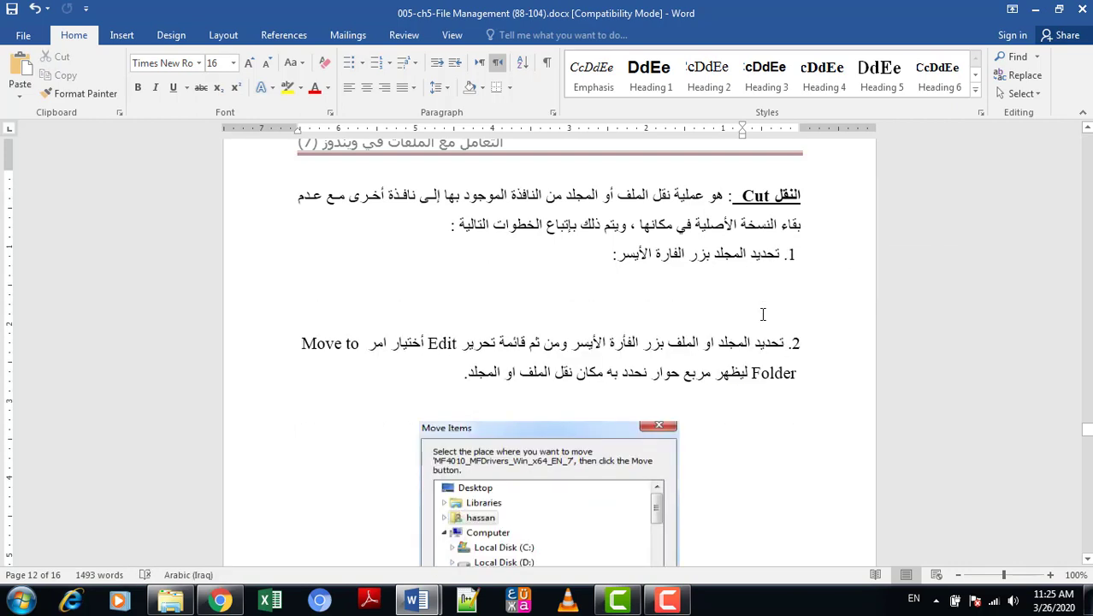
pyautogui.hotkey('ctrl', 'z')
pyautogui.hotkey('ctrl', 'z')
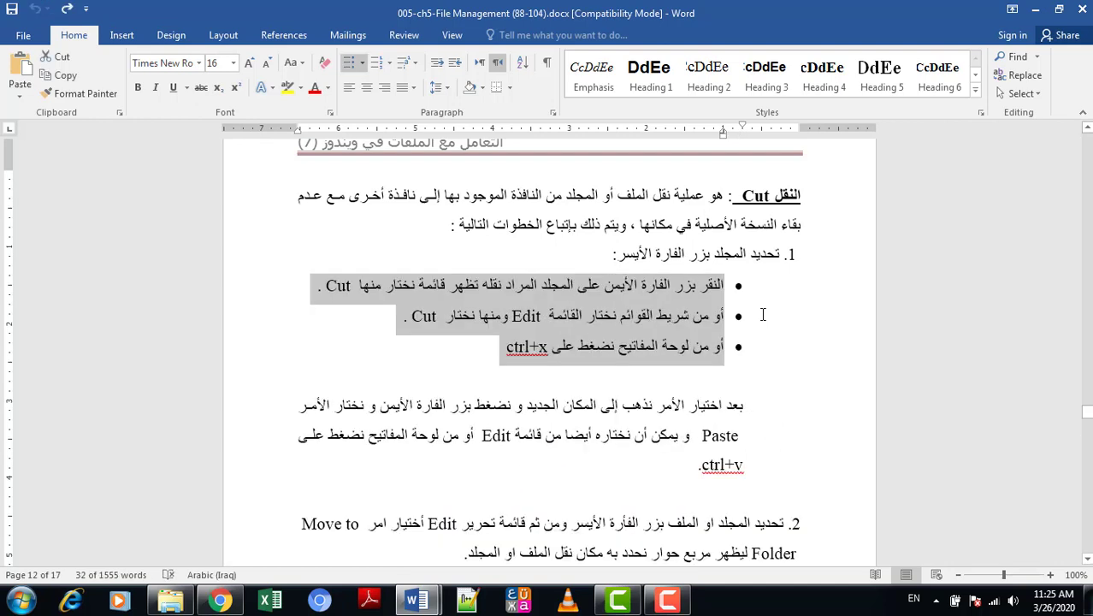
# - Delete the Paste paragraph below the Cut bullets, and undo the deletion
pyautogui.click(686, 355)
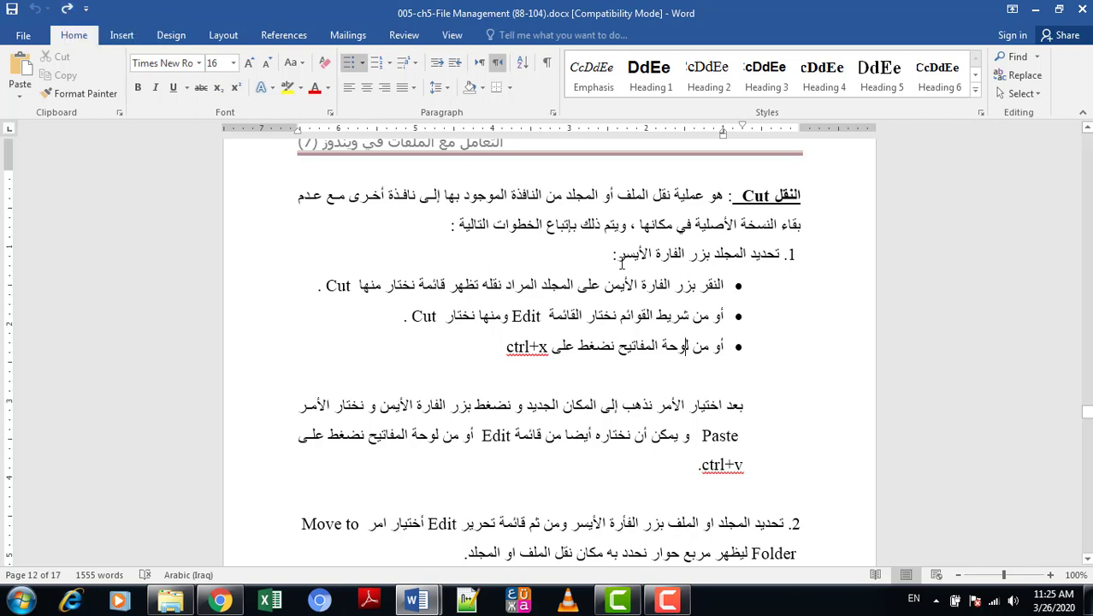
pyautogui.moveTo(689, 472); pyautogui.dragTo(687, 410)
pyautogui.press('Delete')
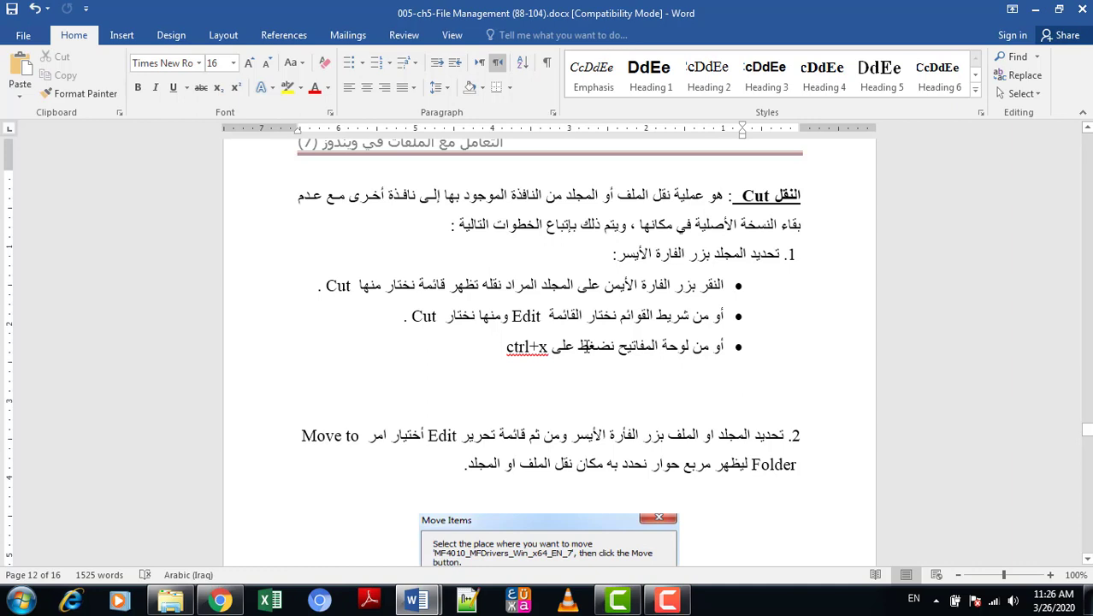
pyautogui.hotkey('ctrl', 'z')
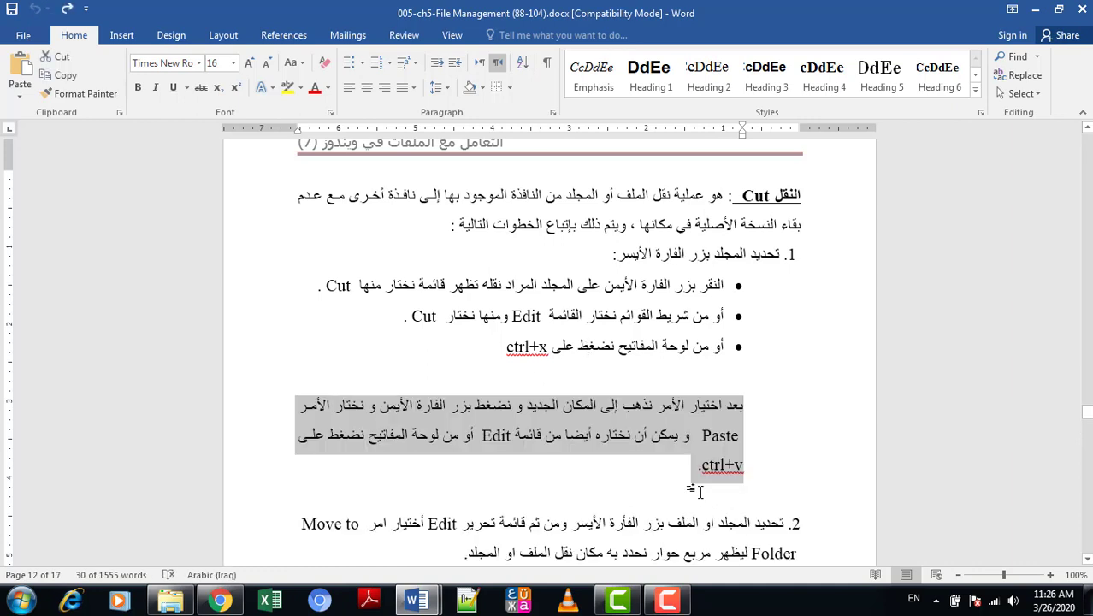
# - Delete the Paste paragraph again, undo and redo that deletion, and undo it once more
pyautogui.moveTo(700, 469); pyautogui.dragTo(751, 408)
pyautogui.press('Delete')
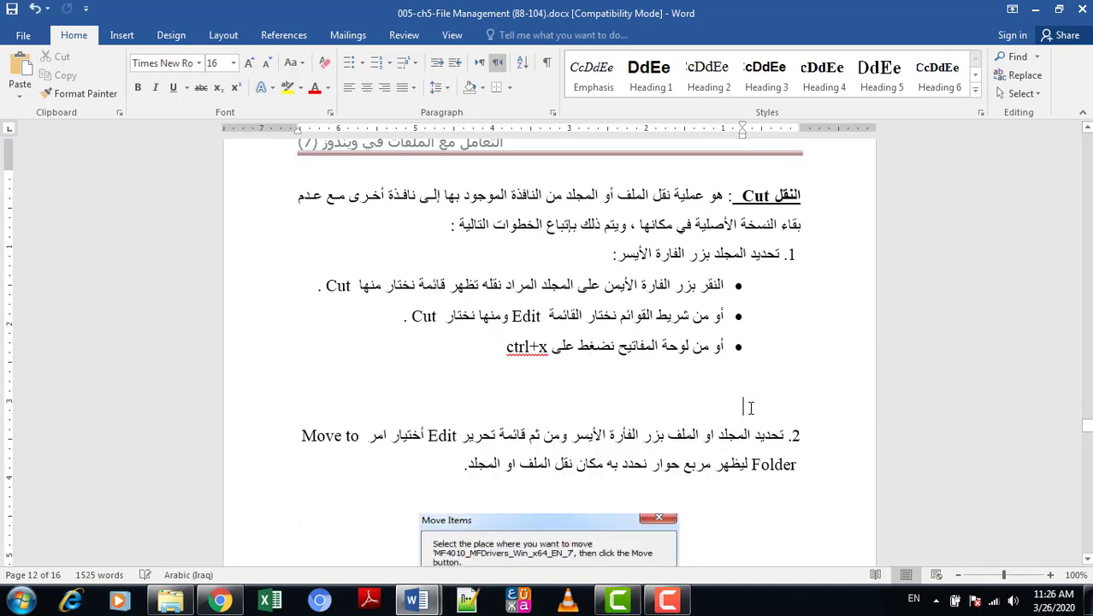
pyautogui.click(36, 11)
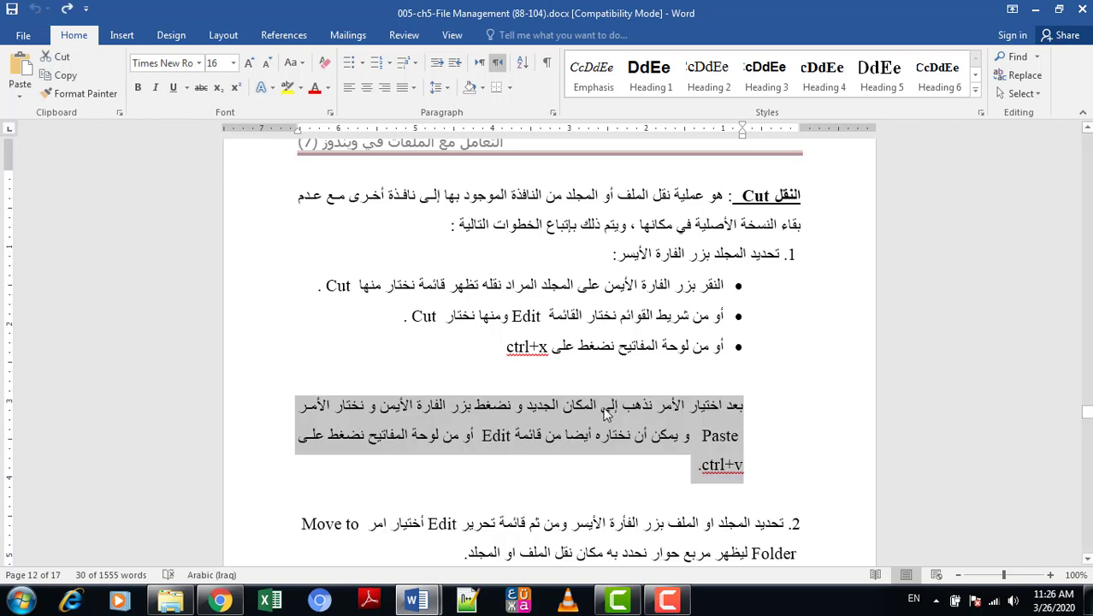
pyautogui.click(66, 10)
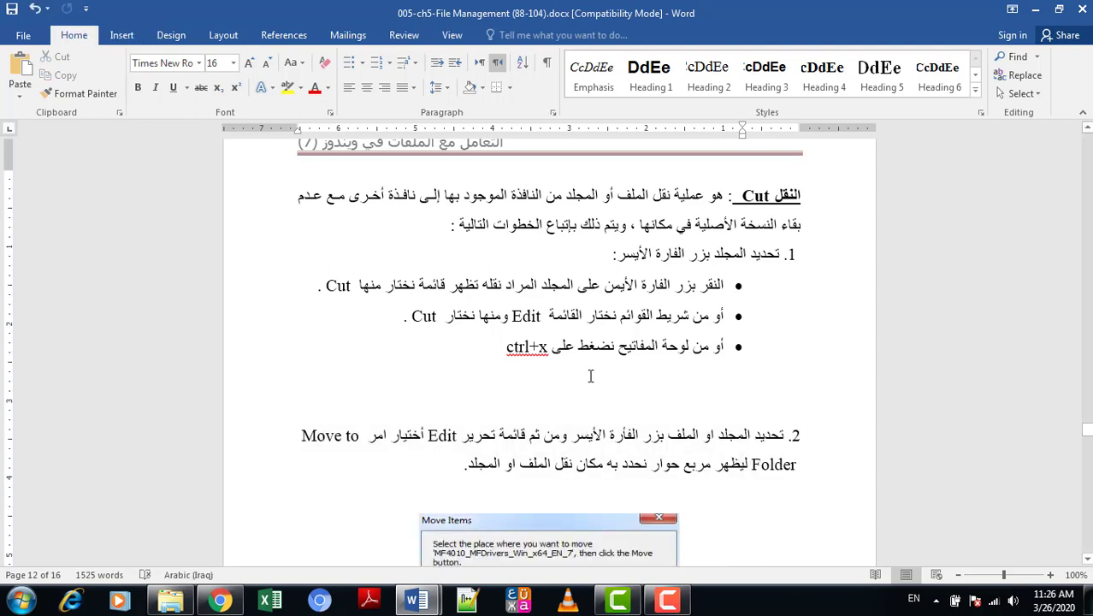
pyautogui.hotkey('ctrl', 'z')
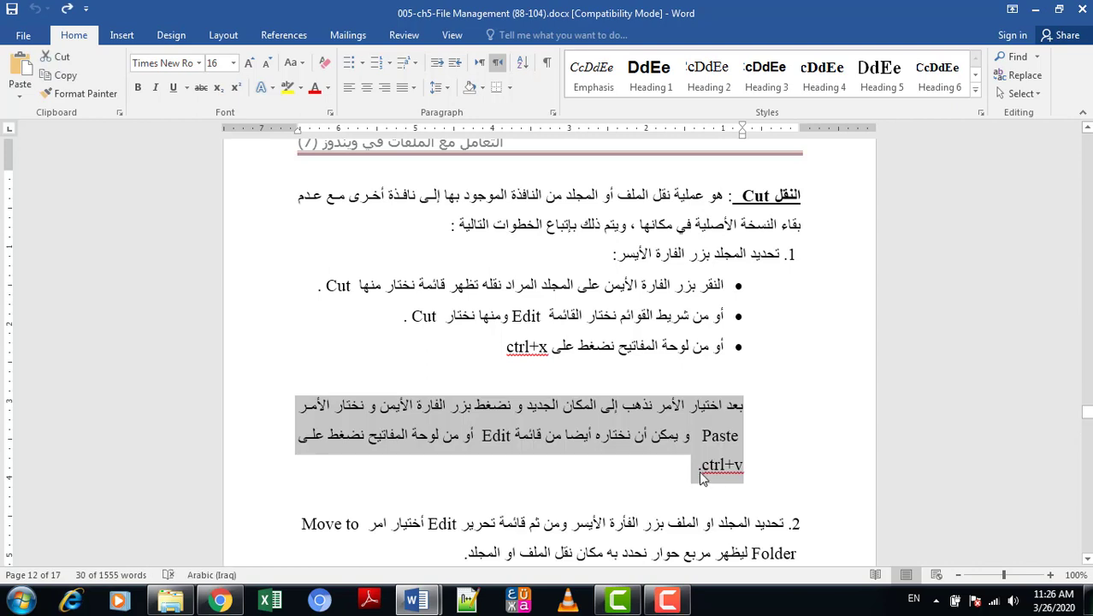
# - Repeat deleting the Paste paragraph and restoring it with Undo twice
pyautogui.click(654, 474)
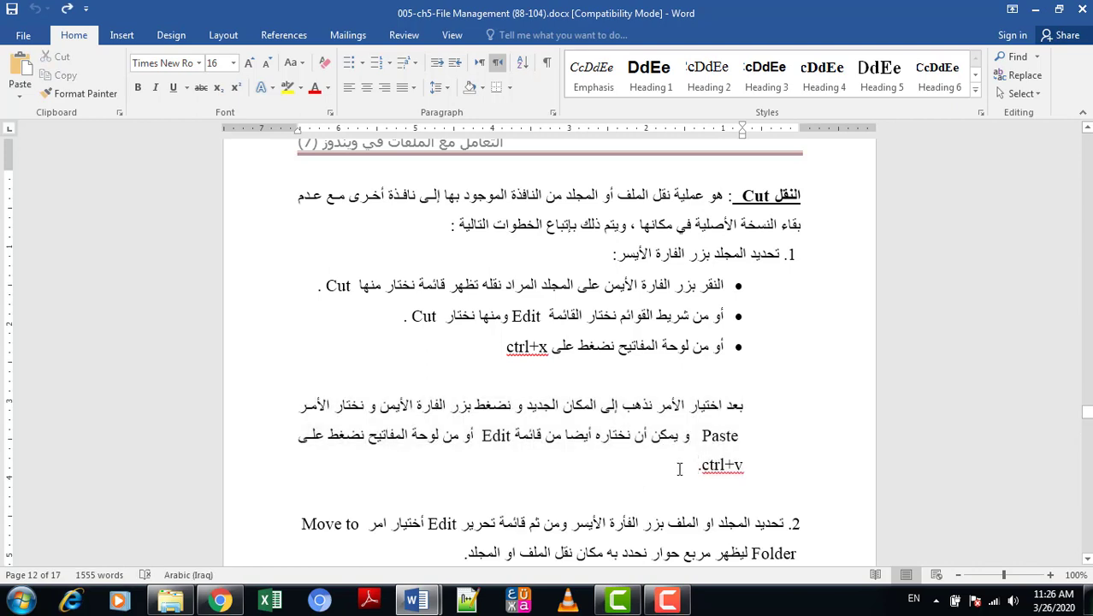
pyautogui.moveTo(679, 467); pyautogui.dragTo(769, 408)
pyautogui.press('Delete')
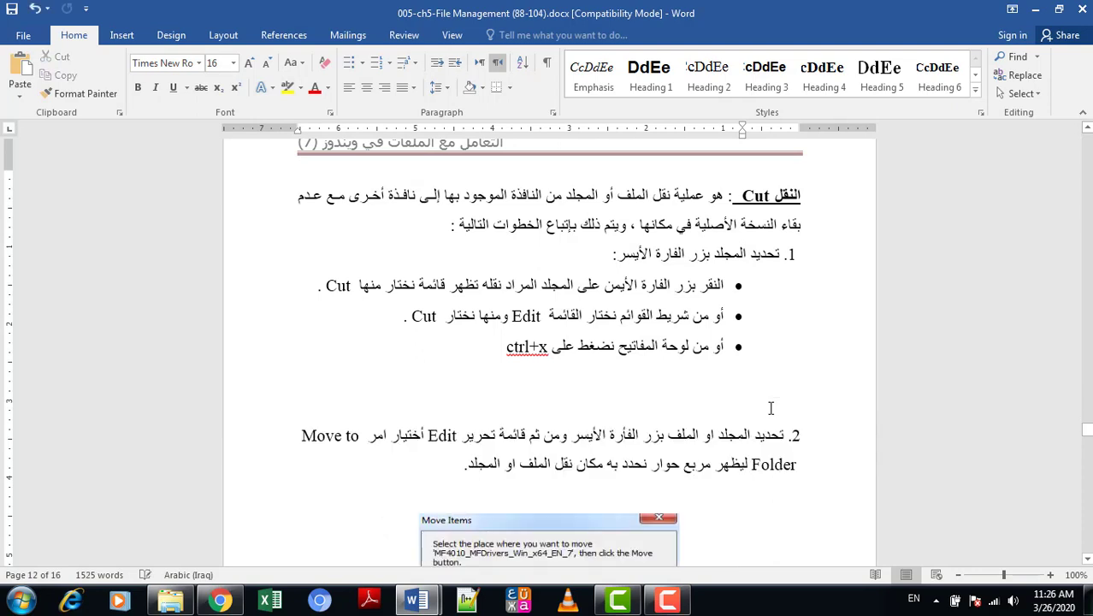
pyautogui.hotkey('ctrl', 'z')
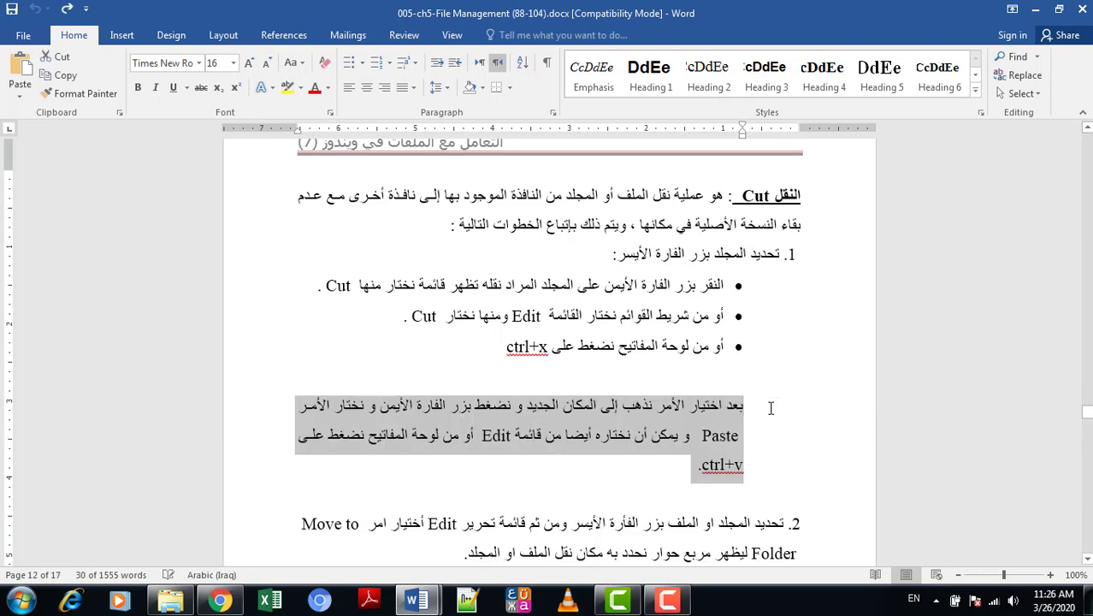
pyautogui.press('Delete')
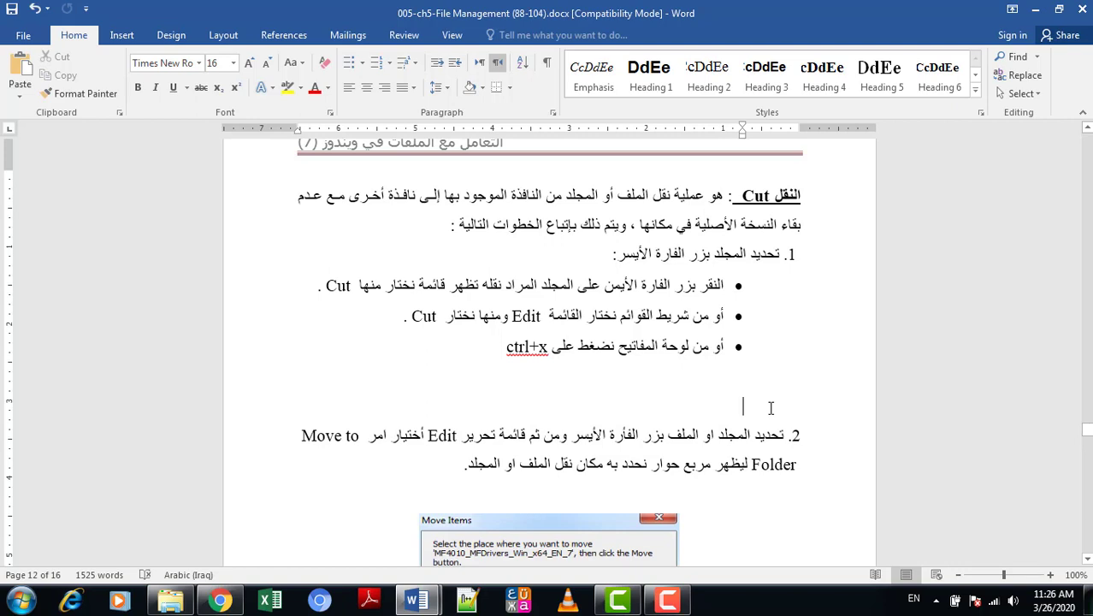
pyautogui.hotkey('ctrl', 'z')
# - Remove the blank lines before and after the Paste paragraph in the Cut section
pyautogui.click(726, 374)
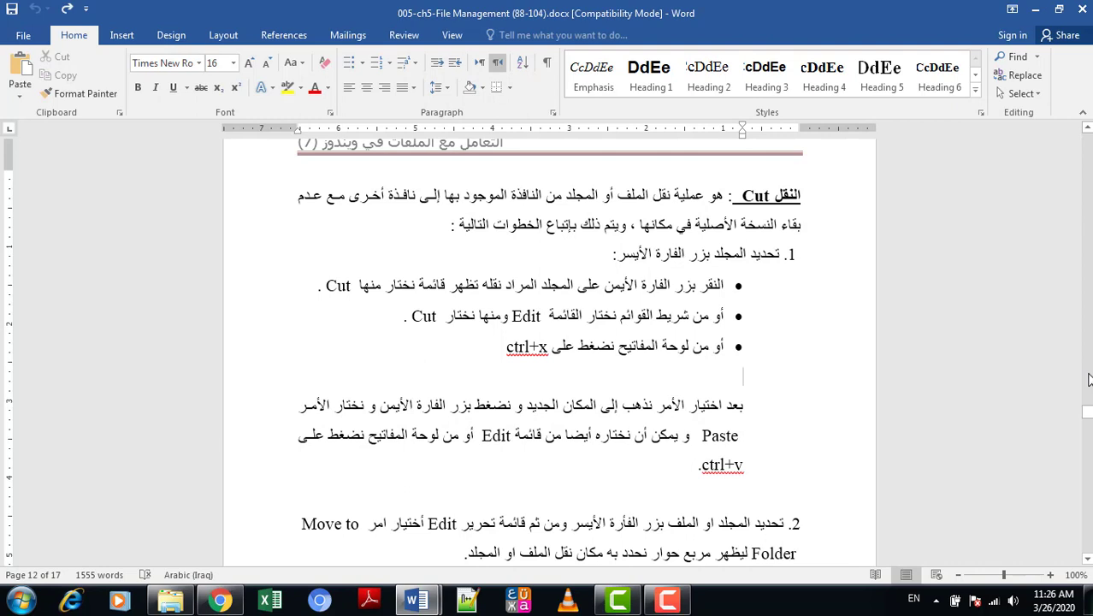
pyautogui.press('Delete')
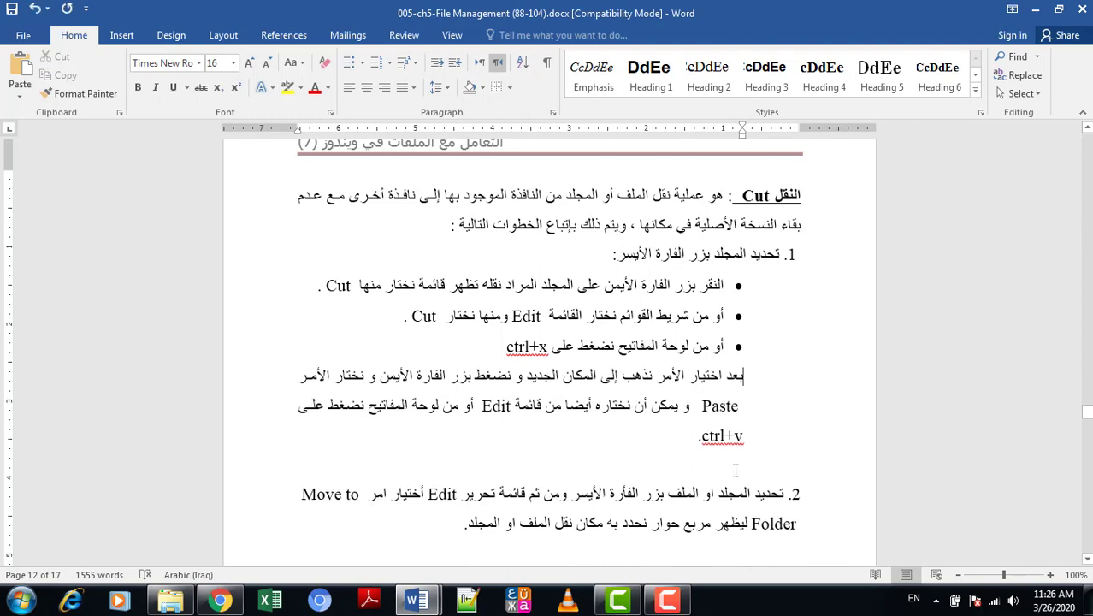
pyautogui.click(735, 471)
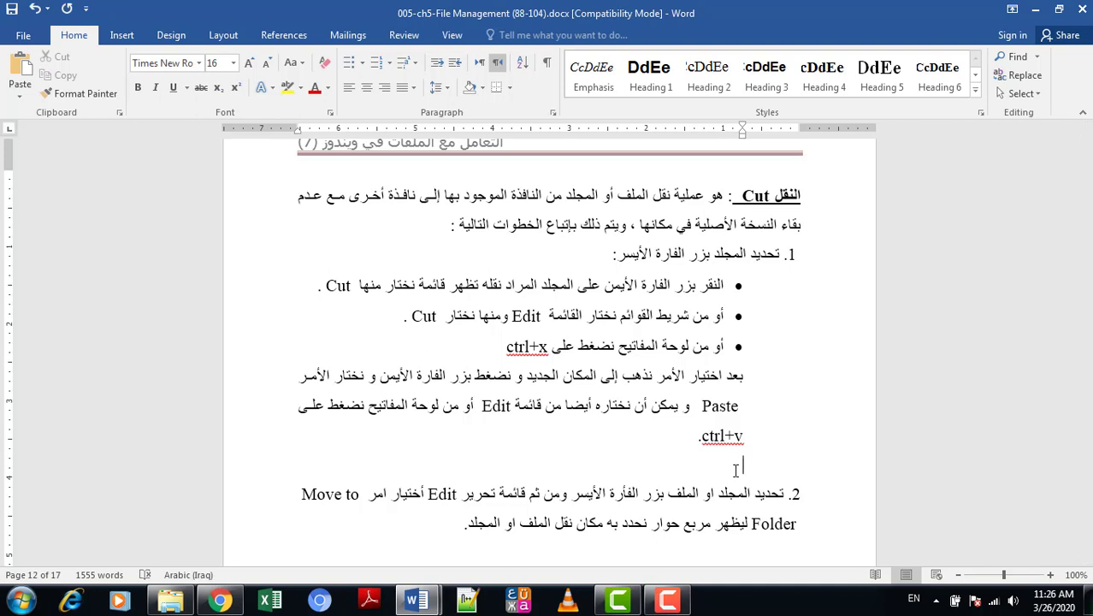
pyautogui.press('Delete')
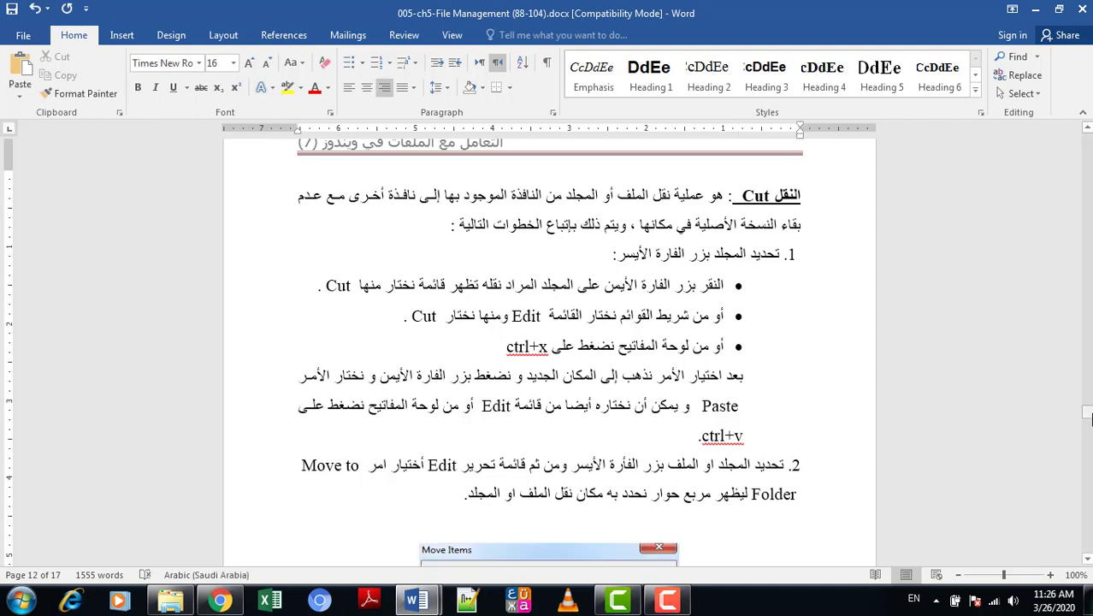
# - Highlight the page 100 heading about selecting multiple files or folders, and place the cursor in the adjacent-files subheading
pyautogui.moveTo(1087, 412); pyautogui.dragTo(1089, 455)
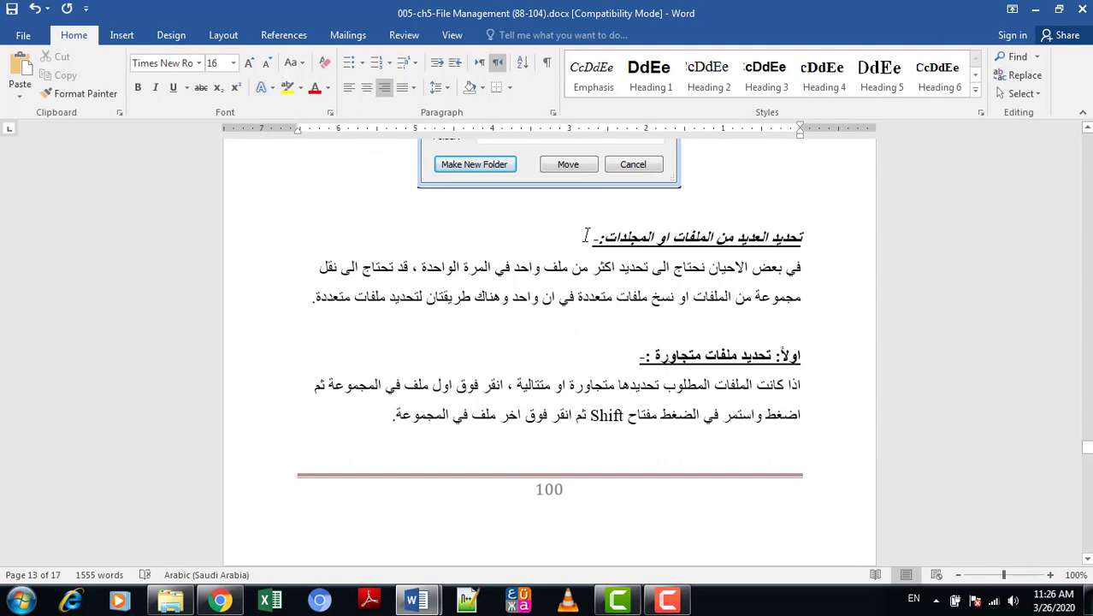
pyautogui.moveTo(585, 237); pyautogui.dragTo(802, 244)
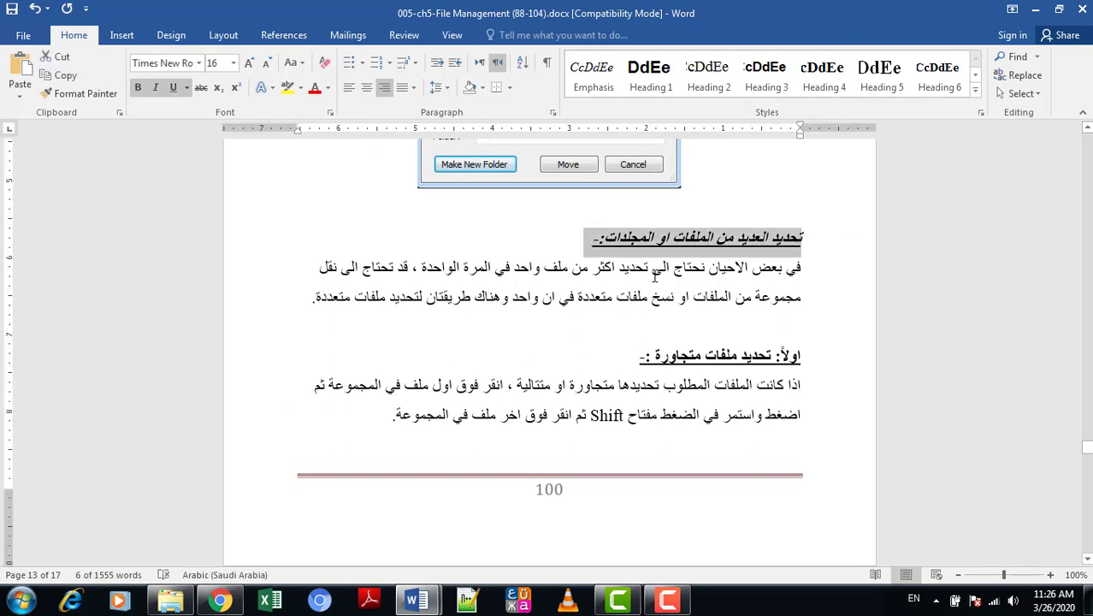
pyautogui.click(681, 359)
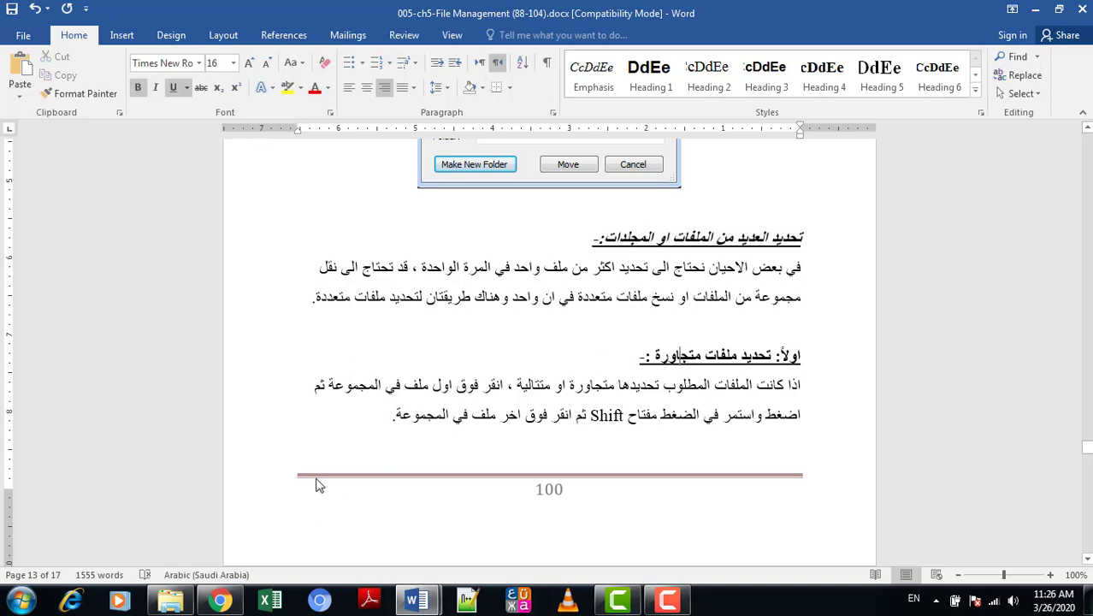
# - Switch to Windows Explorer, select boot, ITShare Course, AdbeRdr11000_mui_Std.zip, the Referencing in Microsoft Word video and the last .docx together, and clear the selection
pyautogui.click(170, 601)
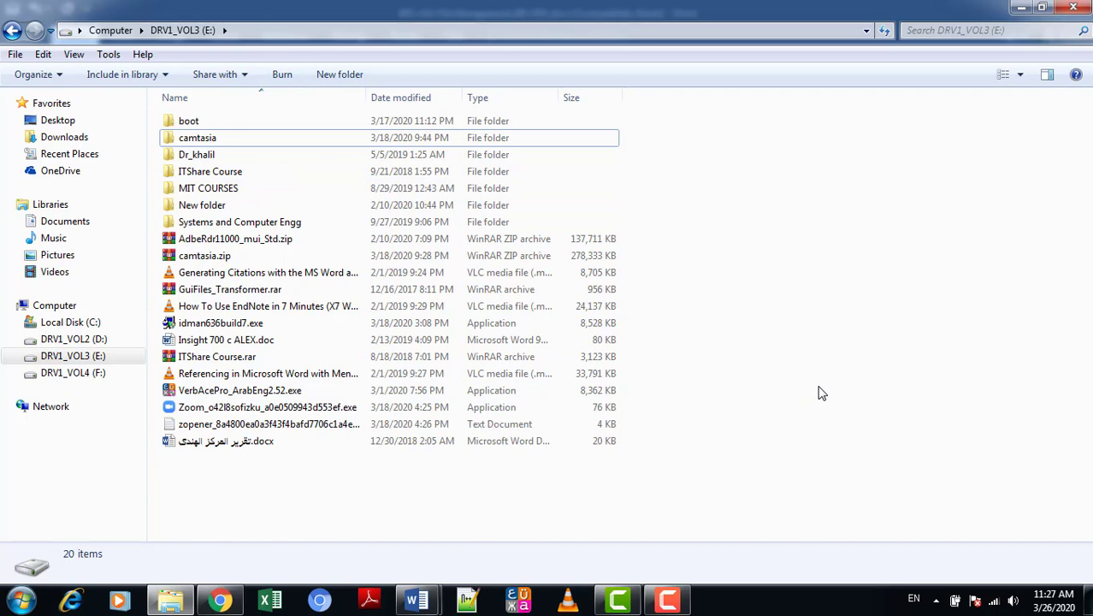
pyautogui.click(214, 125)
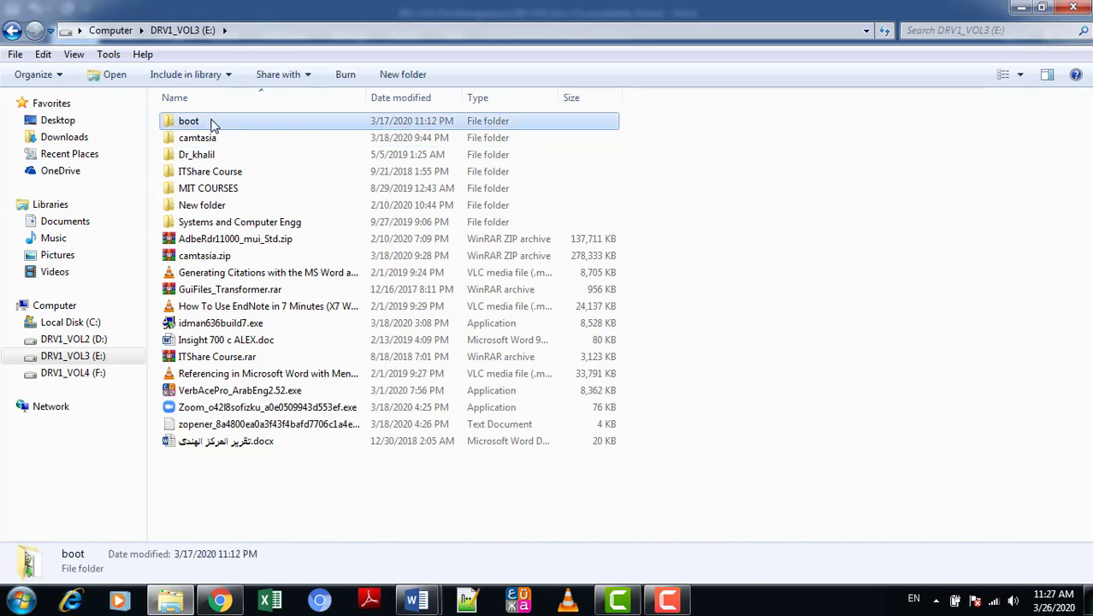
pyautogui.keyDown('ctrl'); pyautogui.click(248, 175); pyautogui.keyUp('ctrl')
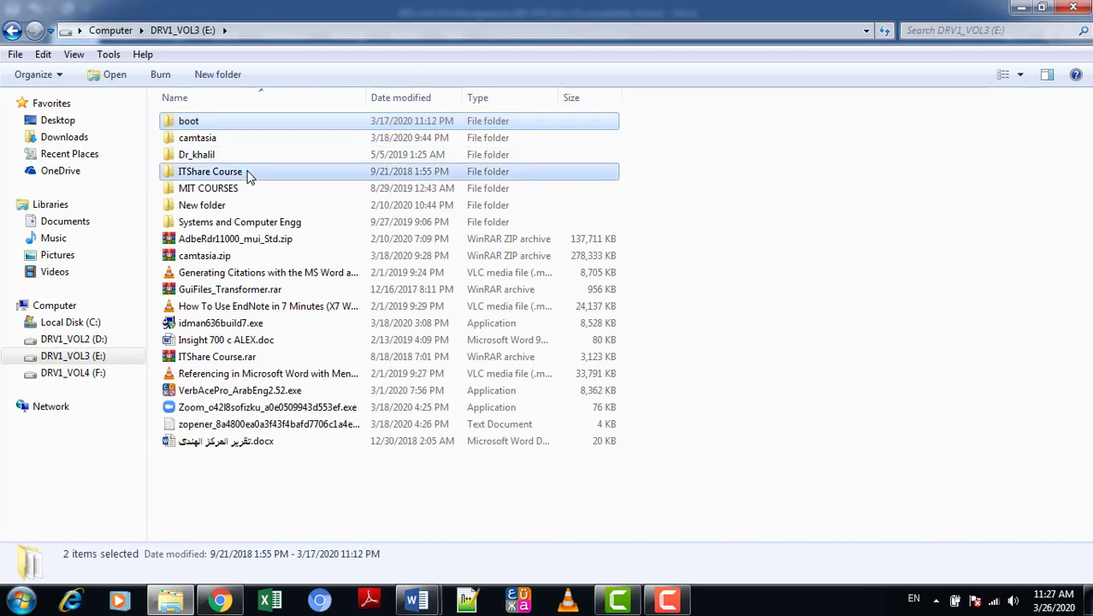
pyautogui.keyDown('ctrl'); pyautogui.click(245, 243); pyautogui.keyUp('ctrl')
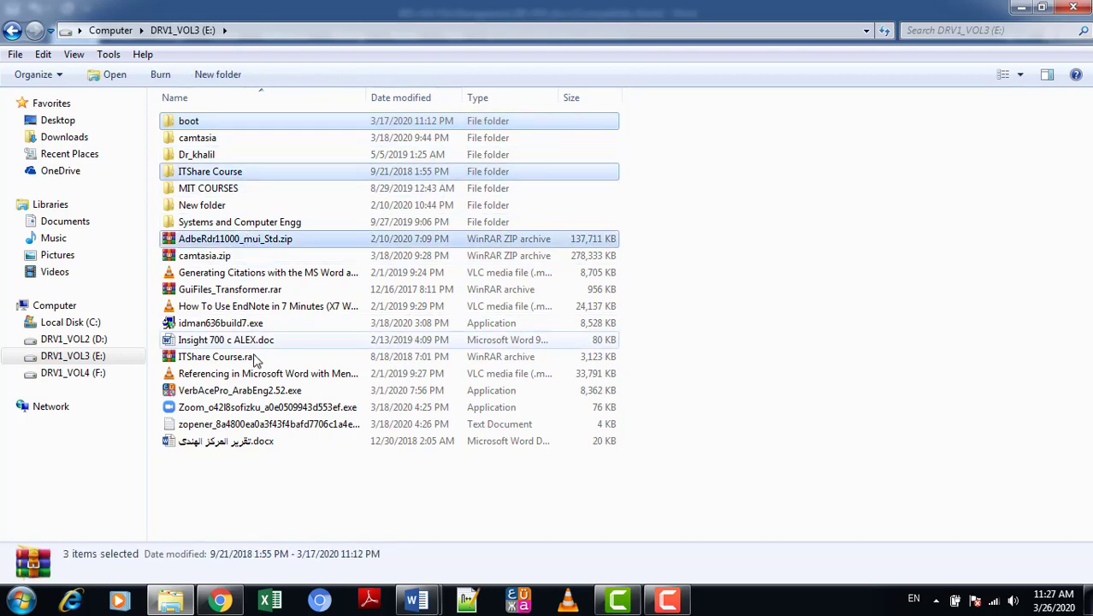
pyautogui.keyDown('ctrl'); pyautogui.click(257, 374); pyautogui.keyUp('ctrl')
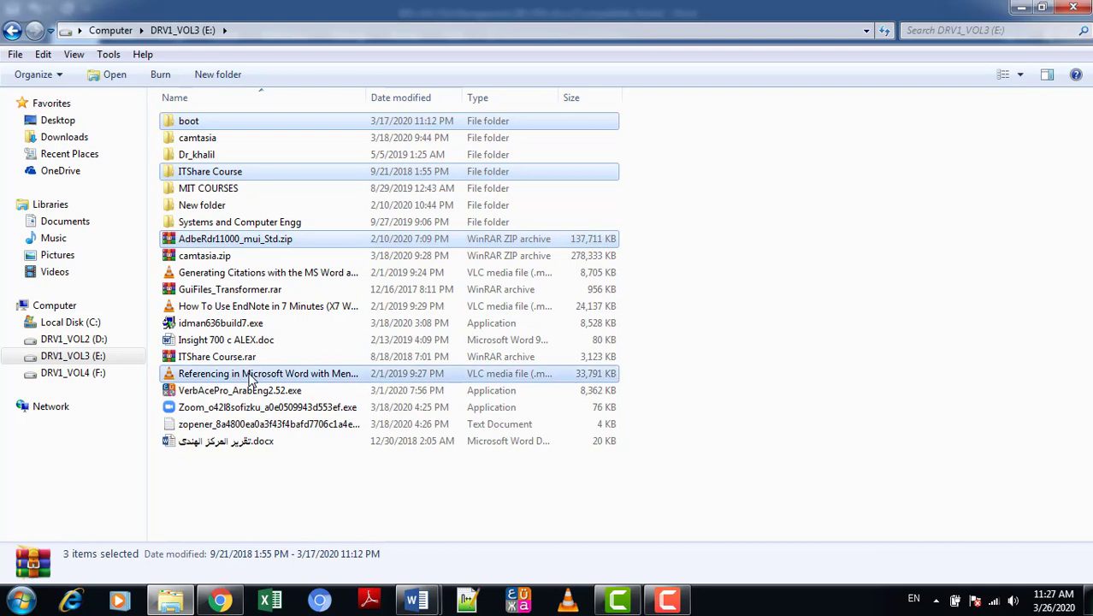
pyautogui.keyDown('ctrl'); pyautogui.click(242, 444); pyautogui.keyUp('ctrl')
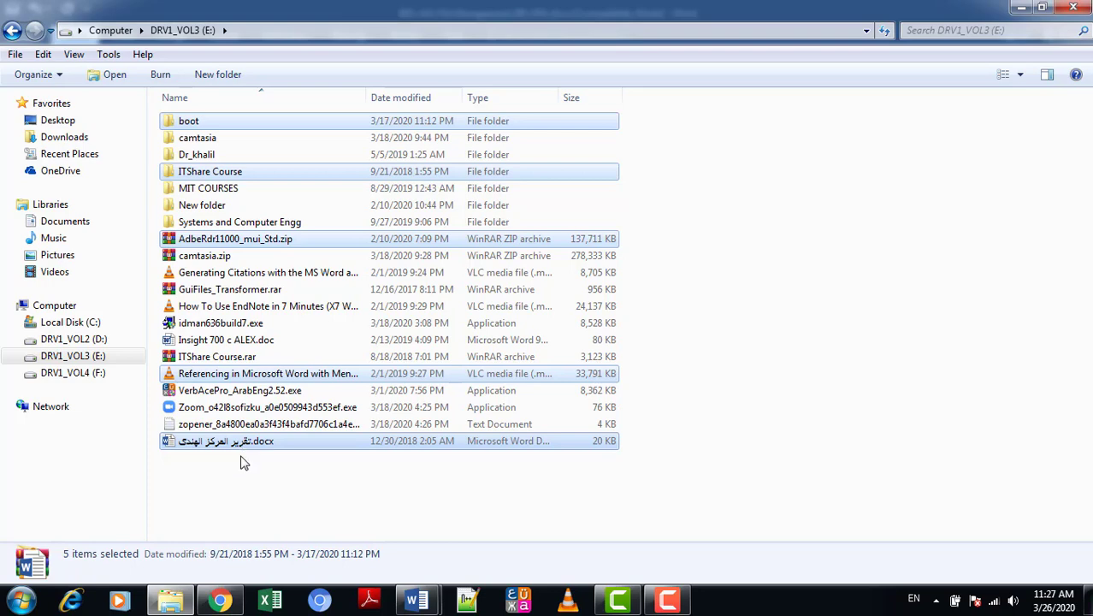
pyautogui.click(244, 495)
# - Select the non-adjacent items boot, New folder, GuiFiles_Transformer.rar and the Zoom application together, and clear the selection
pyautogui.click(203, 127)
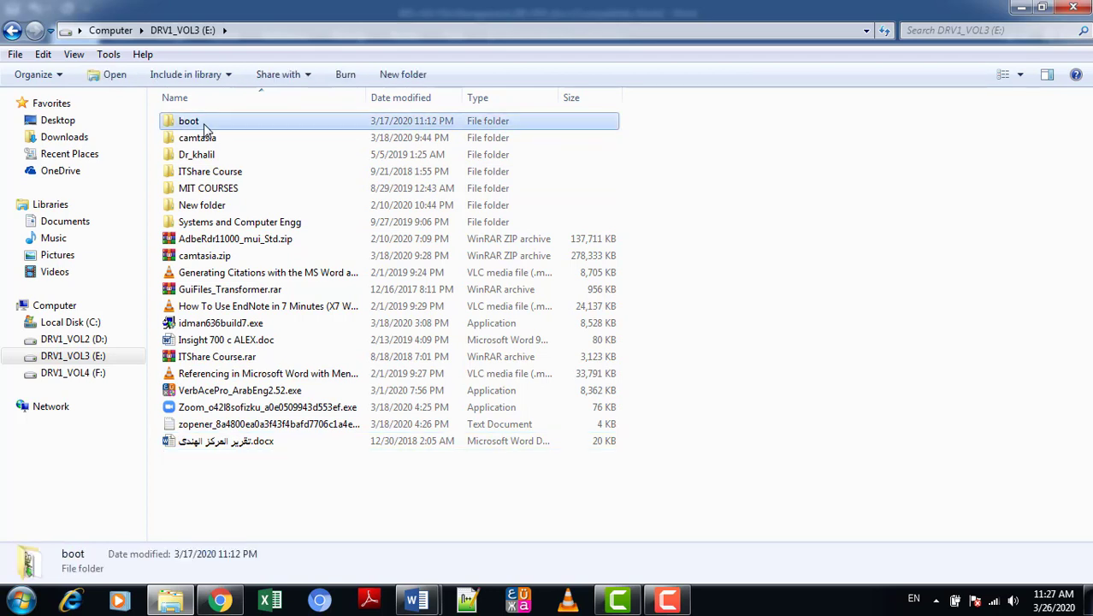
pyautogui.keyDown('ctrl'); pyautogui.click(237, 207); pyautogui.keyUp('ctrl')
pyautogui.keyDown('ctrl'); pyautogui.click(246, 292); pyautogui.keyUp('ctrl')
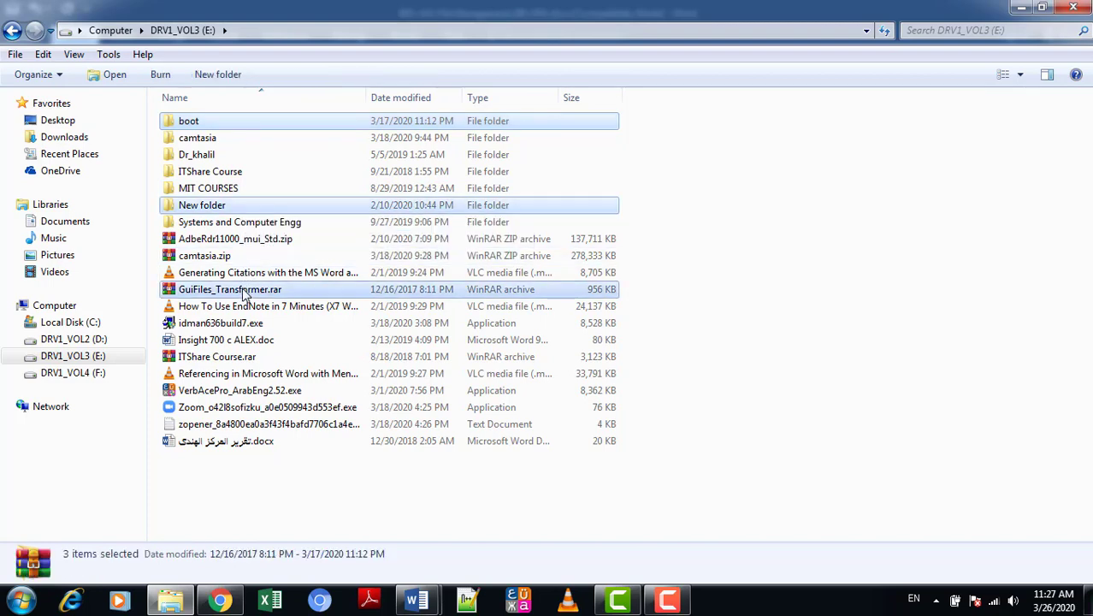
pyautogui.keyDown('ctrl'); pyautogui.click(248, 411); pyautogui.keyUp('ctrl')
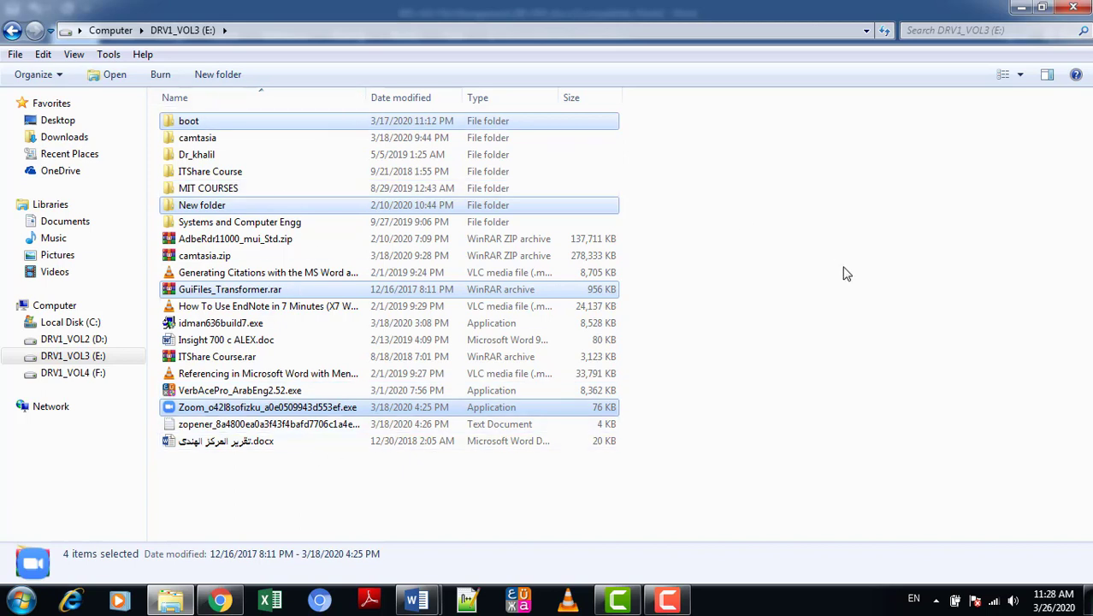
pyautogui.click(787, 360)
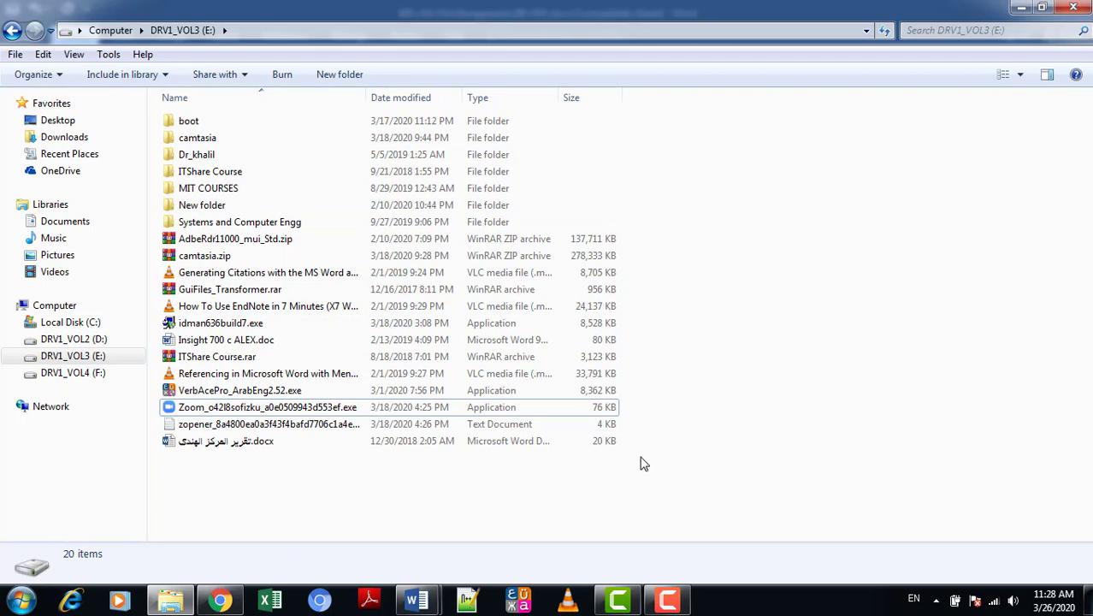
# - Select all items on drive E, clear the selection, and select the contiguous range from the last .docx up to the third folder
pyautogui.moveTo(487, 468); pyautogui.dragTo(179, 124)
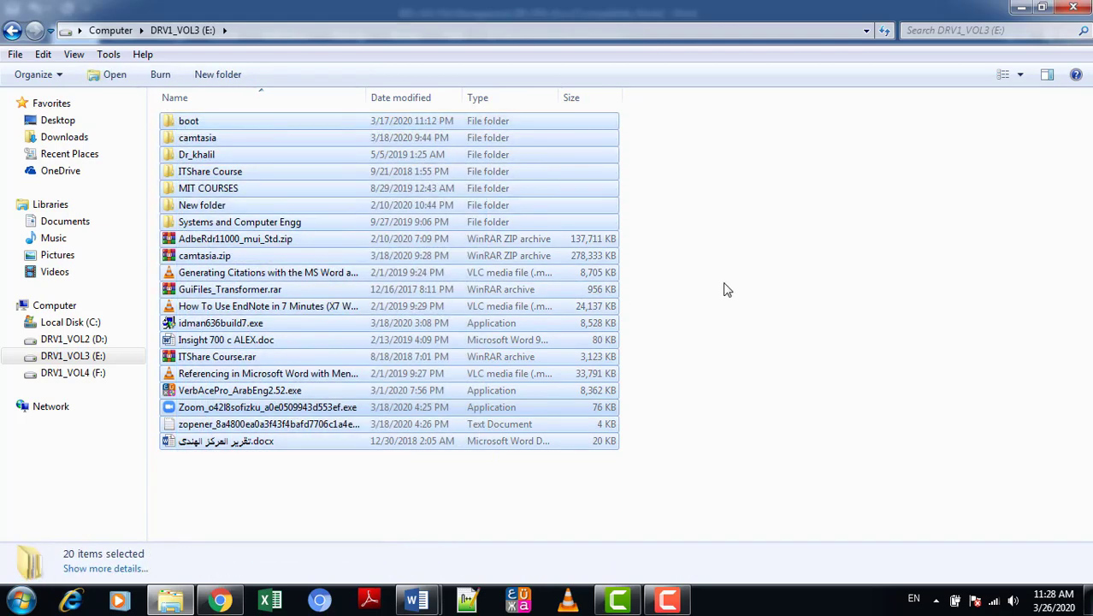
pyautogui.click(716, 366)
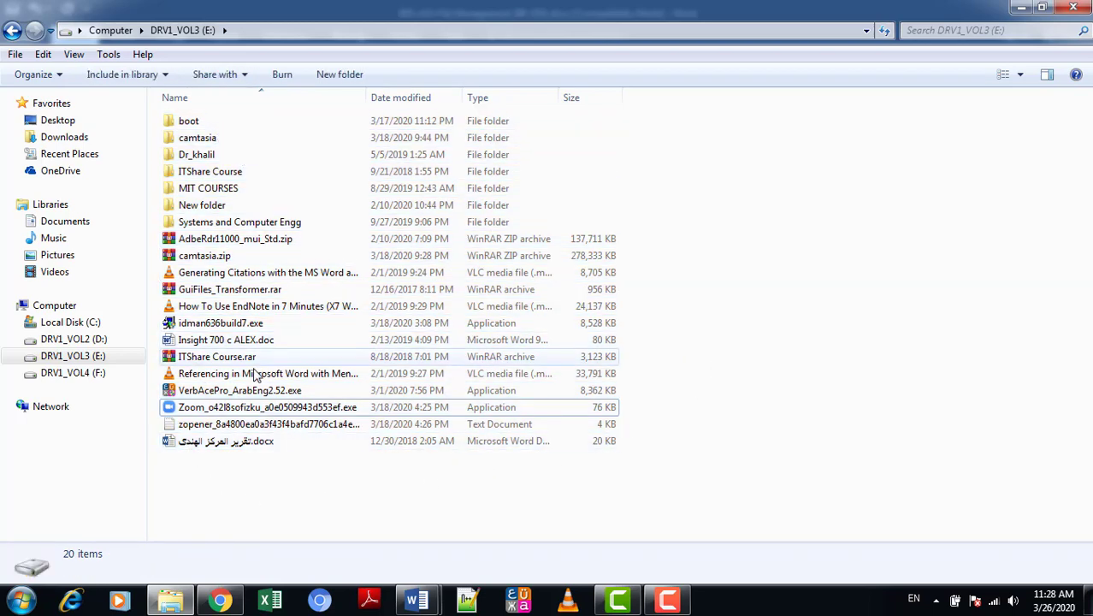
pyautogui.click(206, 441)
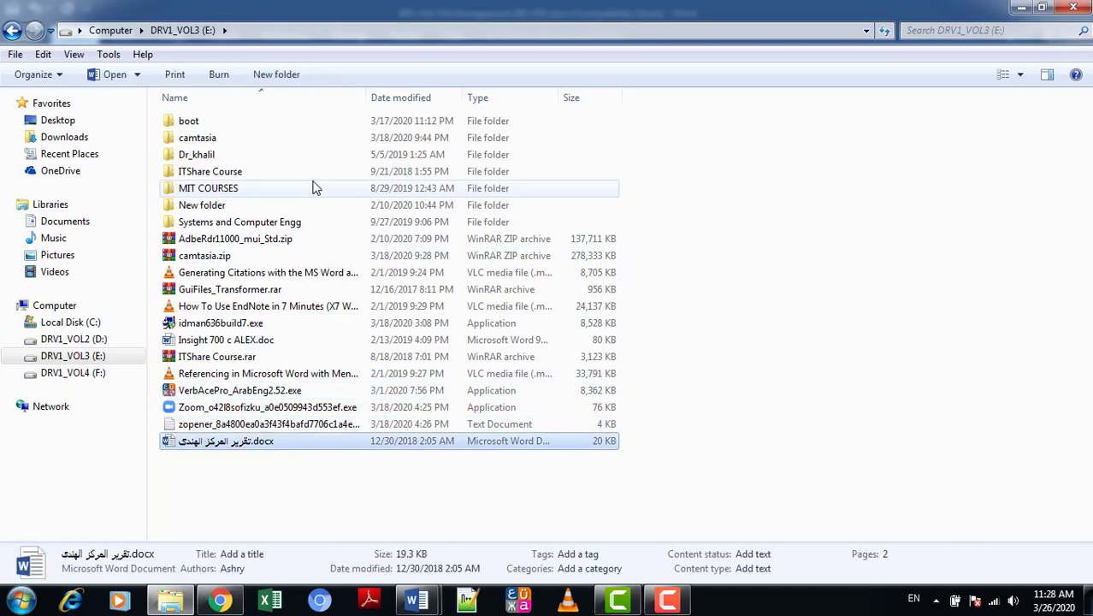
pyautogui.keyDown('shift'); pyautogui.click(211, 153); pyautogui.keyUp('shift')
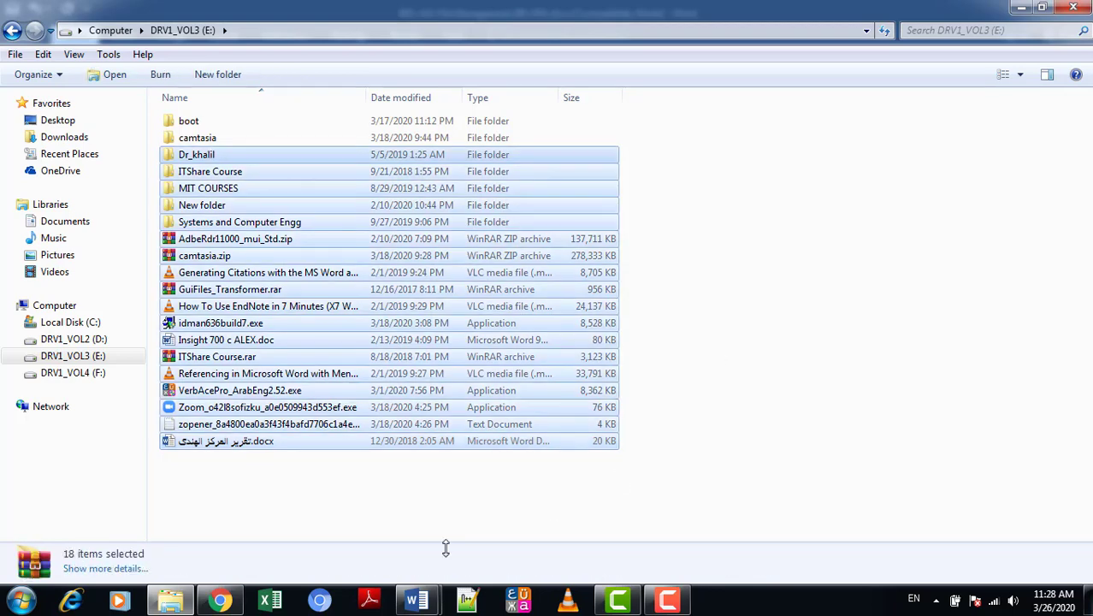
# - Switch to kh.docx in Word and delete the blank lines between the first and second text blocks
pyautogui.moveTo(417, 599)
pyautogui.click(514, 554)
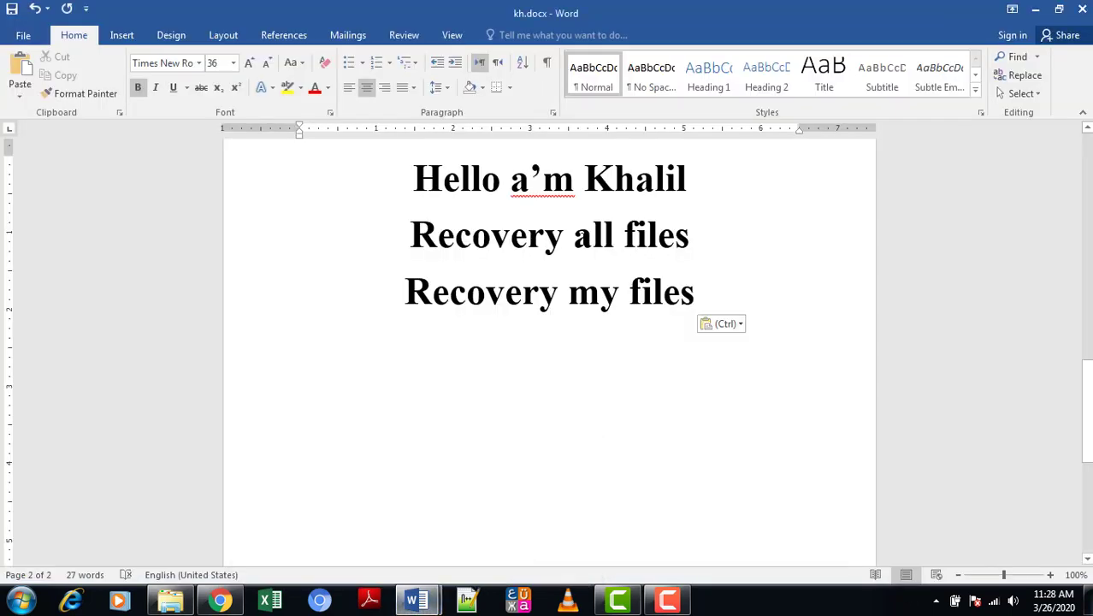
pyautogui.scroll(-5, 573, 231)
pyautogui.scroll(10, 548, 342)
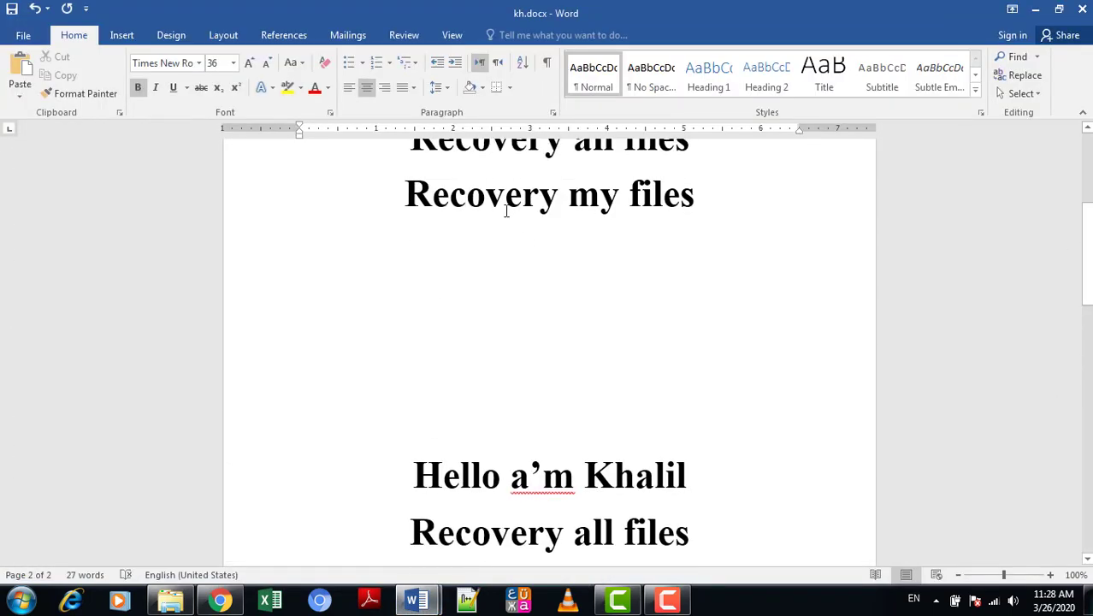
pyautogui.click(434, 251)
pyautogui.press('Delete')
pyautogui.press('Delete')
pyautogui.press('Delete')
pyautogui.press('Delete')
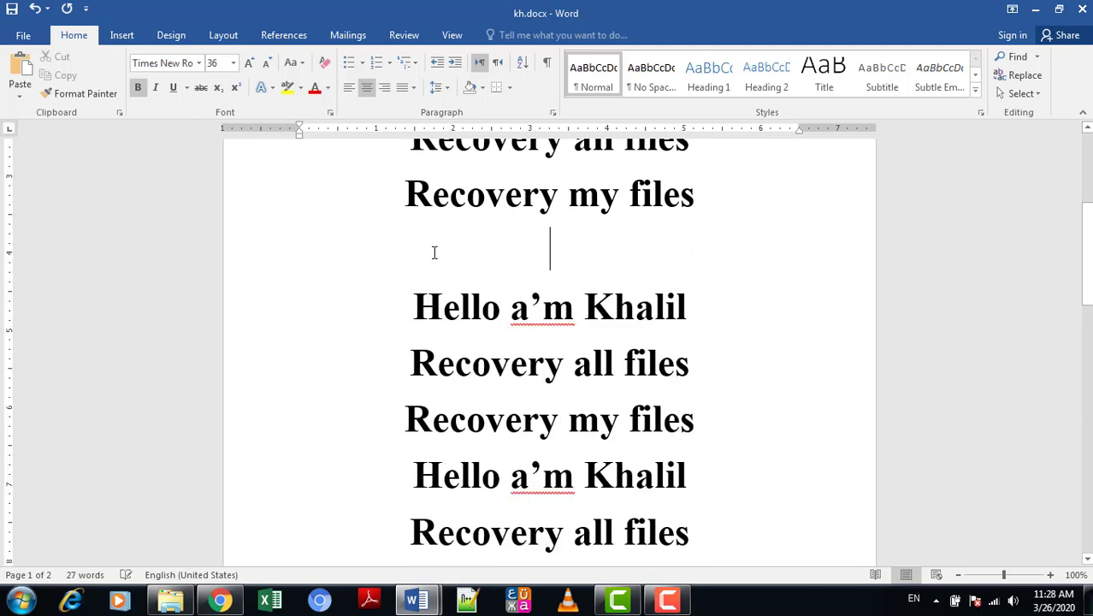
# - Delete the two blank lines above the first greeting line at the start of the document
pyautogui.scroll(5, 804, 209)
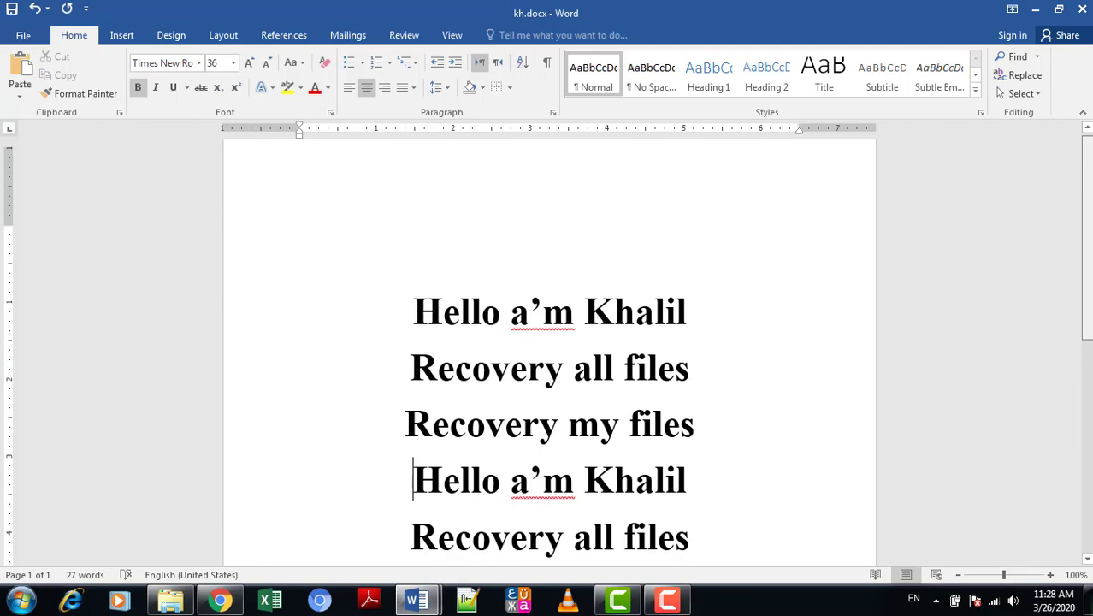
pyautogui.click(490, 239)
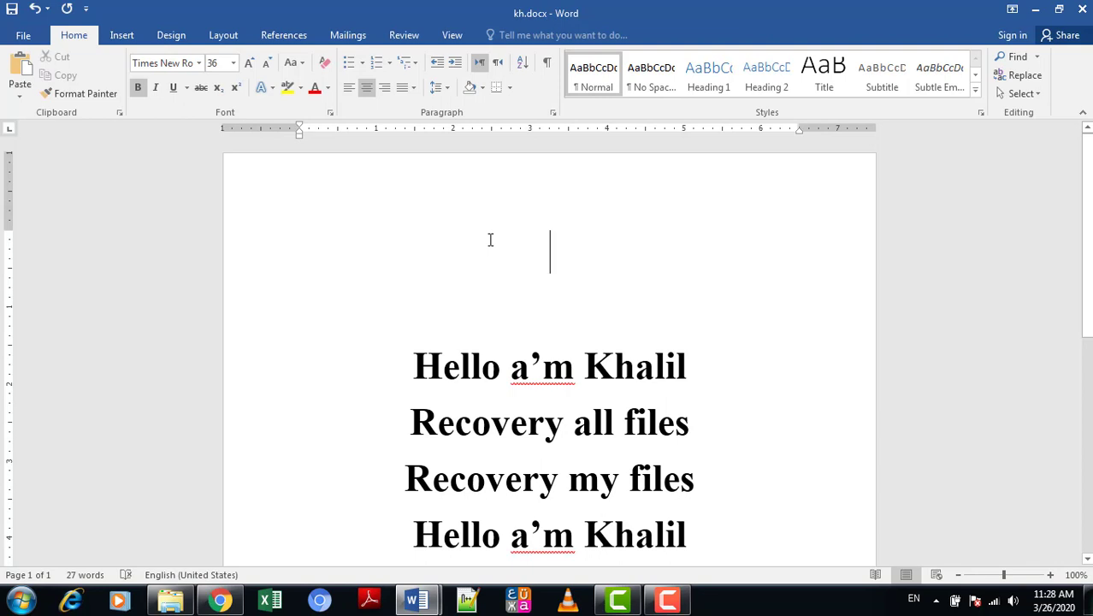
pyautogui.press('Delete')
pyautogui.press('Delete')
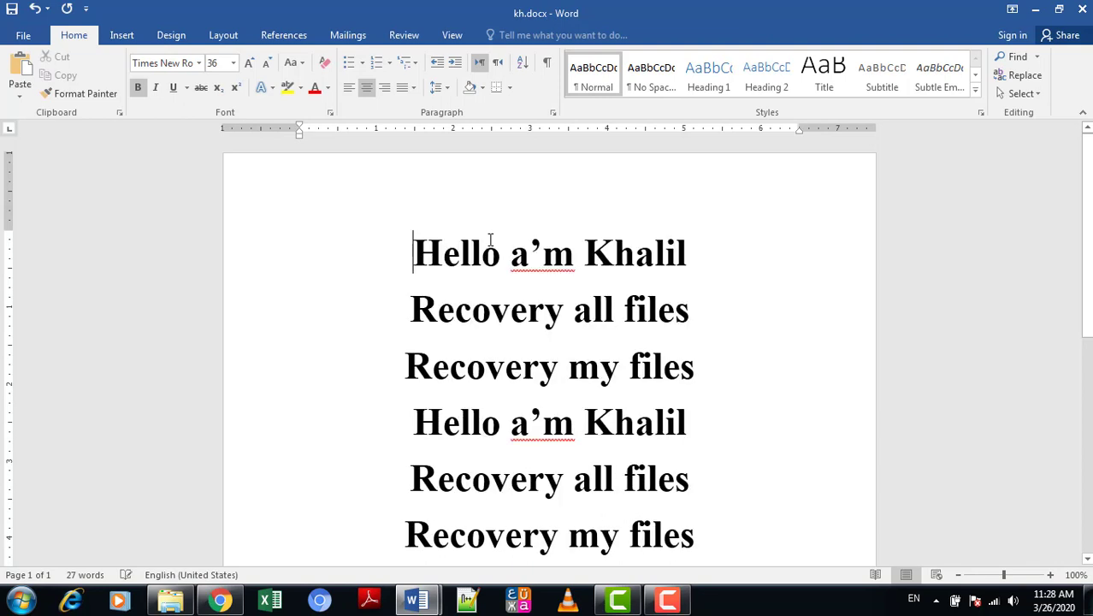
# - Select the first greeting line and extend the selection through the end of the second "Recovery my files" line
pyautogui.moveTo(1088, 248); pyautogui.dragTo(1091, 448)
pyautogui.scroll(5, 549, 342)
pyautogui.moveTo(411, 251); pyautogui.dragTo(682, 272)
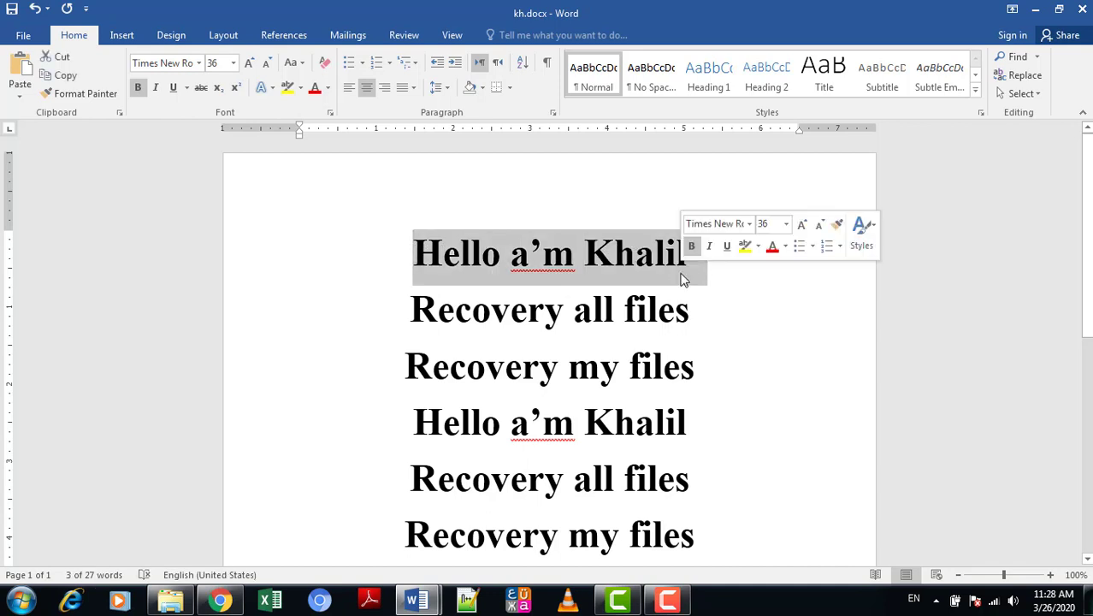
pyautogui.click(505, 263)
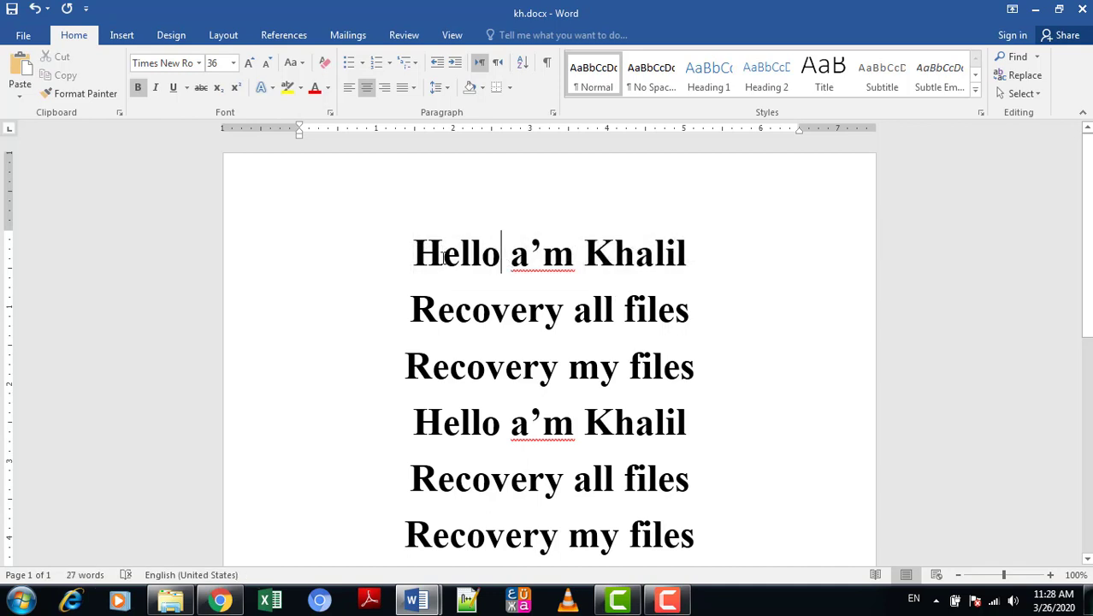
pyautogui.moveTo(411, 255); pyautogui.dragTo(720, 256)
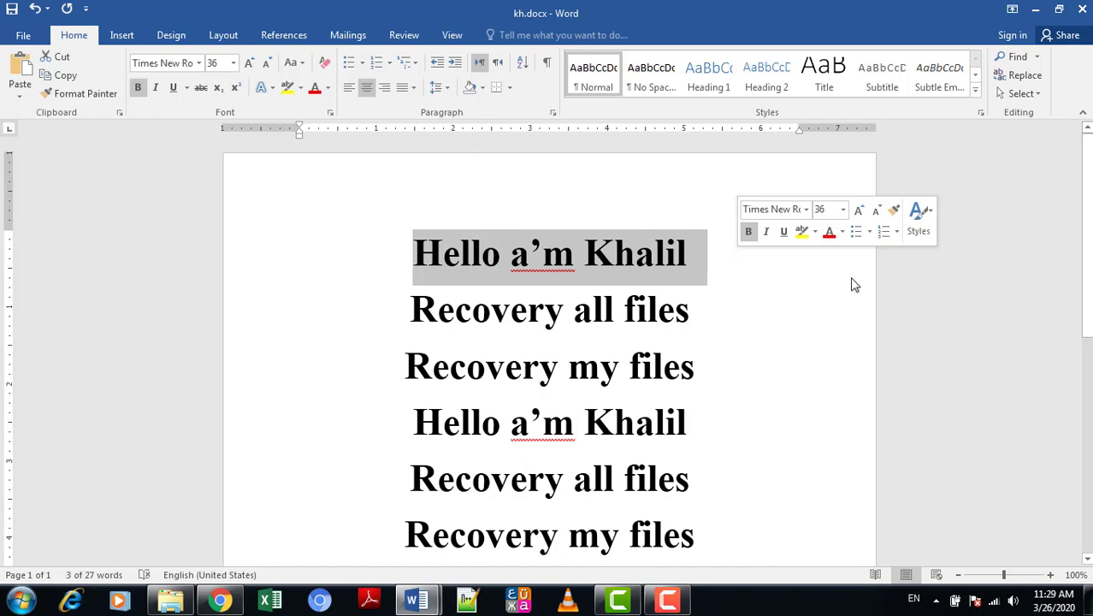
pyautogui.scroll(-1, 1086, 239)
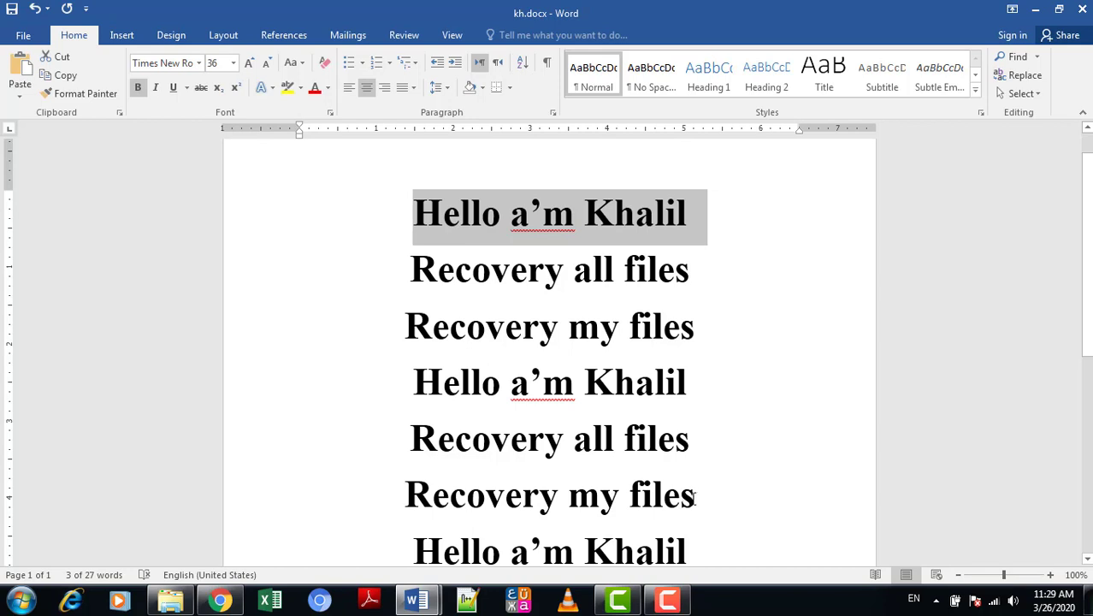
pyautogui.keyDown('shift'); pyautogui.click(695, 499); pyautogui.keyUp('shift')
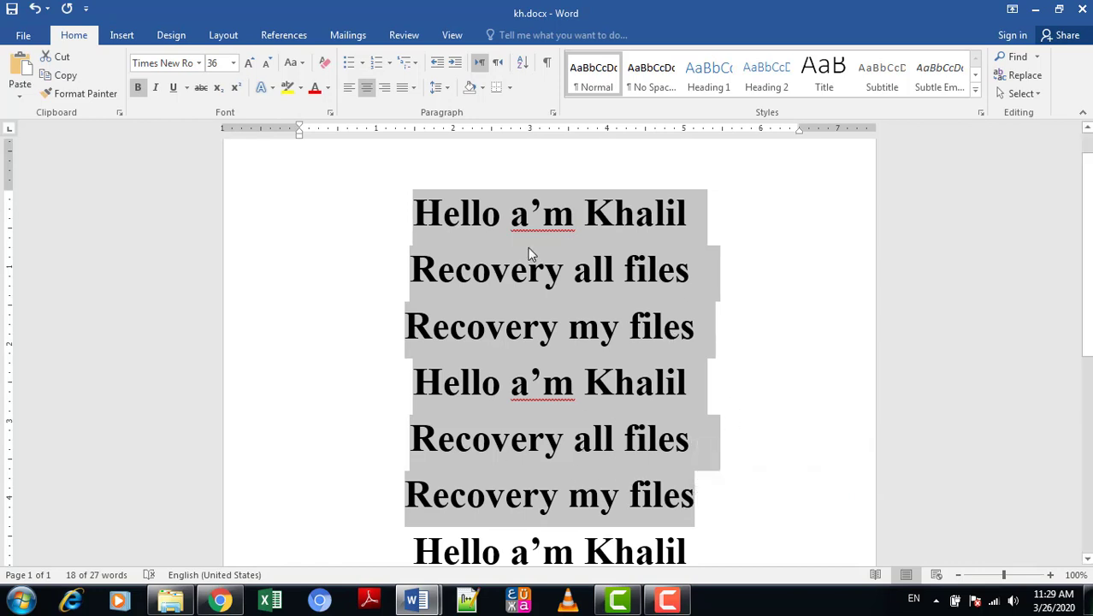
# - Select the non-adjacent first, third, fifth, seventh and ninth text lines together, and clear the selection
pyautogui.click(486, 226)
pyautogui.moveTo(413, 212); pyautogui.dragTo(711, 211)
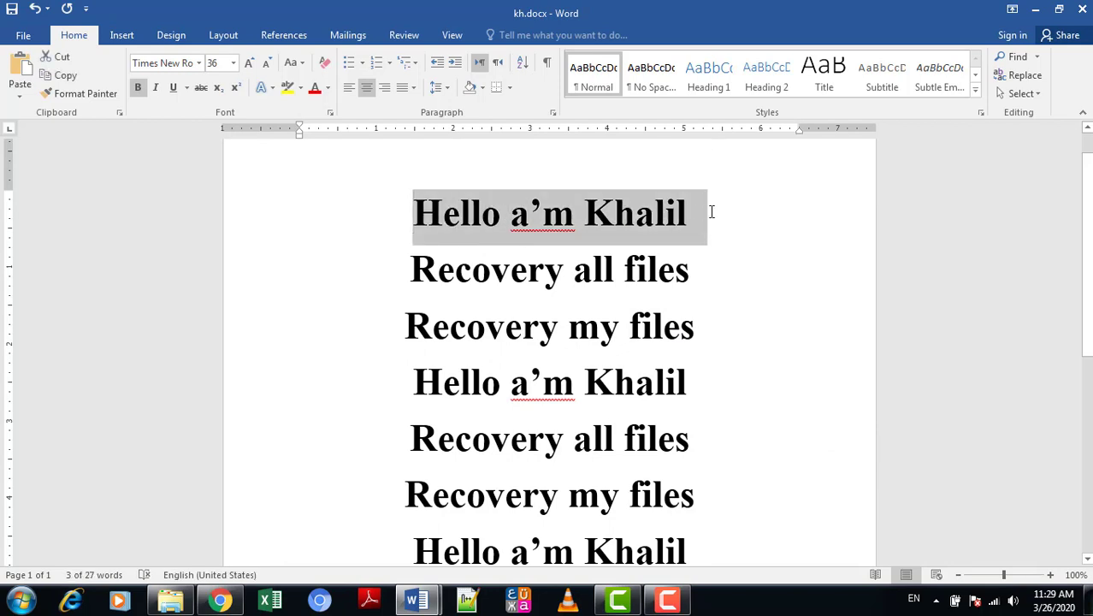
pyautogui.moveTo(407, 326); pyautogui.dragTo(720, 324)
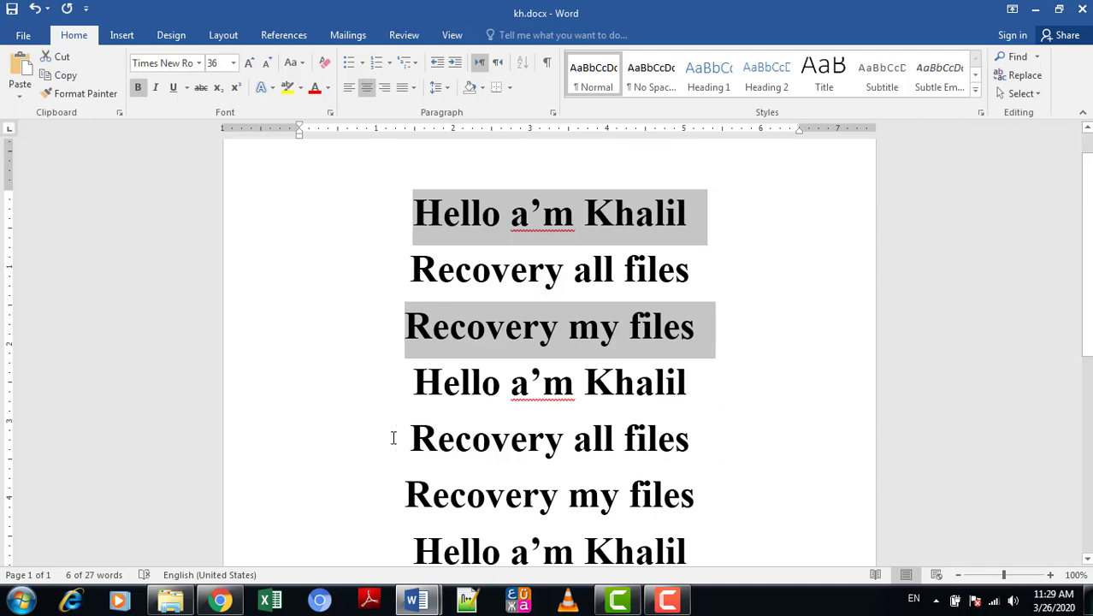
pyautogui.moveTo(396, 438); pyautogui.dragTo(715, 438)
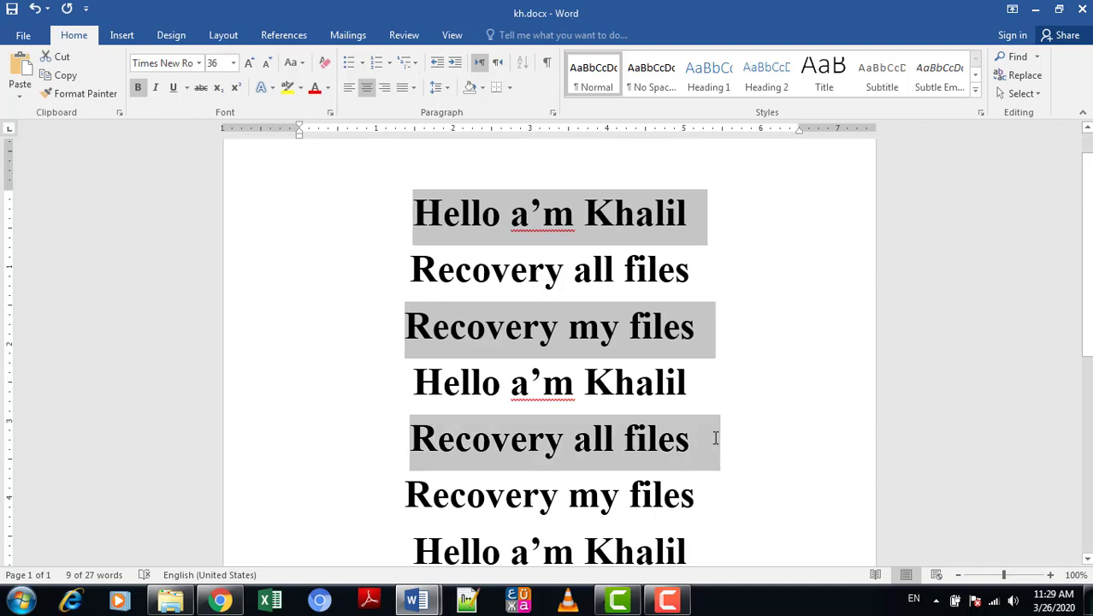
pyautogui.moveTo(407, 541); pyautogui.dragTo(709, 547)
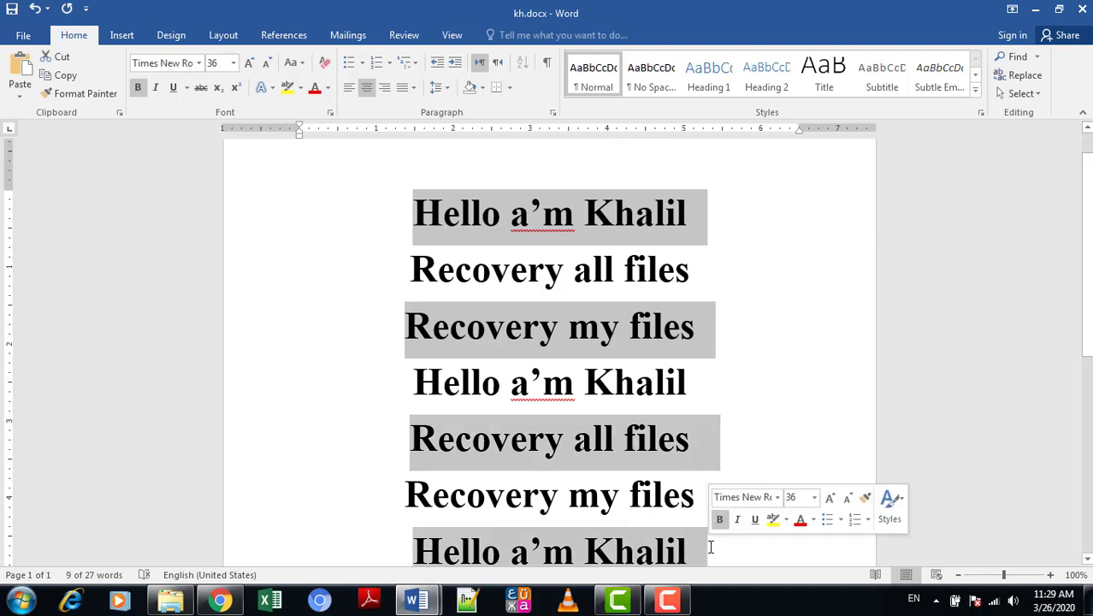
pyautogui.scroll(-4, 549, 342)
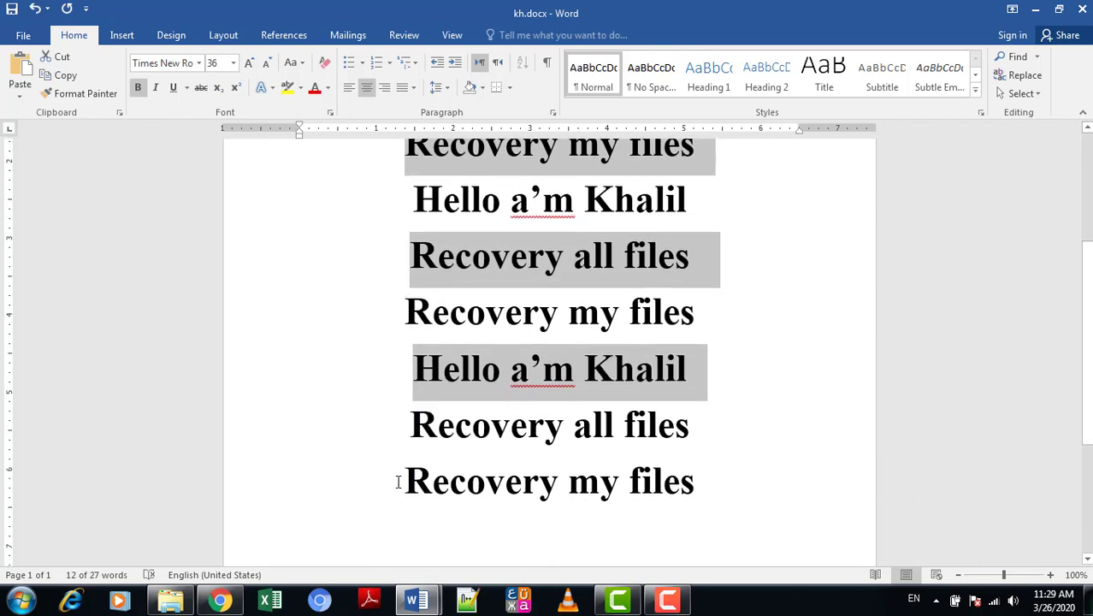
pyautogui.moveTo(397, 481); pyautogui.dragTo(661, 471)
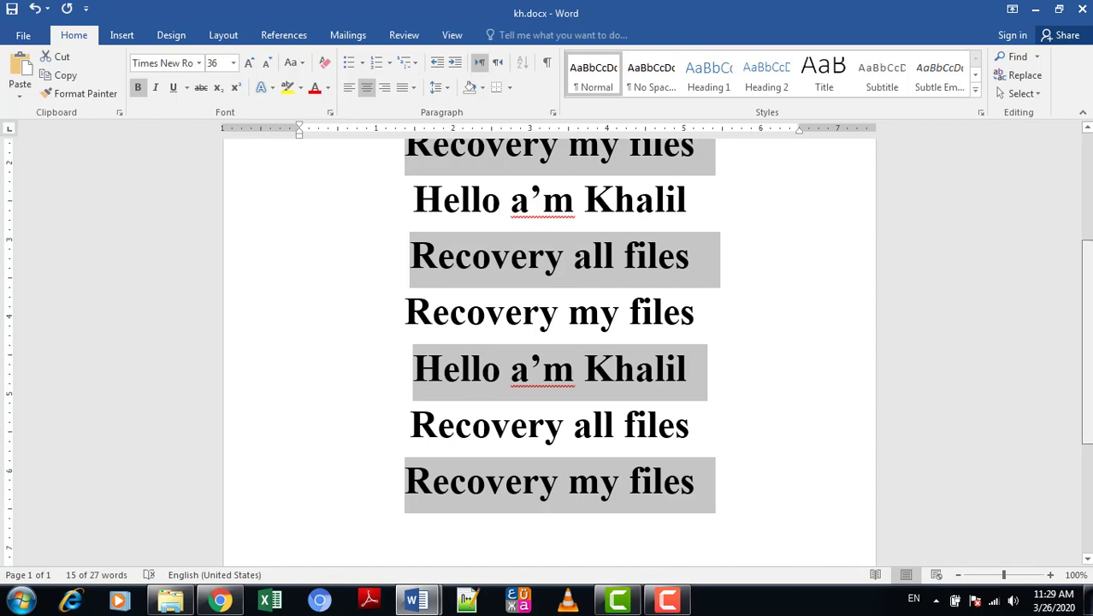
pyautogui.scroll(4, 549, 342)
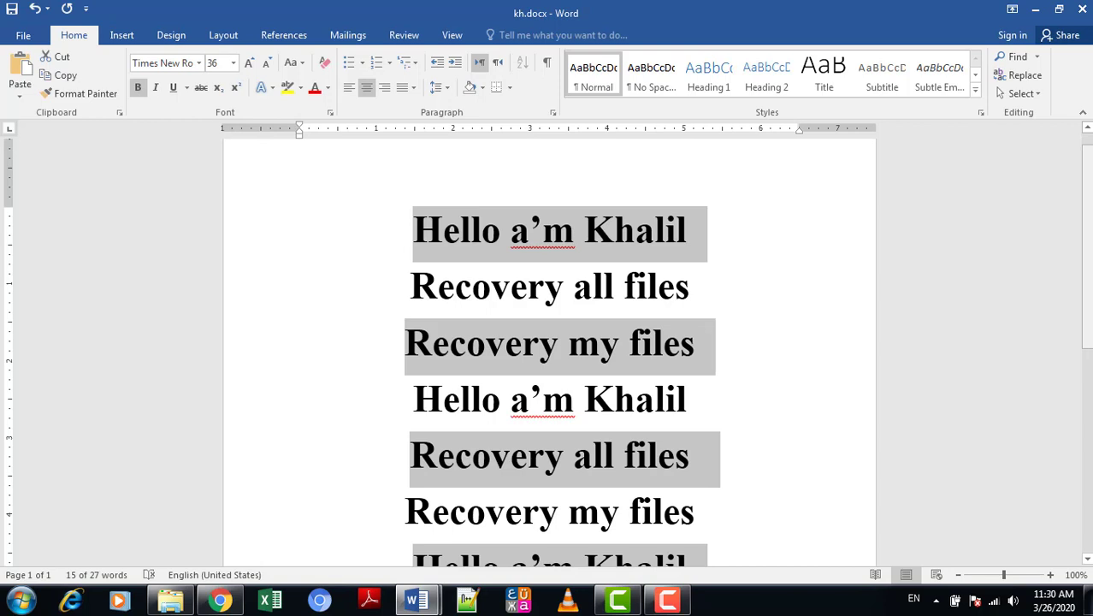
pyautogui.click(542, 229)
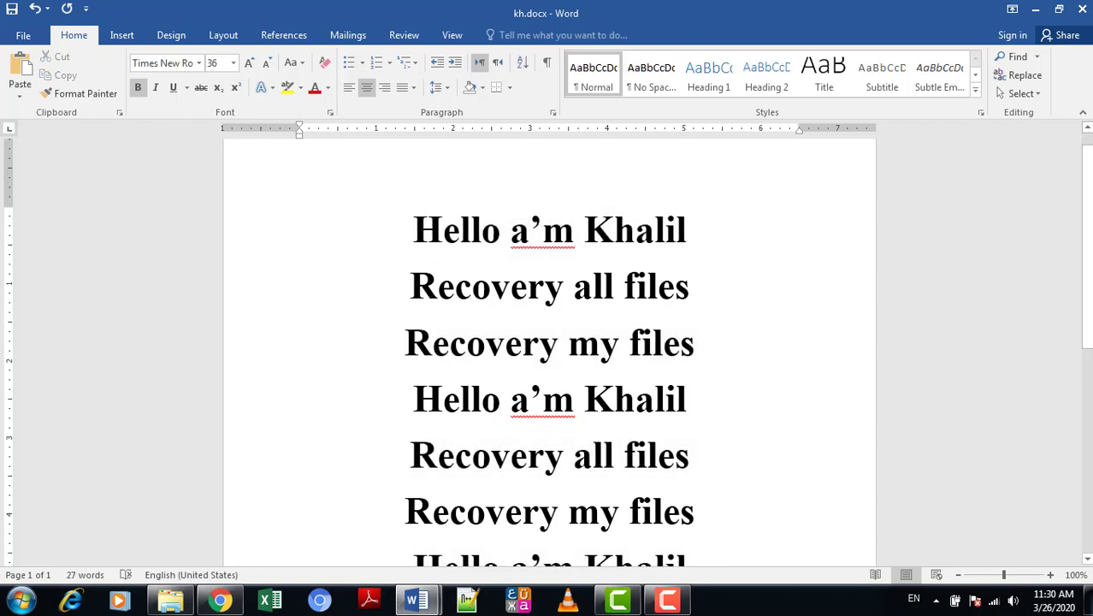
# - Select the text from the start of the first greeting line through the second "Recovery my files" line, and clear the selection
pyautogui.moveTo(413, 229); pyautogui.dragTo(684, 229)
pyautogui.click(469, 229)
pyautogui.press('Home')
pyautogui.scroll(-1, 1084, 256)
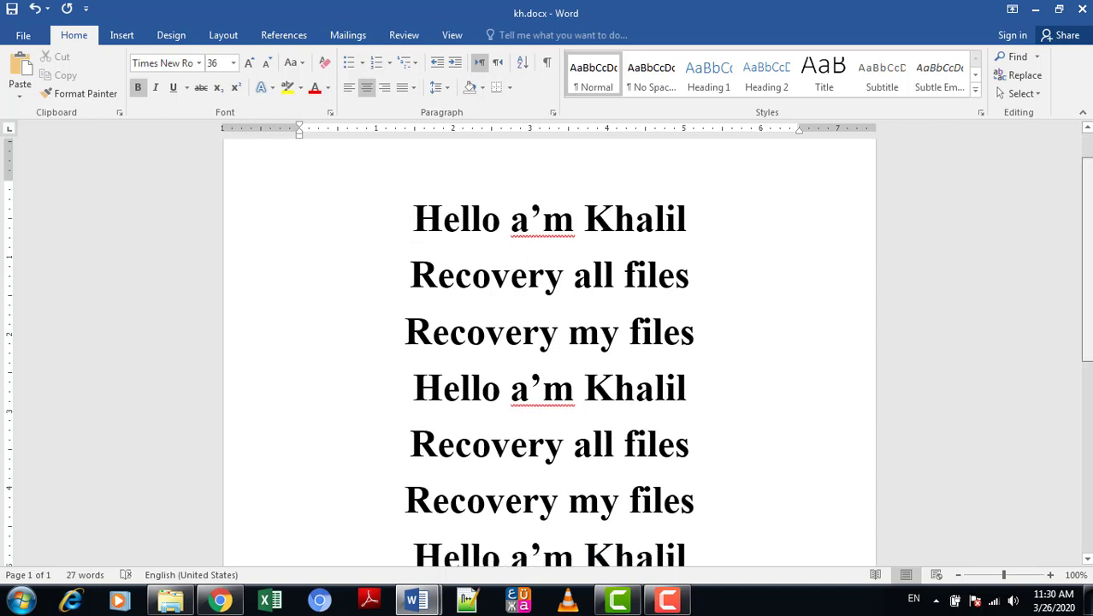
pyautogui.scroll(-1, 1084, 257)
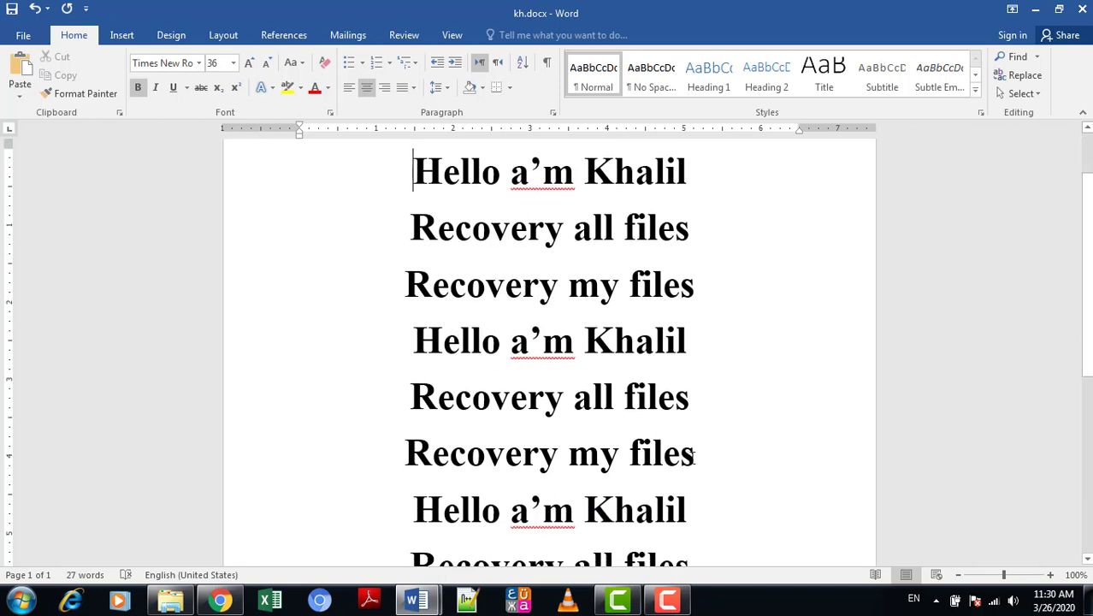
pyautogui.keyDown('shift'); pyautogui.click(695, 457); pyautogui.keyUp('shift')
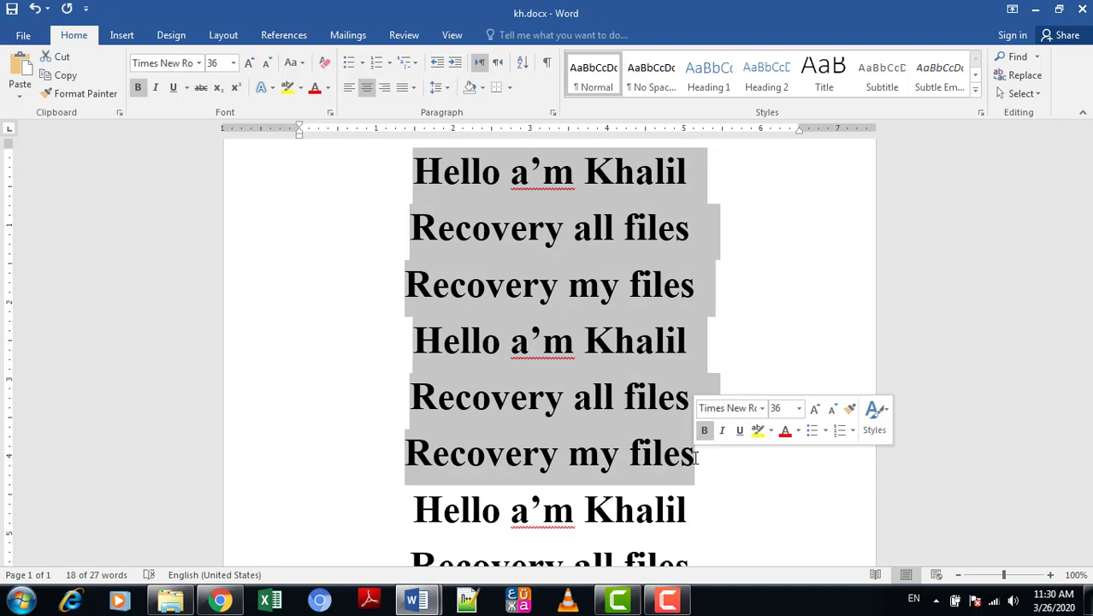
pyautogui.click(575, 440)
# - Switch to 005-ch5-File Management (88-104).docx and view the section on selecting all files and folders
pyautogui.moveTo(416, 599)
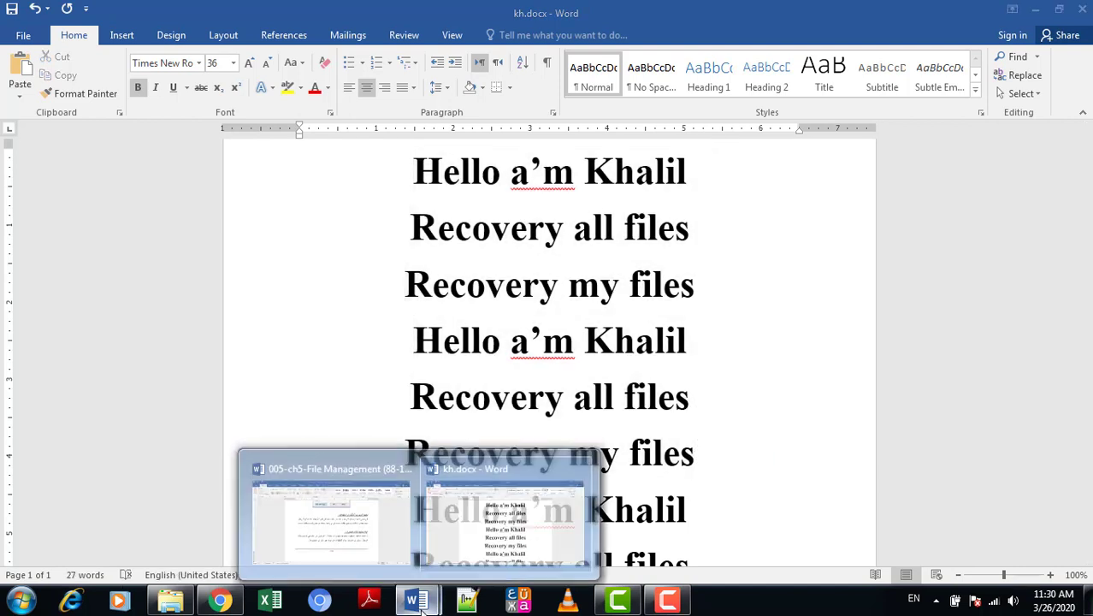
pyautogui.click(345, 516)
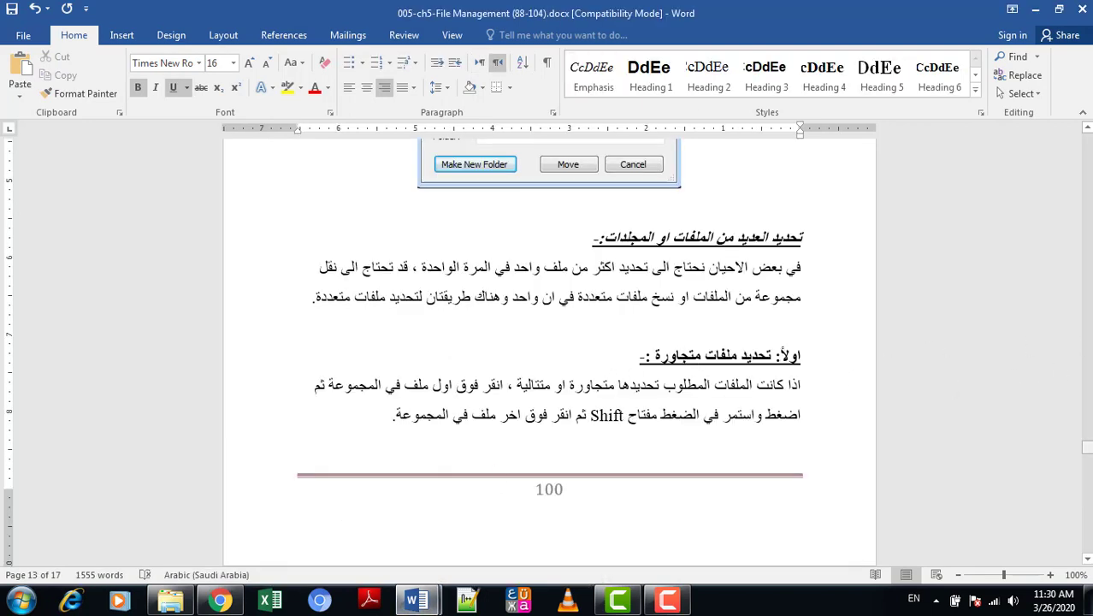
pyautogui.click(1087, 449)
pyautogui.moveTo(1088, 449); pyautogui.dragTo(1088, 468)
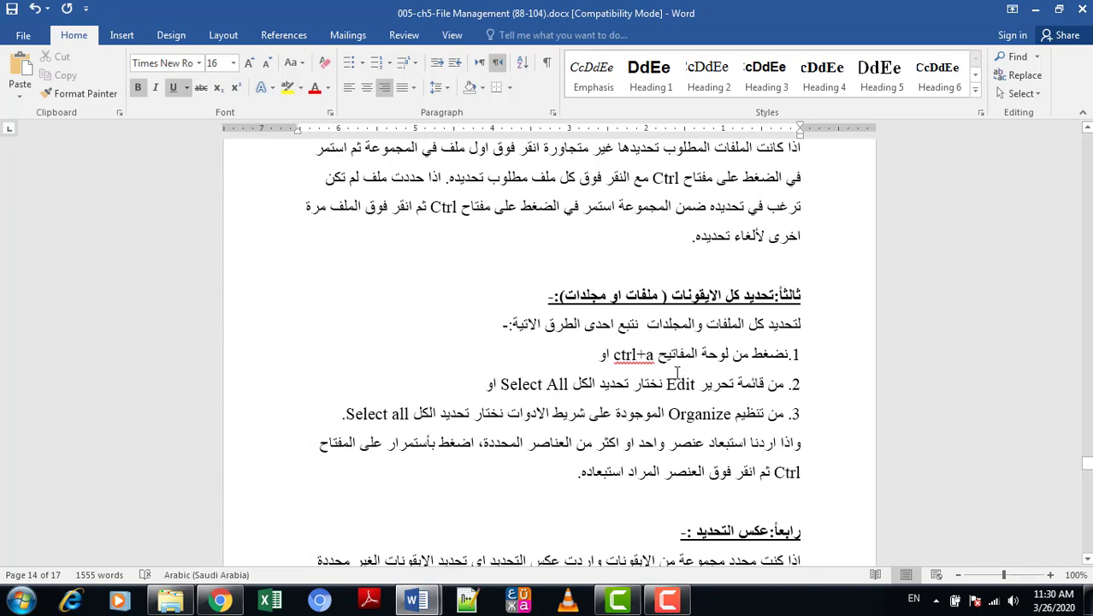
# - Switch back to kh.docx, select the entire document text, check the selection down to the end, and clear it
pyautogui.moveTo(417, 601)
pyautogui.click(497, 548)
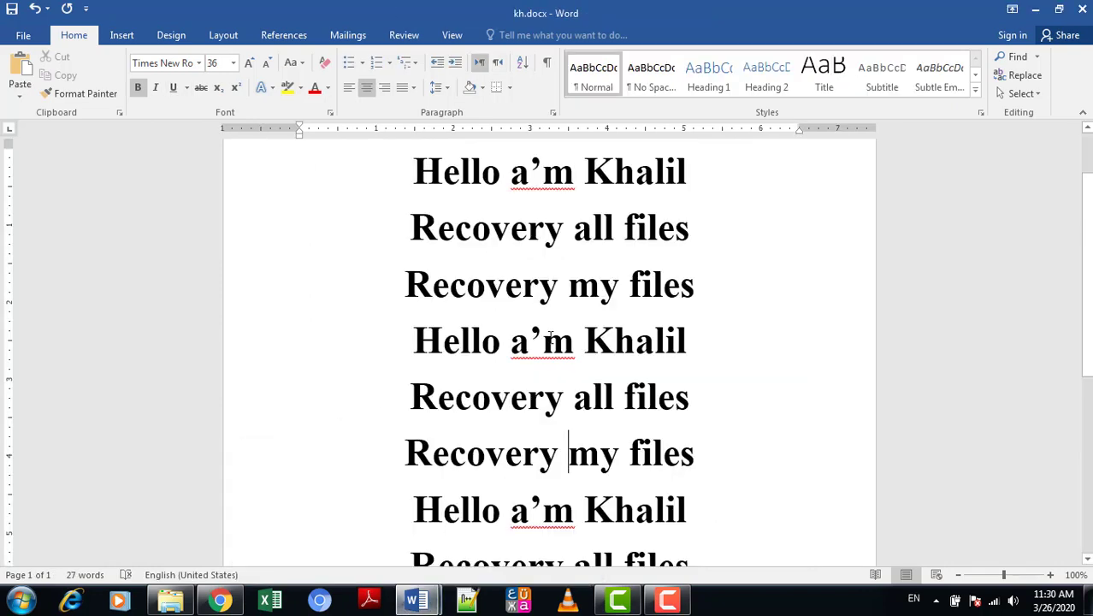
pyautogui.scroll(1, 1088, 212)
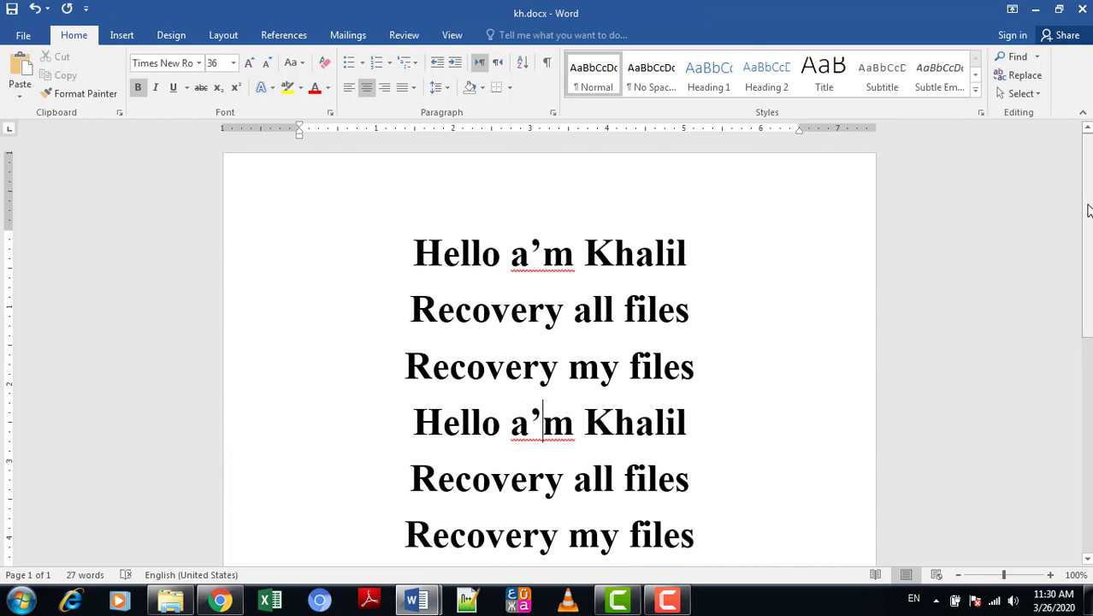
pyautogui.click(552, 228)
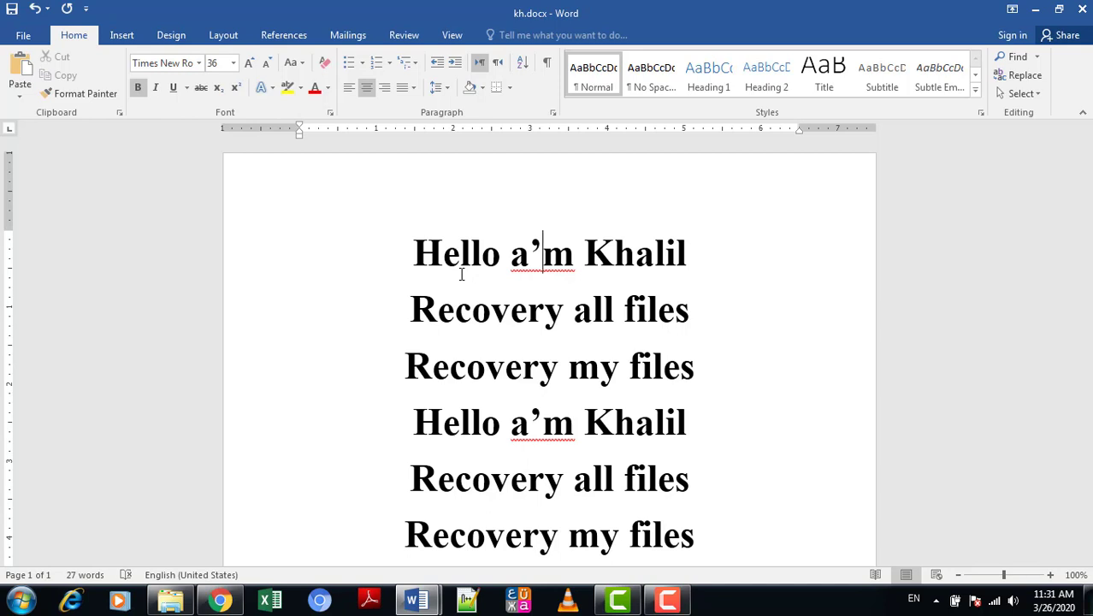
pyautogui.hotkey('ctrl', 'a')
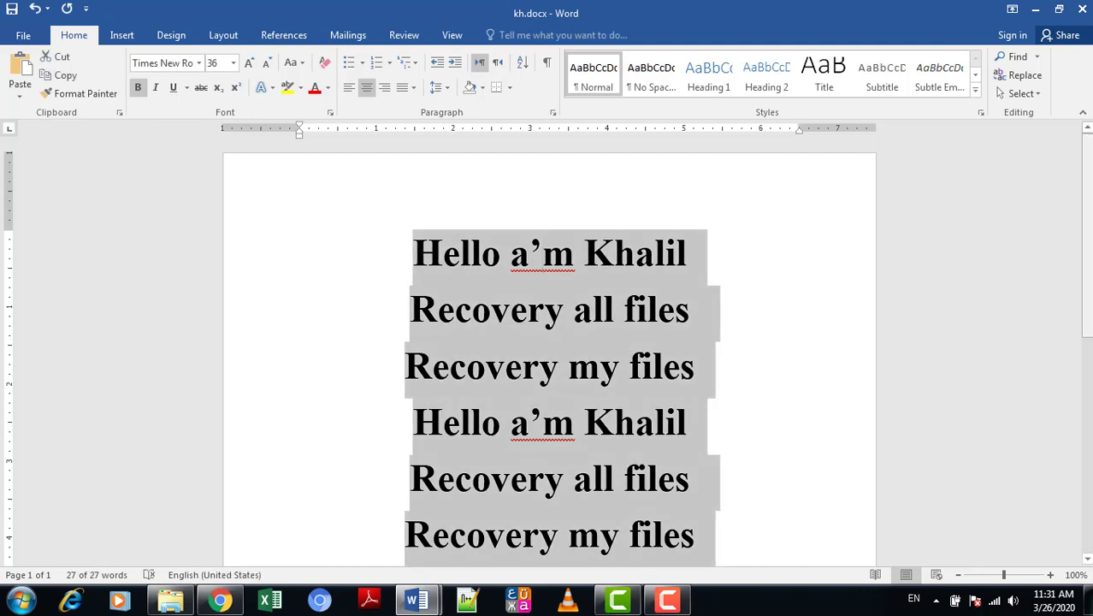
pyautogui.scroll(-7, 460, 274)
pyautogui.scroll(-2, 549, 342)
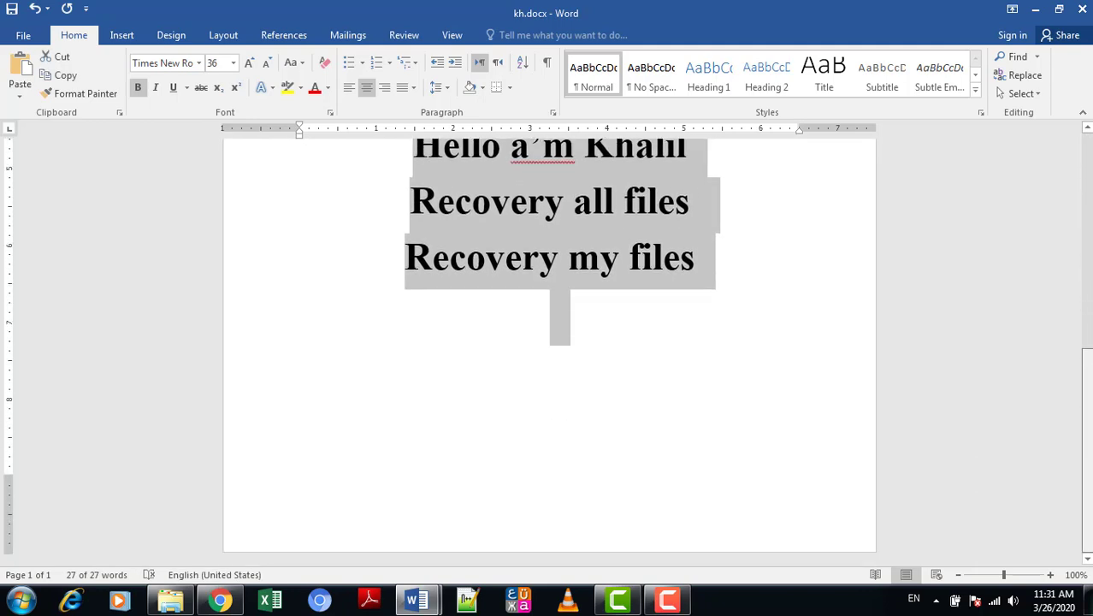
pyautogui.scroll(9, 386, 474)
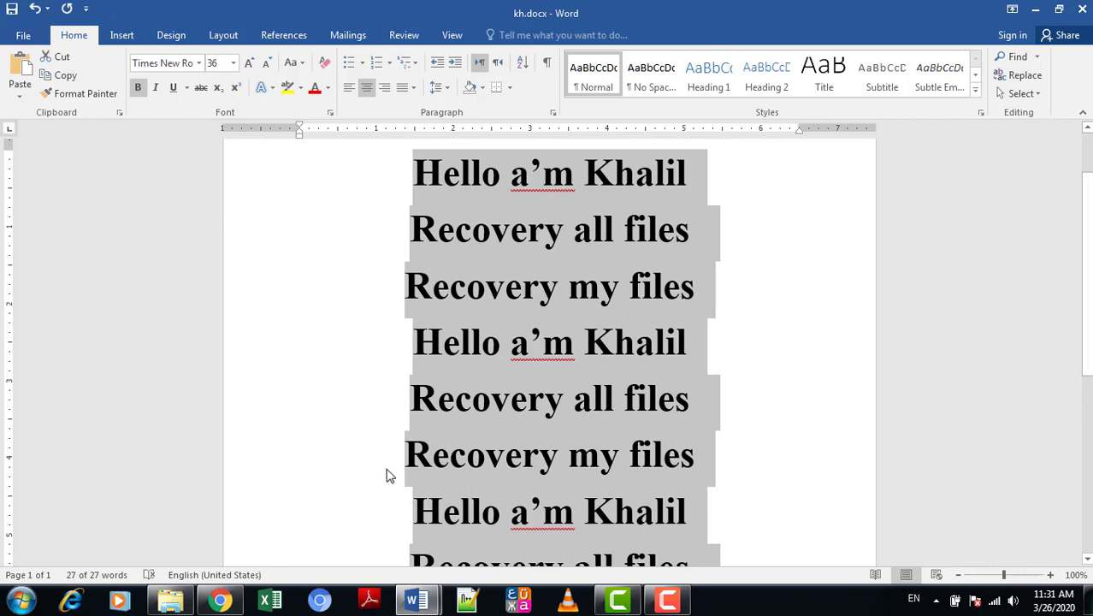
pyautogui.click(568, 364)
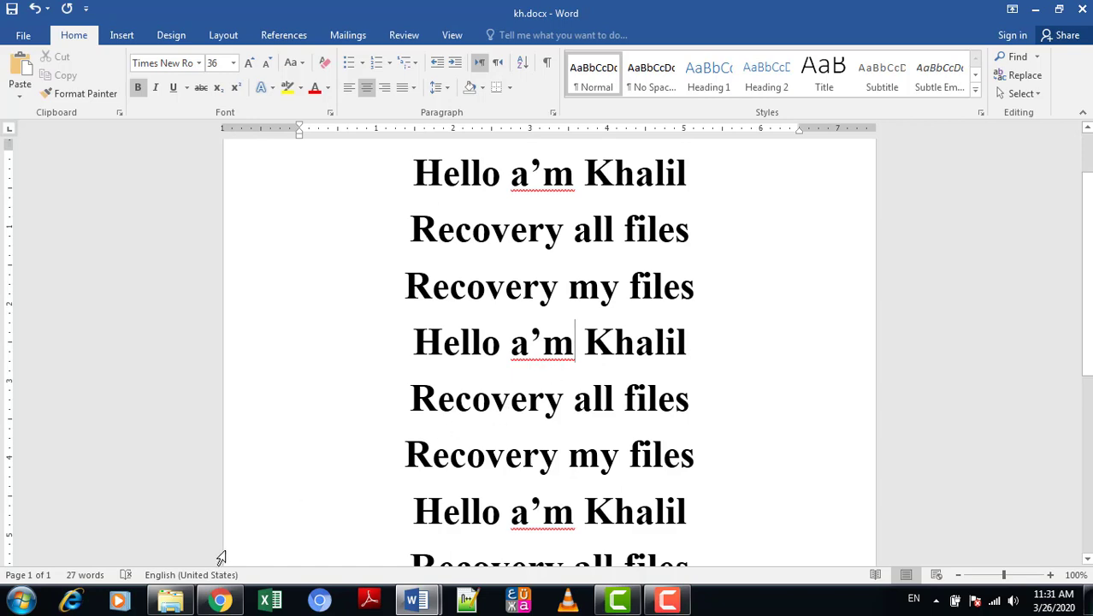
# - Switch to the DRV1_VOL3 (E:) window in Windows Explorer, clear the existing selection and select all items
pyautogui.click(170, 600)
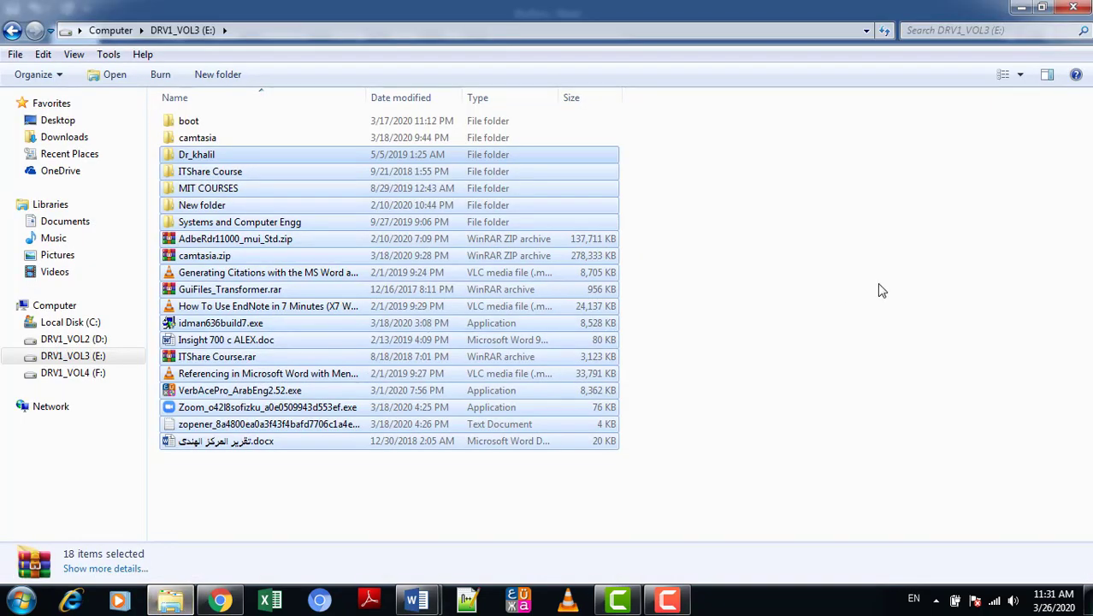
pyautogui.click(884, 288)
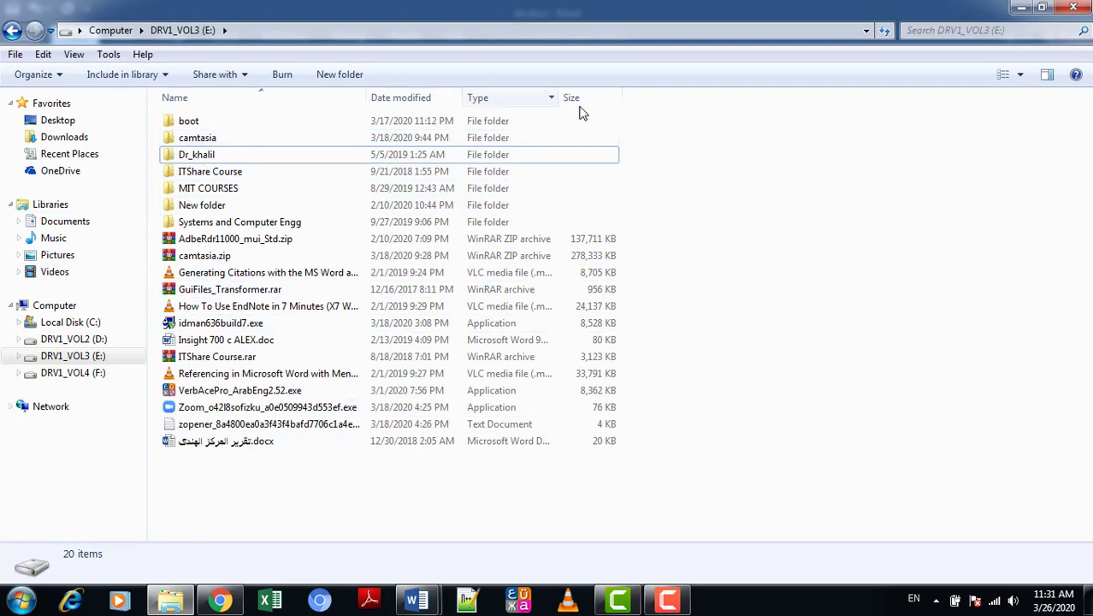
pyautogui.click(42, 54)
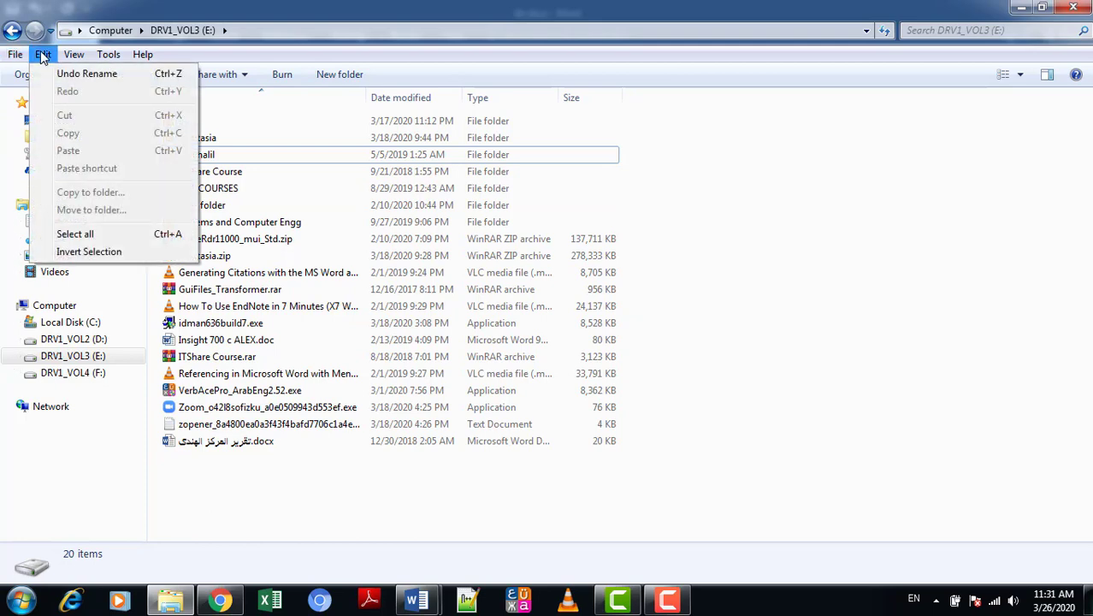
pyautogui.click(75, 234)
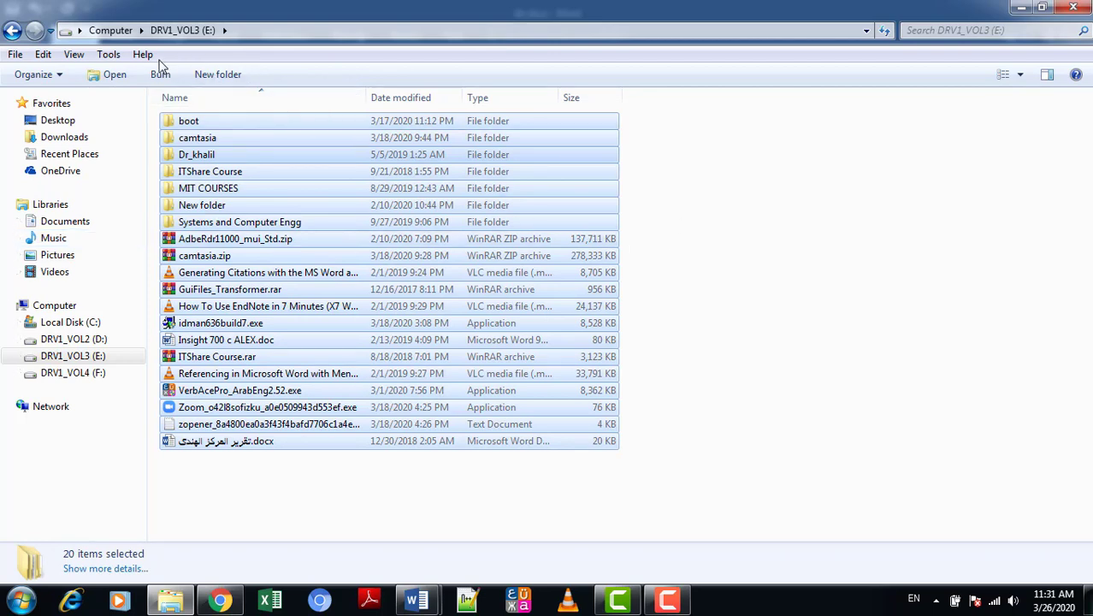
# - Invert the selection of the files and folders on DRV1_VOL3 (E:)
pyautogui.click(60, 79)
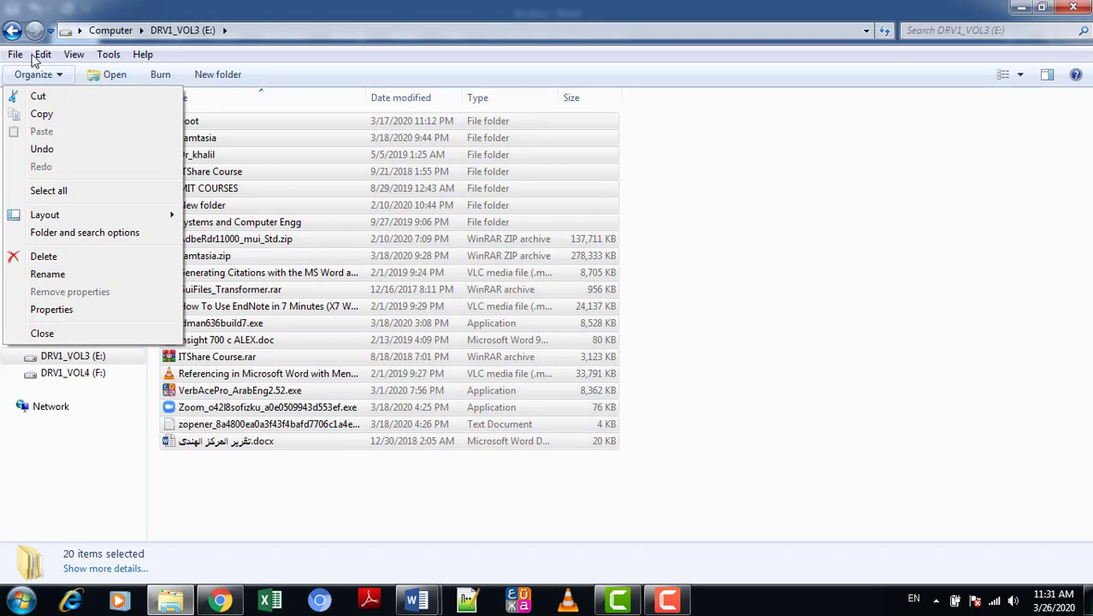
pyautogui.click(43, 55)
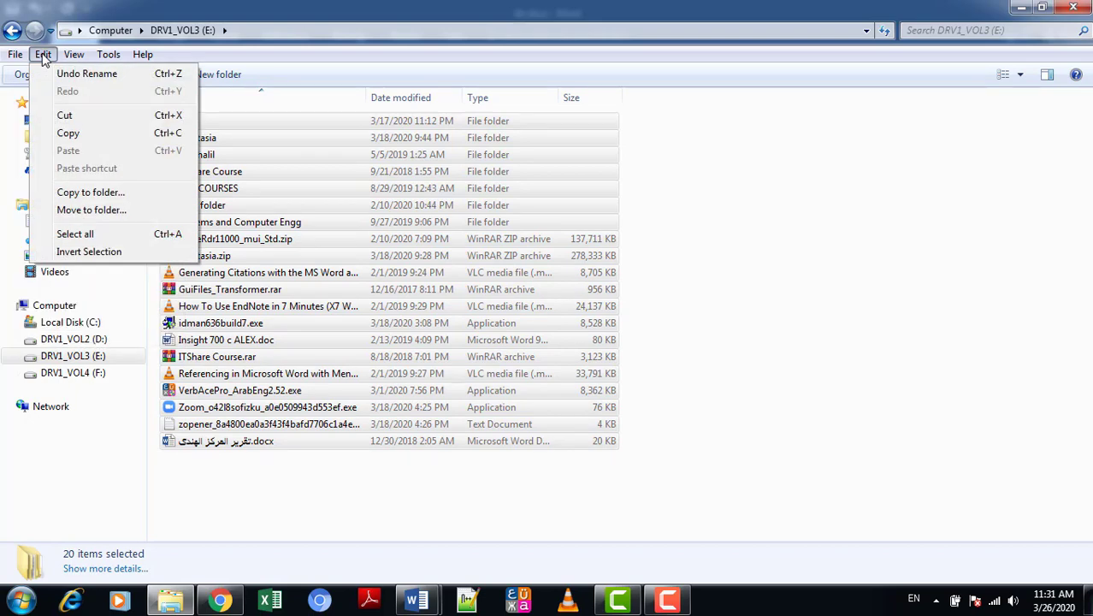
pyautogui.click(107, 253)
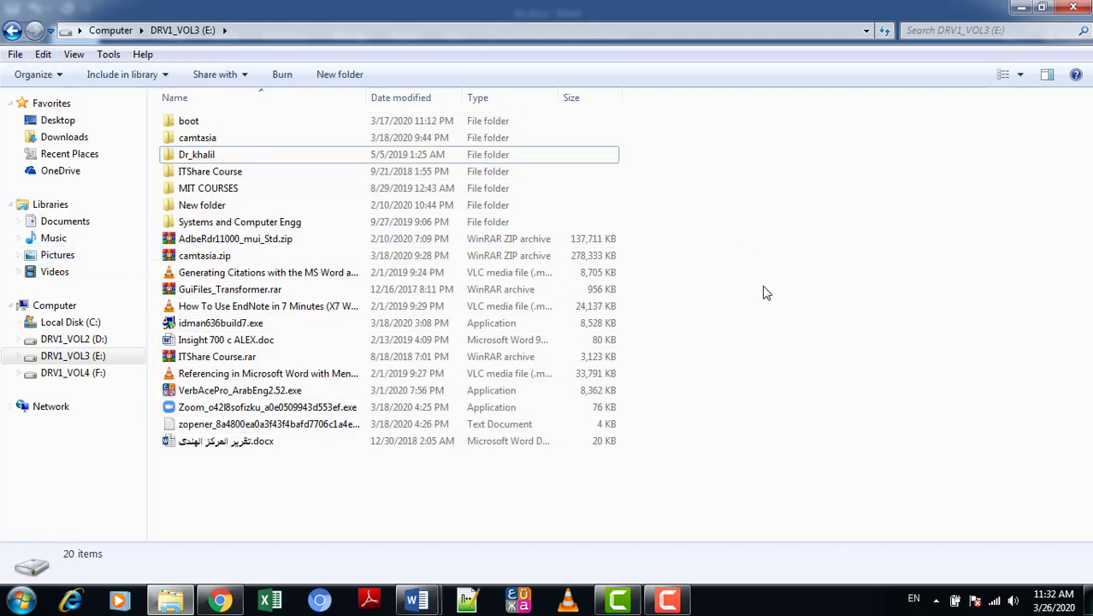
# - Switch to kh.docx in Word and select all of its text
pyautogui.moveTo(438, 603)
pyautogui.click(506, 500)
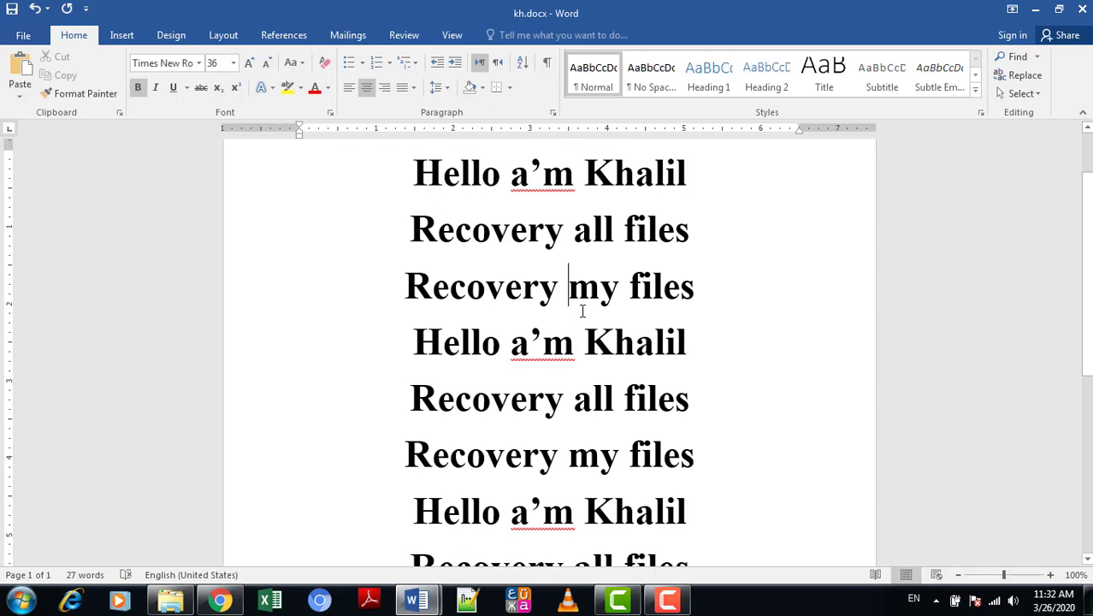
pyautogui.hotkey('ctrl', 'a')
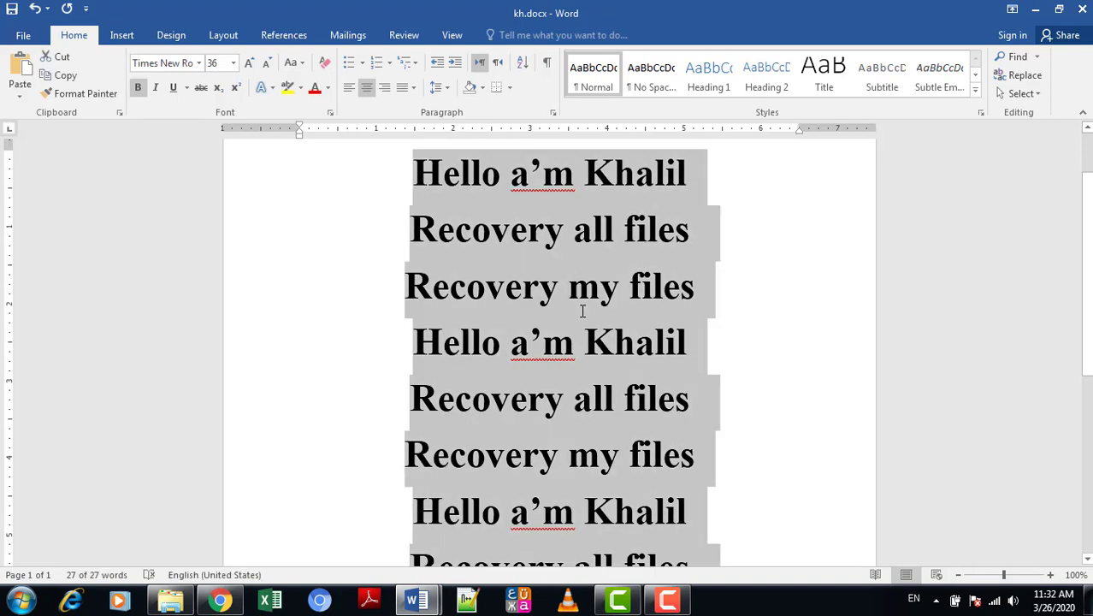
# - Return to the DRV1_VOL3 (E:) window, select all files and folders, and invert the selection
pyautogui.click(170, 601)
pyautogui.click(475, 309)
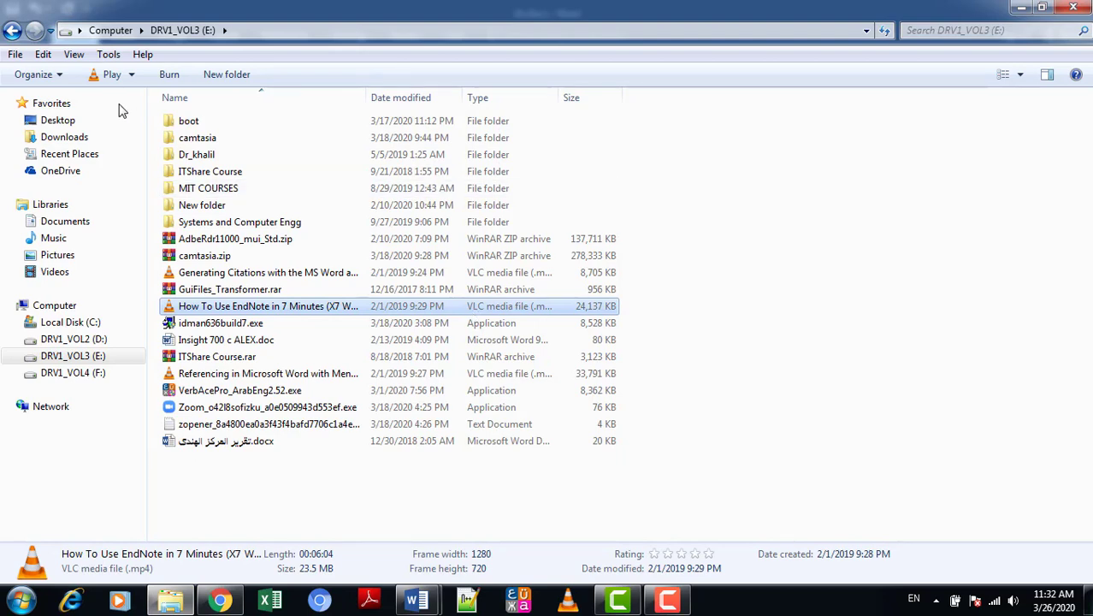
pyautogui.click(43, 54)
pyautogui.press('Right')
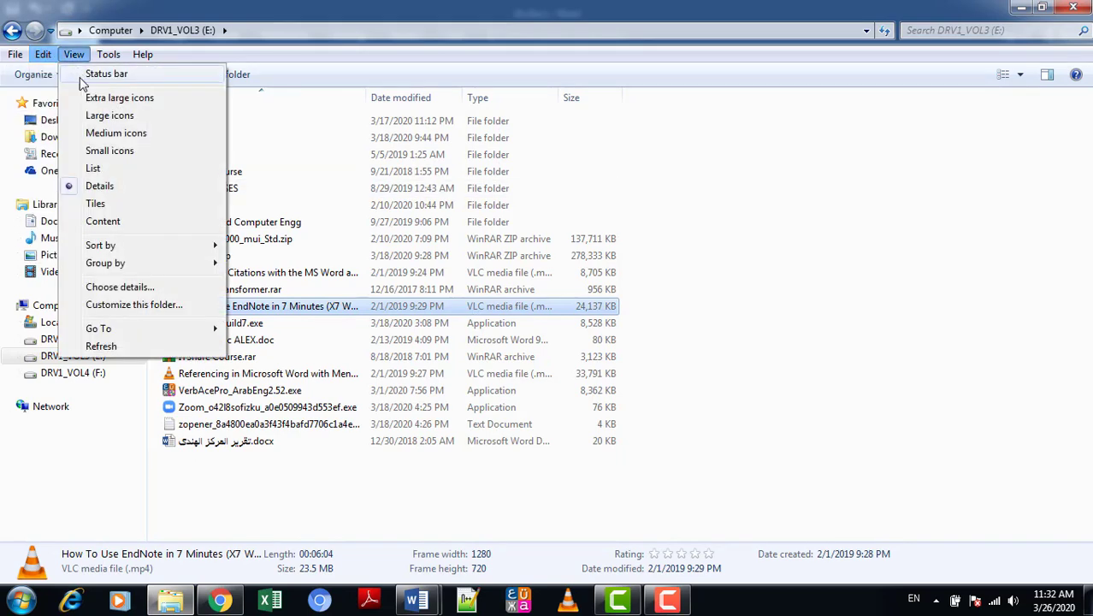
pyautogui.press('Escape')
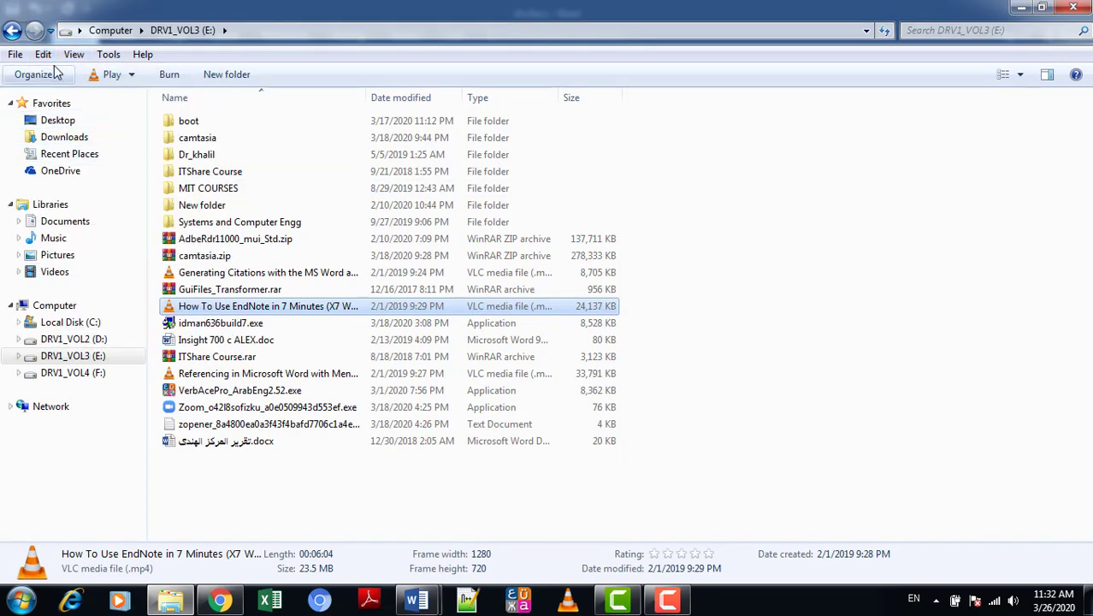
pyautogui.click(42, 54)
pyautogui.click(75, 234)
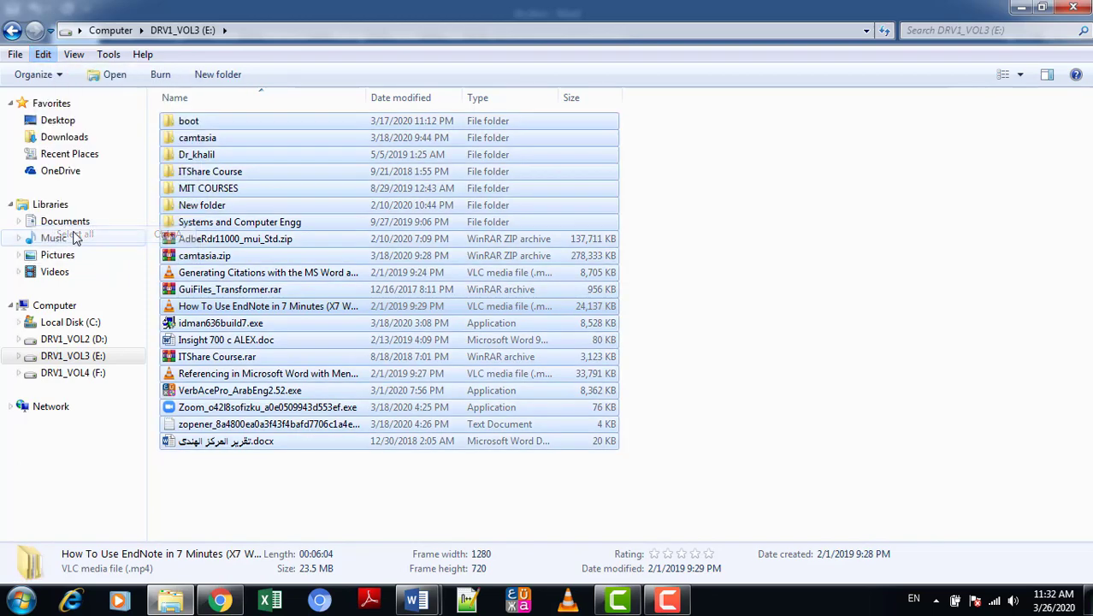
pyautogui.click(43, 54)
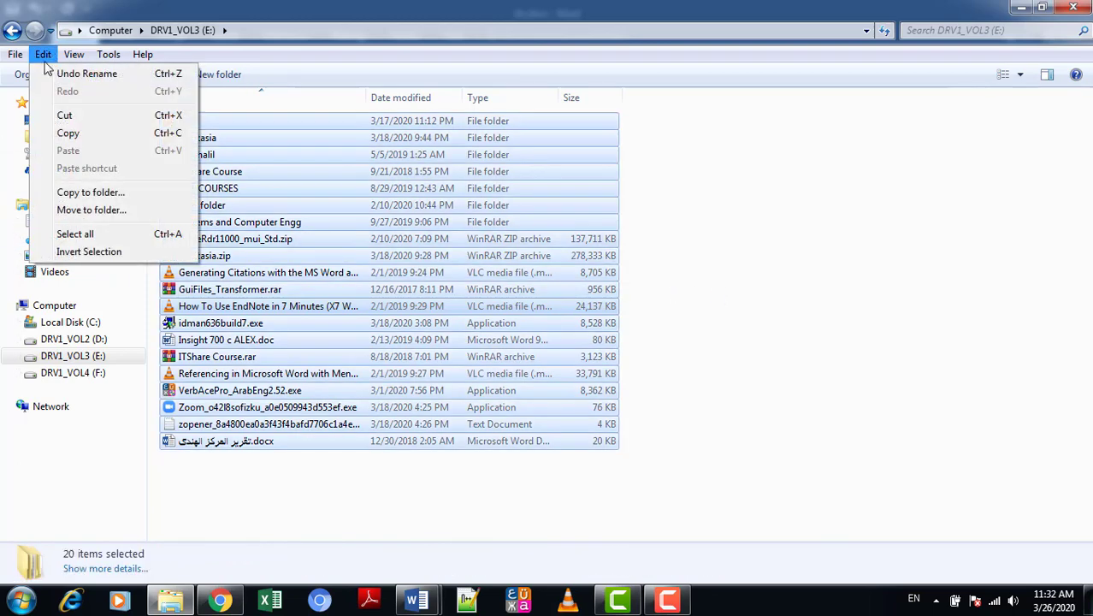
pyautogui.click(91, 255)
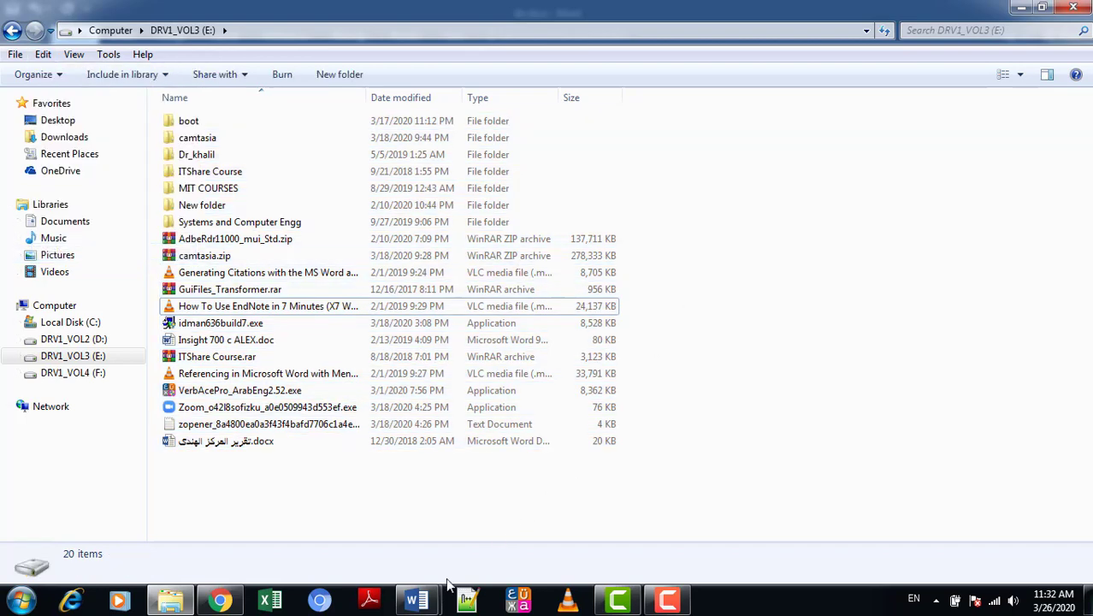
# - Switch to 005-ch5-File Management (88-104).docx and view the Recycle Bin section through restoring deleted files
pyautogui.click(417, 600)
pyautogui.click(329, 479)
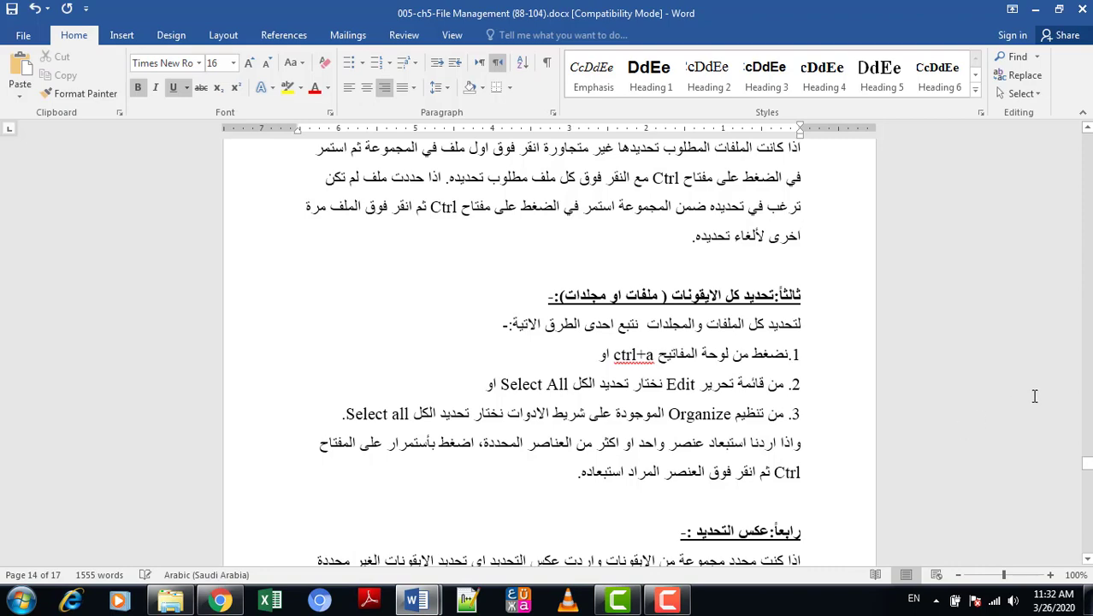
pyautogui.moveTo(1086, 464); pyautogui.dragTo(1088, 499)
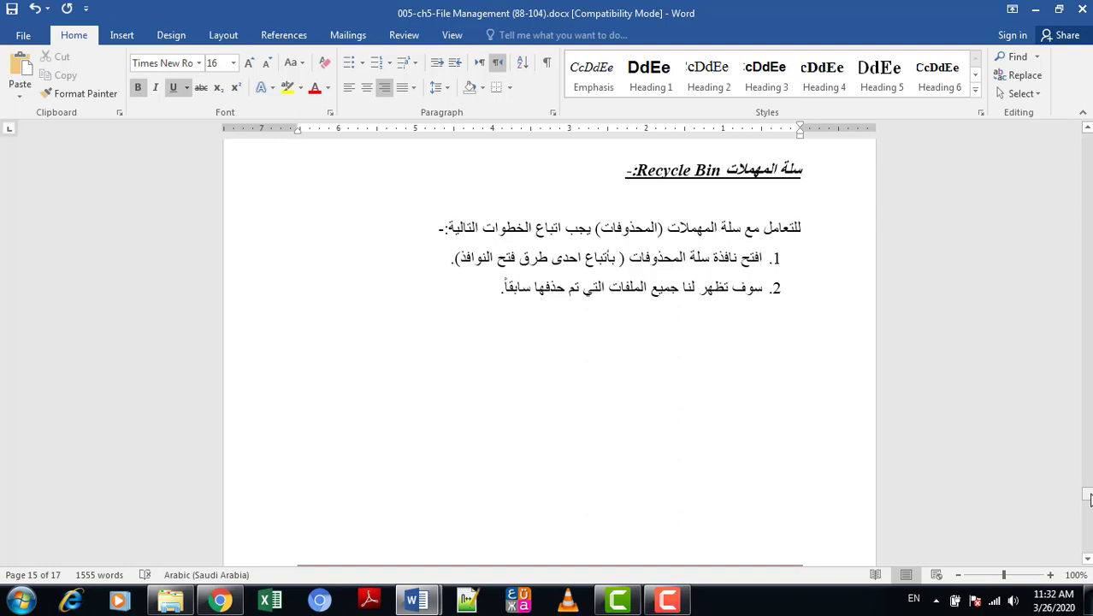
pyautogui.moveTo(1088, 498); pyautogui.dragTo(1089, 519)
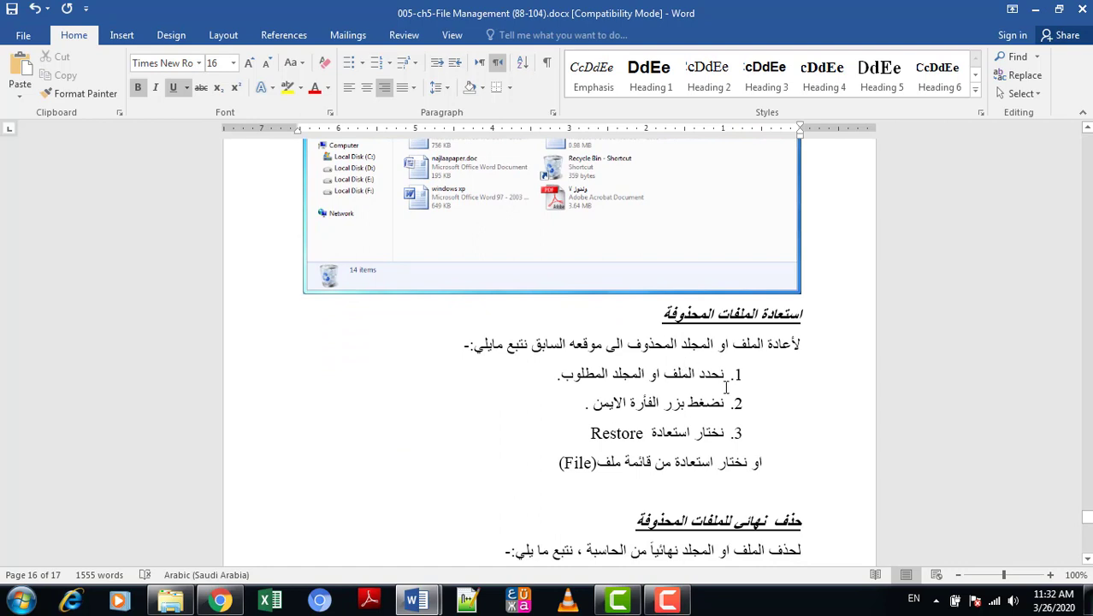
# - Close the DRV1_VOL3 (E:) window, minimize both Word documents and open the Recycle Bin from the desktop
pyautogui.click(1034, 10)
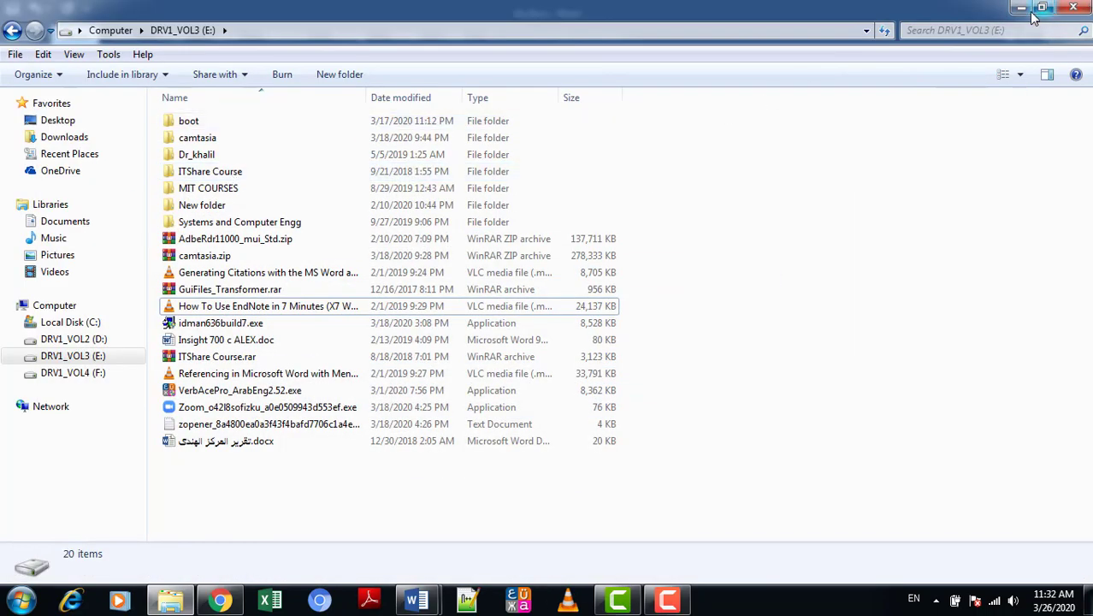
pyautogui.click(1074, 10)
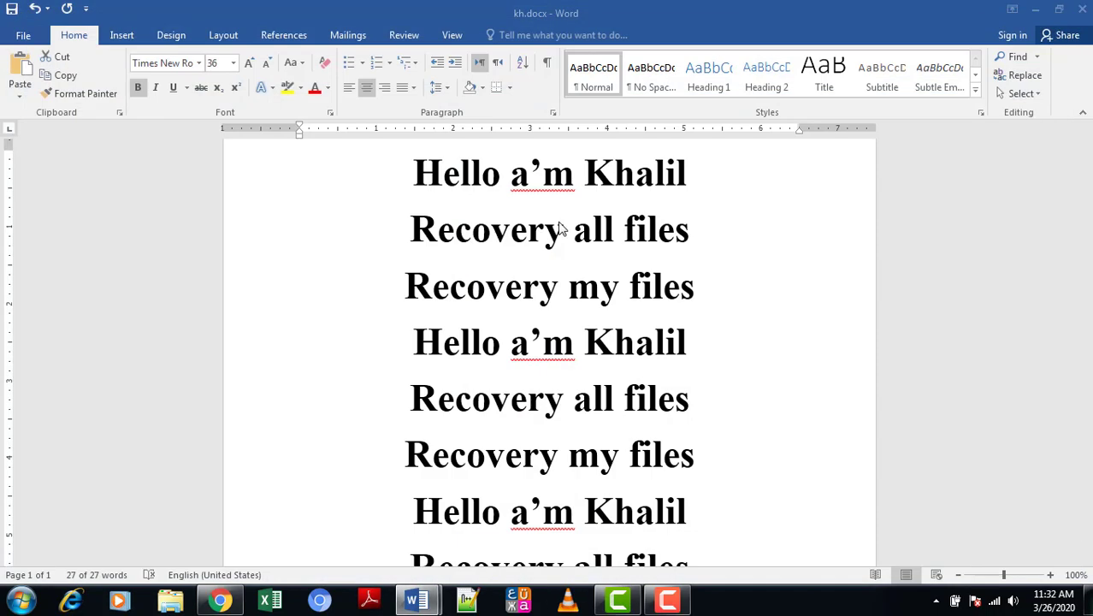
pyautogui.hotkey('ctrl', 'a')
pyautogui.click(1034, 9)
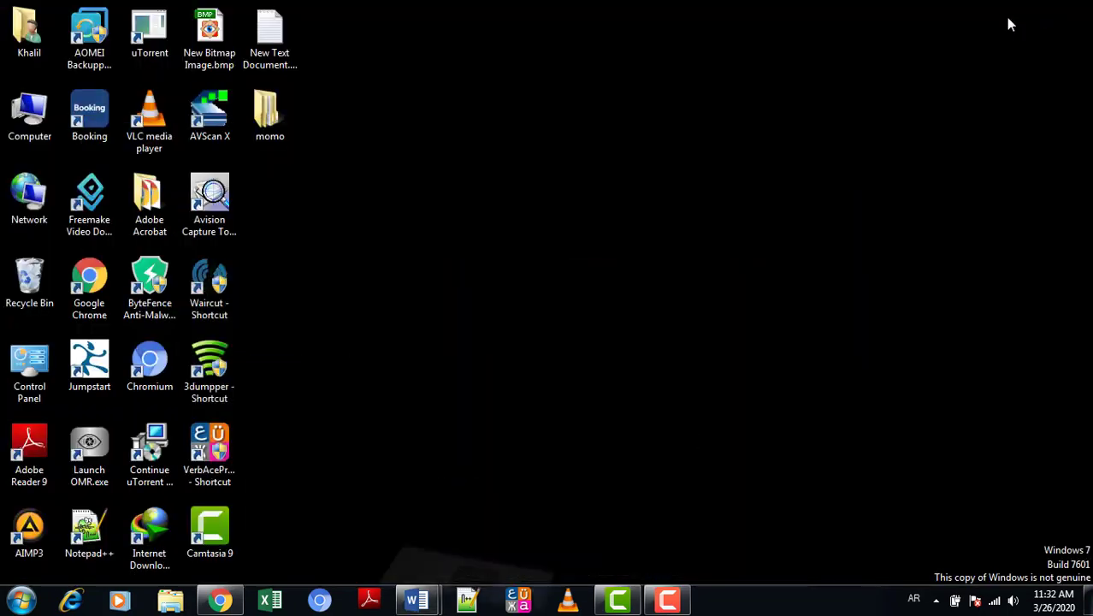
pyautogui.doubleClick(23, 291)
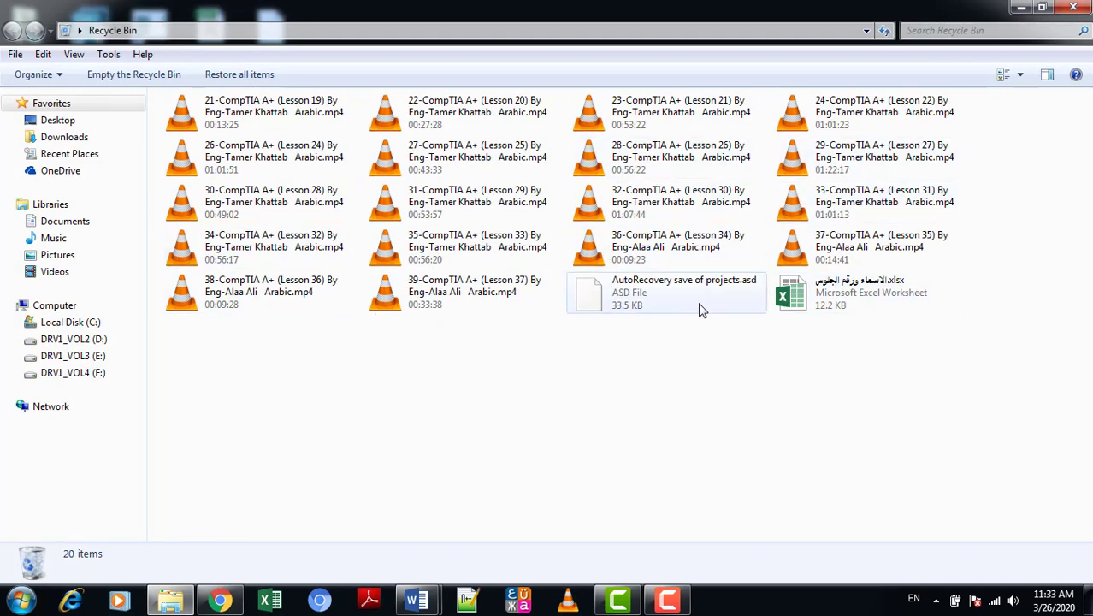
# - Restore the deleted Excel worksheet الاسماء ورقم الجلوس.xlsx from the Recycle Bin to its original location
pyautogui.click(829, 292)
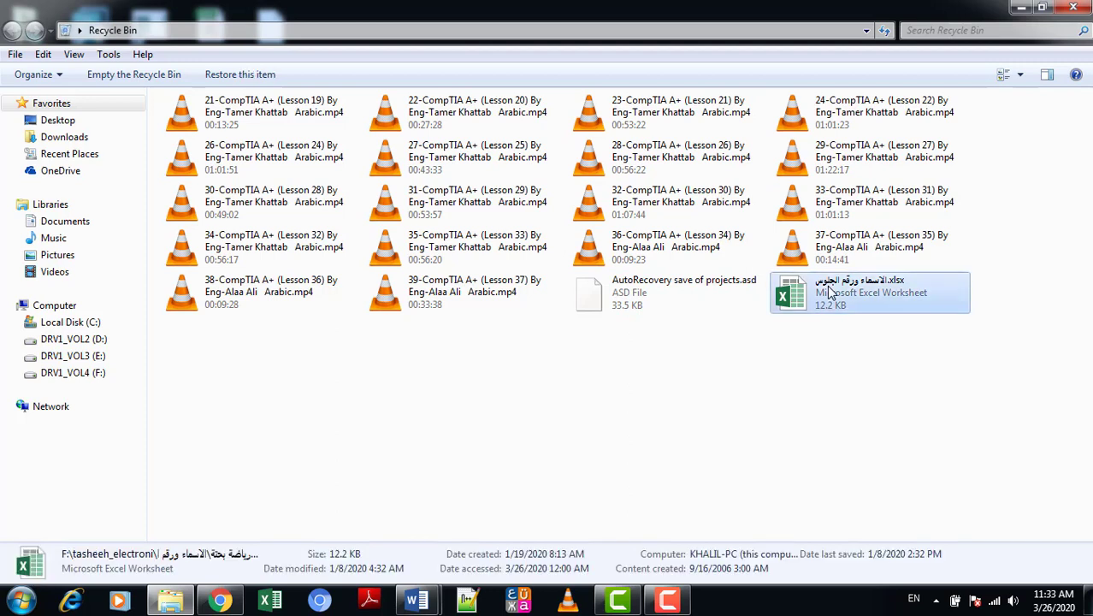
pyautogui.rightClick(886, 283)
pyautogui.click(930, 295)
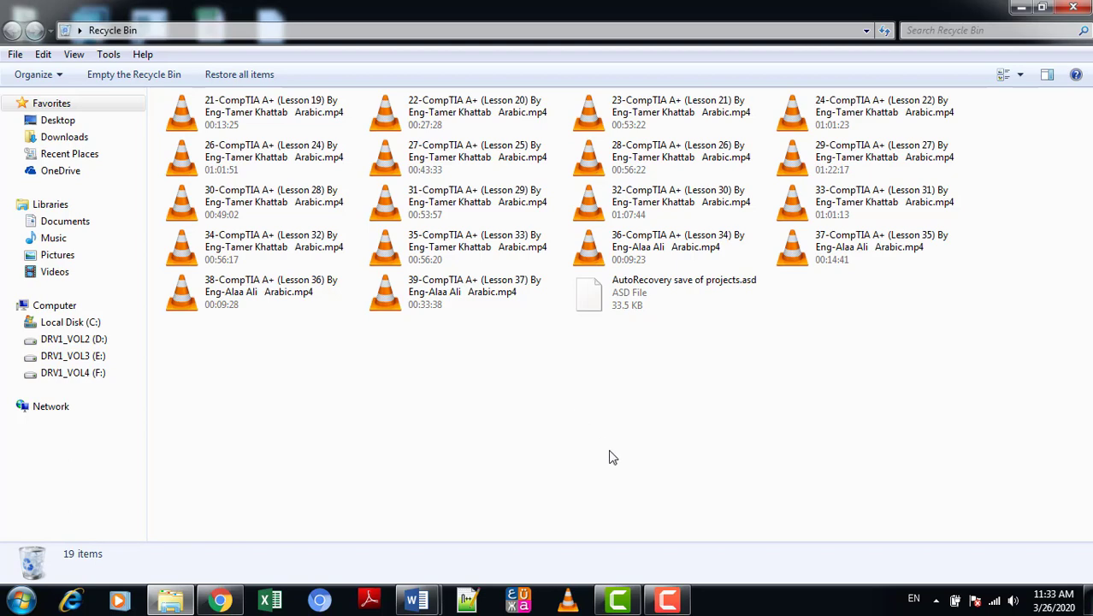
# - Switch to 005-ch5-File Management (88-104).docx in Word and view the section on permanently deleting files through page 104
pyautogui.moveTo(412, 603)
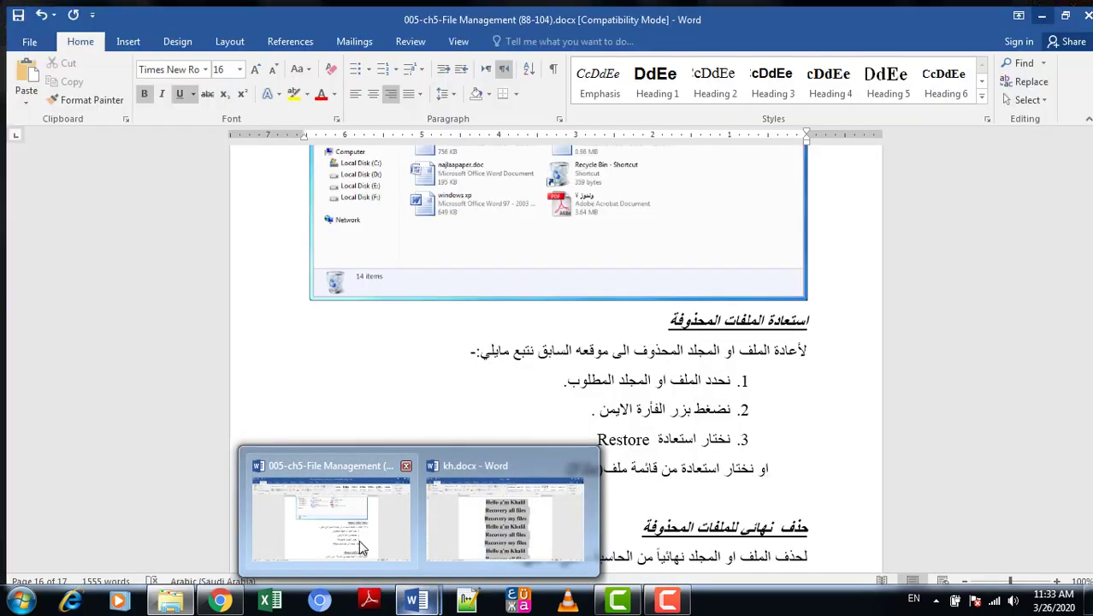
pyautogui.click(358, 539)
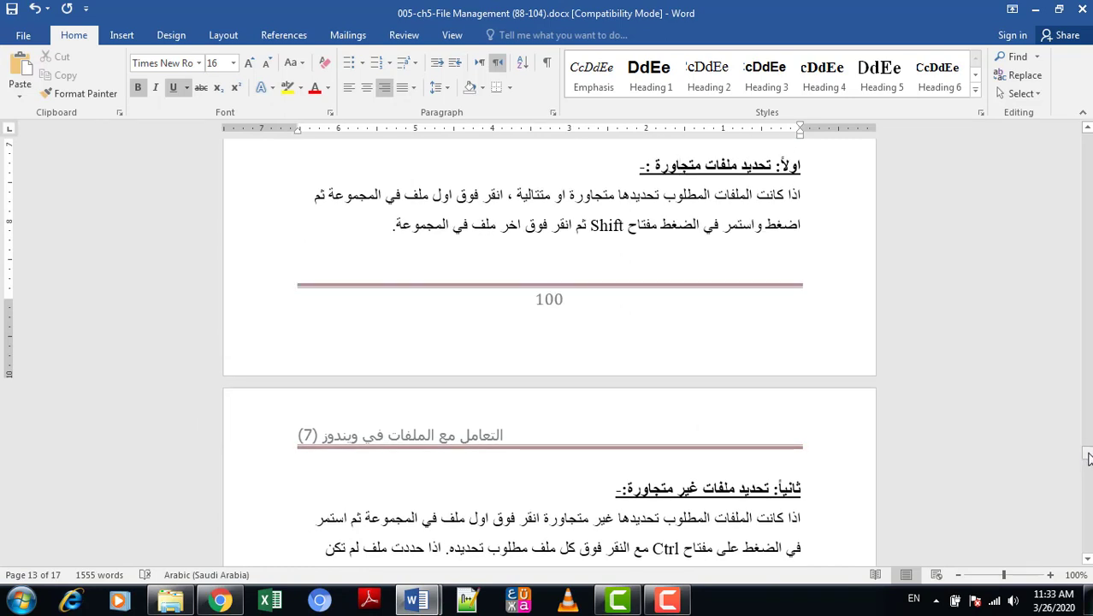
pyautogui.hotkey('ctrl', 's')
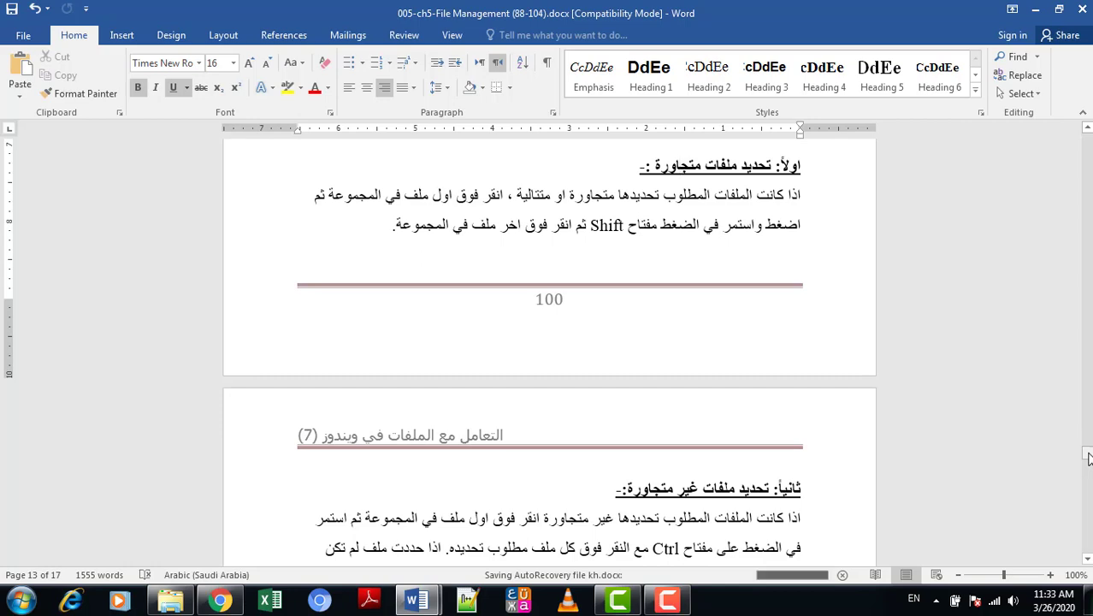
pyautogui.moveTo(1088, 459); pyautogui.dragTo(1087, 532)
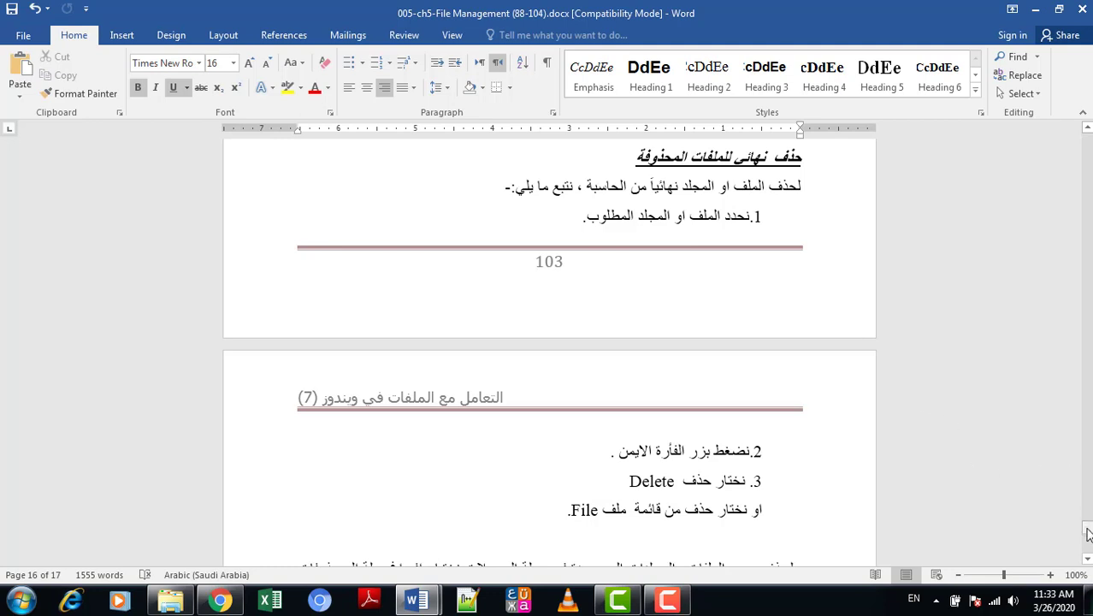
pyautogui.moveTo(1087, 529)
pyautogui.mouseDown()
pyautogui.moveTo(1087, 542)
pyautogui.moveTo(1076, 542)
pyautogui.mouseUp()
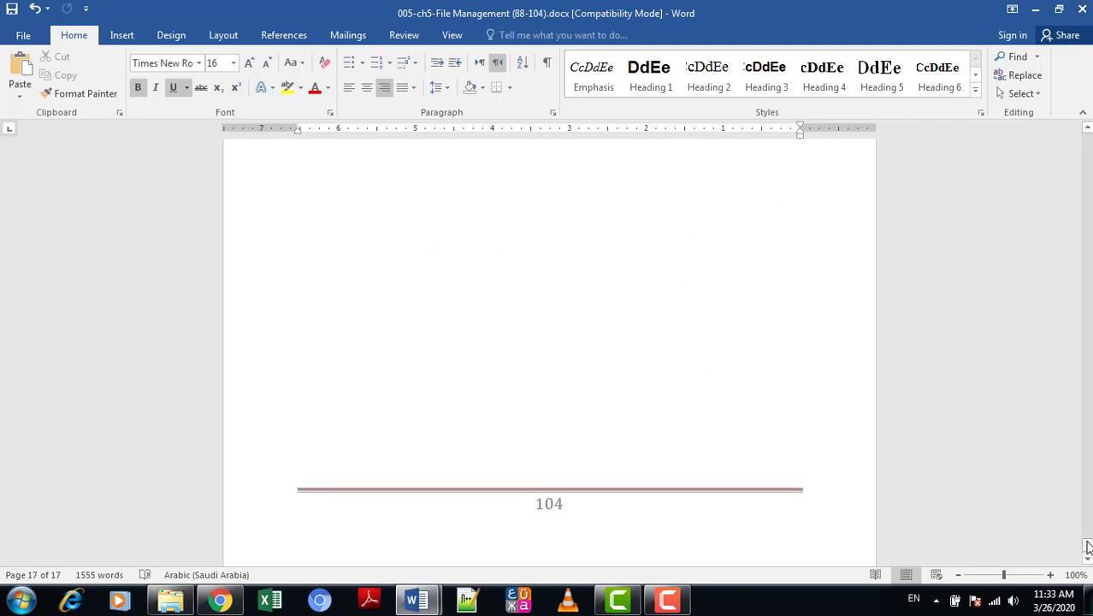
pyautogui.moveTo(1086, 547); pyautogui.dragTo(1087, 536)
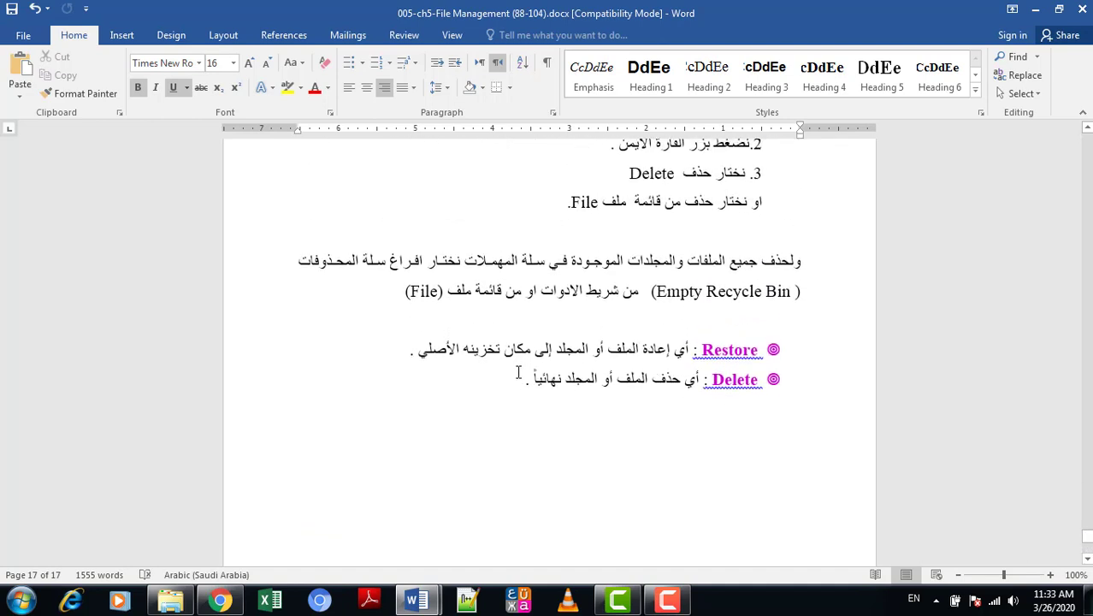
# - Highlight the closing text from the Empty Recycle Bin paragraph through the Restore and Delete definitions, then clear the selection
pyautogui.moveTo(520, 378); pyautogui.dragTo(799, 257)
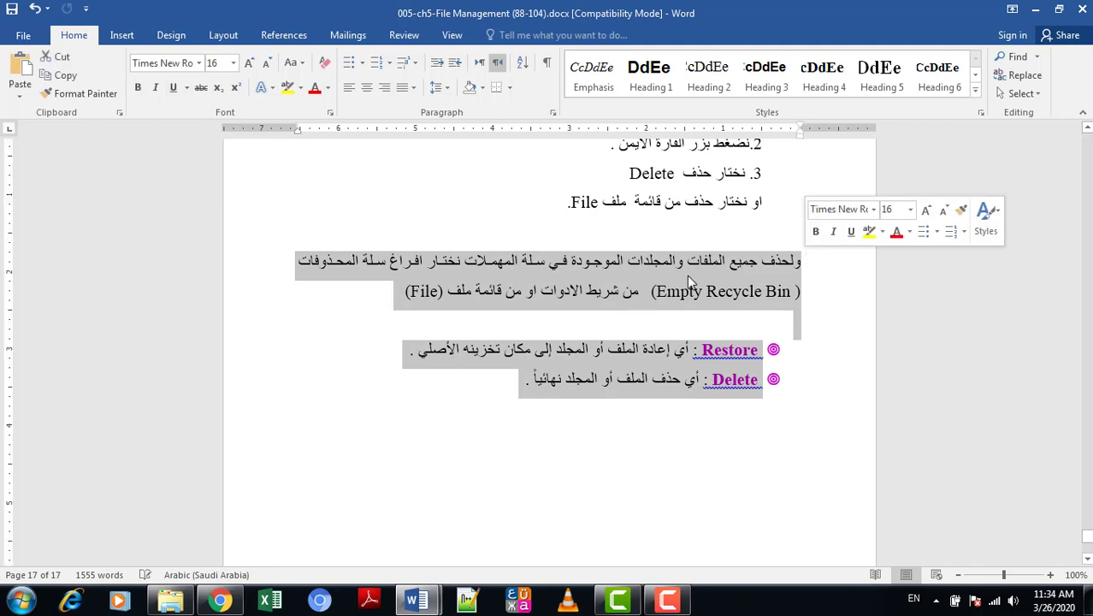
pyautogui.click(675, 275)
pyautogui.click(698, 291)
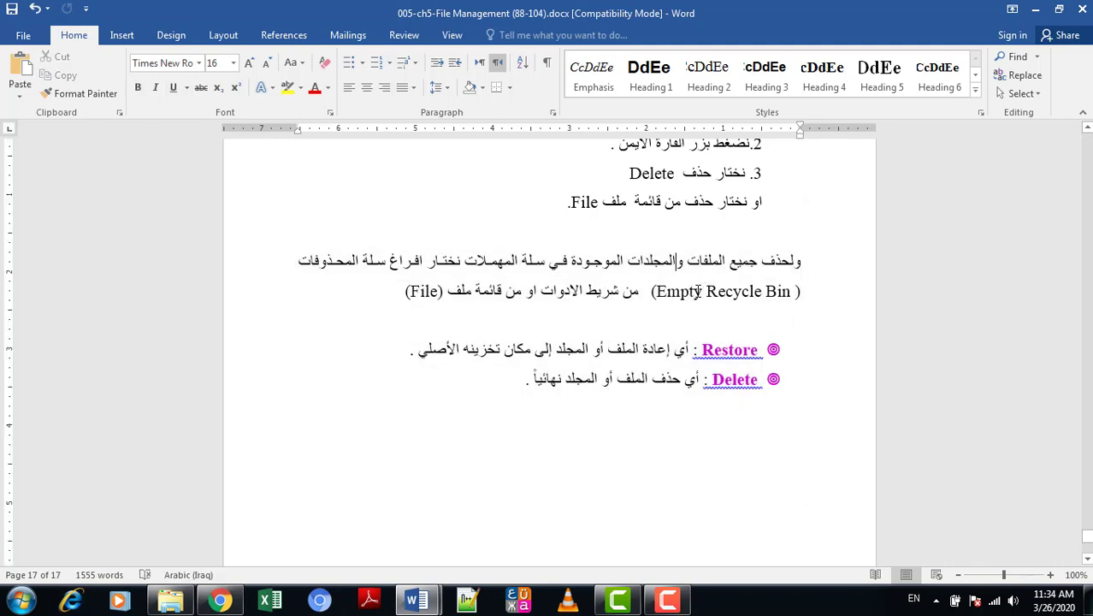